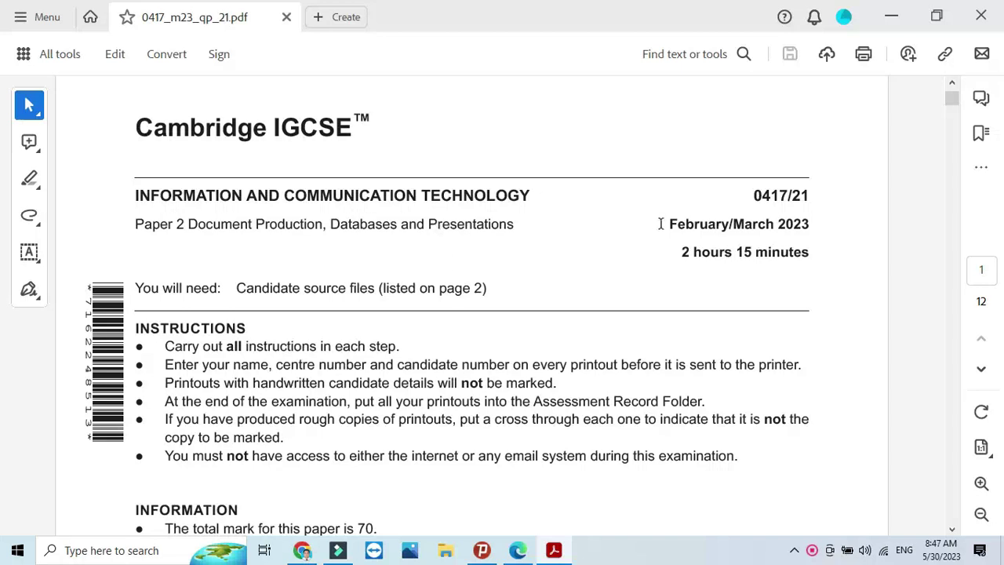
- Highlight the February/March exam date and Document Production title, then scroll to page 2
left_click_drag(664, 224, 777, 224)
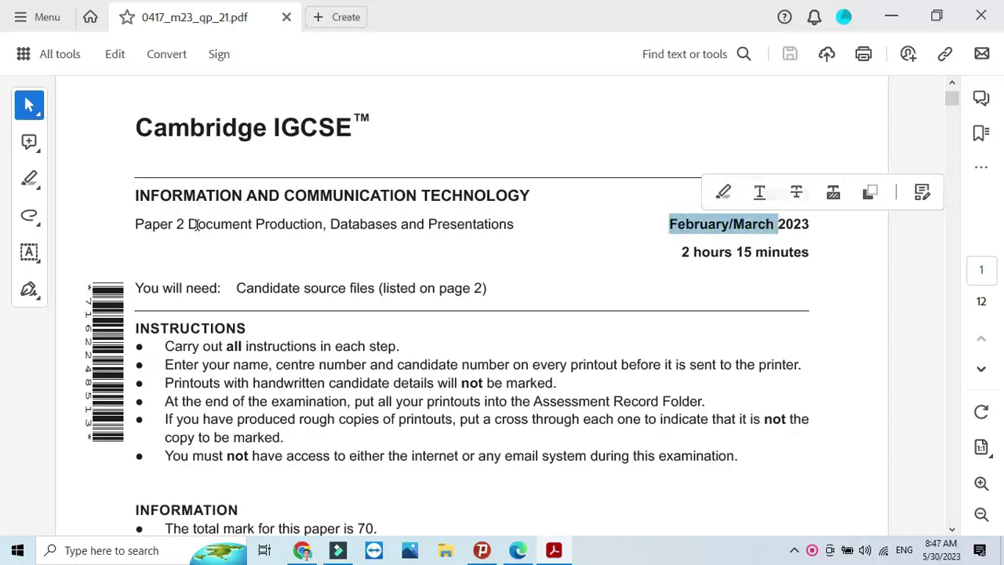
left_click_drag(188, 226, 297, 229)
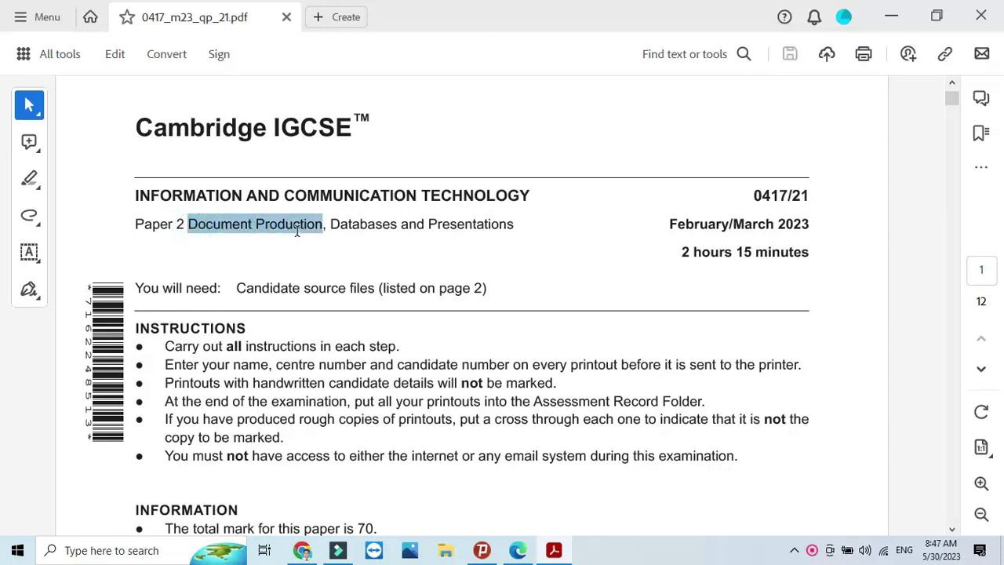
scroll(294, 274, "down", 3)
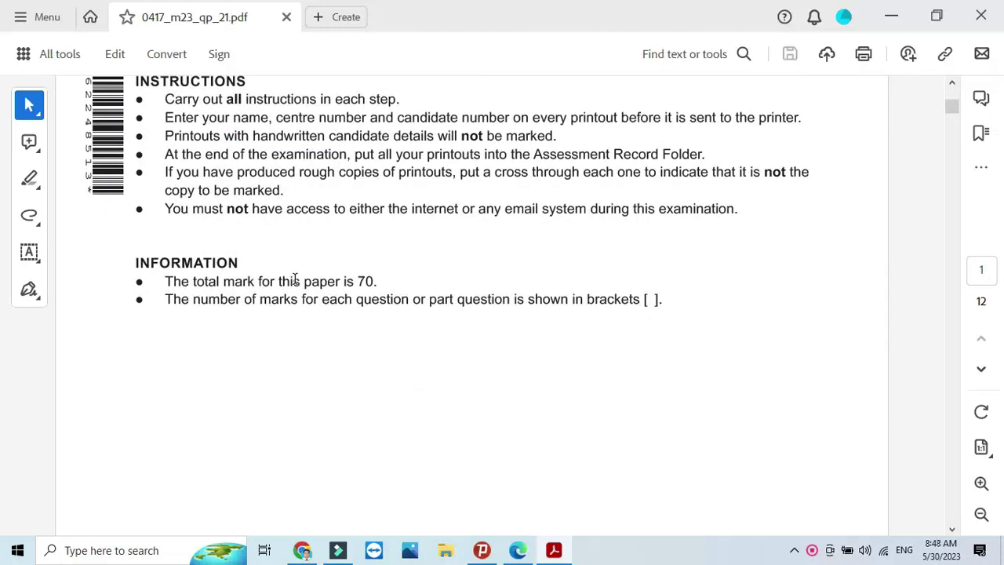
scroll(295, 280, "down", 10)
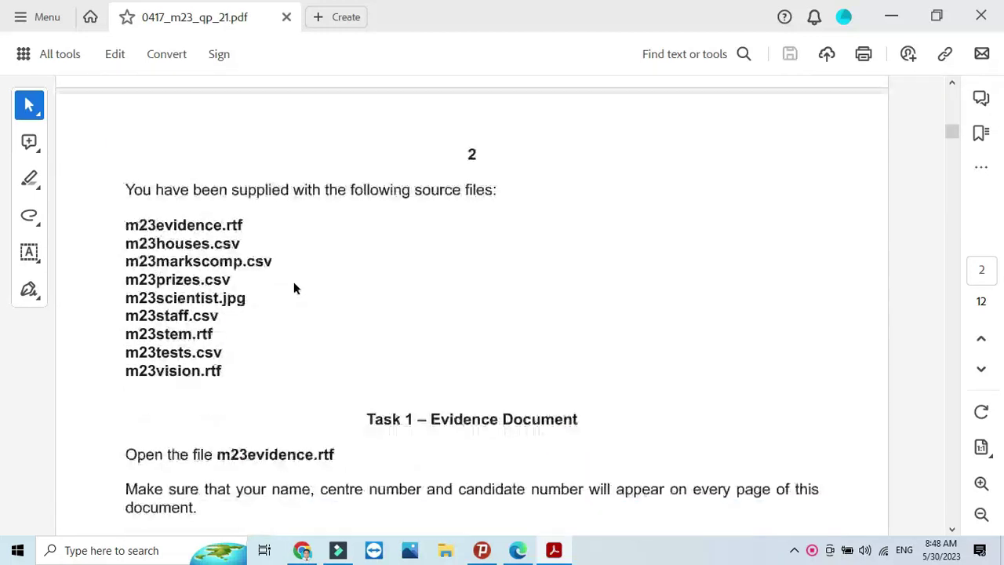
- Select the full list of supplied source file names on page 2
left_click_drag(123, 229, 224, 373)
left_click(123, 225)
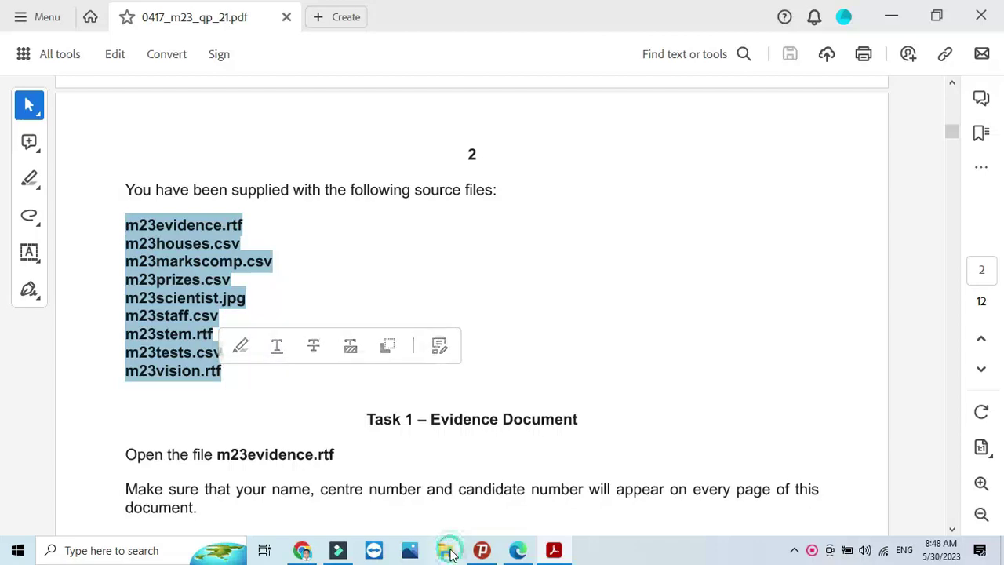
left_click(447, 551)
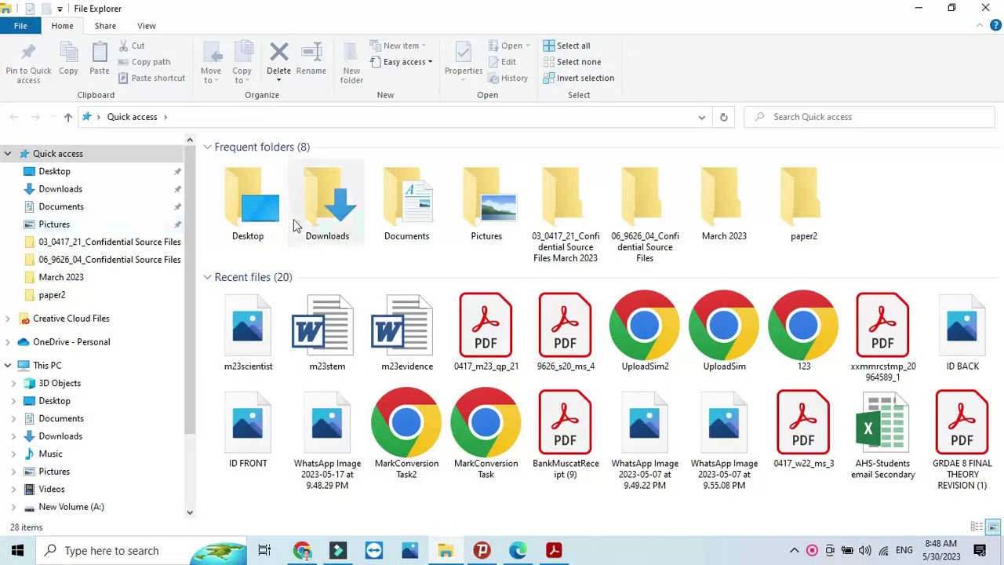
- Open Desktop\paper2 to check the nine m23 source files, then return to the exam paper
double_click(246, 200)
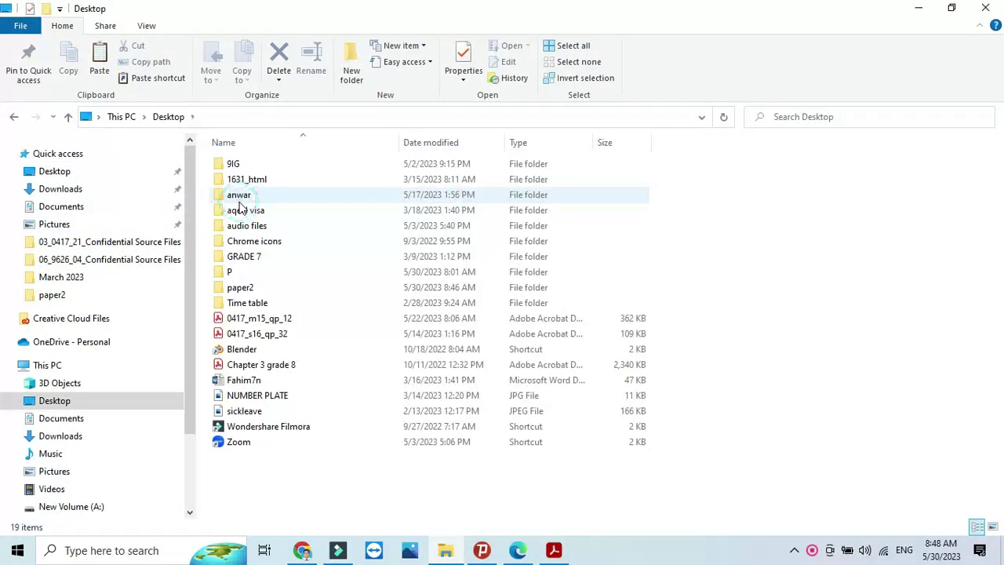
double_click(235, 287)
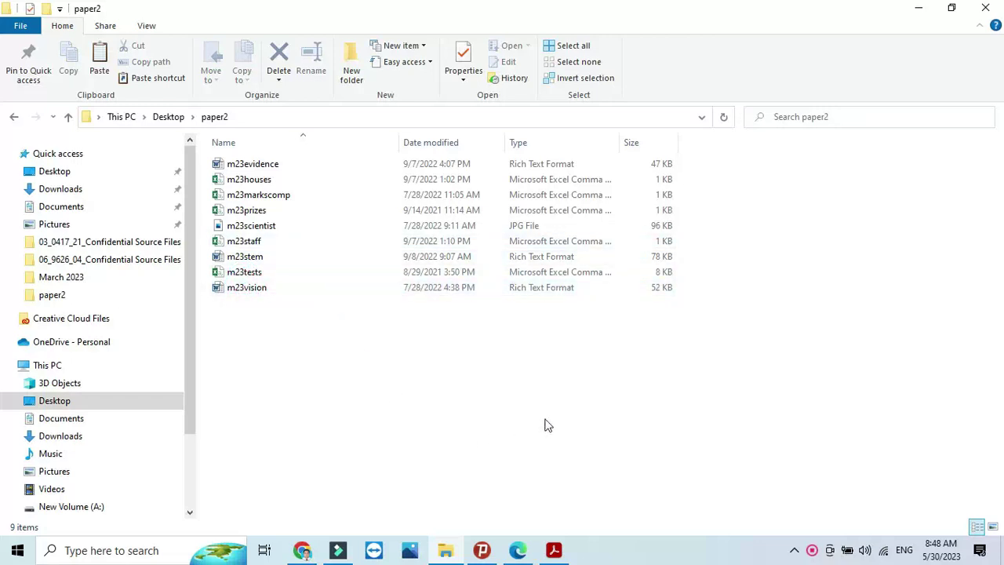
left_click(555, 551)
- Read the Task 1 heading and the instruction to open m23evidence.rtf
scroll(331, 328, "down", 2)
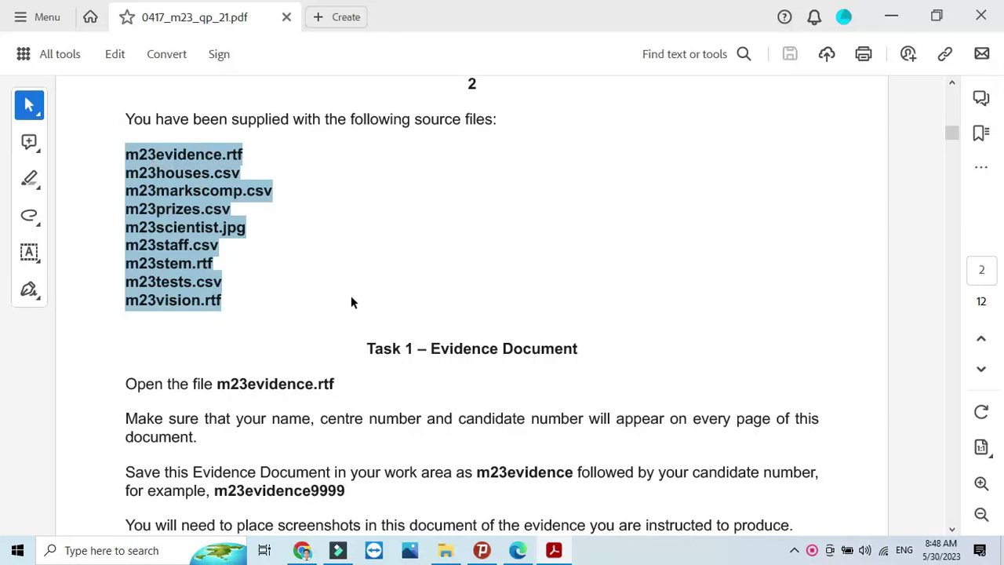
left_click_drag(367, 348, 574, 369)
scroll(491, 386, "down", 2)
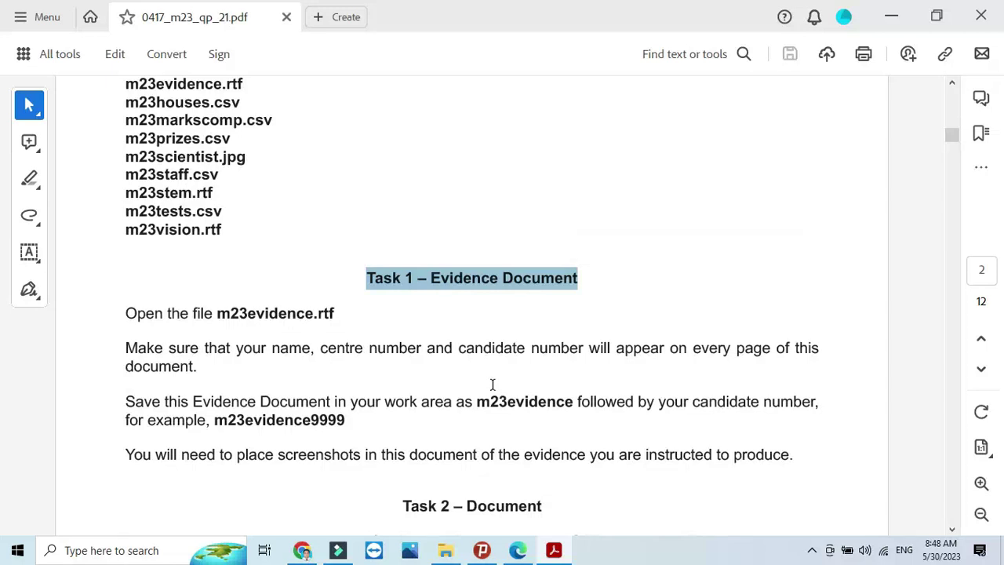
left_click_drag(122, 313, 222, 314)
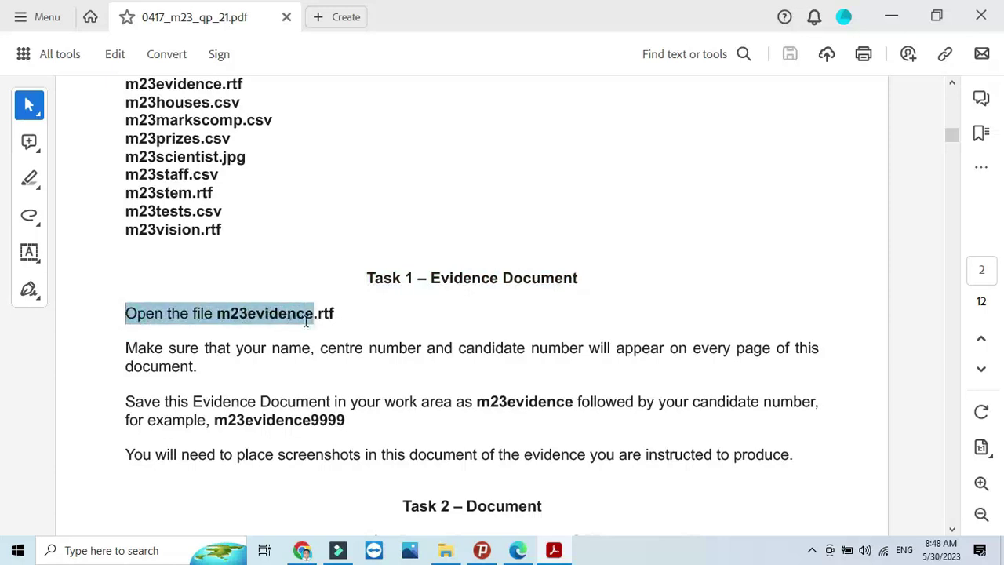
left_click_drag(306, 320, 336, 318)
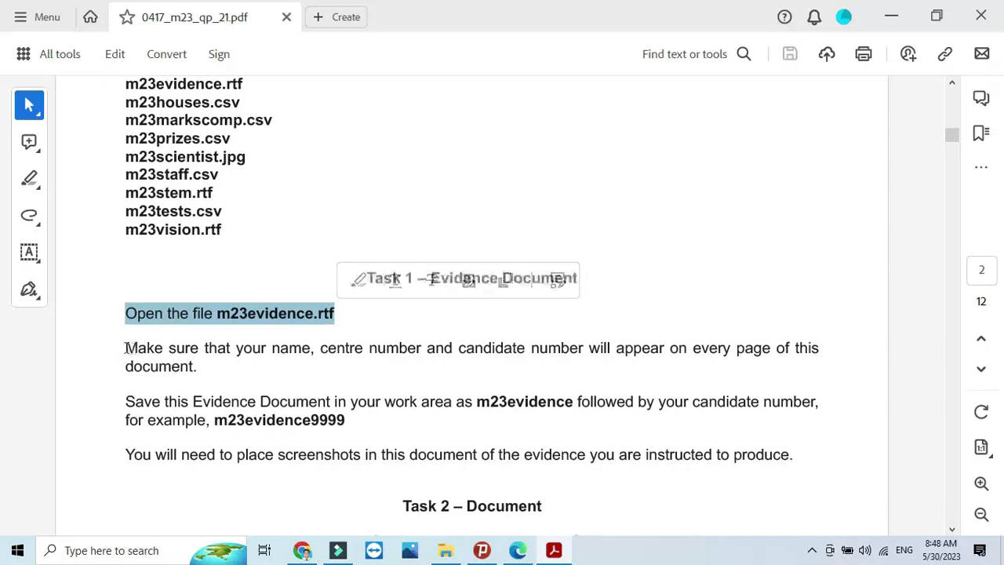
- Read the name and centre number instruction and the example file name m23evidence9999
left_click_drag(126, 348, 197, 374)
left_click(220, 422)
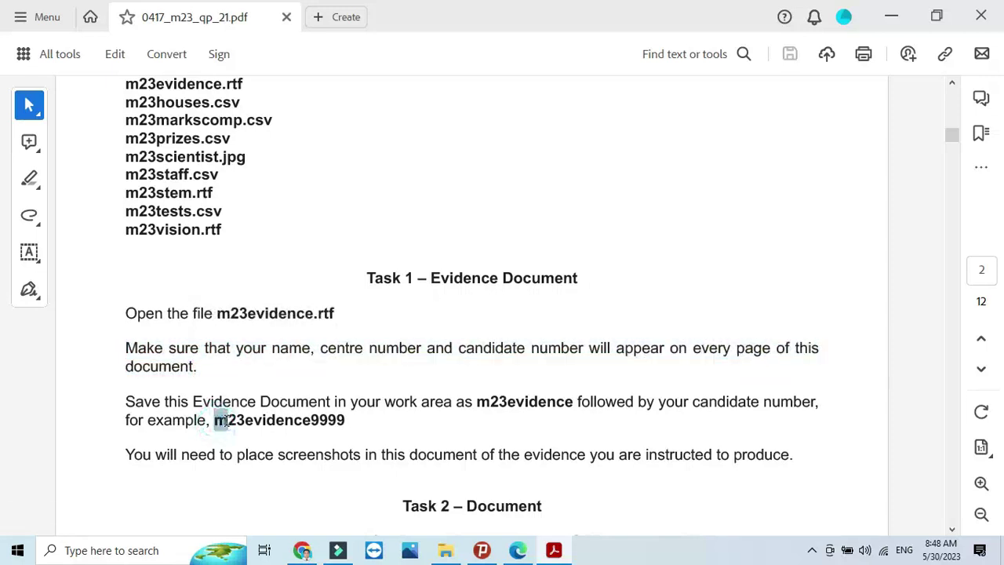
left_click_drag(220, 421, 351, 426)
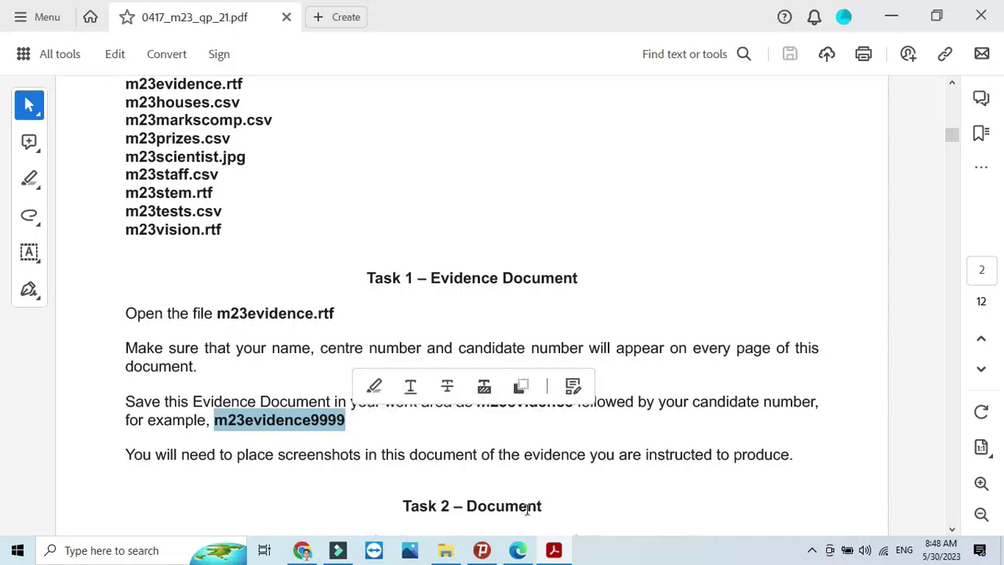
left_click(443, 552)
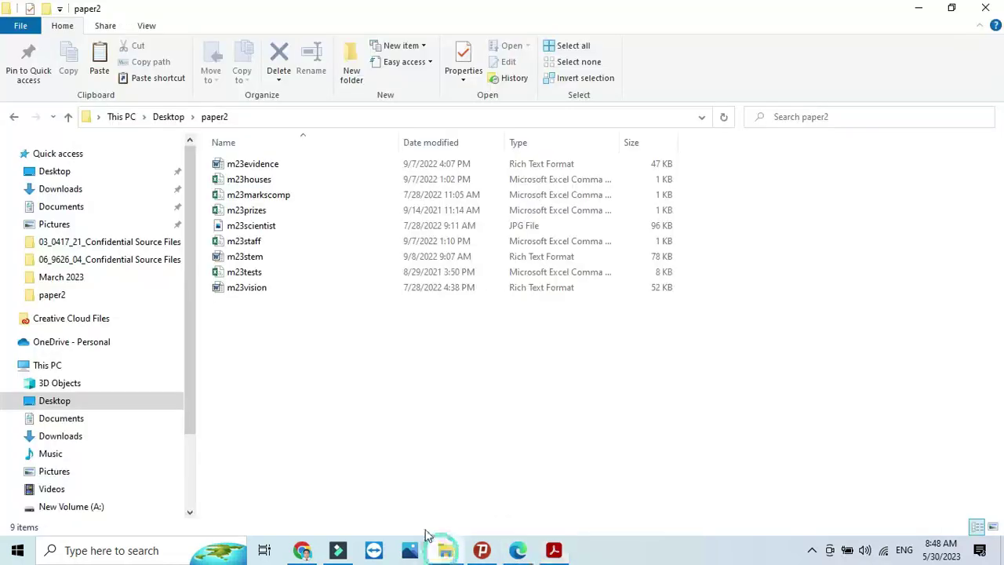
- Open m23evidence in Word and insert a Blank (Three Columns) header
left_click(254, 167)
double_click(254, 167)
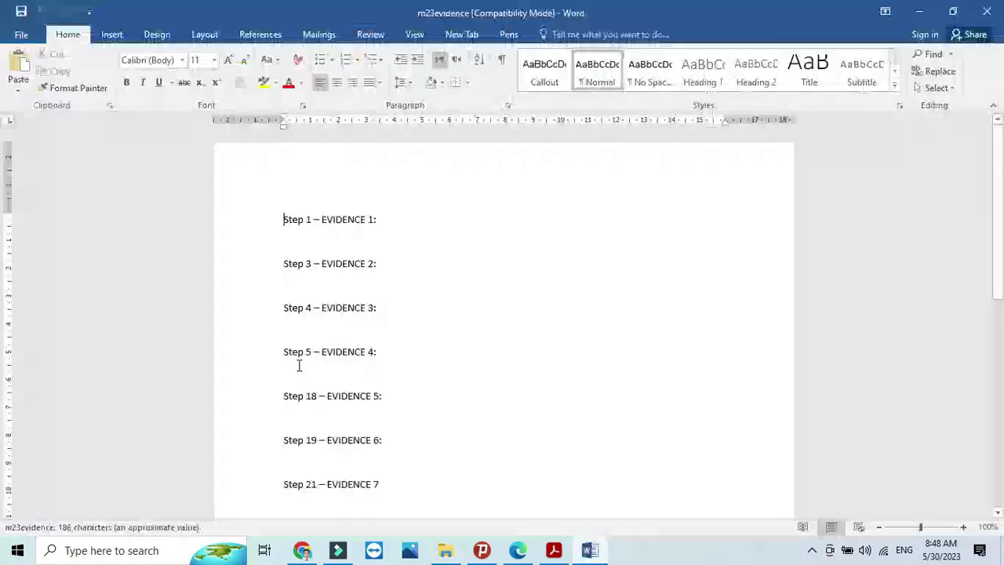
left_click(110, 35)
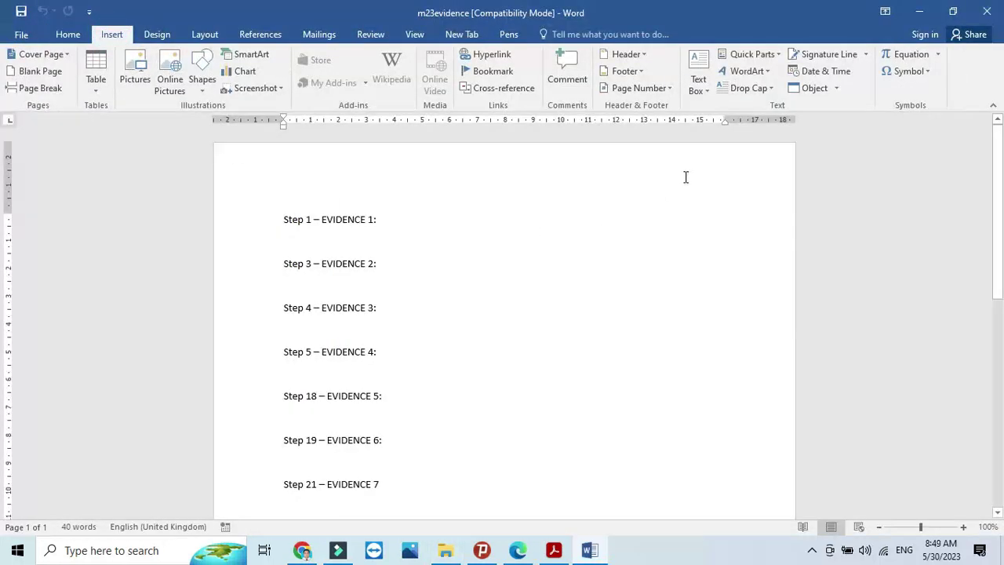
left_click(628, 54)
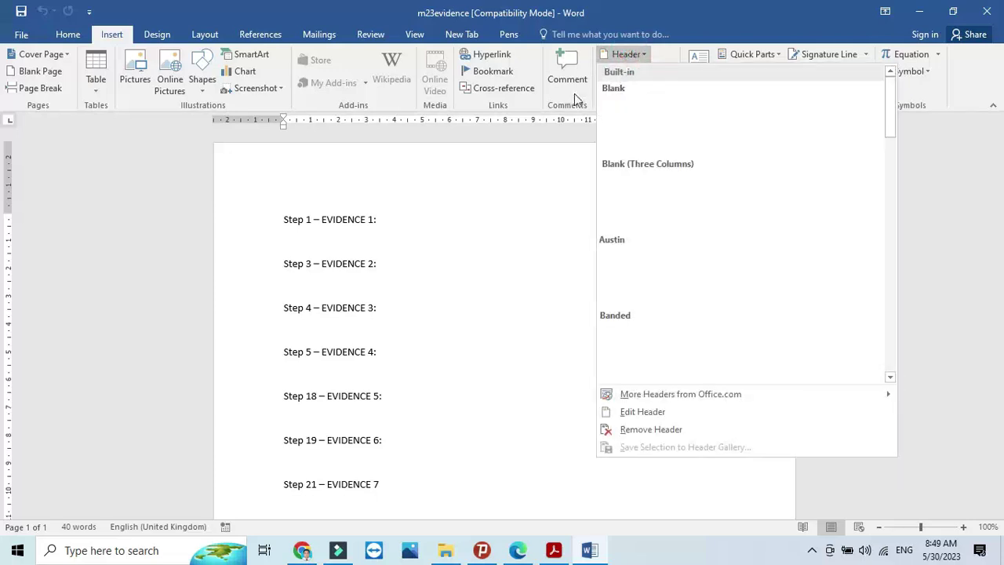
left_click(641, 198)
- Fill the three header placeholders with candidate name, centre number and candidate number
left_click(309, 186)
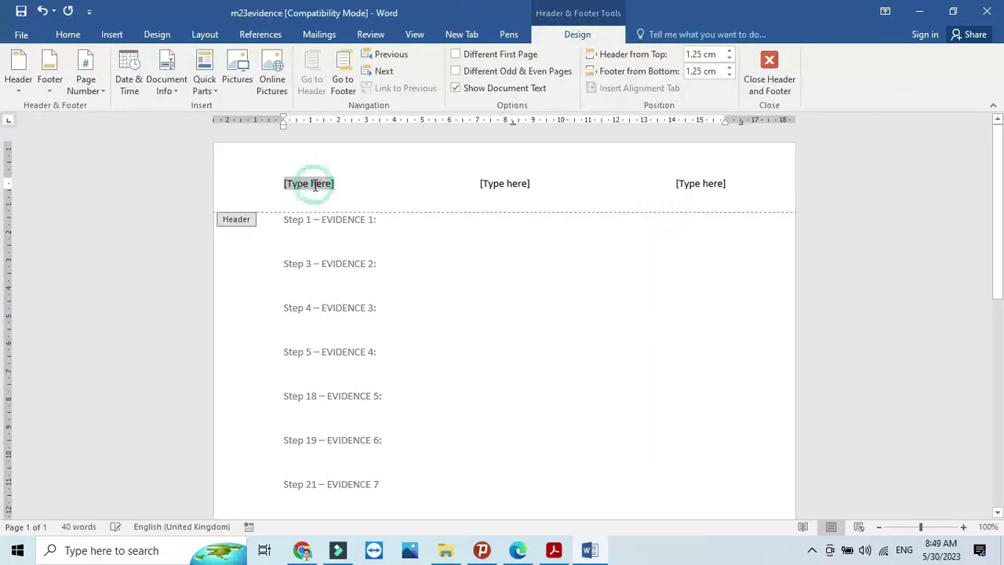
type("Fahim")
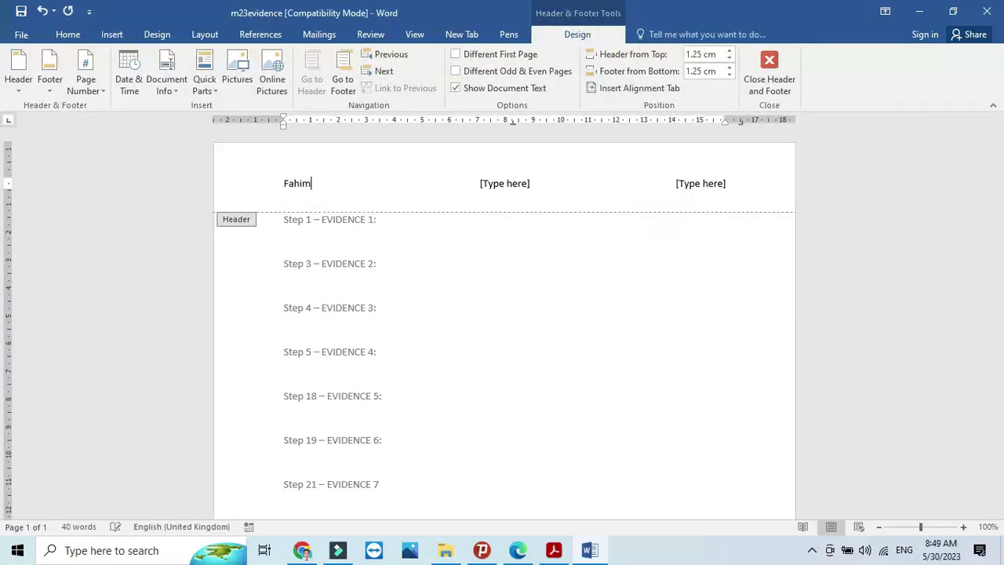
left_click(521, 185)
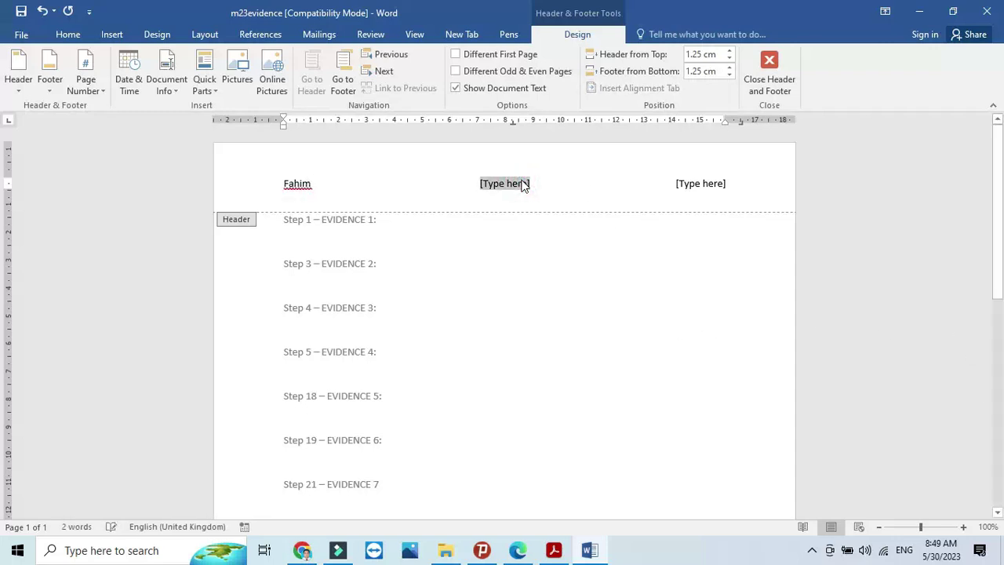
type("XX999")
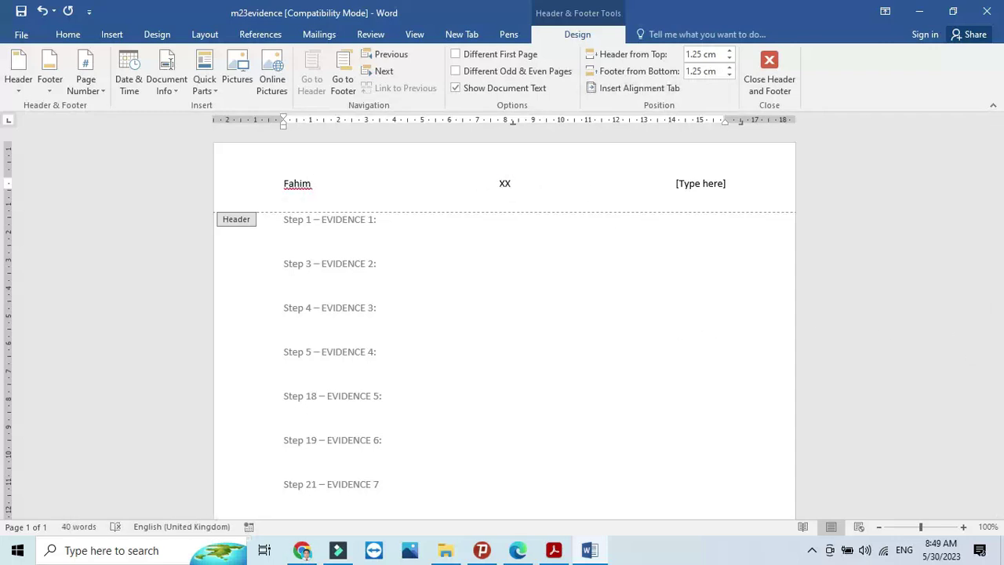
left_click(712, 184)
type("9999")
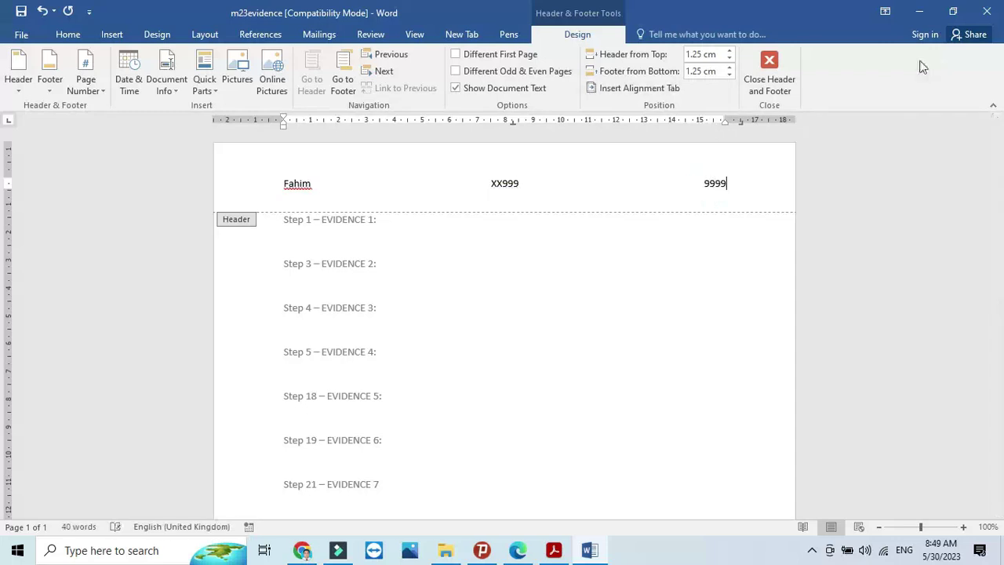
left_click(767, 67)
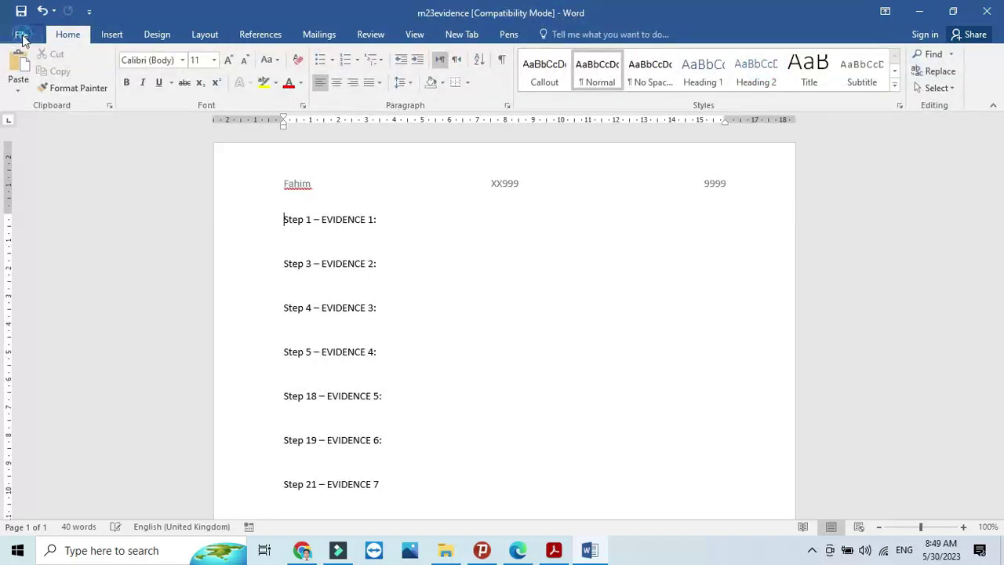
- Save As Word Document, renaming m23evidence to m23evidence9999 in paper2
left_click(22, 35)
left_click(35, 183)
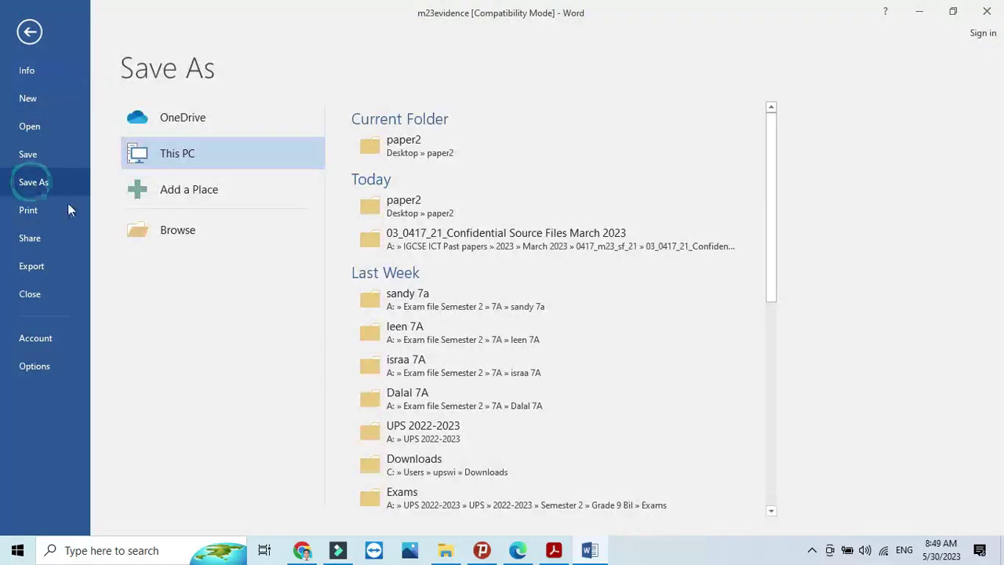
left_click(139, 228)
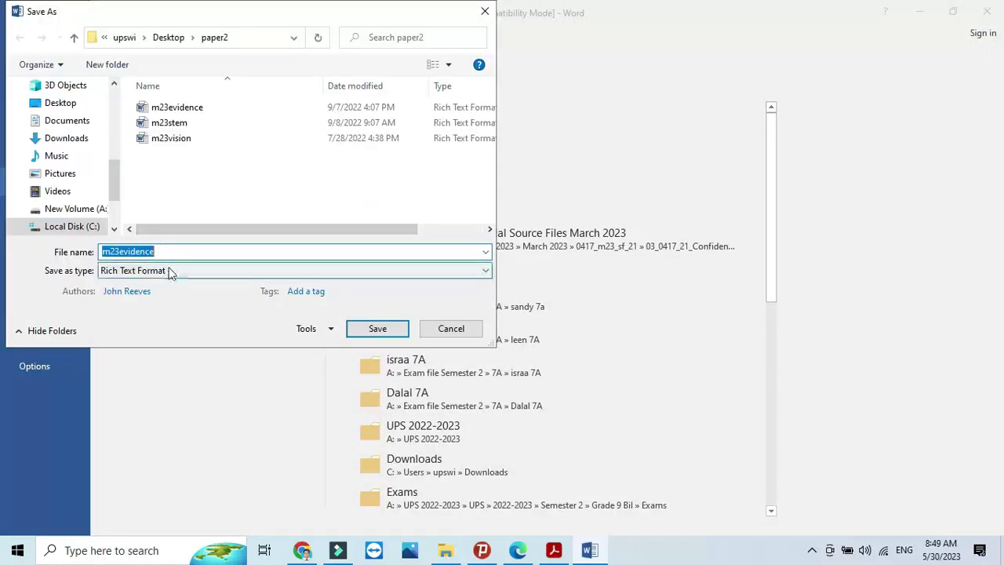
left_click(170, 271)
left_click(150, 285)
double_click(160, 251)
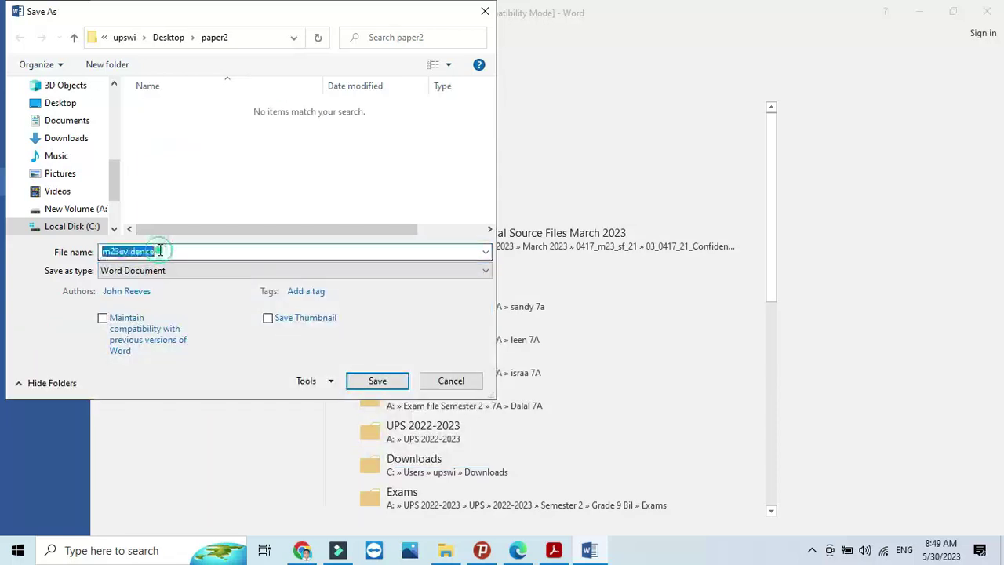
left_click(164, 251)
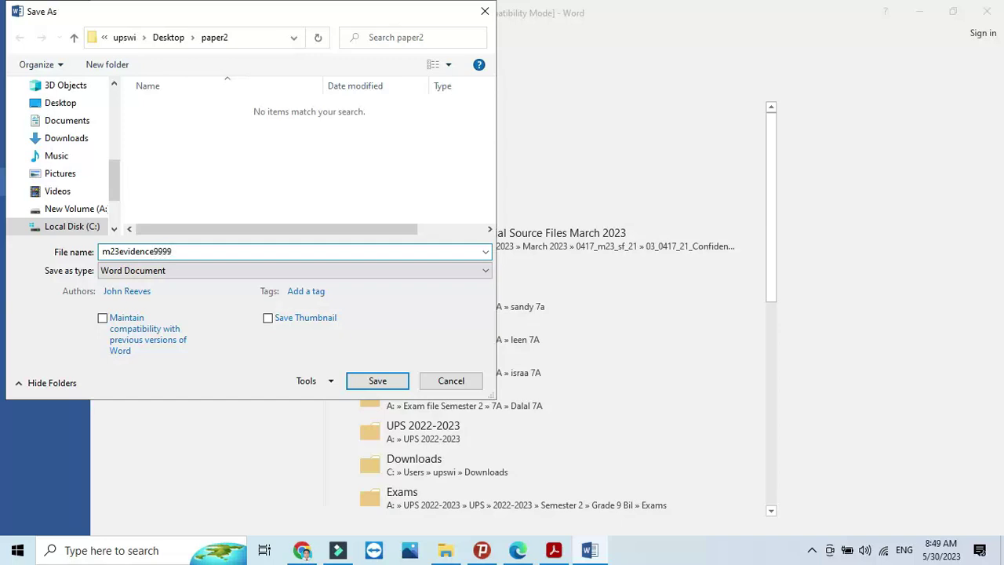
left_click(376, 382)
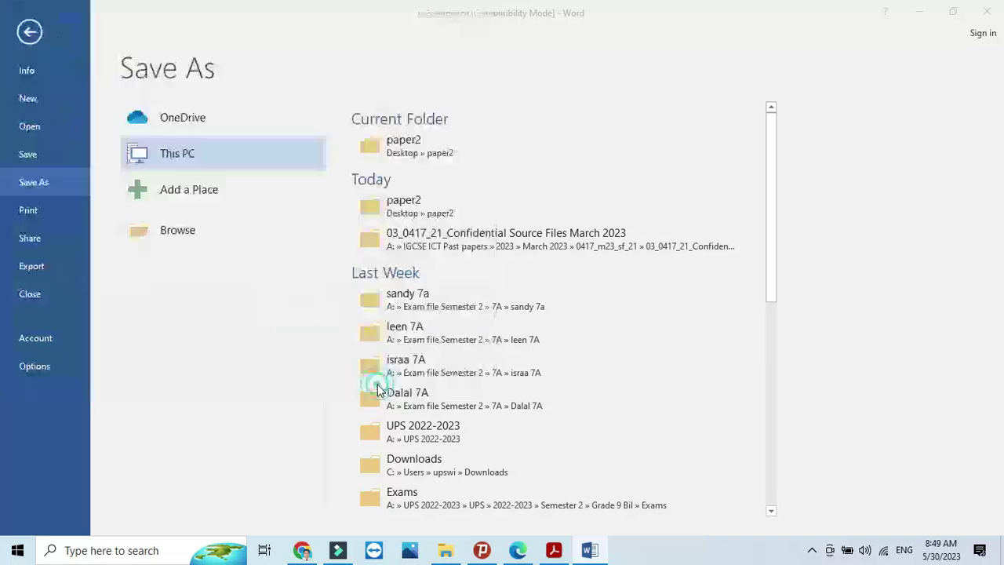
- Read the Task 2 – Document heading, introduction and step 1 about opening m23stem.rtf
left_click(554, 549)
scroll(473, 435, "down", 7)
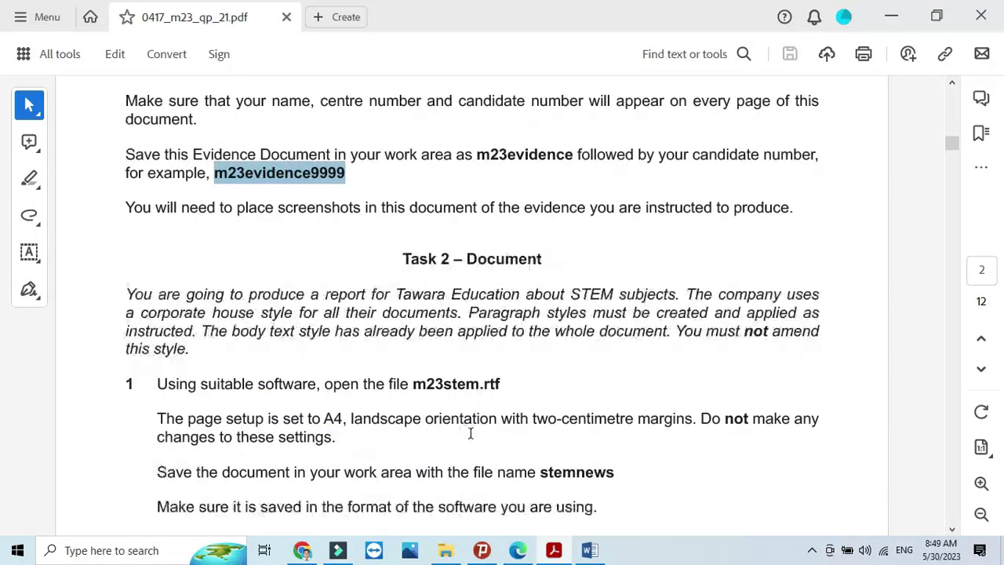
scroll(471, 432, "down", 1)
left_click_drag(404, 224, 528, 228)
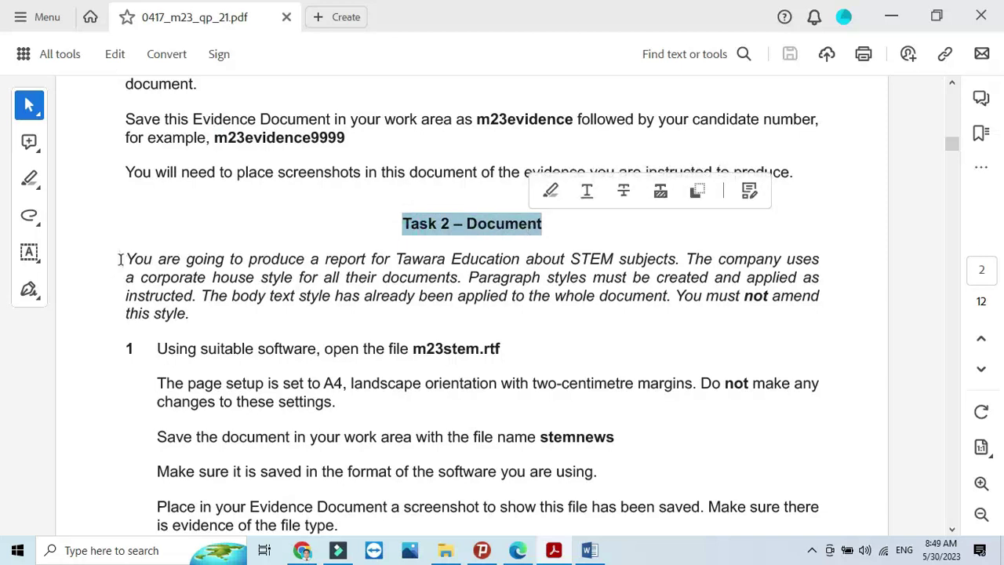
left_click_drag(122, 259, 191, 320)
scroll(191, 320, "down", 2)
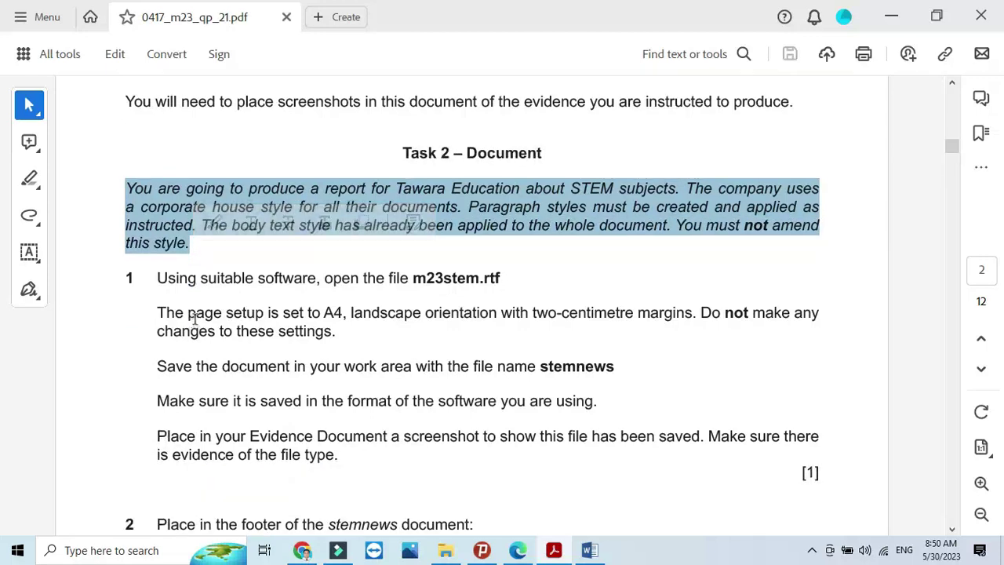
left_click(195, 317)
left_click_drag(159, 280, 500, 288)
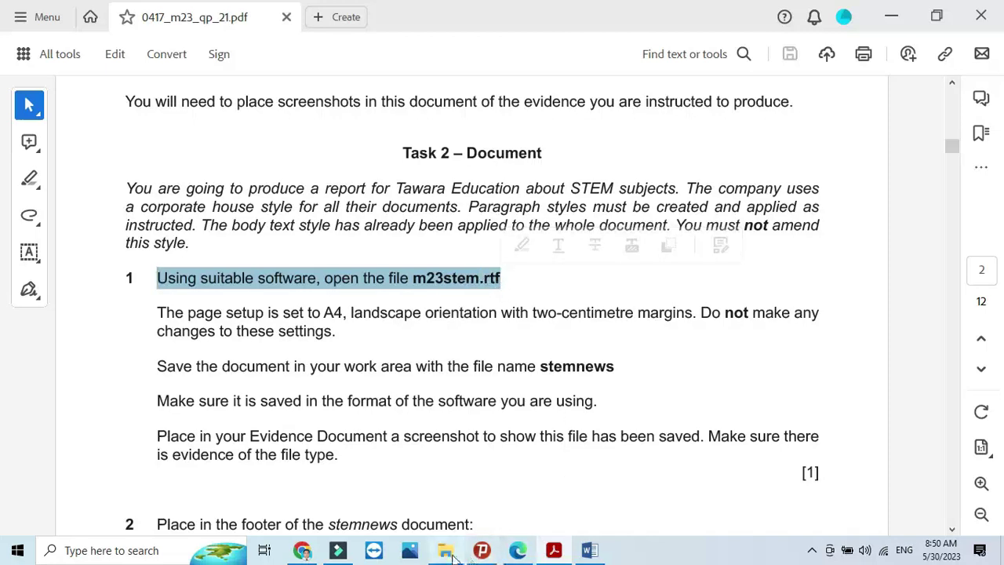
- Open m23stem from paper2 in Word, then scroll the exam paper to step 2
left_click(446, 549)
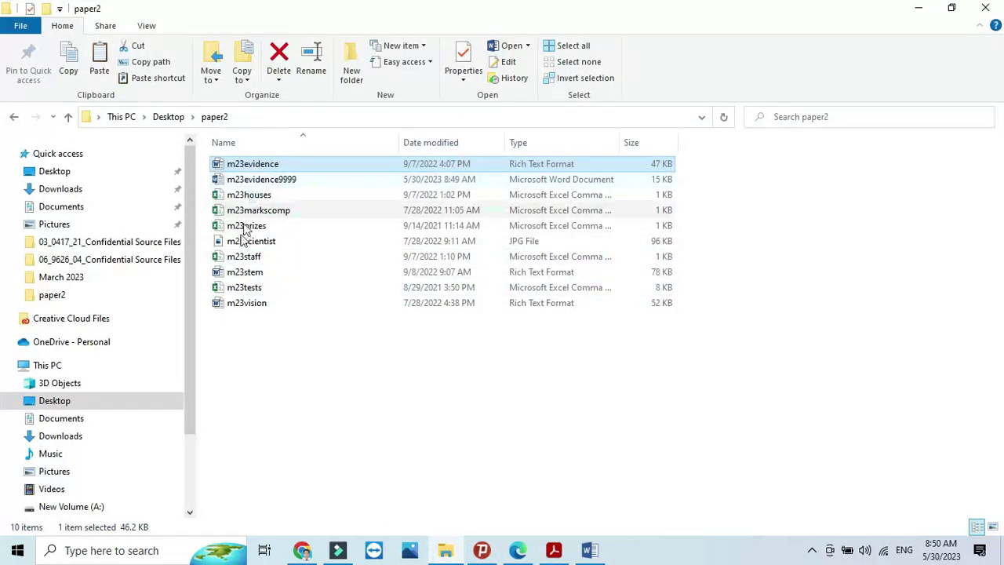
double_click(238, 275)
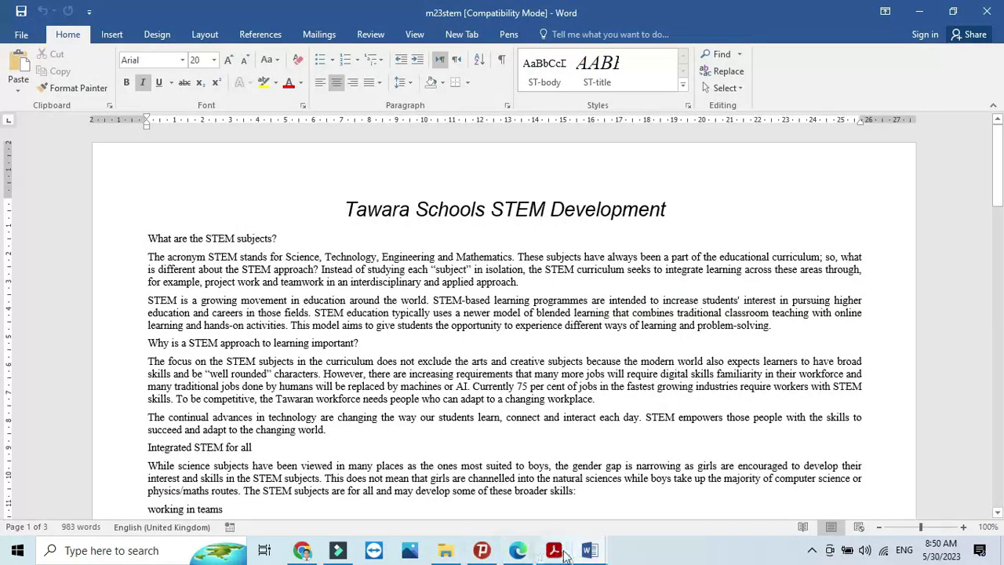
left_click(549, 550)
scroll(264, 385, "down", 3)
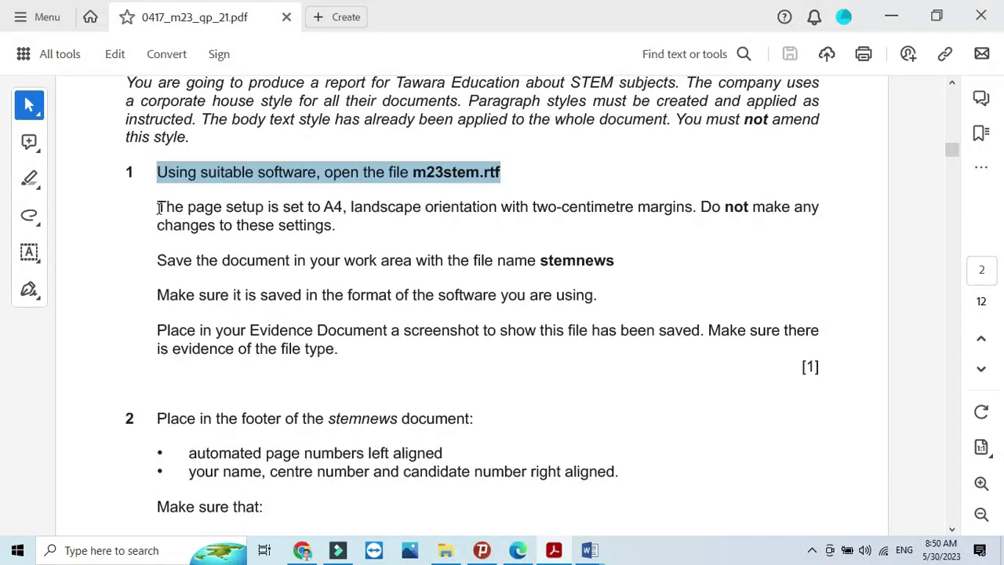
left_click_drag(159, 208, 343, 232)
mouse_move(590, 550)
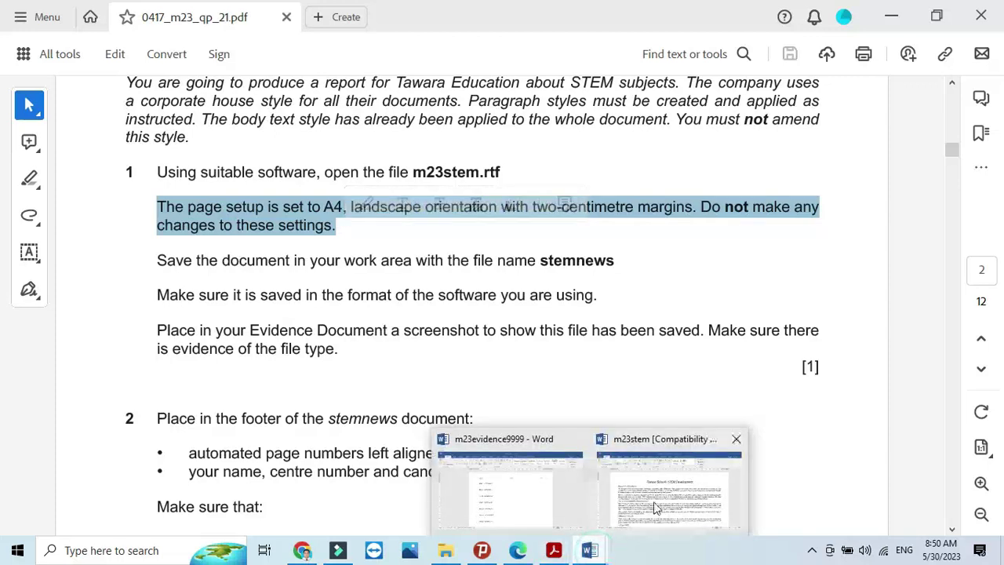
left_click(656, 508)
- Check Page Setup shows A4 landscape with 2 cm margins, leaving it unchanged
left_click(219, 38)
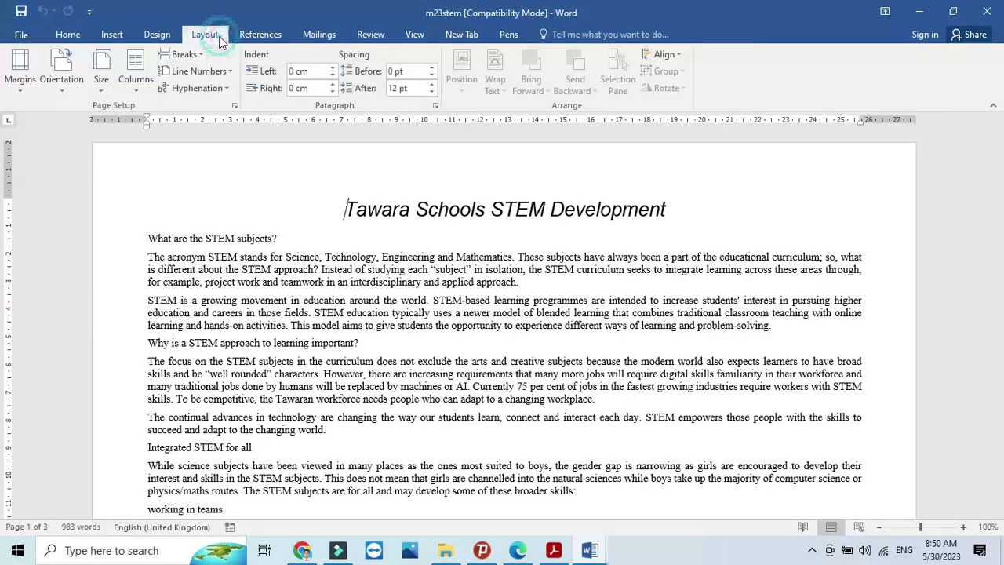
left_click(233, 105)
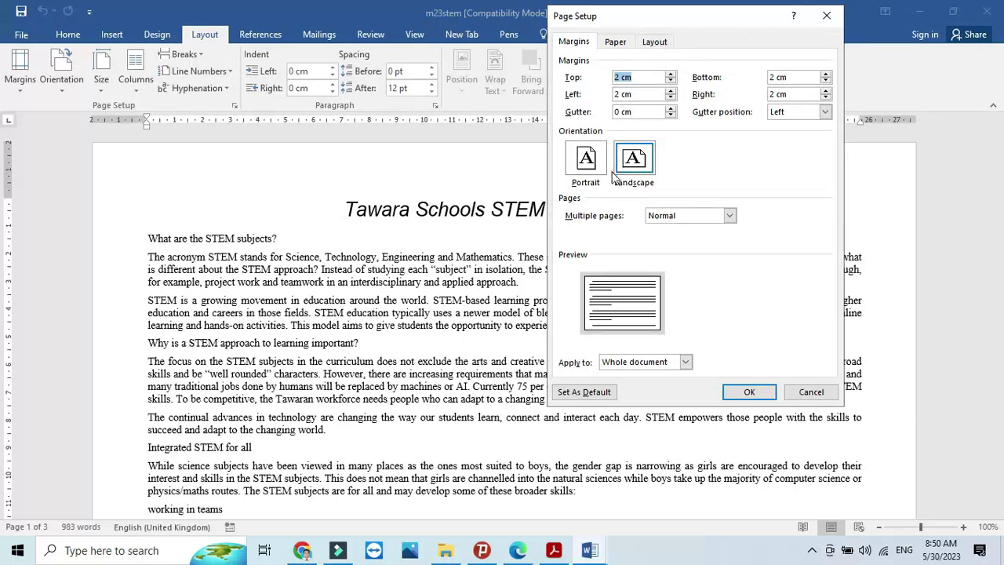
left_click(612, 42)
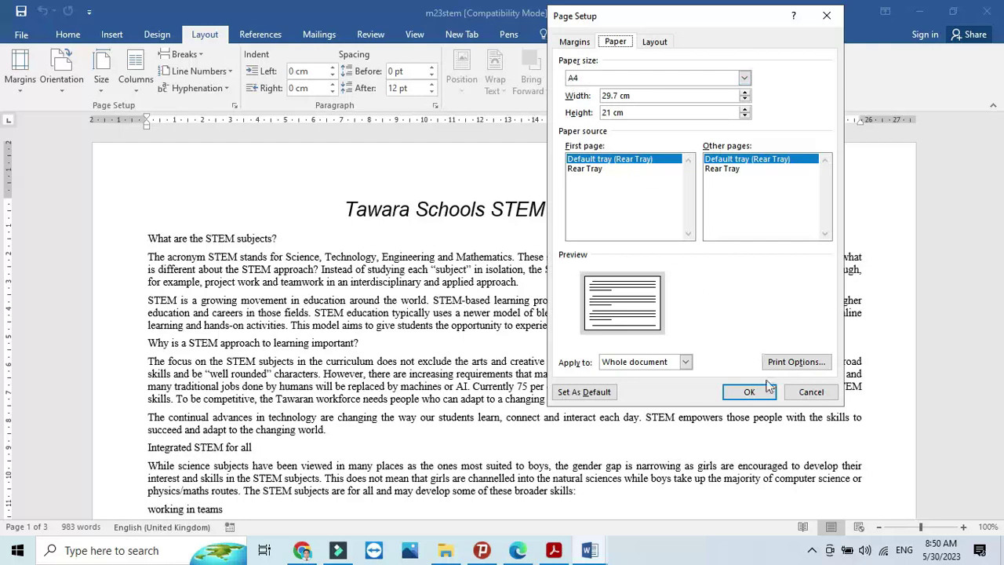
left_click(768, 386)
key("alt+Tab")
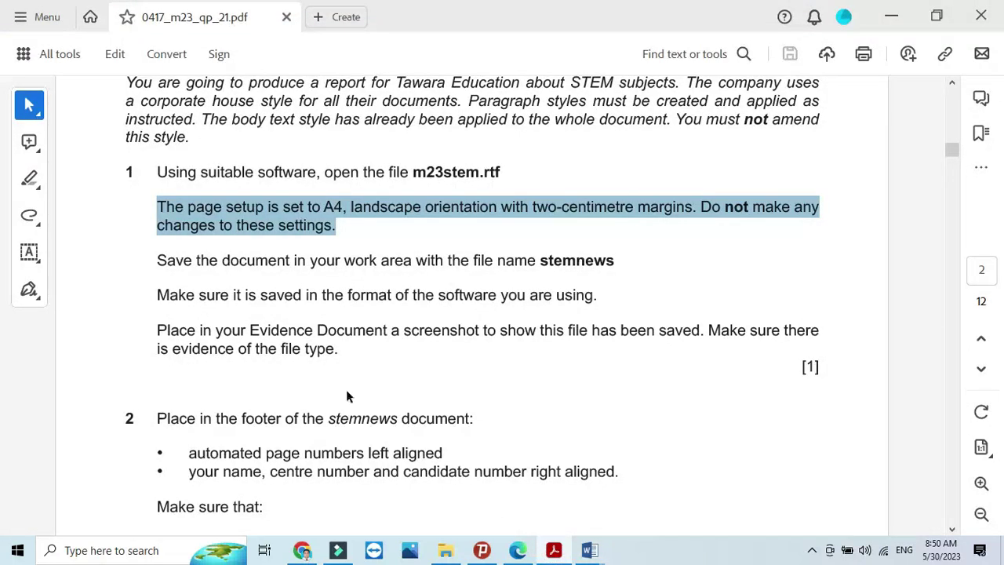
- Copy the file name stemnews from the exam paper and return to m23stem in Word
left_click(546, 265)
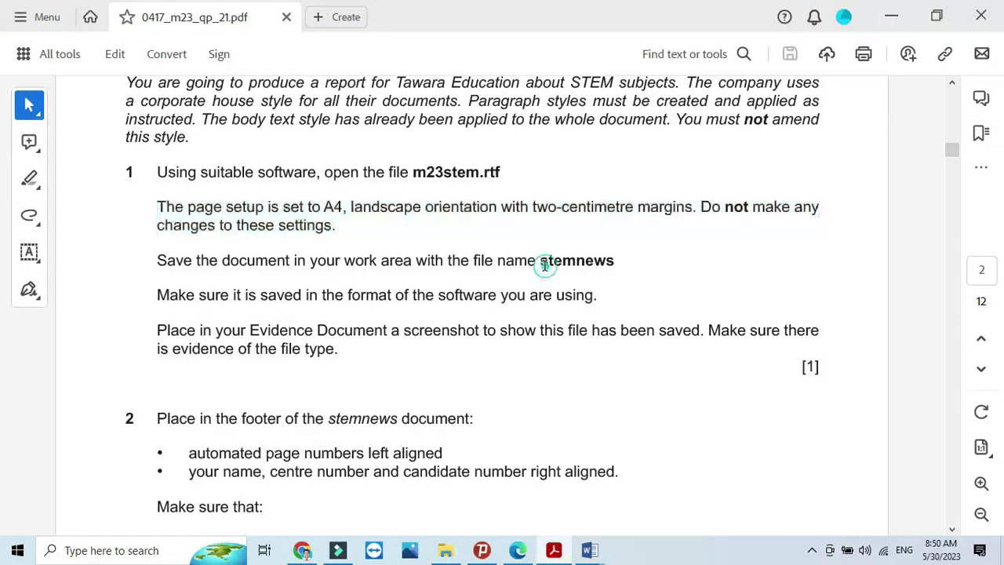
left_click_drag(543, 261, 615, 259)
left_click(578, 269)
left_click_drag(542, 261, 615, 260)
right_click(577, 264)
left_click(617, 280)
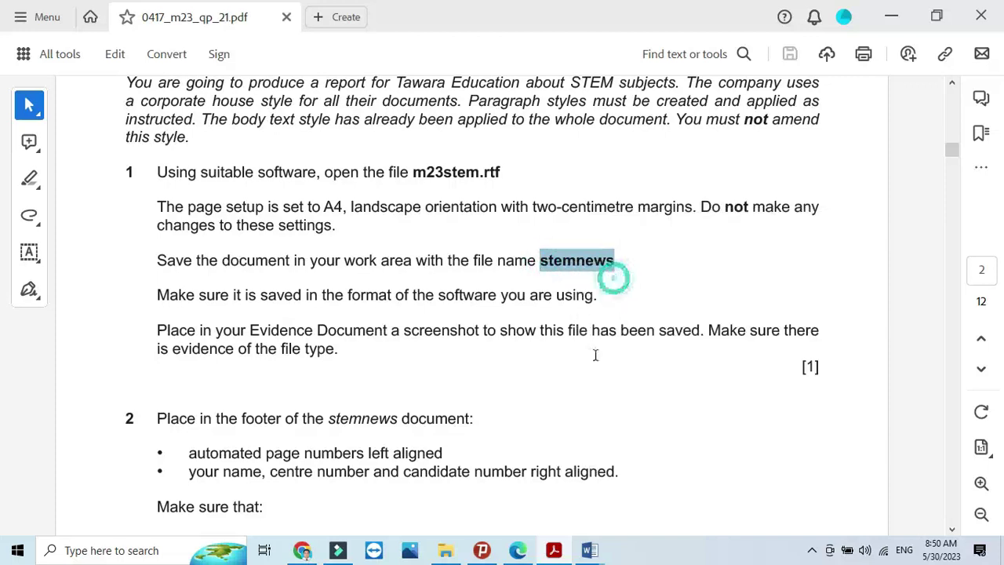
mouse_move(590, 550)
left_click(644, 523)
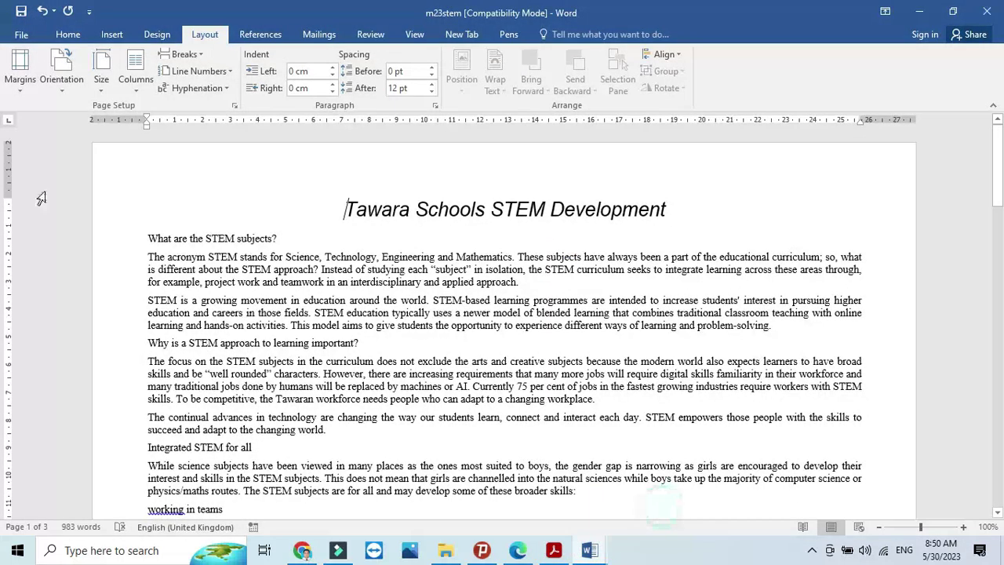
- Save As Word Document with the file name replaced by stemnews, then return to the paper
left_click(22, 36)
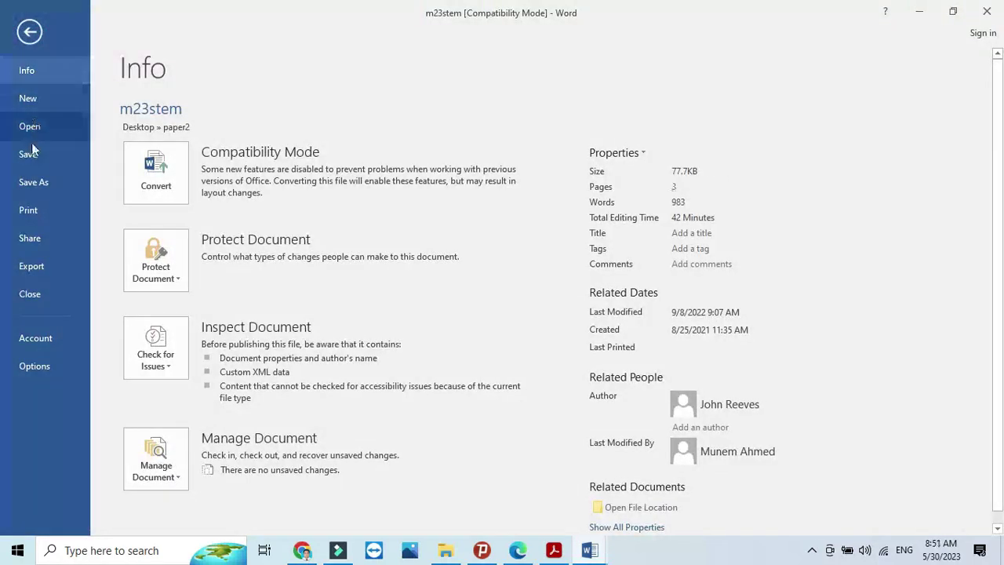
left_click(30, 182)
left_click(168, 234)
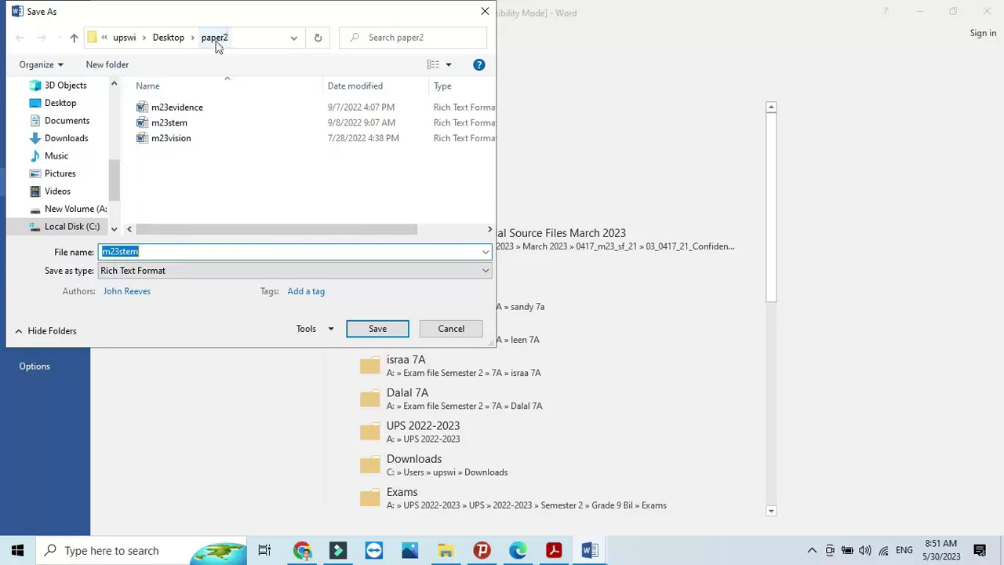
left_click(167, 276)
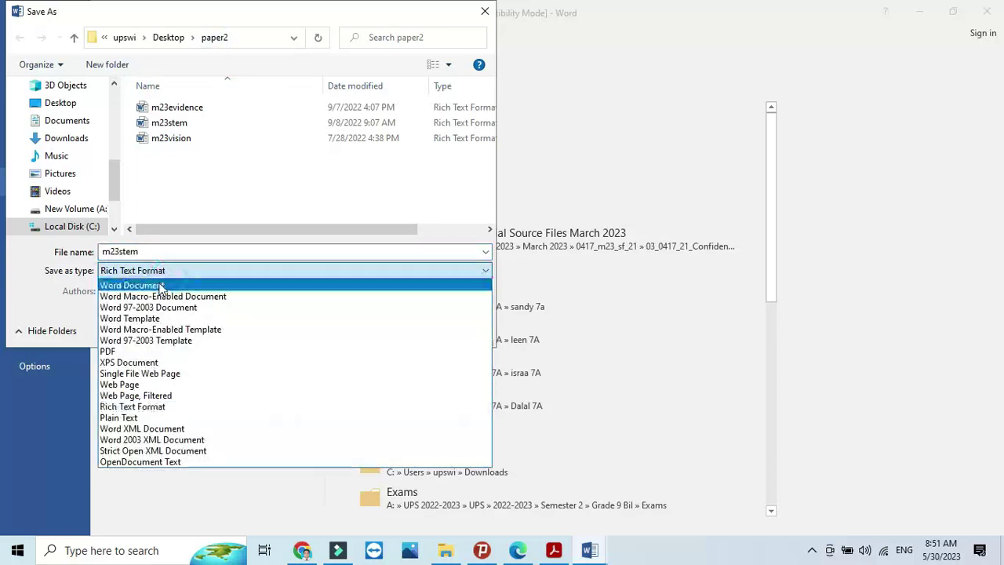
left_click(168, 284)
double_click(157, 252)
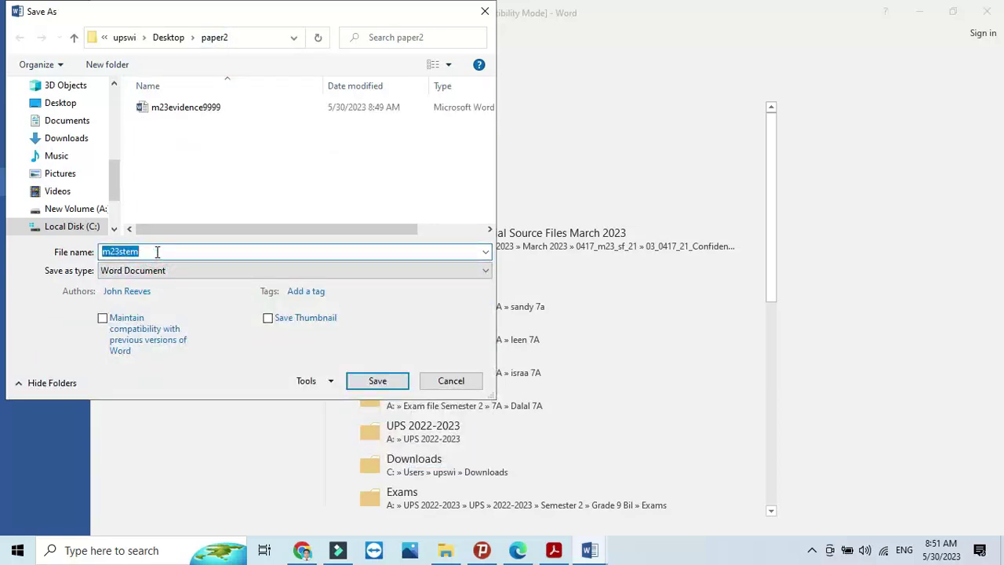
left_click(157, 252)
left_click(382, 381)
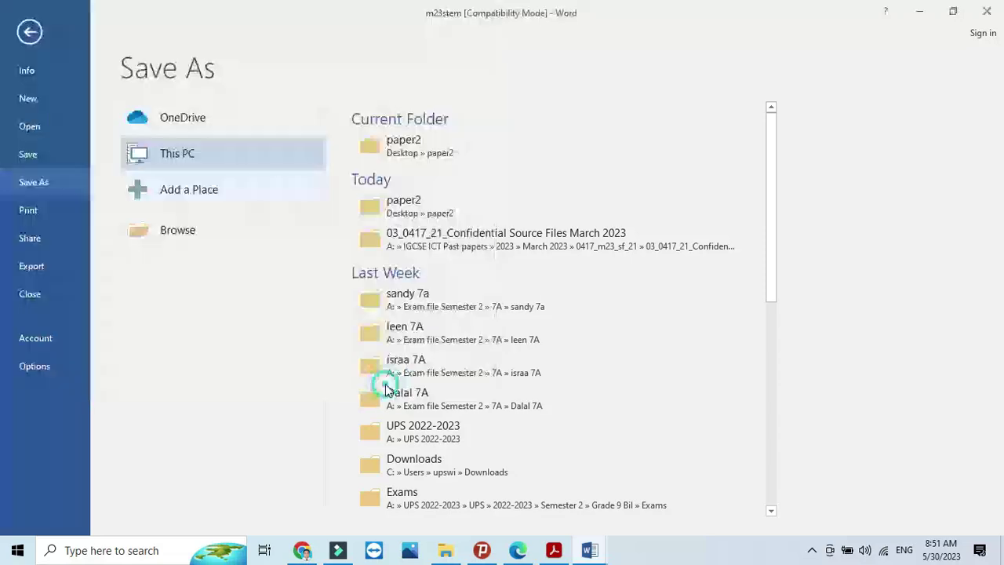
left_click(559, 558)
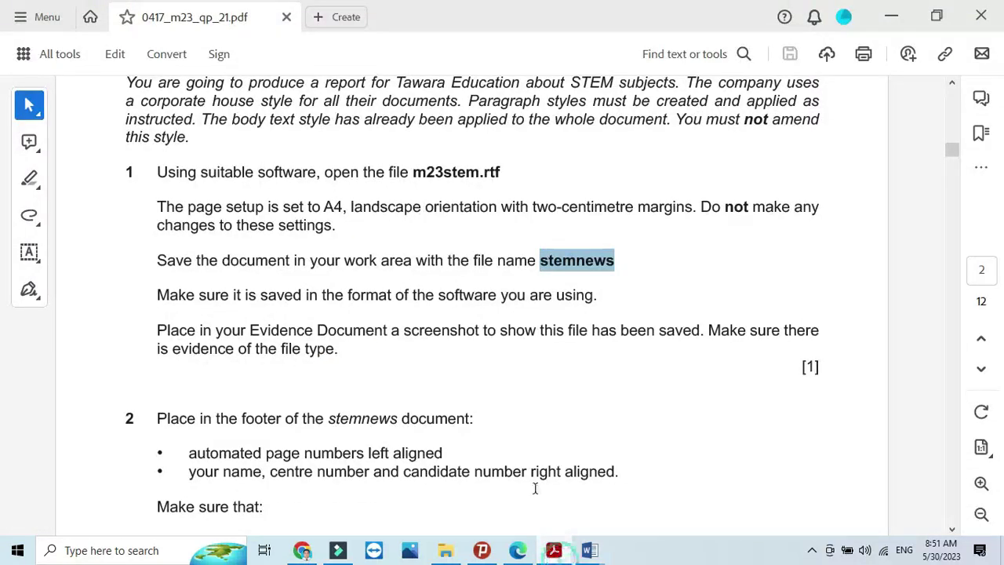
- Read the instruction to screenshot the saved file, then bring up the paper2 folder in File Explorer
scroll(435, 415, "down", 2)
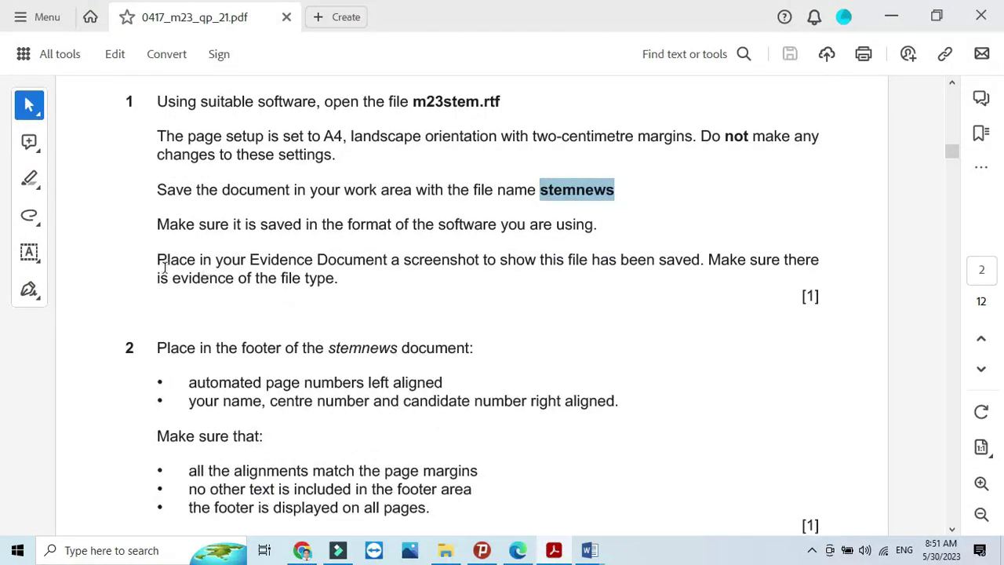
left_click_drag(156, 260, 703, 264)
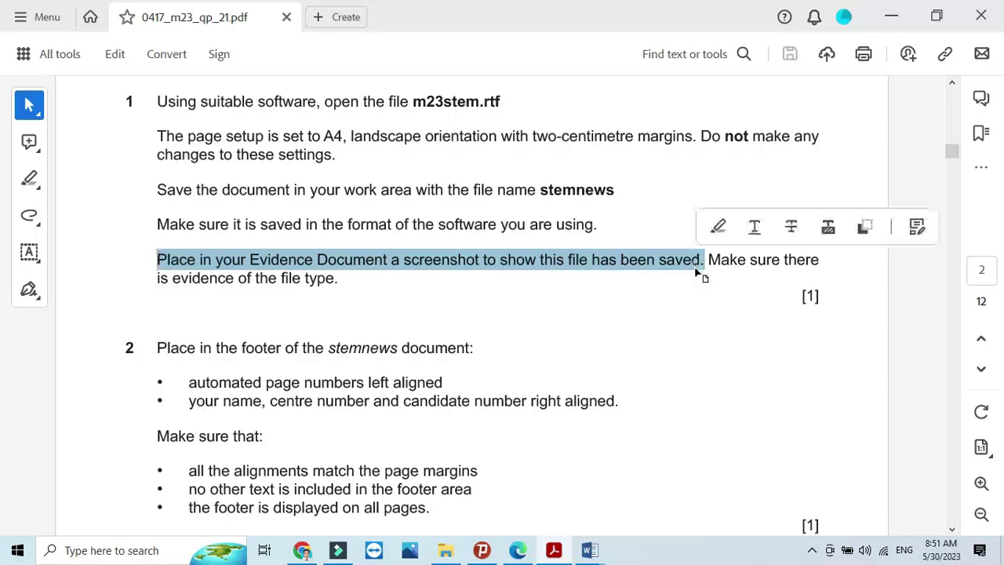
mouse_move(585, 555)
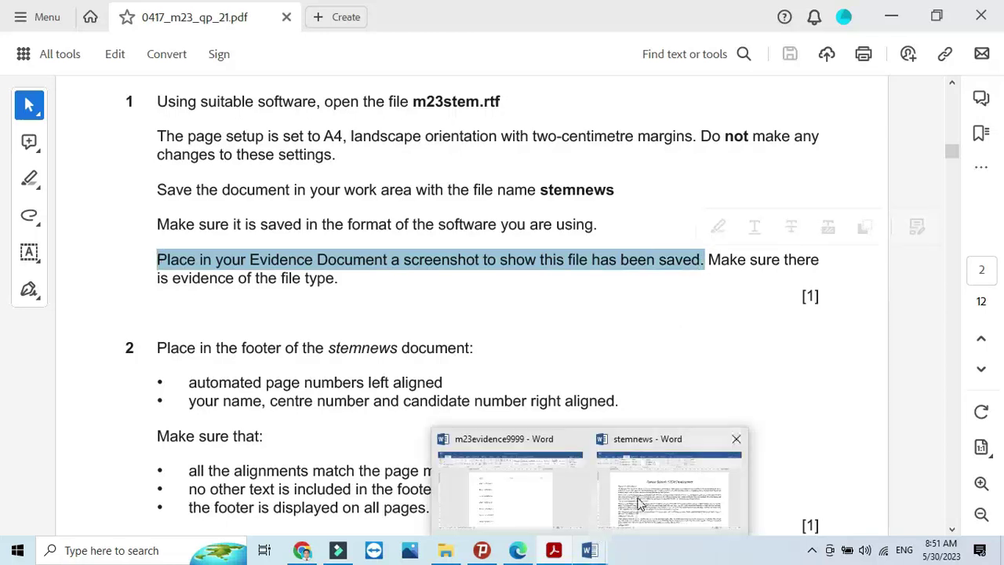
left_click(439, 523)
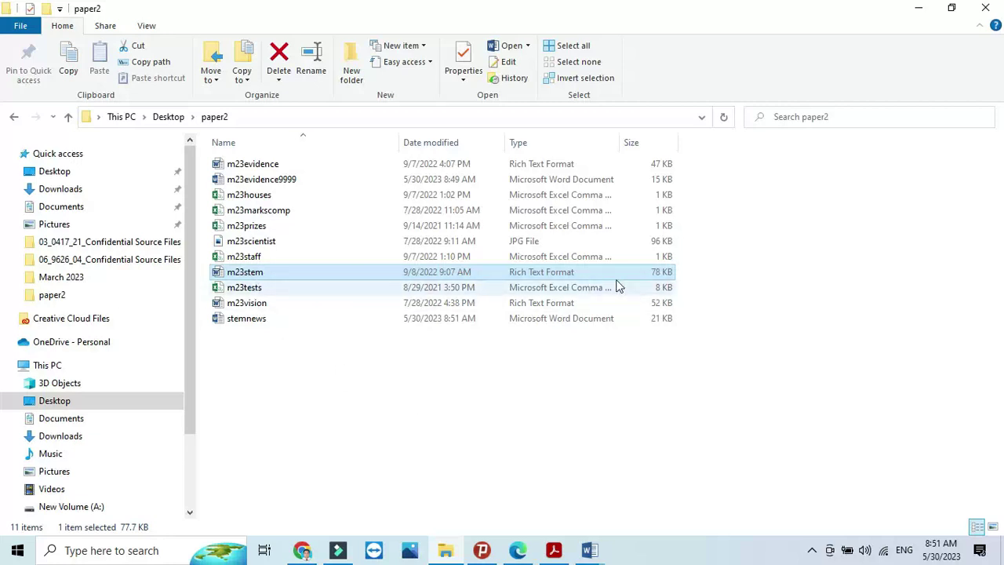
- Snip a screenshot of the stemnews file row in paper2, then return to the evidence document
left_click(268, 325)
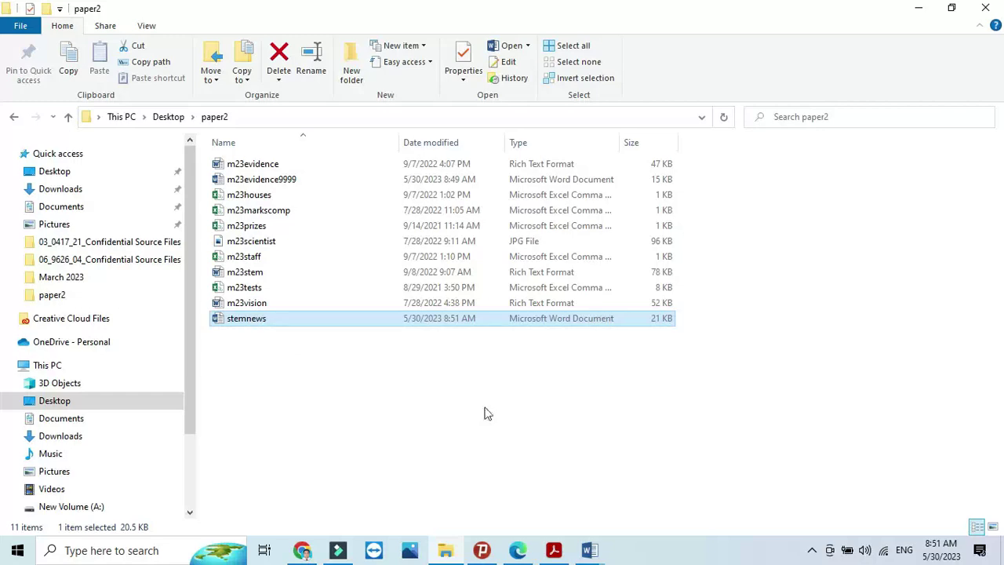
key("super+shift+s")
mouse_move(205, 308)
left_mouse_down()
mouse_move(442, 341)
mouse_move(690, 334)
left_mouse_up()
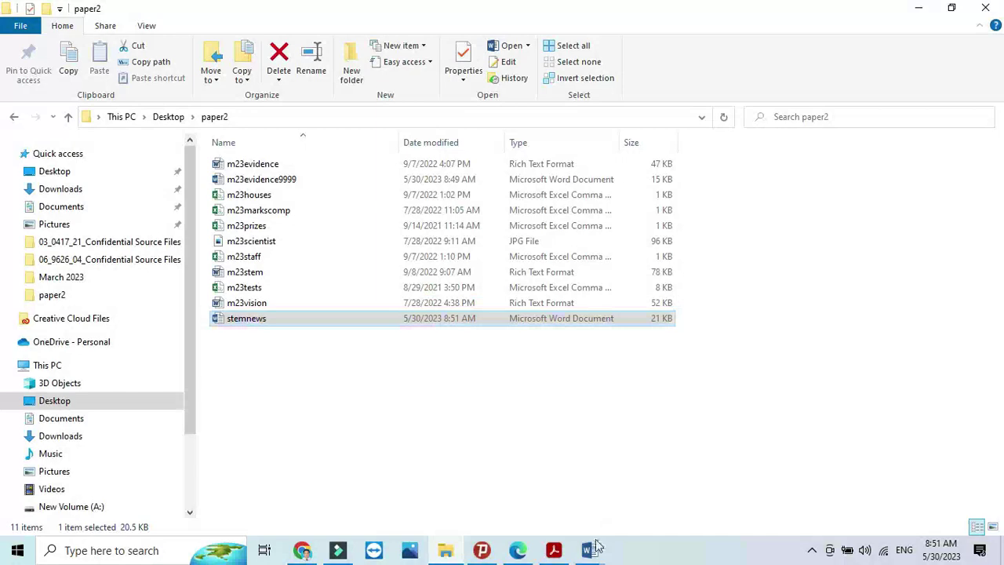
mouse_move(593, 551)
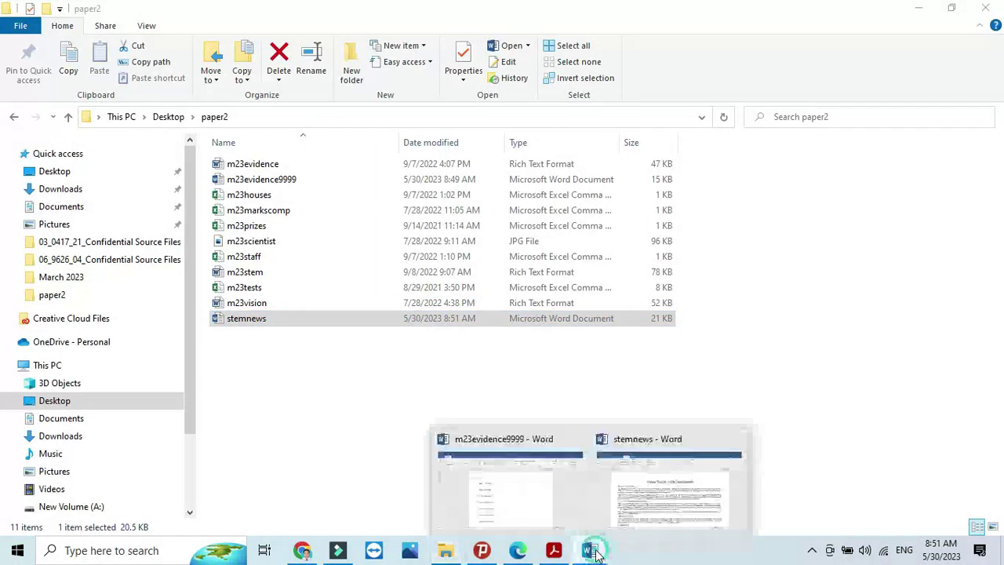
left_click(549, 498)
- Paste the stemnews file screenshot on a new line under Step 1 – EVIDENCE 1 and remove the extra blank line
left_click(322, 231)
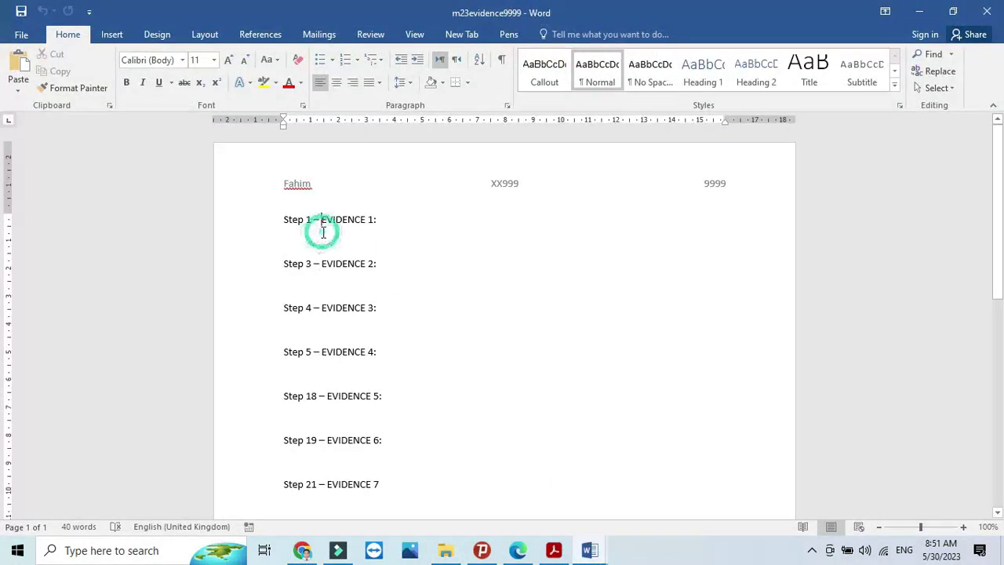
left_click(385, 218)
key("Return")
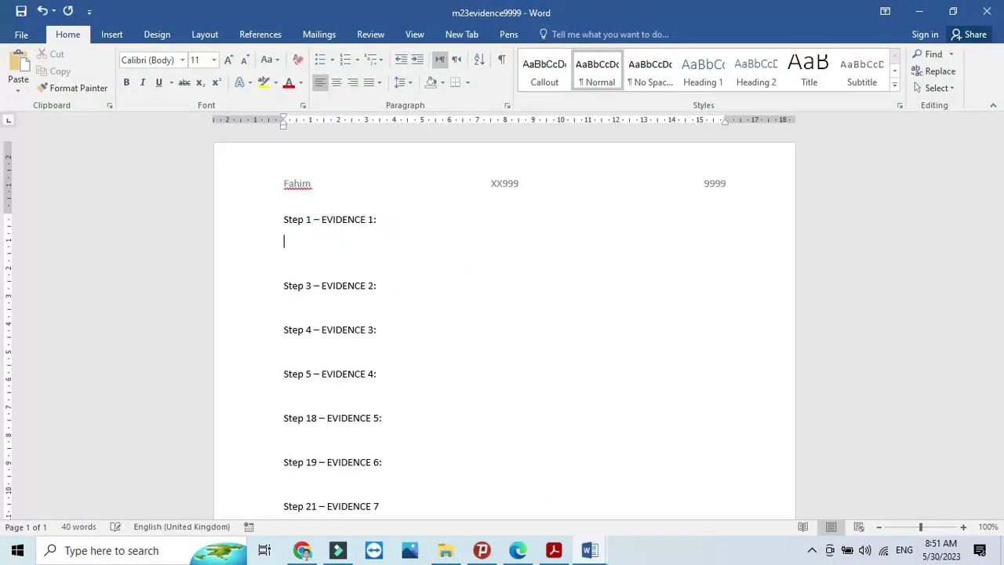
left_click(18, 69)
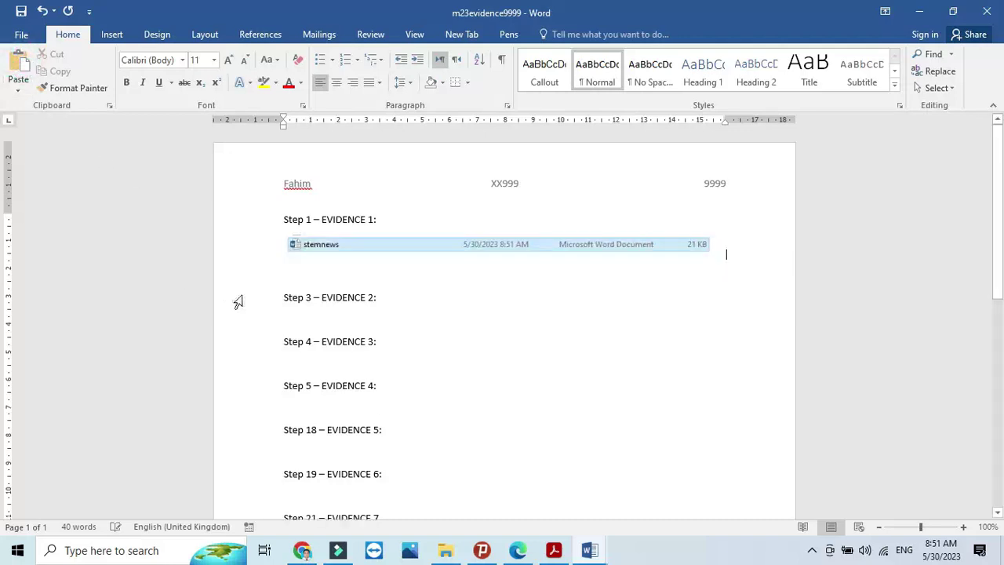
left_click(280, 296)
key("BackSpace")
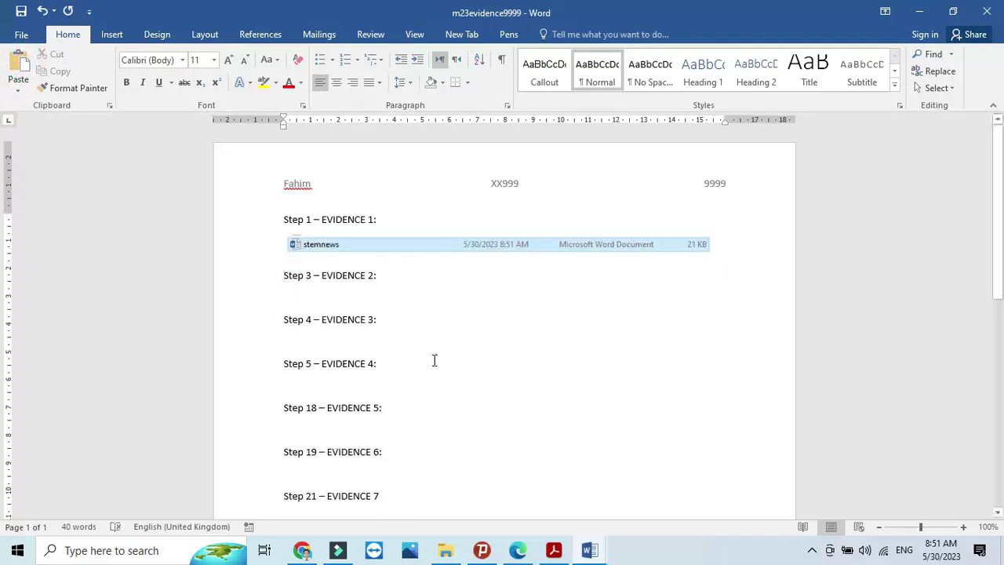
- Bring the exam paper back up in Acrobat and scroll down to the next question
left_click(554, 549)
scroll(510, 421, "down", 2)
scroll(508, 421, "down", 1)
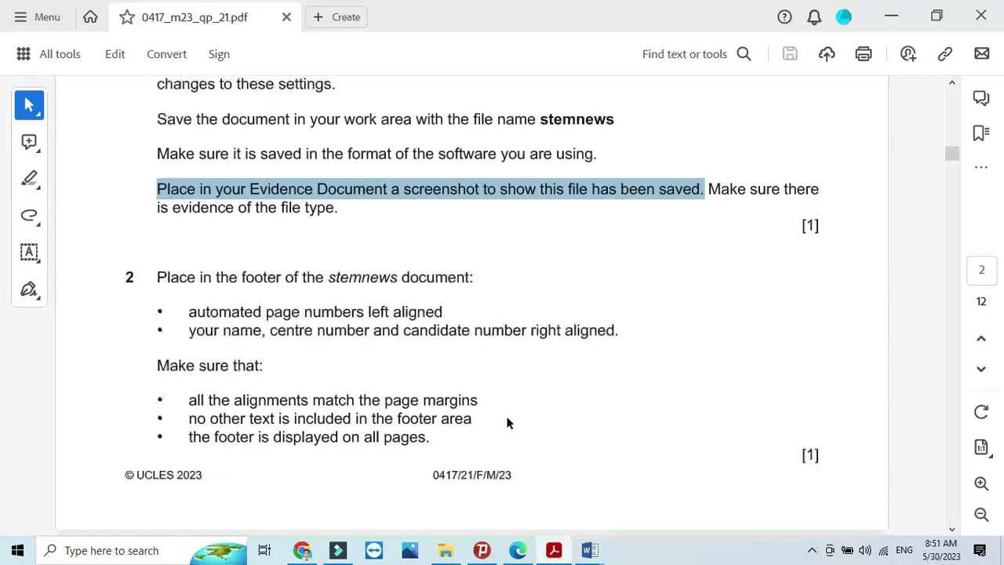
- Highlight question 2's page-number, name and centre-number footer requirements, then switch to stemnews in Word
left_click_drag(158, 276, 489, 280)
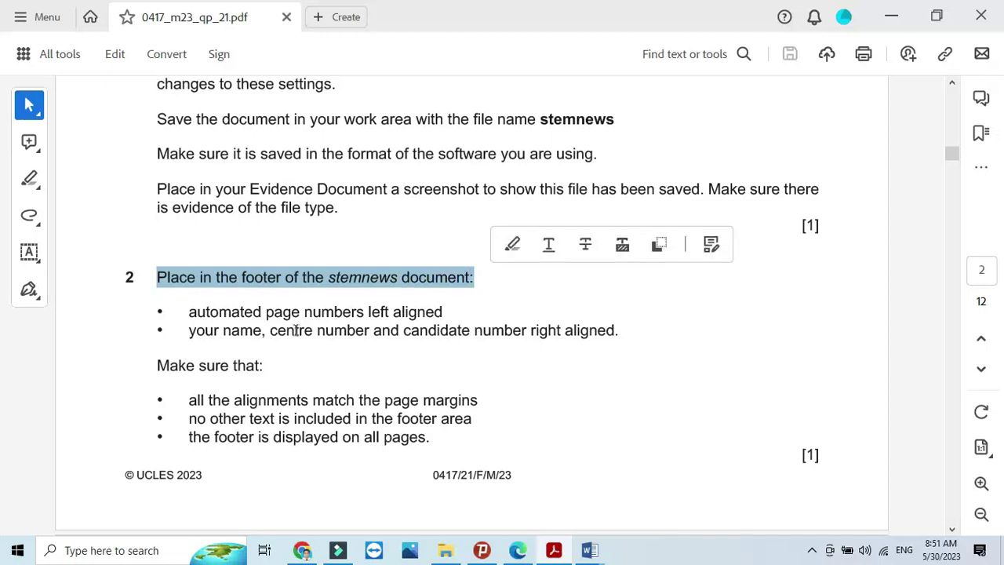
left_click_drag(186, 312, 451, 313)
left_click(451, 313)
left_click_drag(186, 330, 616, 332)
mouse_move(590, 550)
left_click(635, 518)
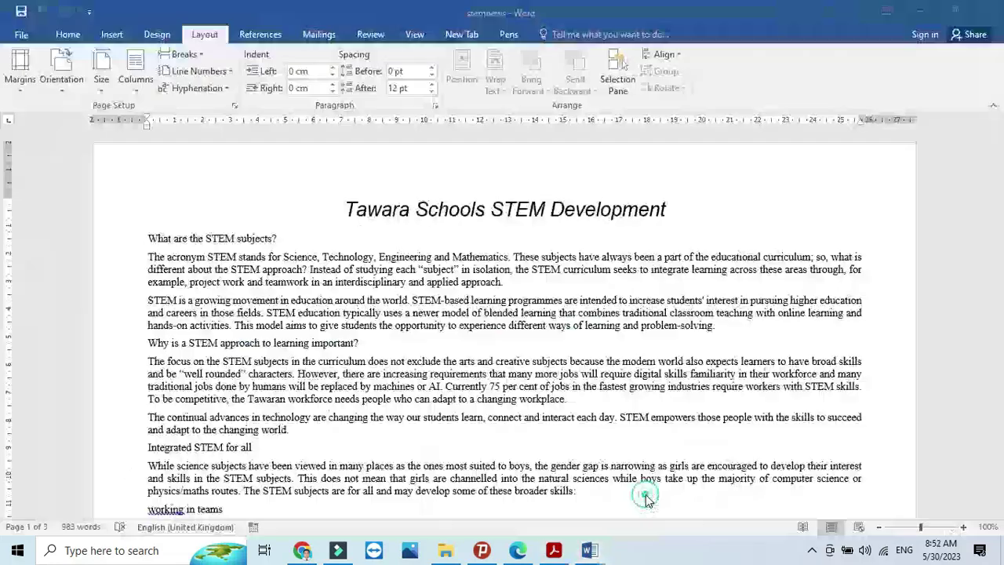
- Insert a Blank (Three Columns) footer into the stemnews report
left_click(110, 37)
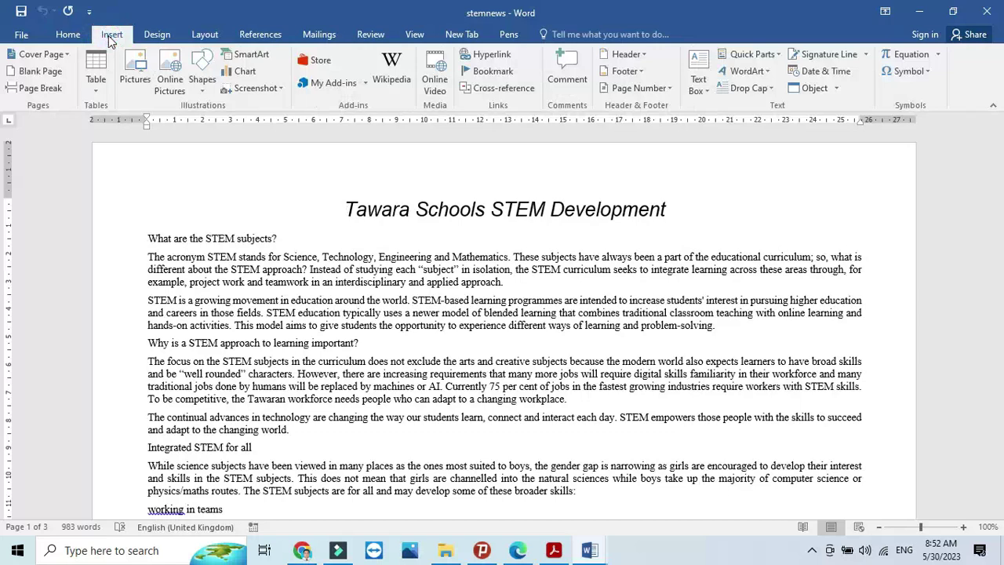
left_click(626, 71)
left_click(650, 225)
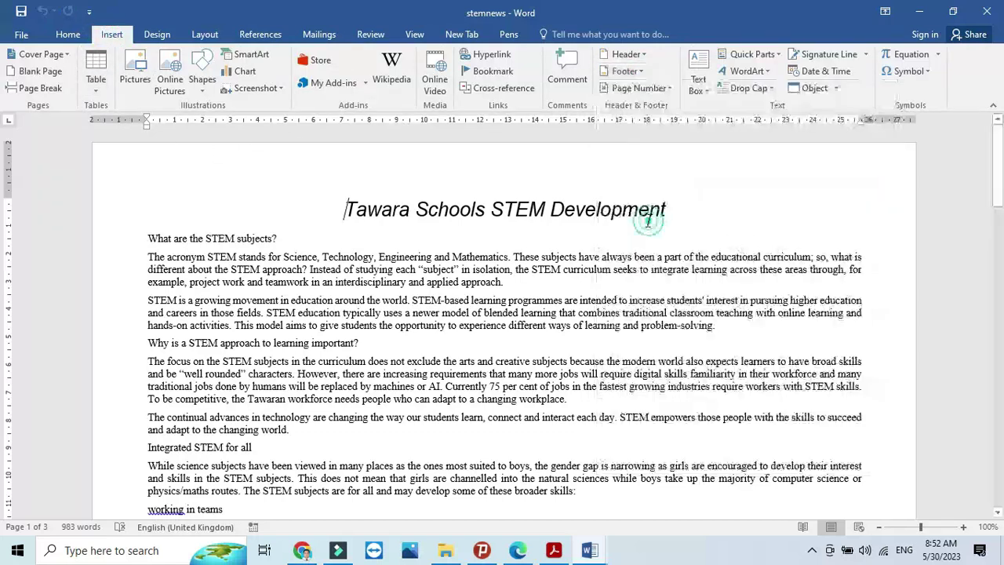
- Put a Bold Numbers 'Page 1 of 3' page number in the footer's left section
left_click(193, 466)
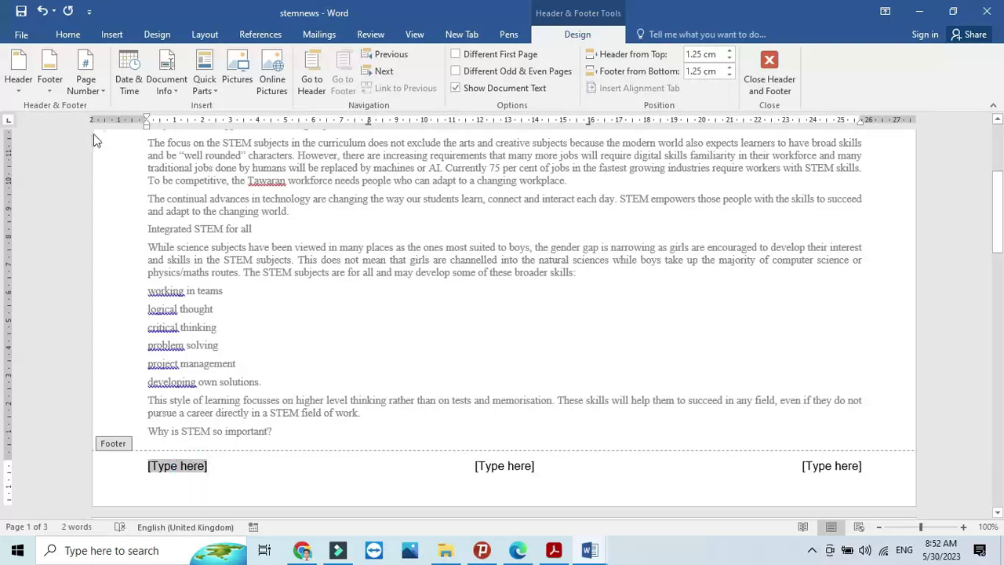
left_click(99, 91)
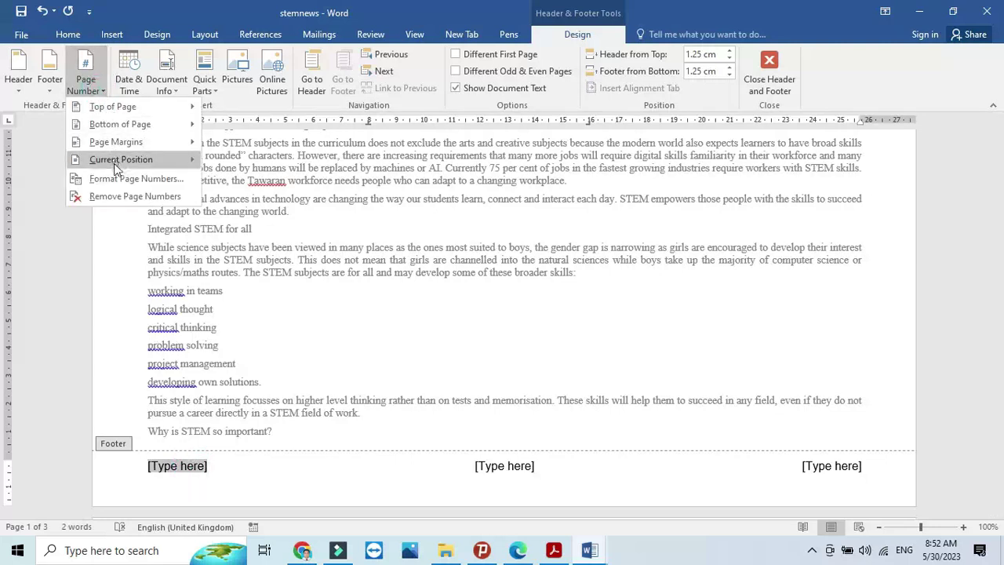
mouse_move(114, 163)
scroll(343, 308, "down", 3)
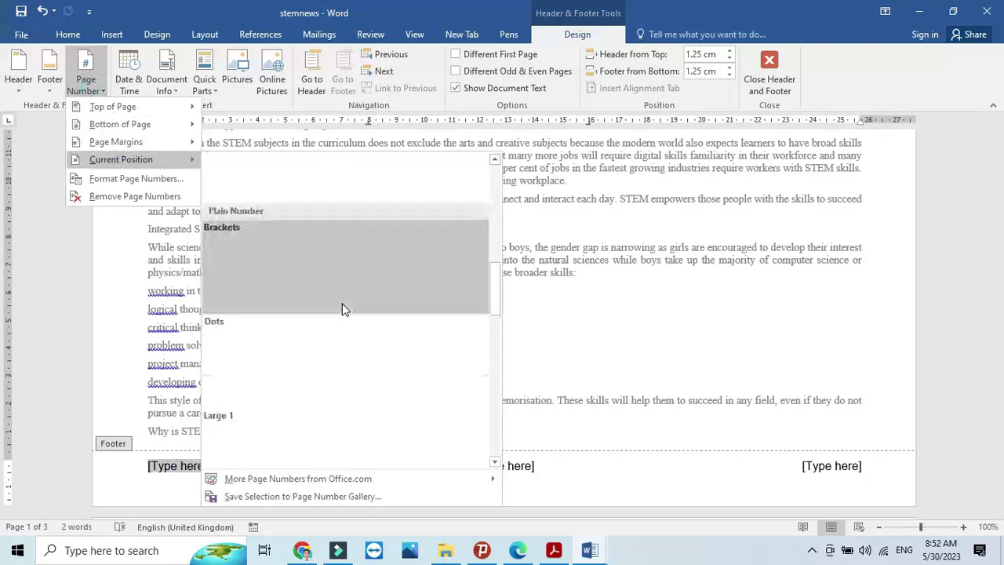
scroll(343, 306, "up", 3)
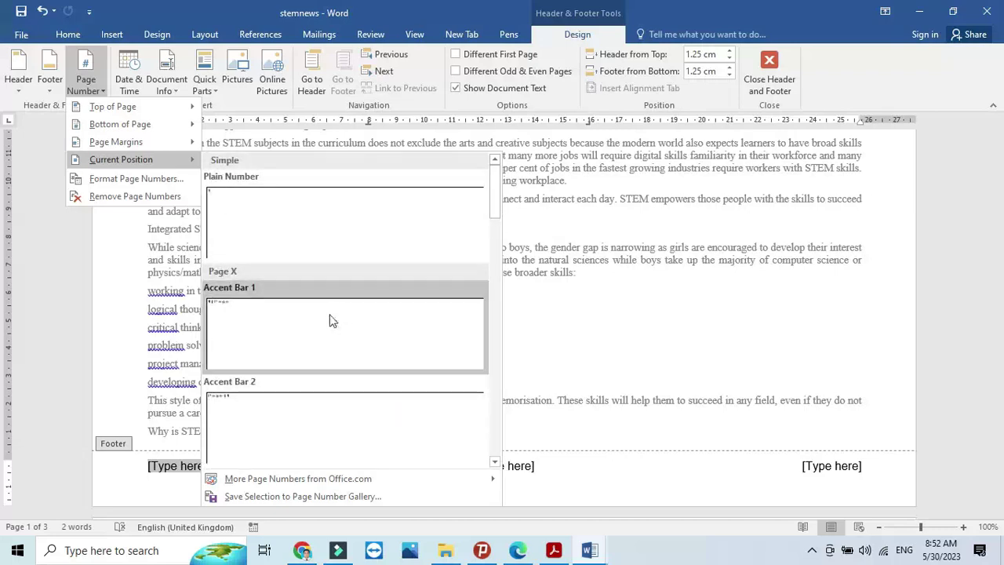
scroll(333, 314, "down", 3)
left_click(296, 438)
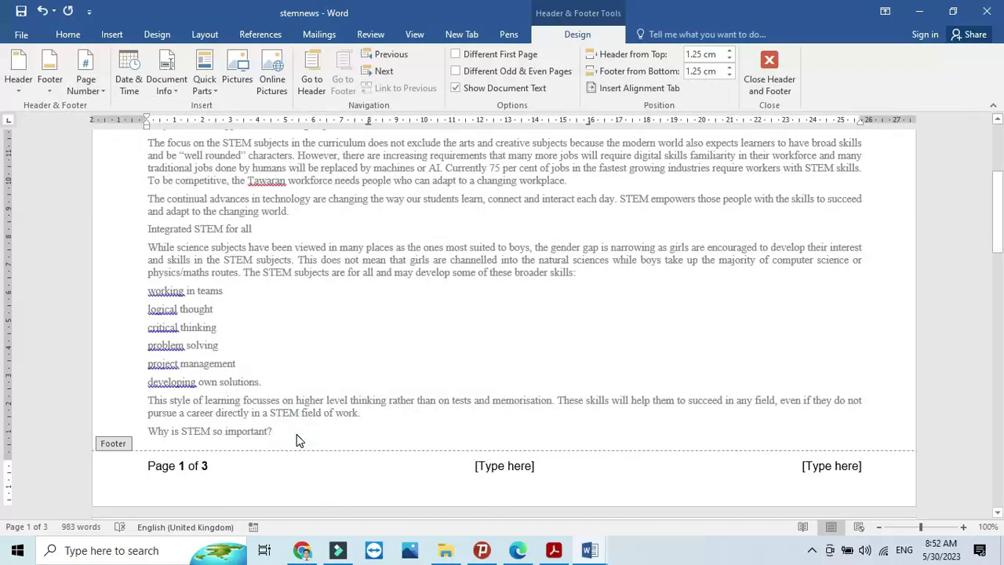
- Enter the candidate's name, centre and candidate numbers at the footer's right, delete the centre placeholder, and close the footer
left_click(820, 469)
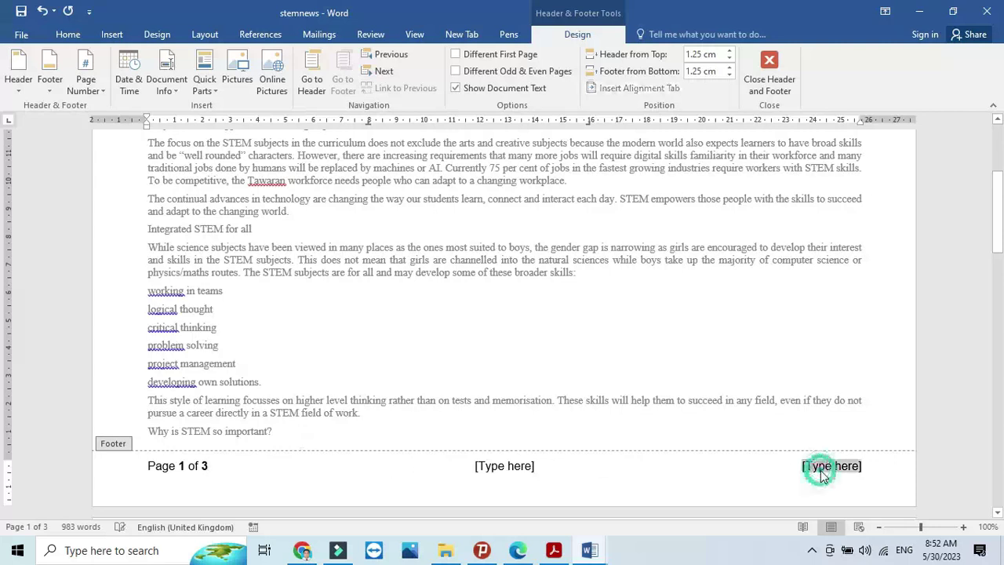
type("Fahim")
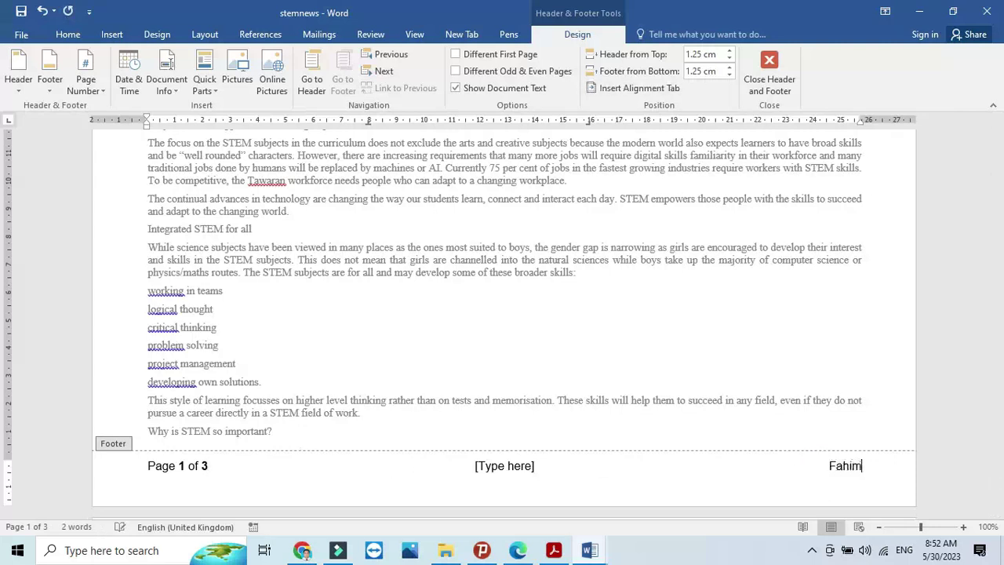
type(" XX")
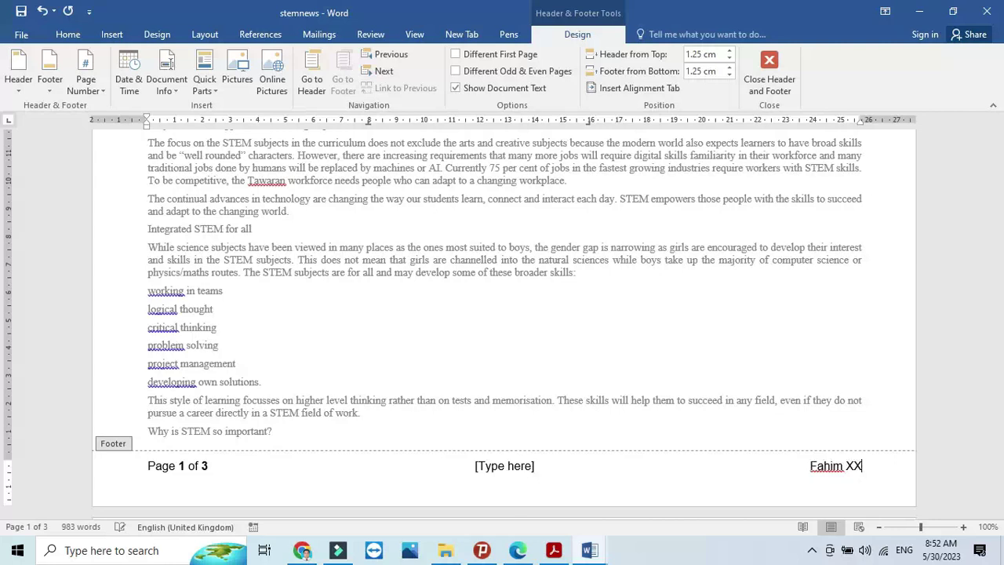
type("999")
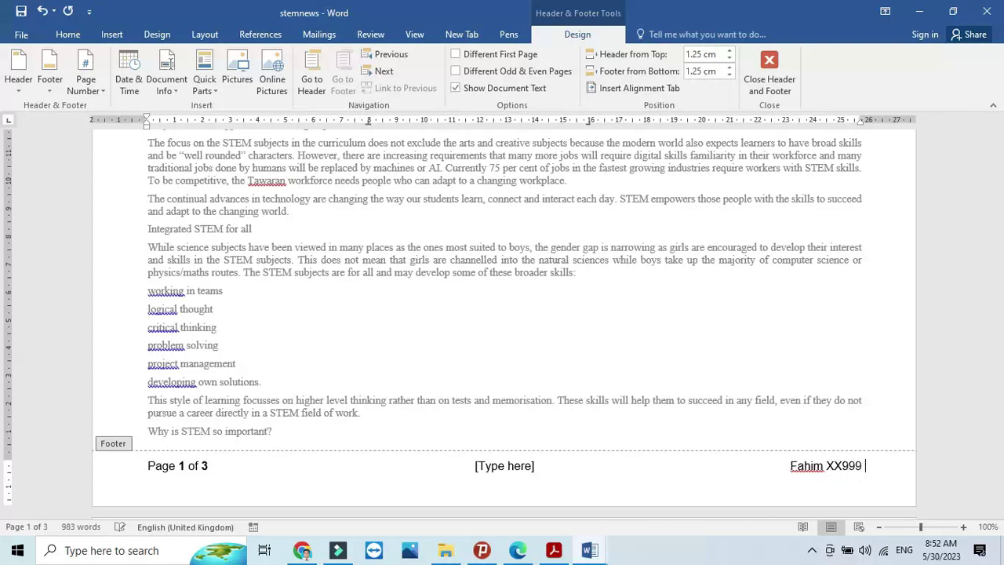
type(" 9999")
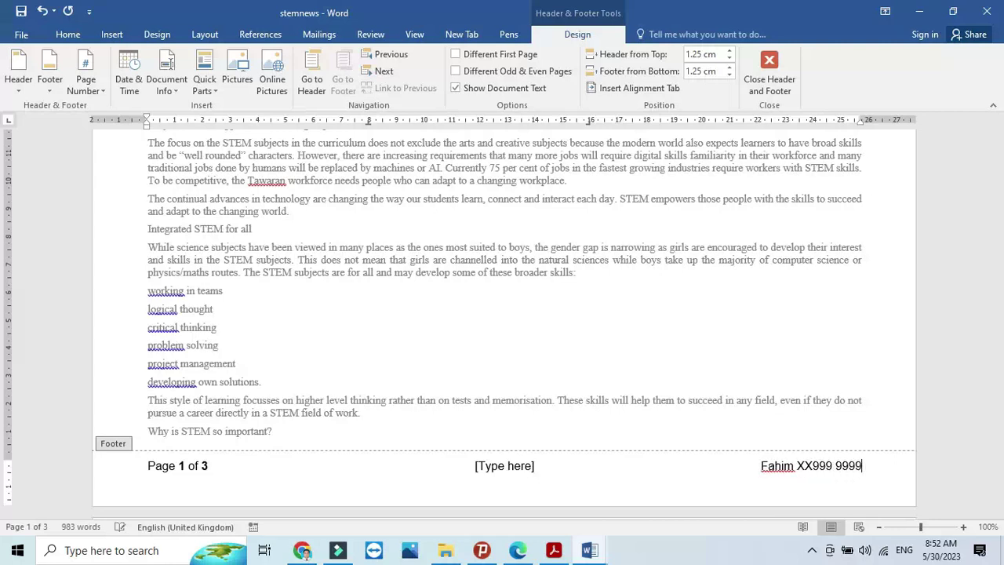
left_click(499, 471)
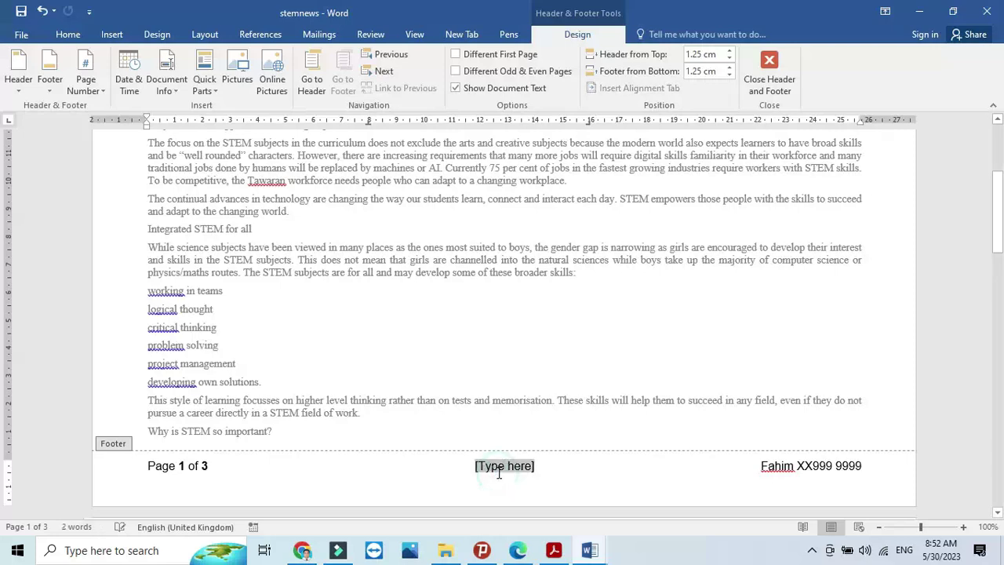
key("Delete")
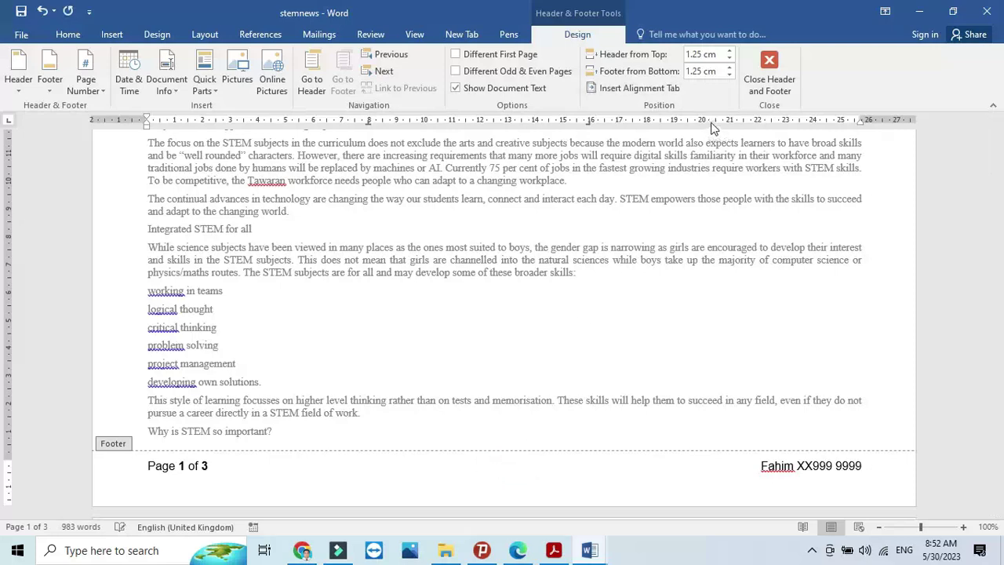
left_click(768, 82)
left_click(554, 550)
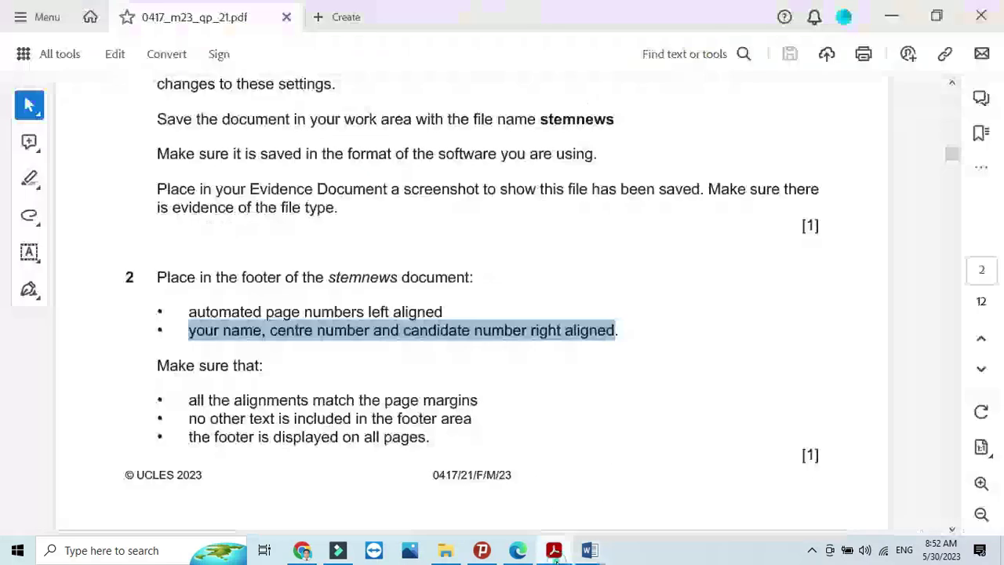
left_click_drag(190, 399, 246, 401)
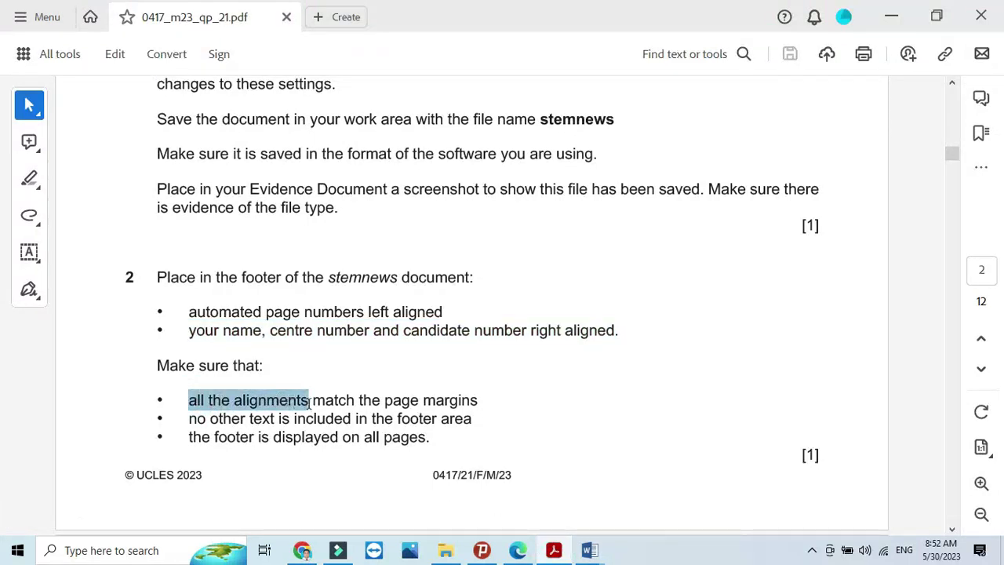
left_click_drag(311, 401, 479, 400)
mouse_move(594, 548)
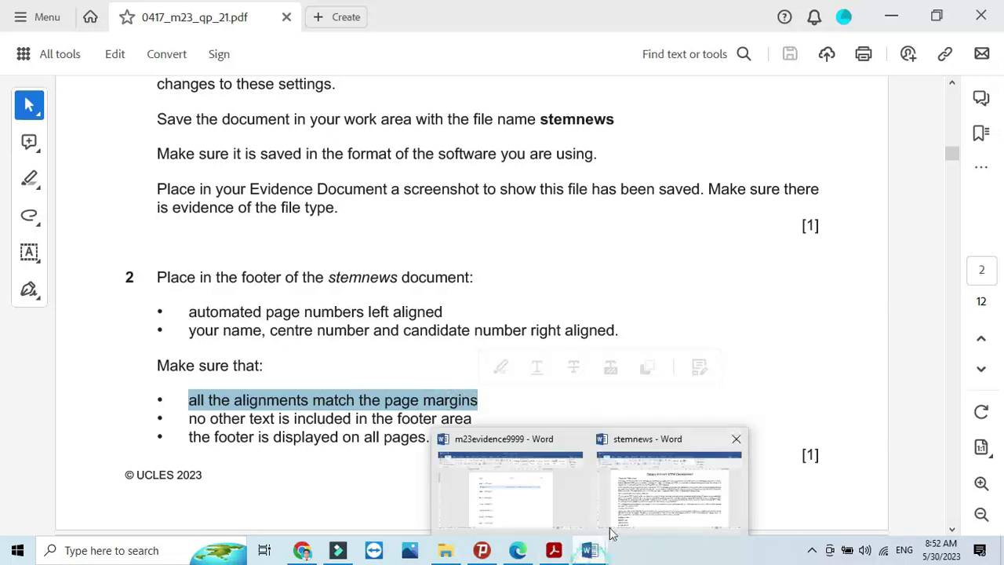
left_click(632, 510)
left_click(861, 119)
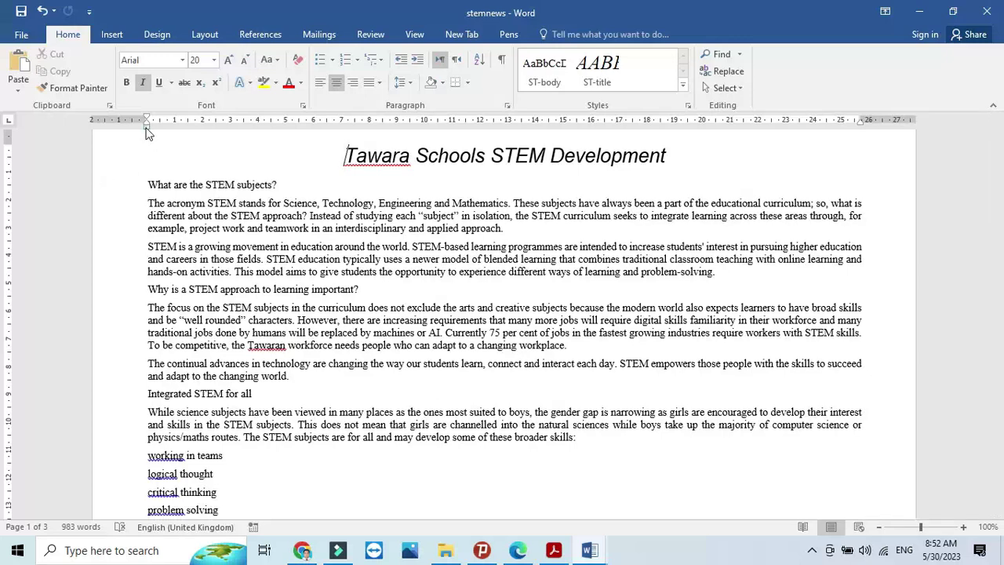
left_click(542, 551)
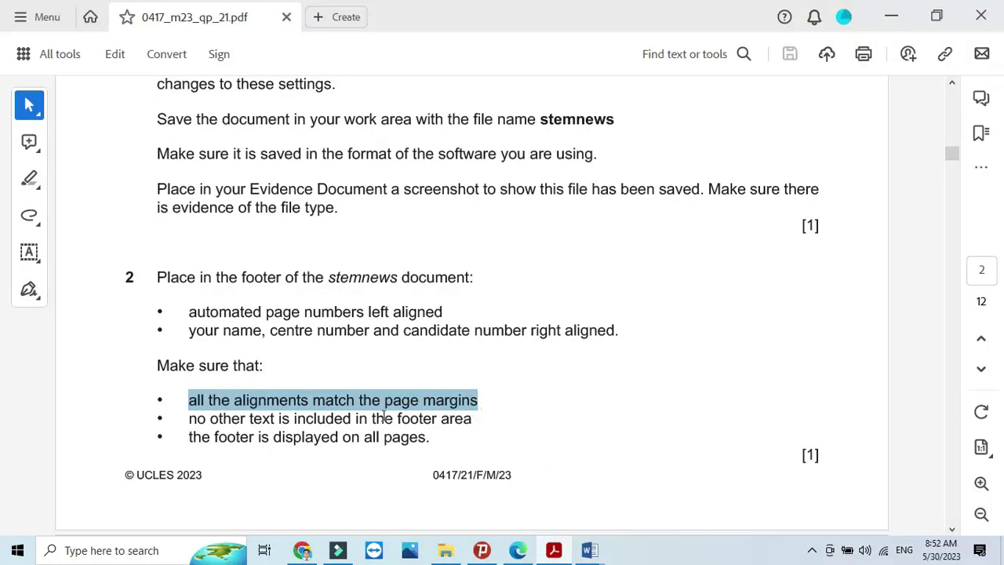
left_click_drag(189, 417, 467, 409)
key("alt+Tab")
scroll(510, 463, "down", 6)
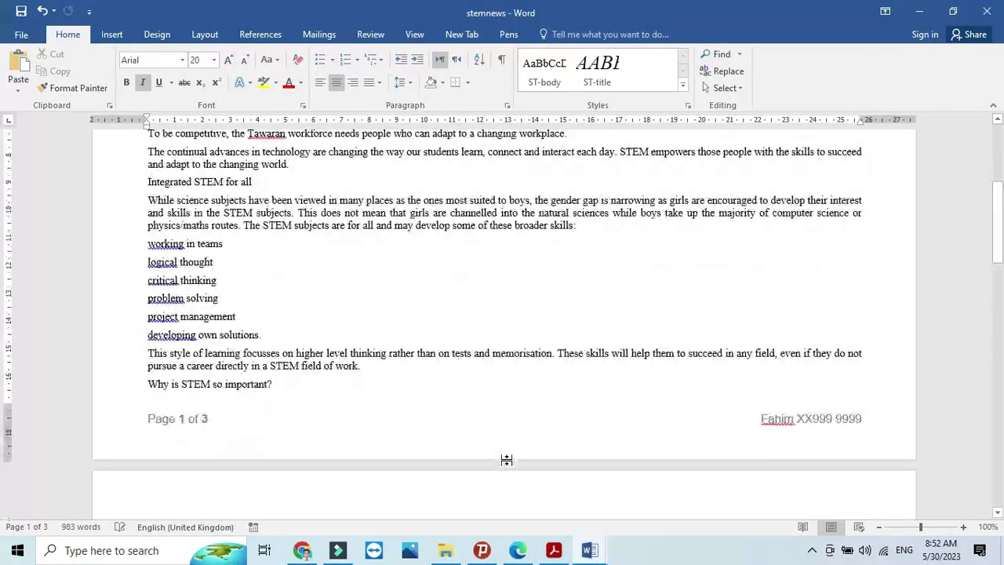
left_click(554, 550)
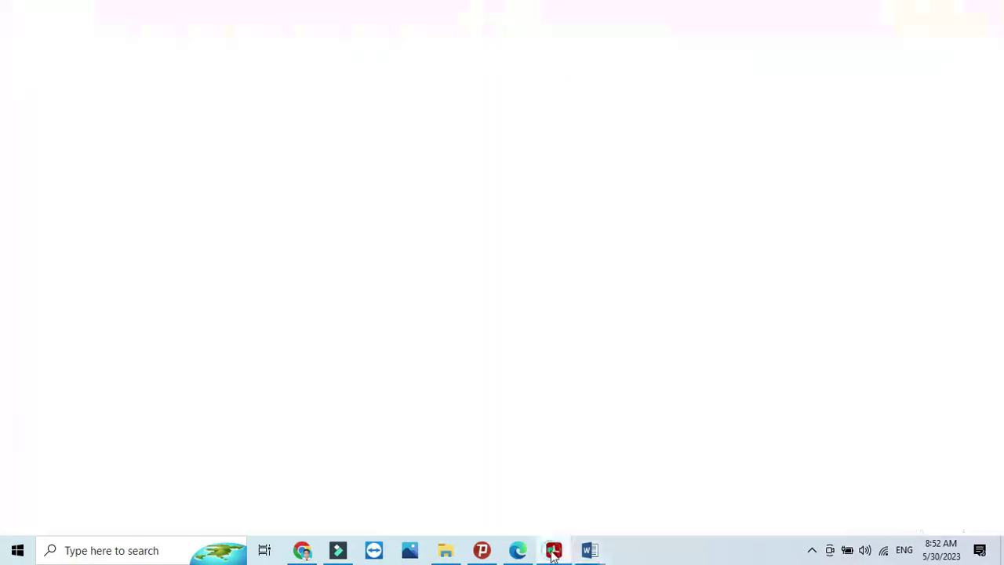
left_click_drag(191, 438, 433, 439)
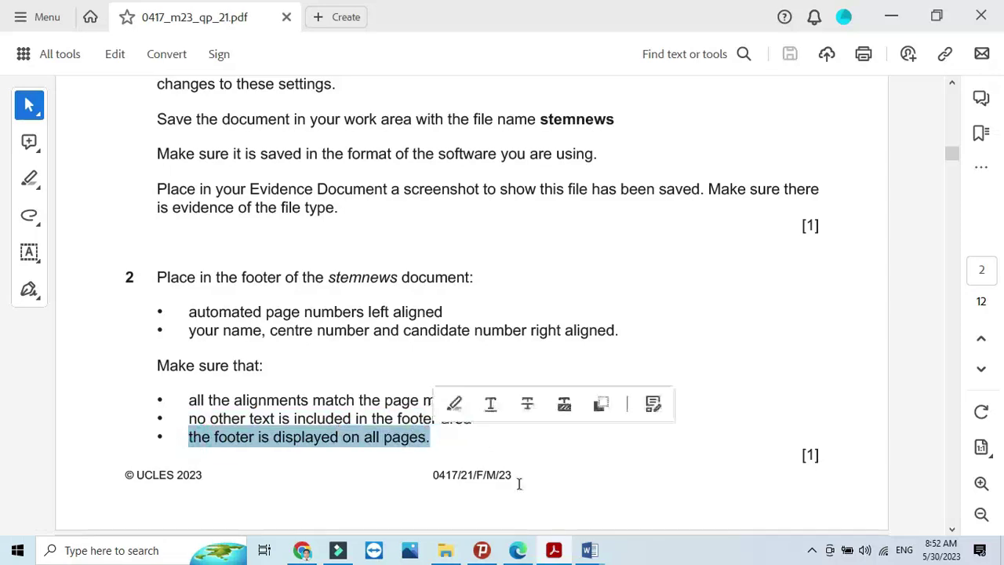
key("alt+Tab")
scroll(549, 461, "down", 15)
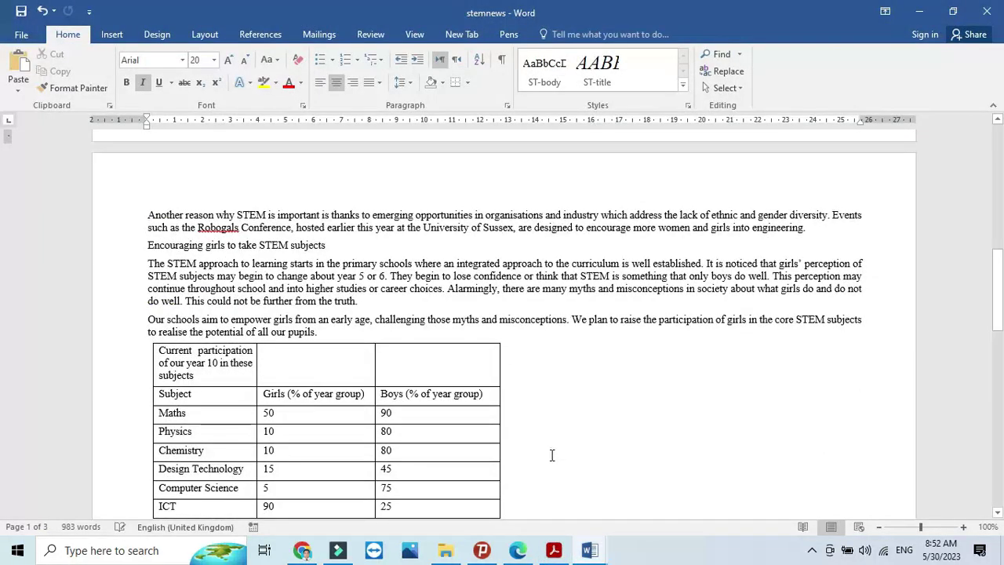
scroll(551, 458, "down", 10)
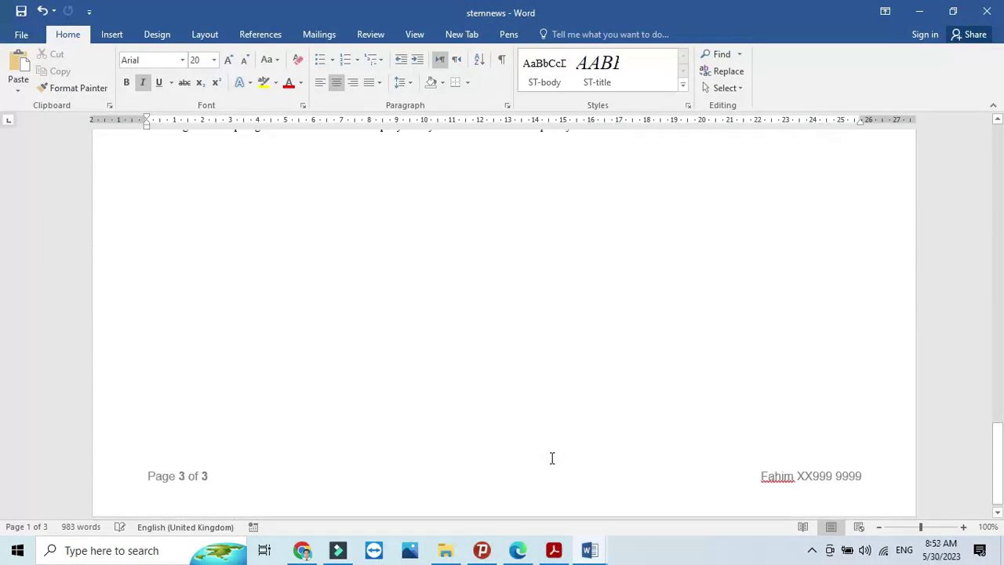
- In the exam paper, highlight the question 3 instruction and scroll to the house style table
left_click(554, 550)
scroll(455, 358, "down", 5)
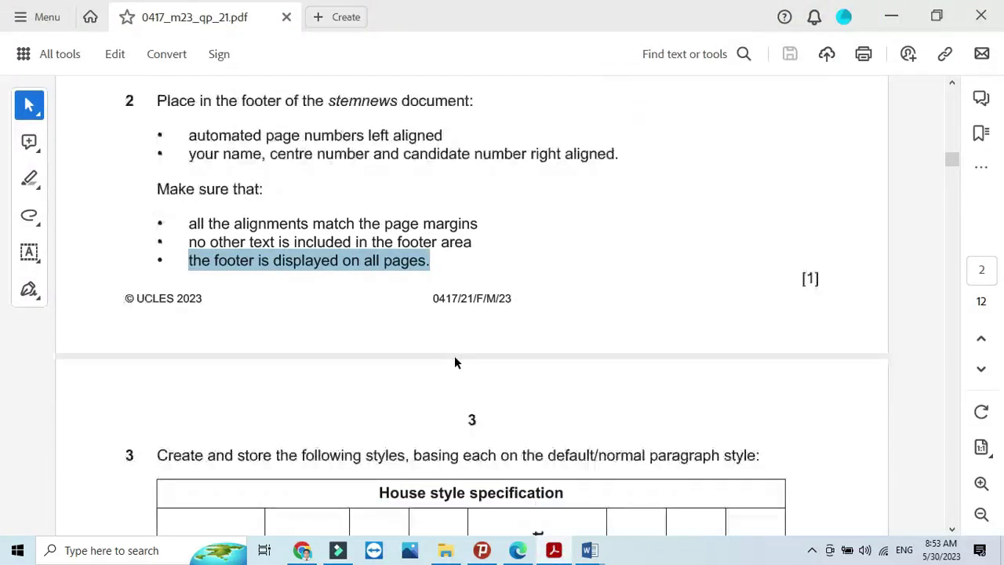
left_click_drag(155, 281, 759, 281)
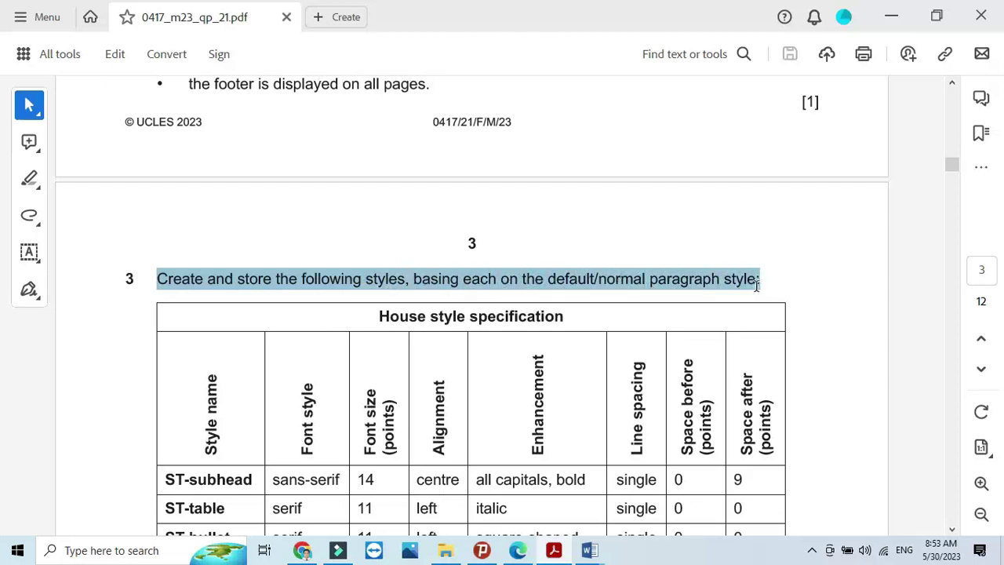
right_click(602, 355)
left_click(577, 355)
scroll(574, 352, "down", 4)
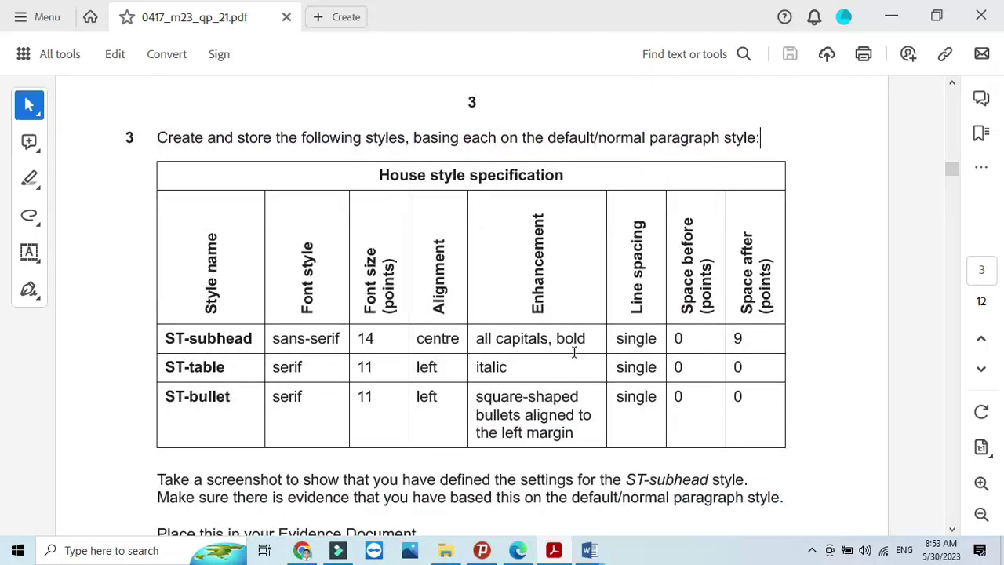
- Copy the ST-subhead style name from the table, then place the cursor in the stemnews document
left_click_drag(250, 338, 169, 338)
right_click(196, 347)
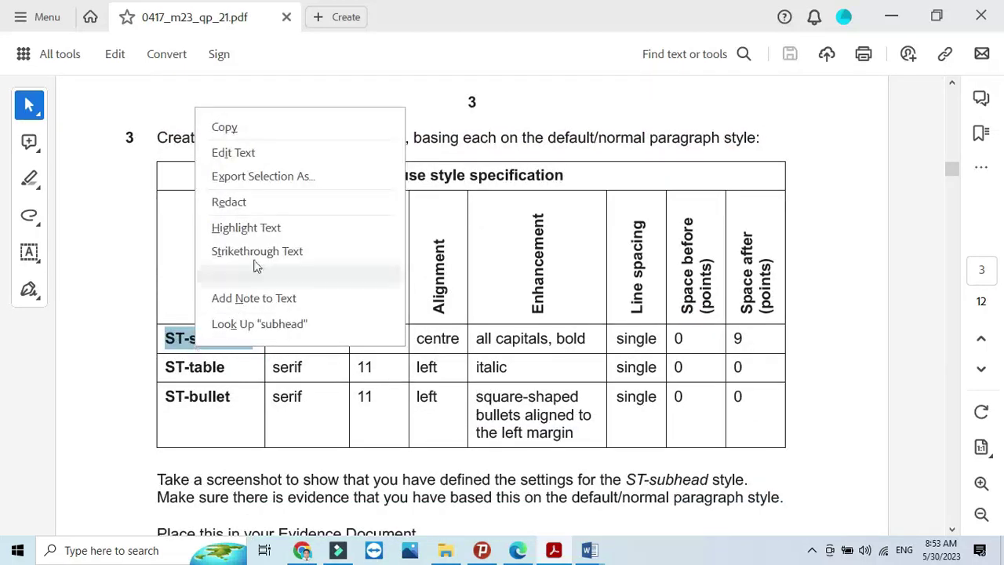
left_click(252, 128)
left_click(589, 550)
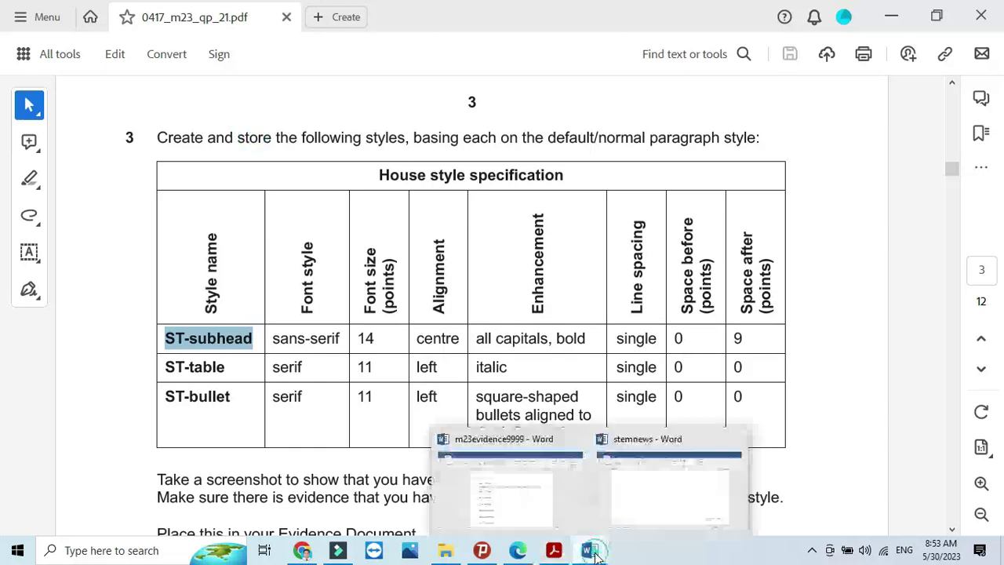
left_click(666, 470)
left_click(303, 309)
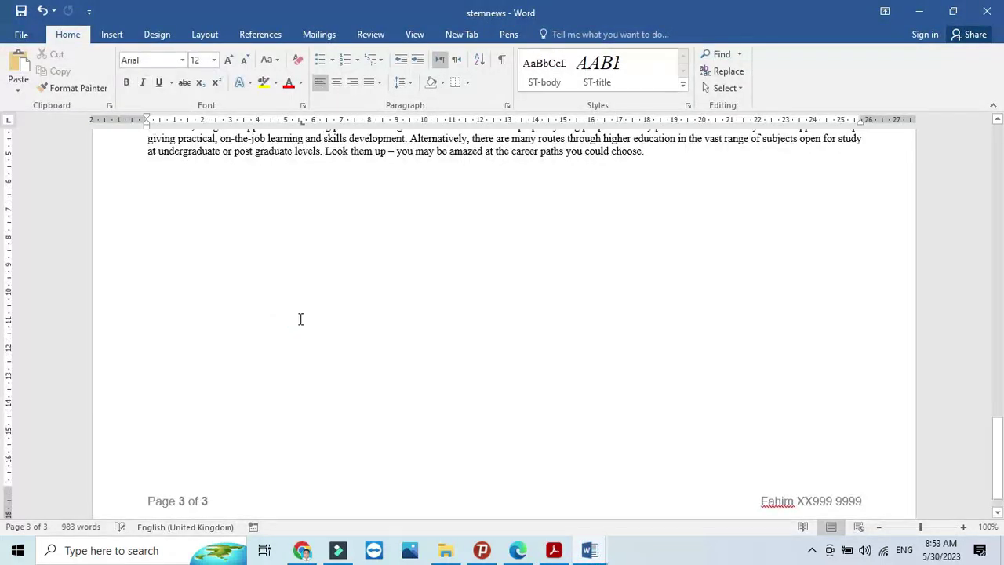
- Create a new style named ST-subhead based on Normal and open its full settings
left_click(682, 84)
left_click(581, 101)
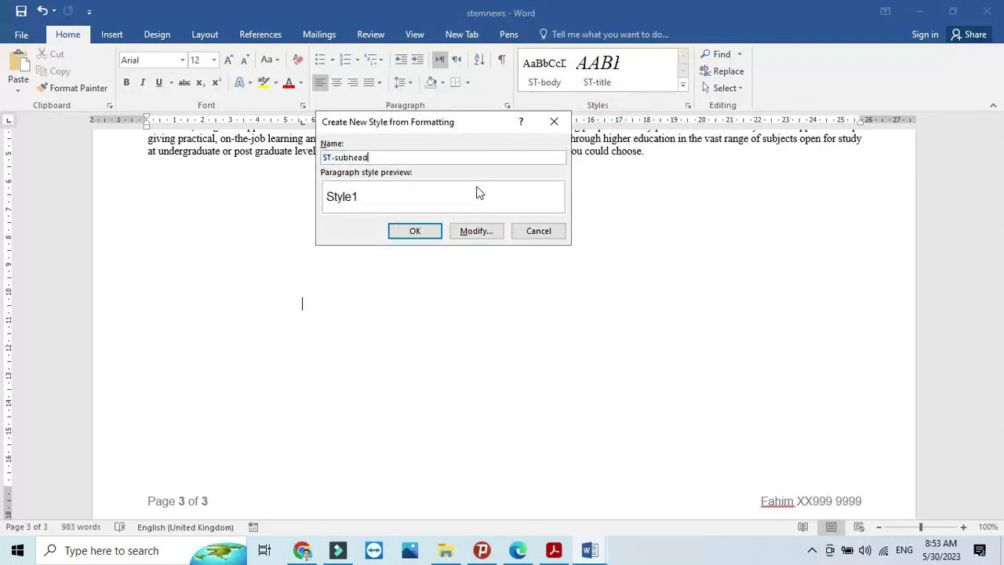
left_click(483, 236)
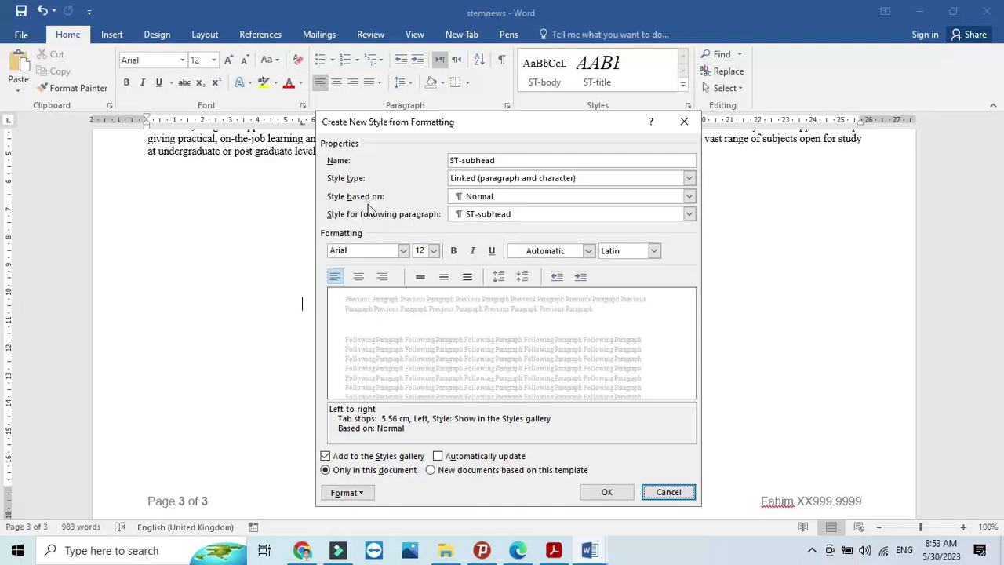
left_click(506, 198)
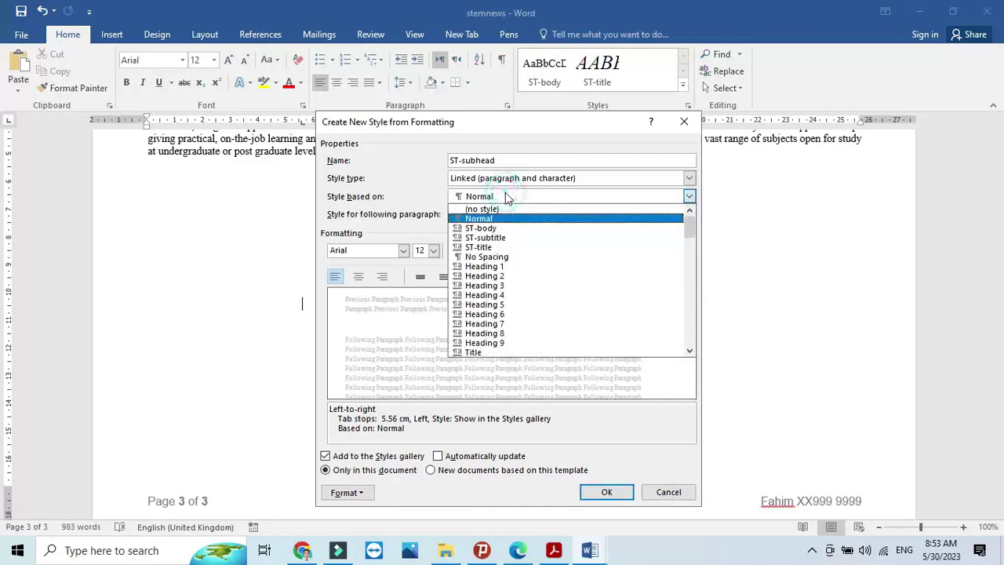
left_click(492, 219)
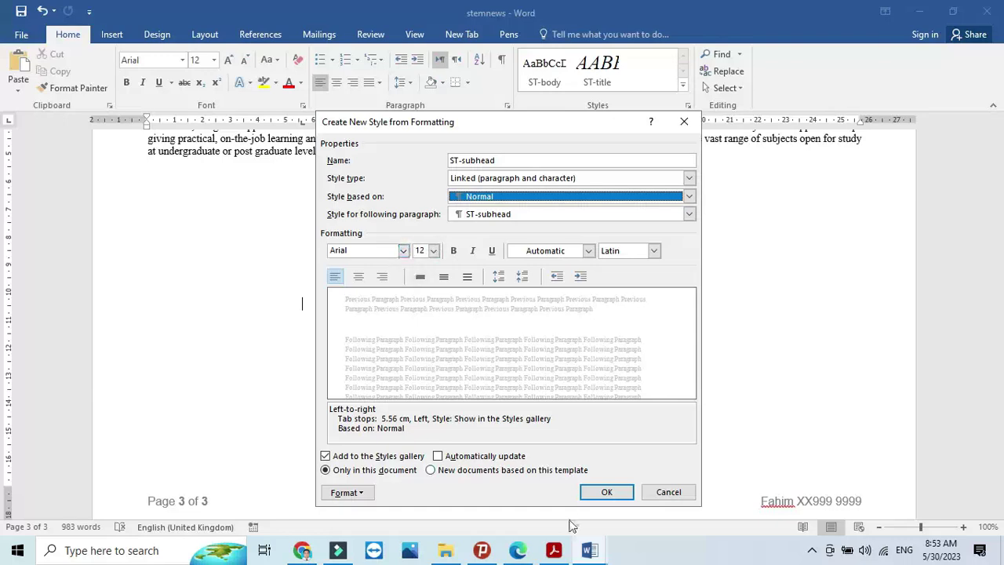
- After checking the sans-serif requirement, set the ST-subhead font to Arial 14 pt
left_click(554, 550)
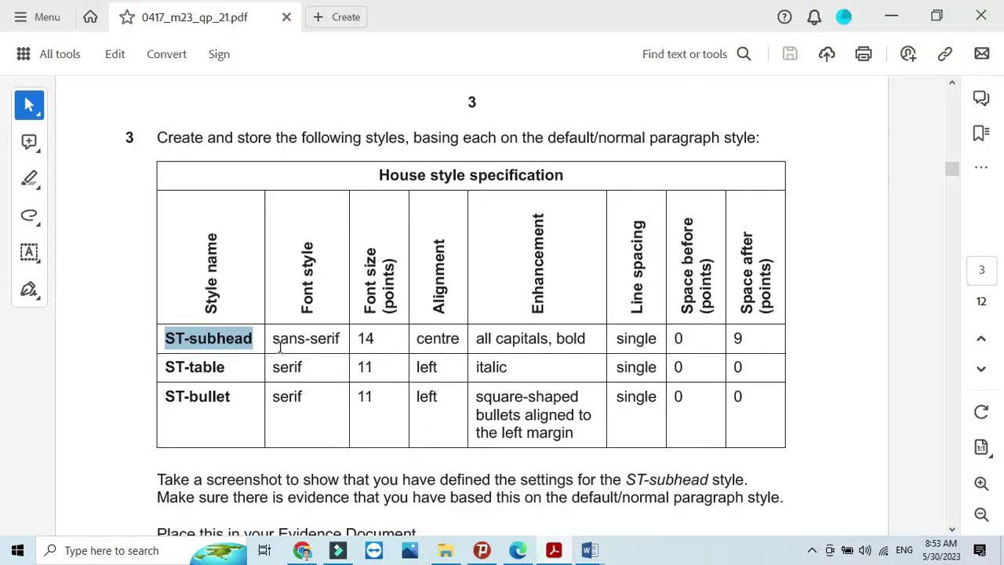
left_click_drag(274, 338, 340, 338)
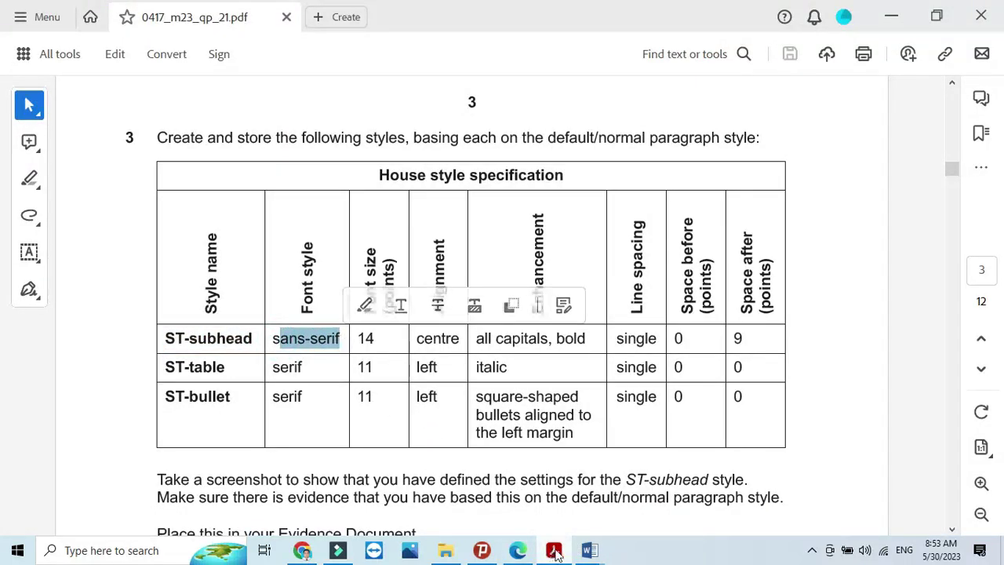
left_click(553, 550)
left_click(403, 250)
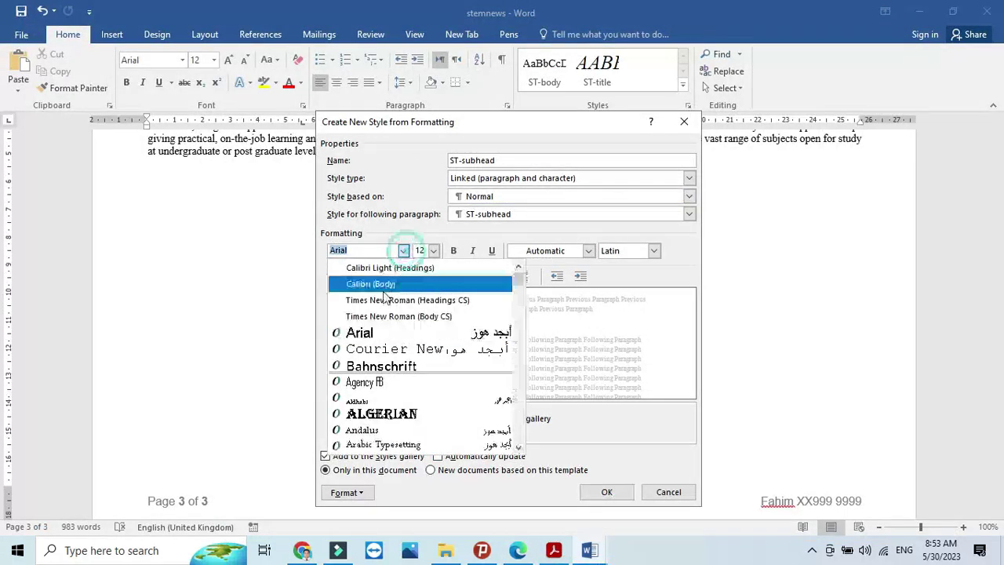
left_click(381, 332)
left_click(433, 251)
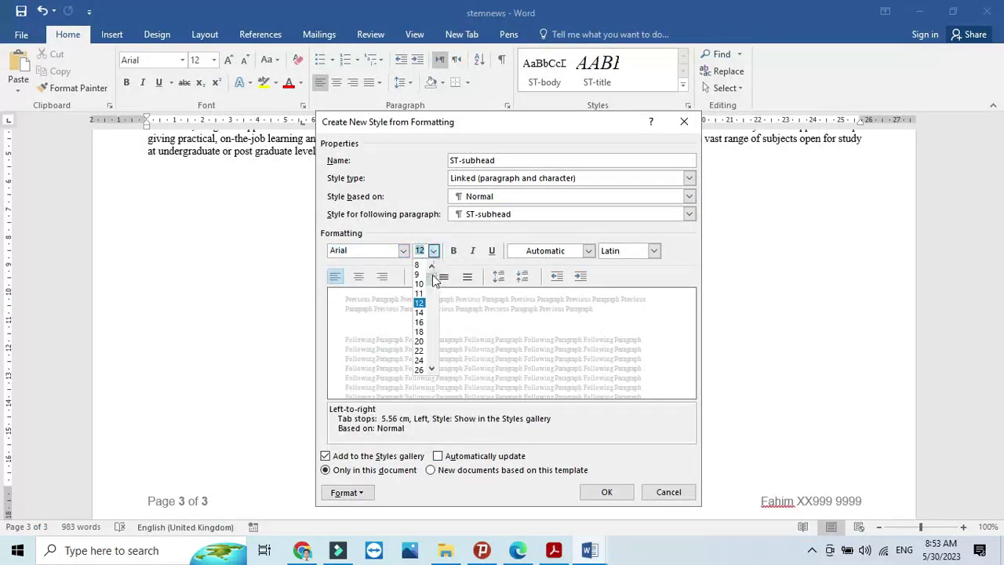
left_click(420, 313)
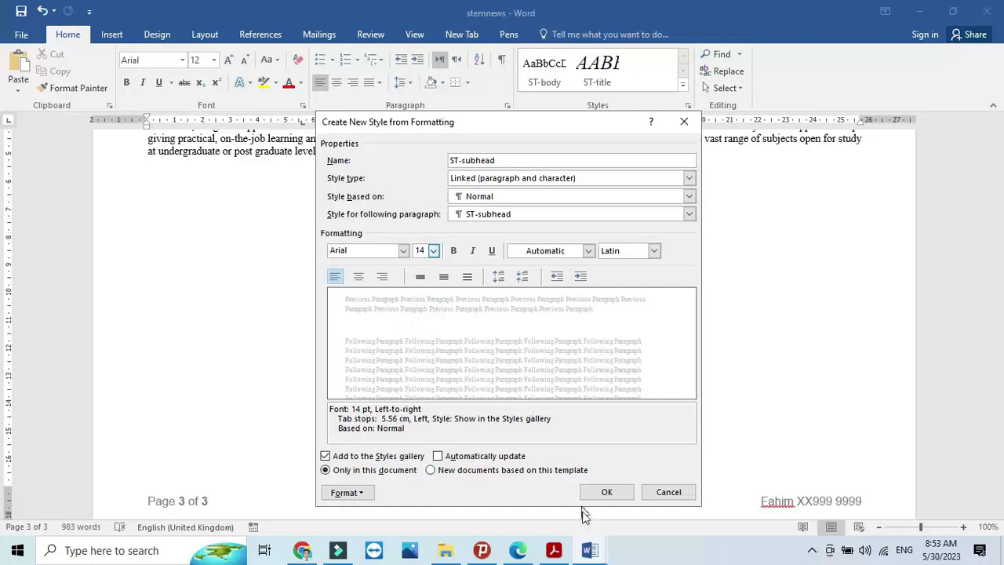
- Make the ST-subhead style centred and bold
left_click(554, 550)
left_click(554, 549)
left_click(359, 277)
left_click(554, 550)
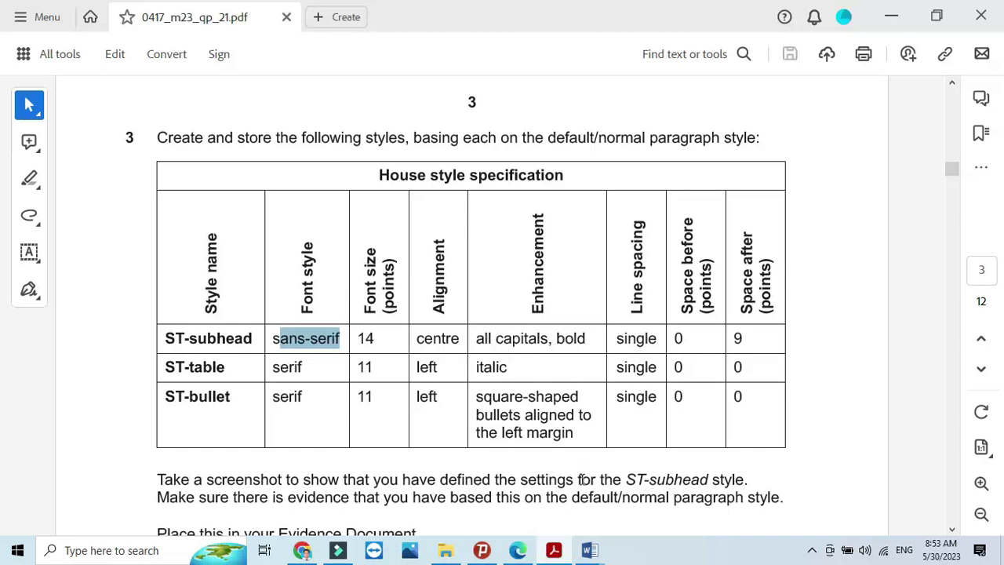
left_click(590, 549)
left_click(454, 251)
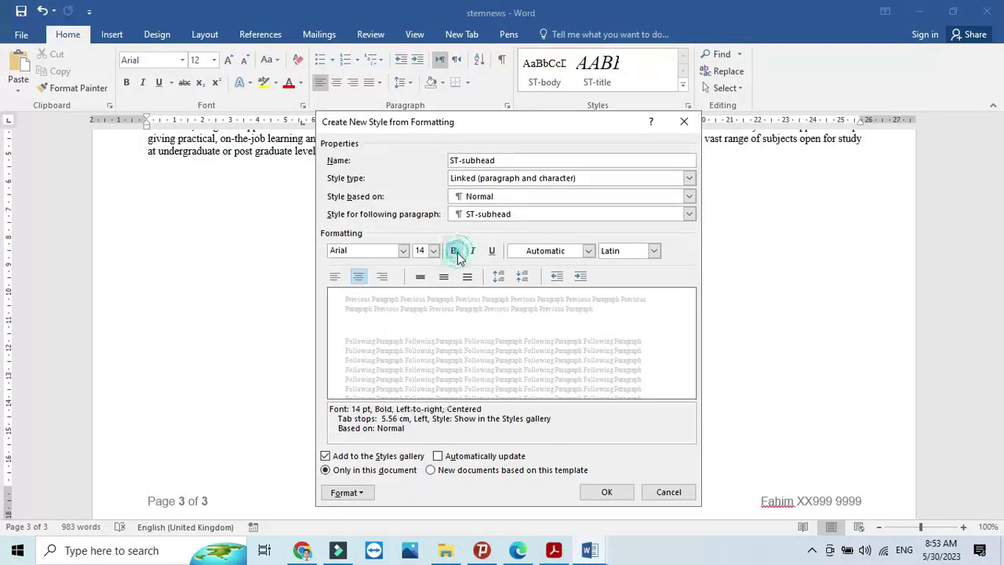
- Set the ST-subhead font to All caps, then check the 9 pt space-after value in the specification
left_click(364, 494)
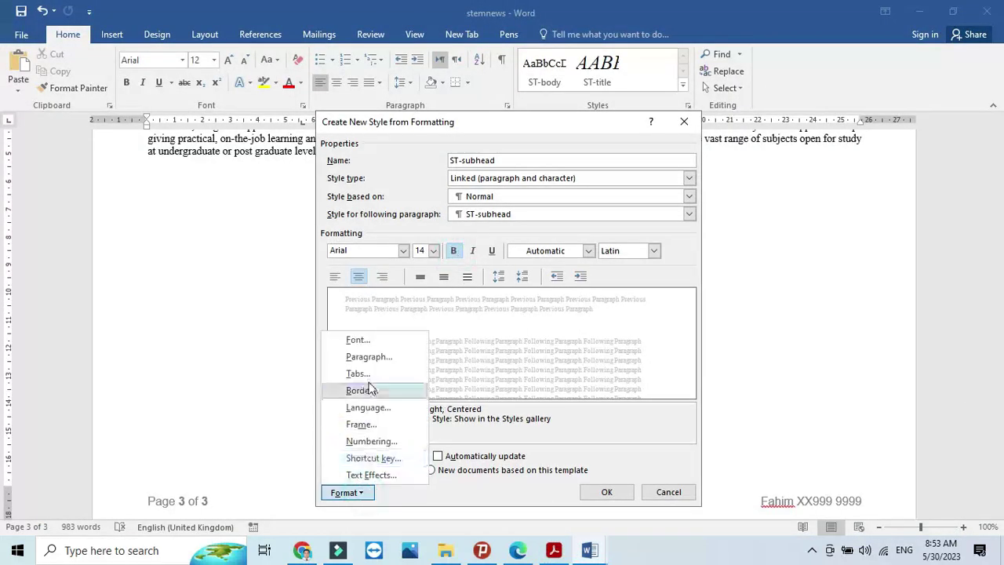
left_click(361, 341)
left_click(558, 308)
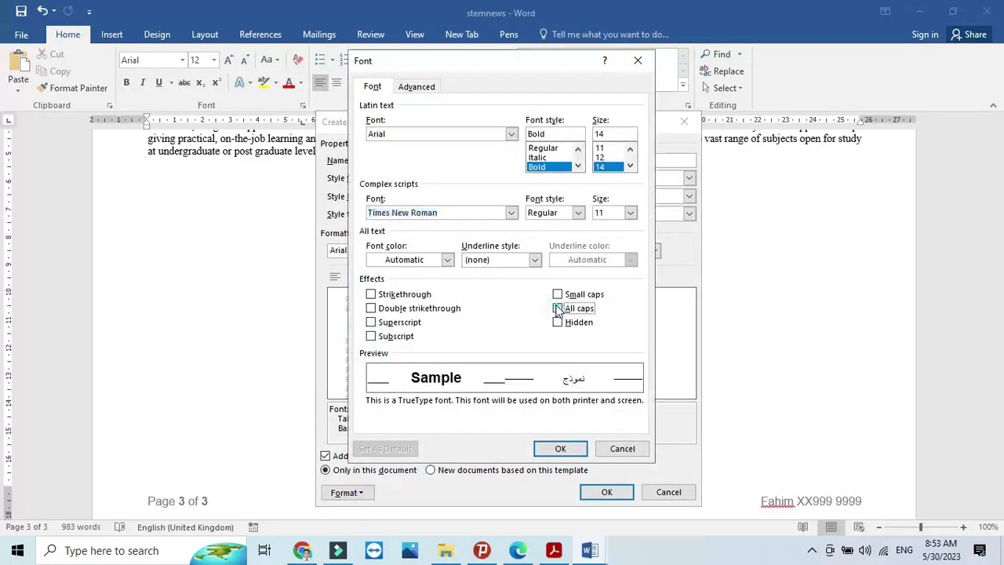
left_click(560, 448)
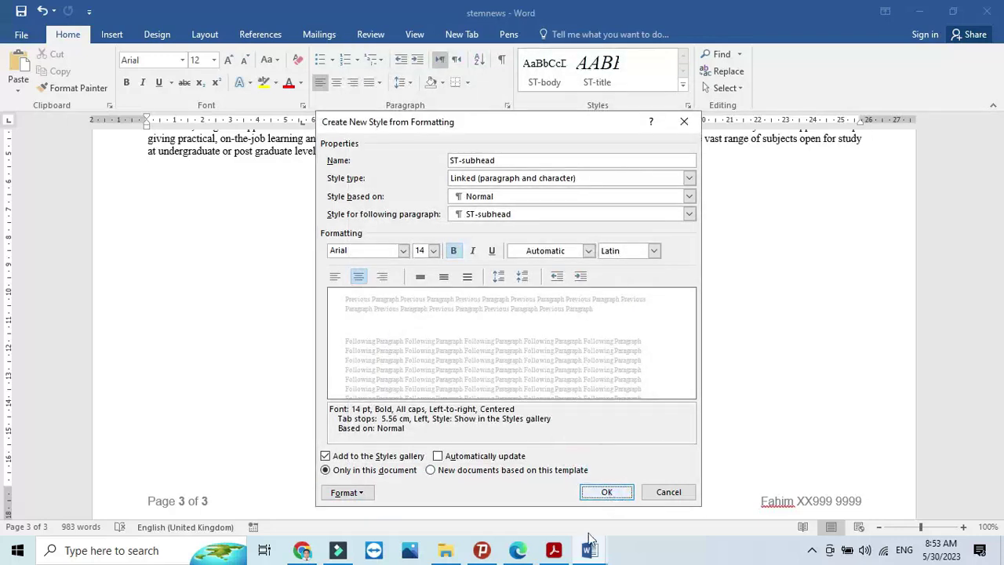
left_click(553, 551)
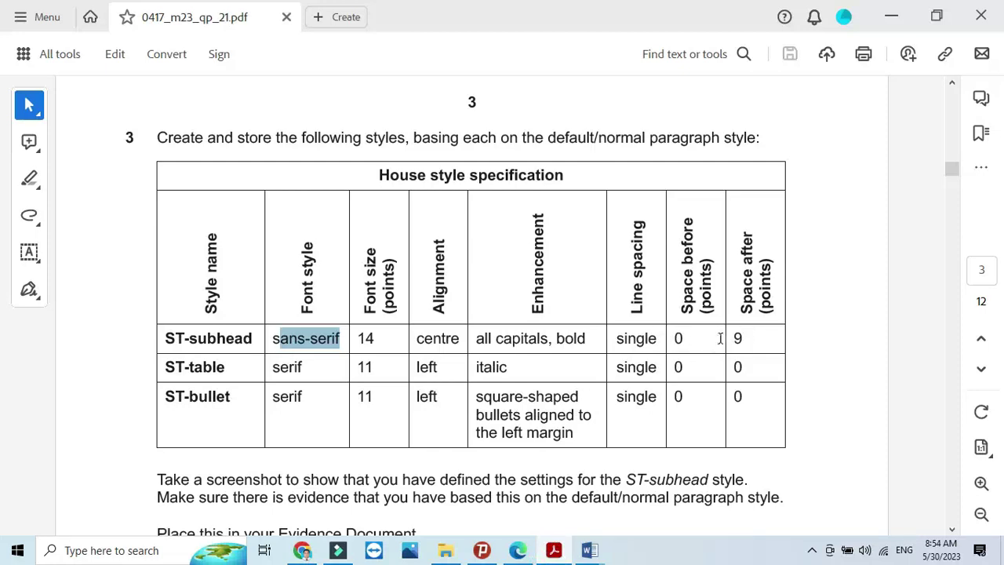
double_click(740, 337)
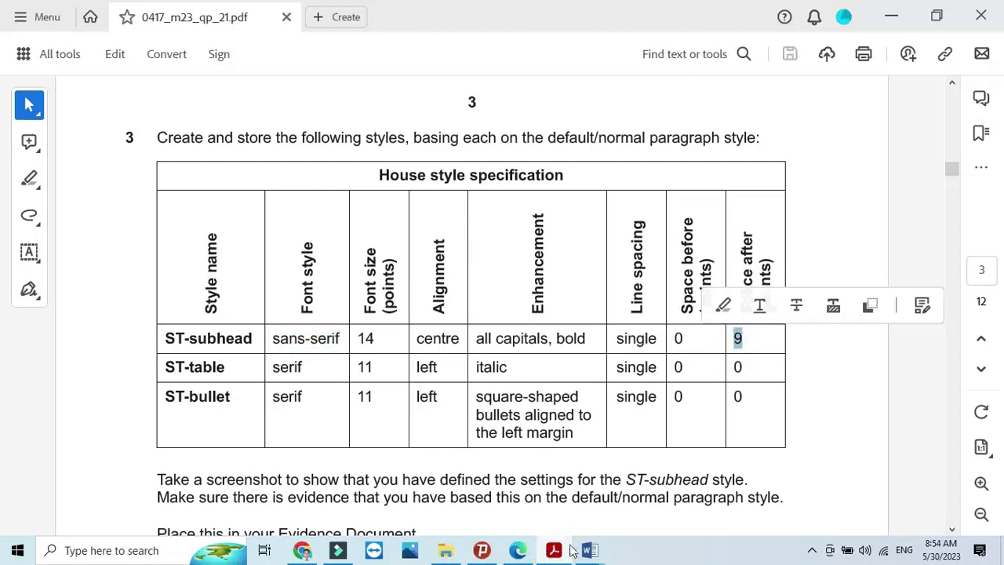
left_click(554, 551)
- Give ST-subhead single line spacing and 9 pt after, then save the new style
left_click(347, 492)
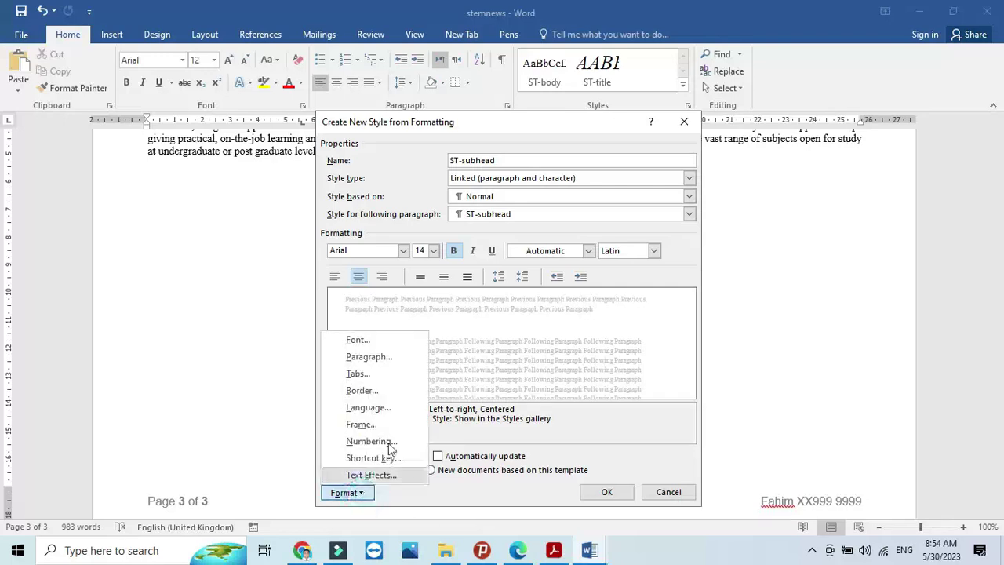
left_click(385, 361)
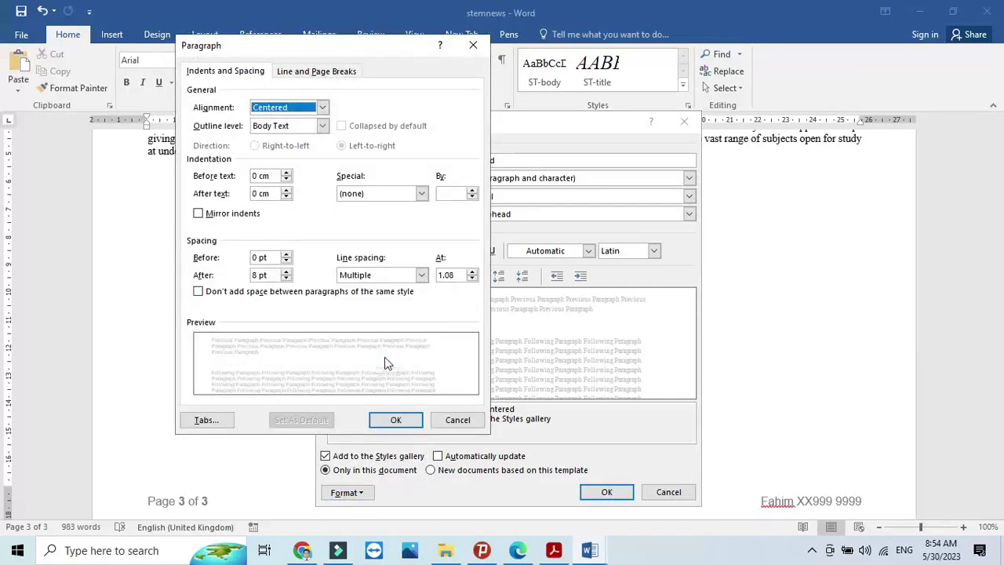
left_click(421, 275)
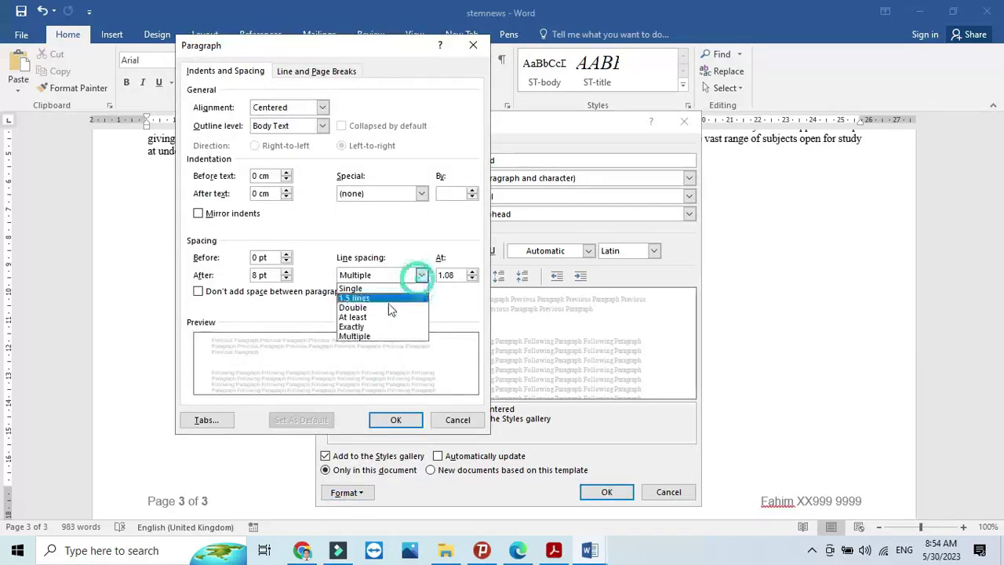
left_click(352, 288)
left_click(258, 278)
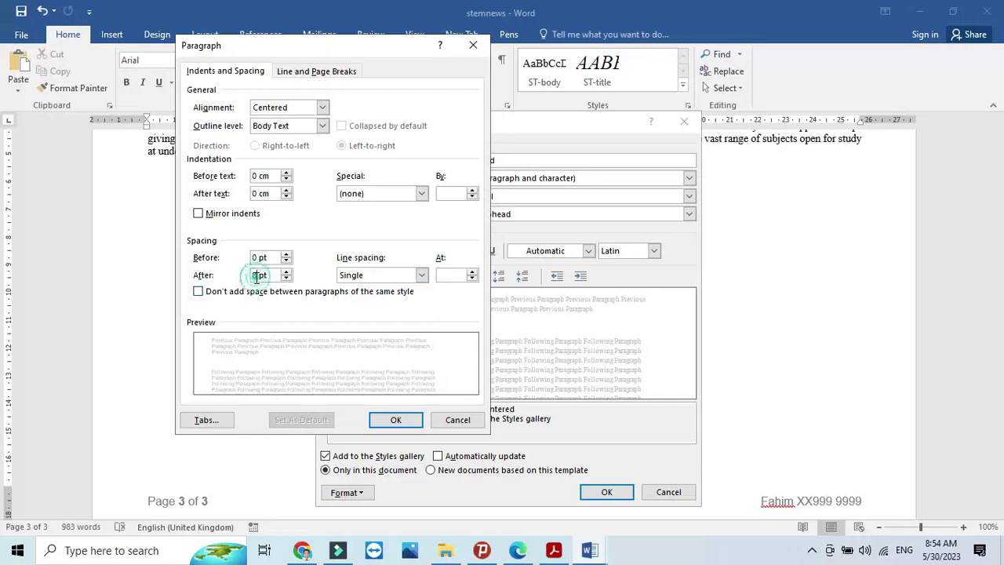
double_click(259, 279)
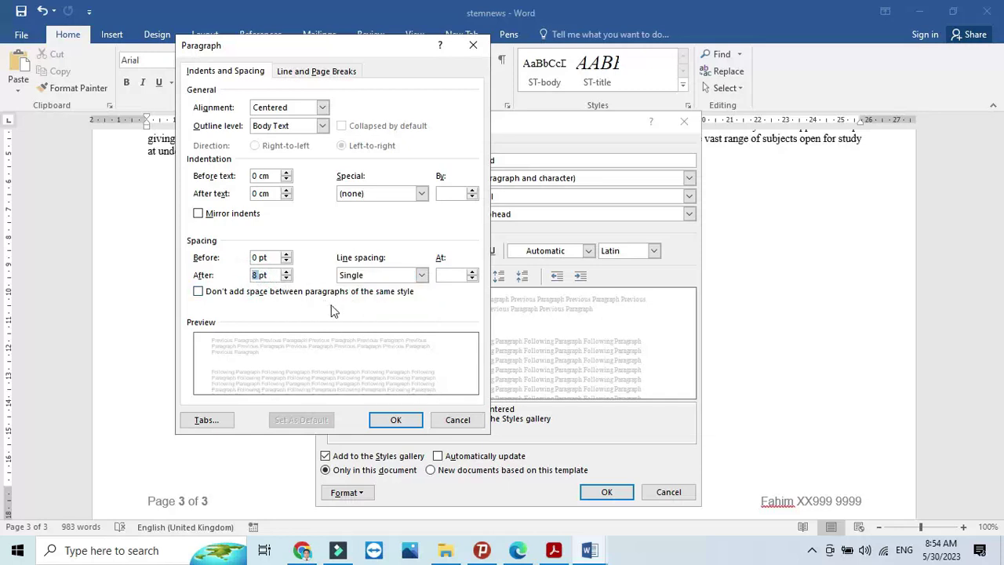
type("9")
left_click(396, 420)
left_click(606, 491)
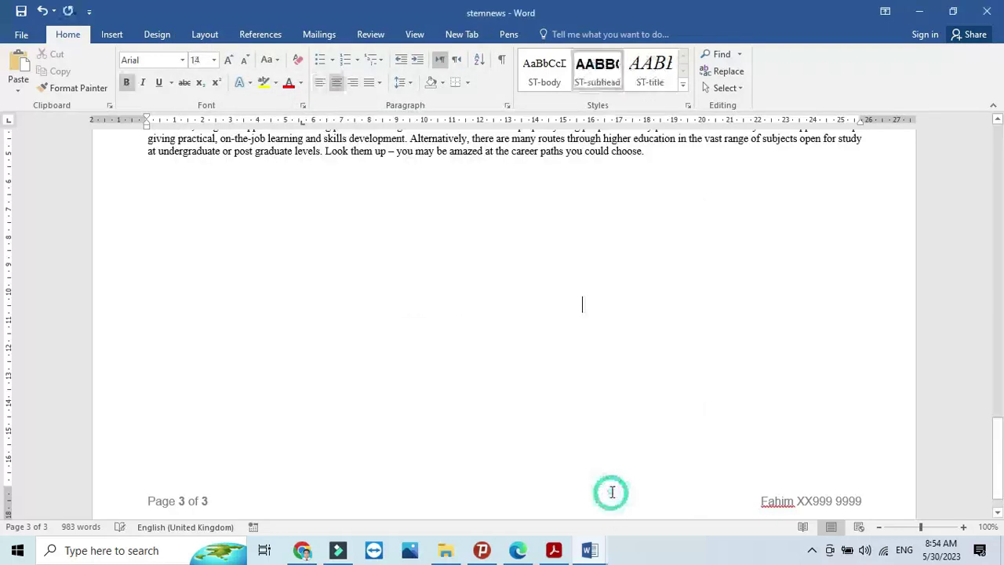
left_click(554, 550)
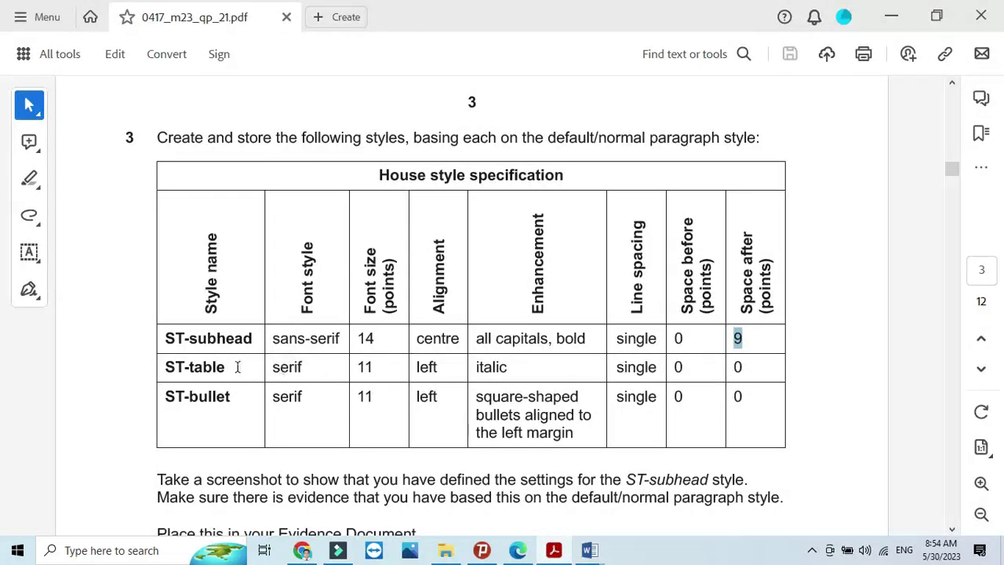
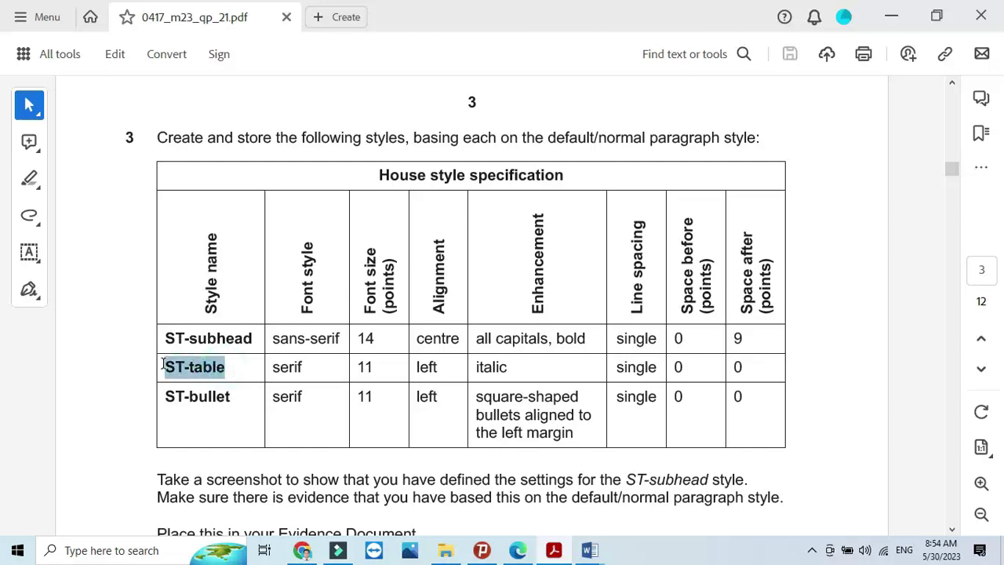
- Copy the ST-table name from the PDF and start a new ST-table style based on Normal
right_click(197, 367)
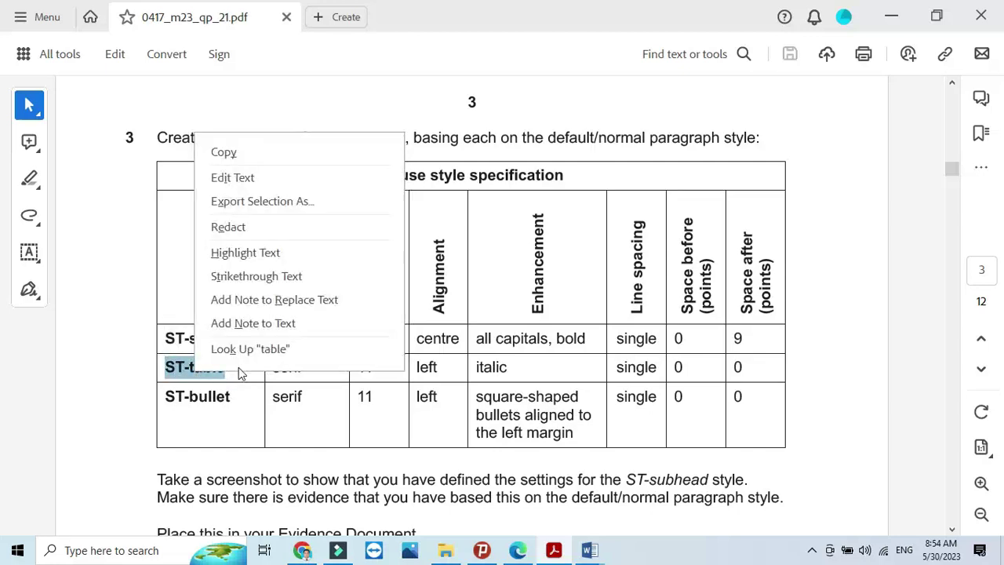
left_click(238, 152)
left_click(589, 550)
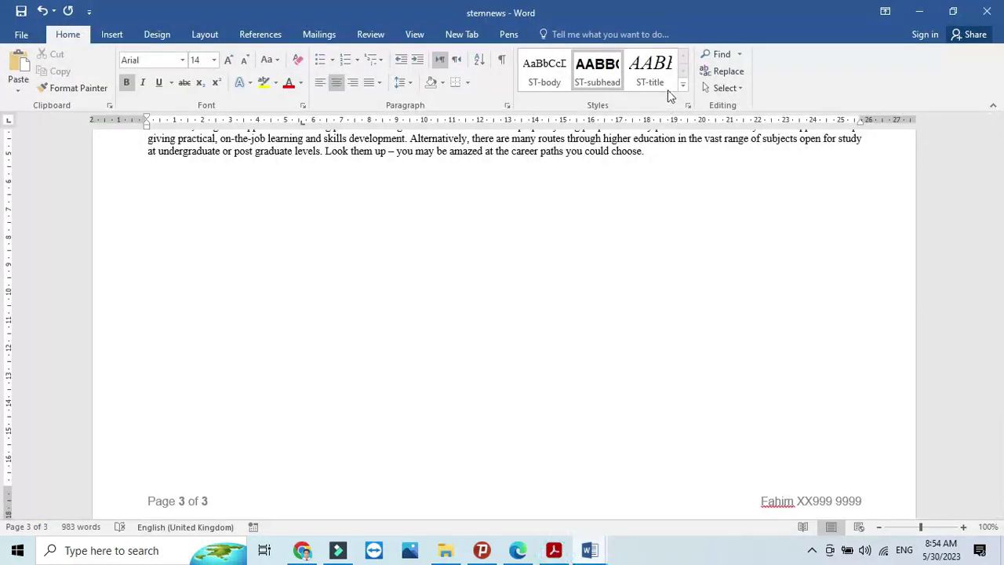
left_click(684, 86)
left_click(628, 100)
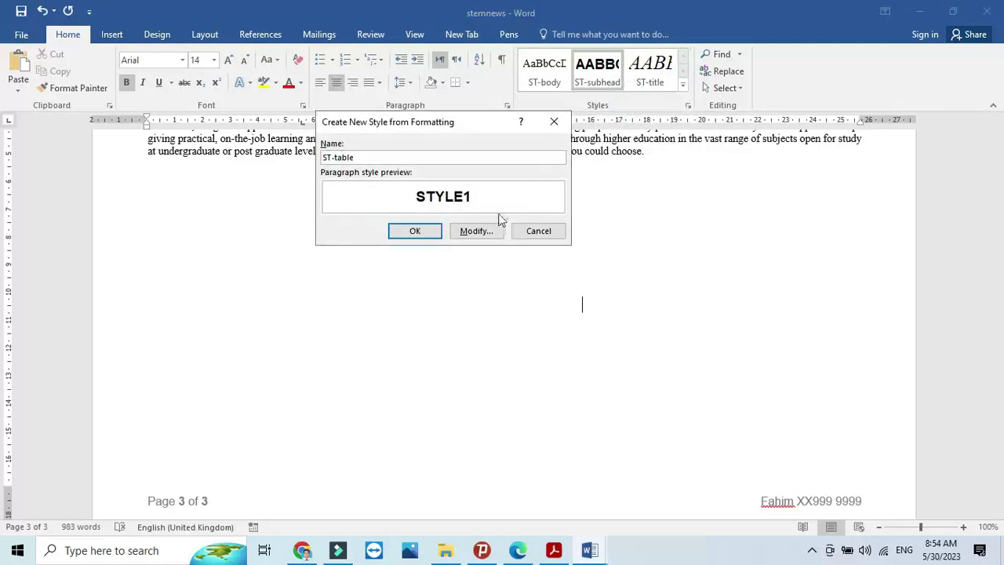
left_click(481, 231)
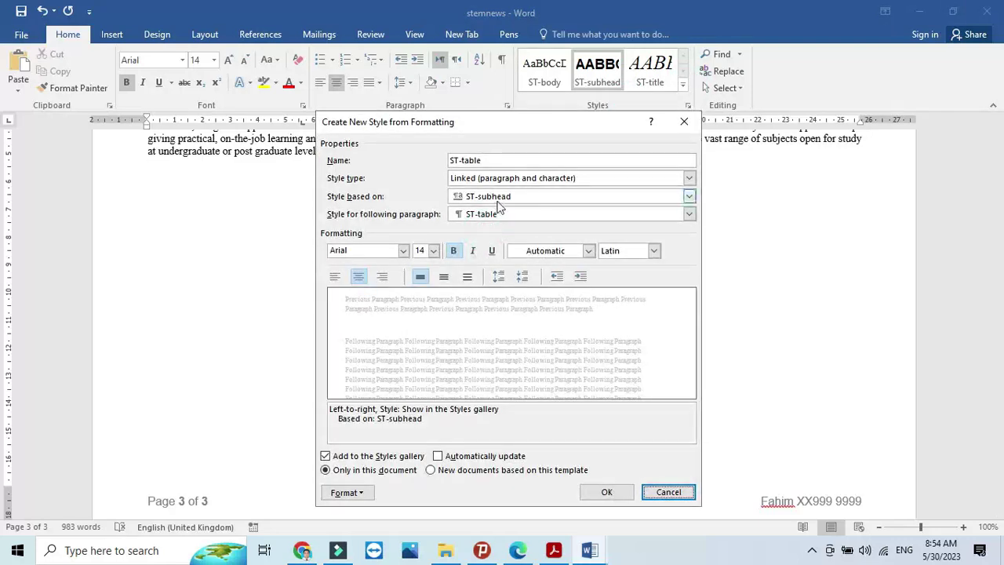
left_click(519, 198)
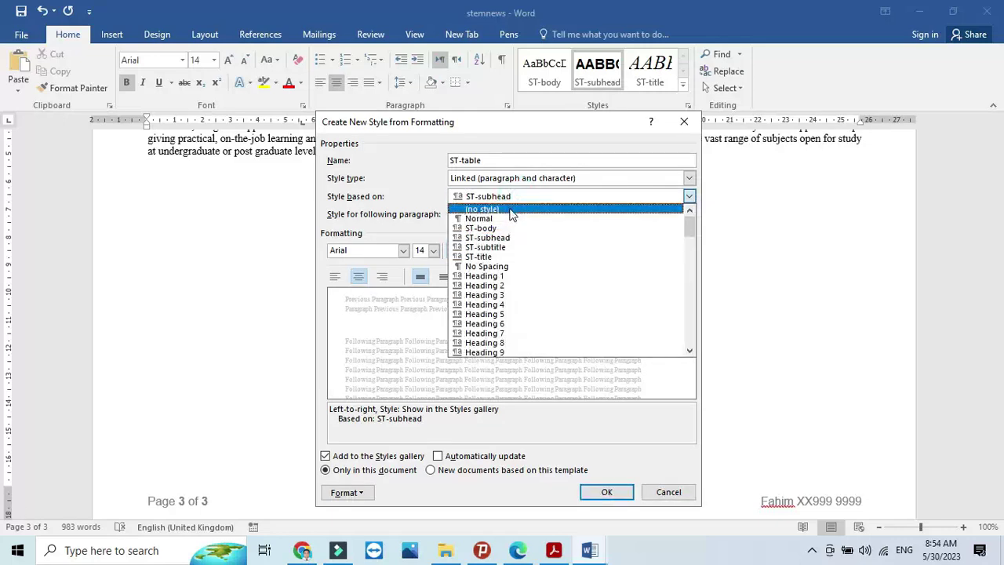
left_click(511, 210)
left_click(511, 198)
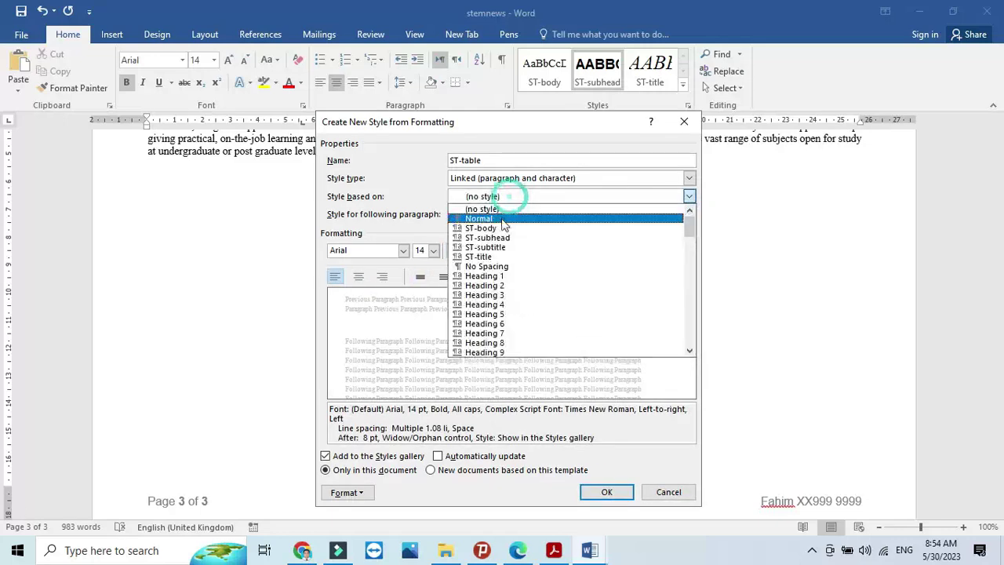
left_click(503, 216)
- Set the ST-table font to Times New Roman, 11 pt
left_click(553, 551)
left_click(554, 551)
left_click(403, 251)
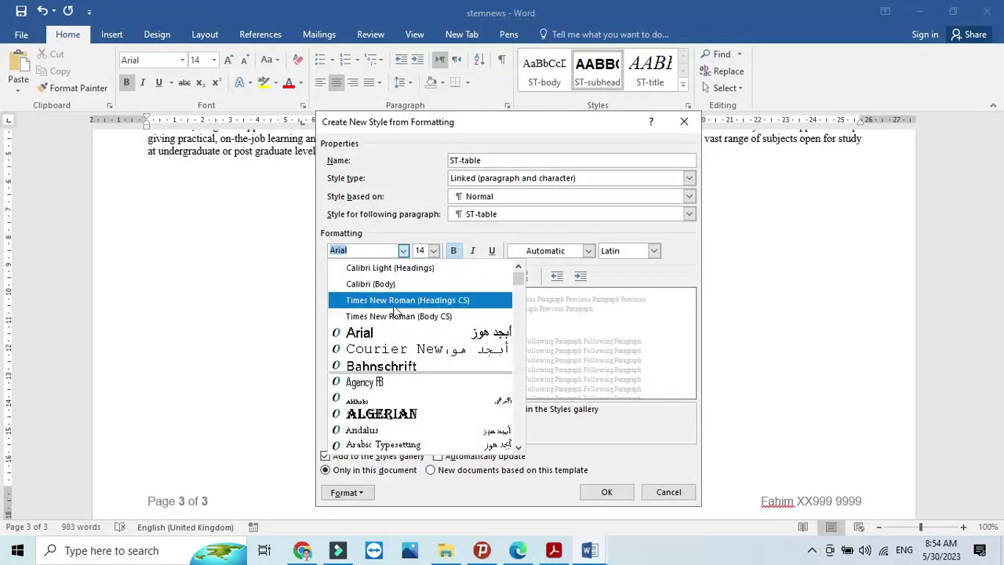
left_click(395, 308)
left_click(554, 551)
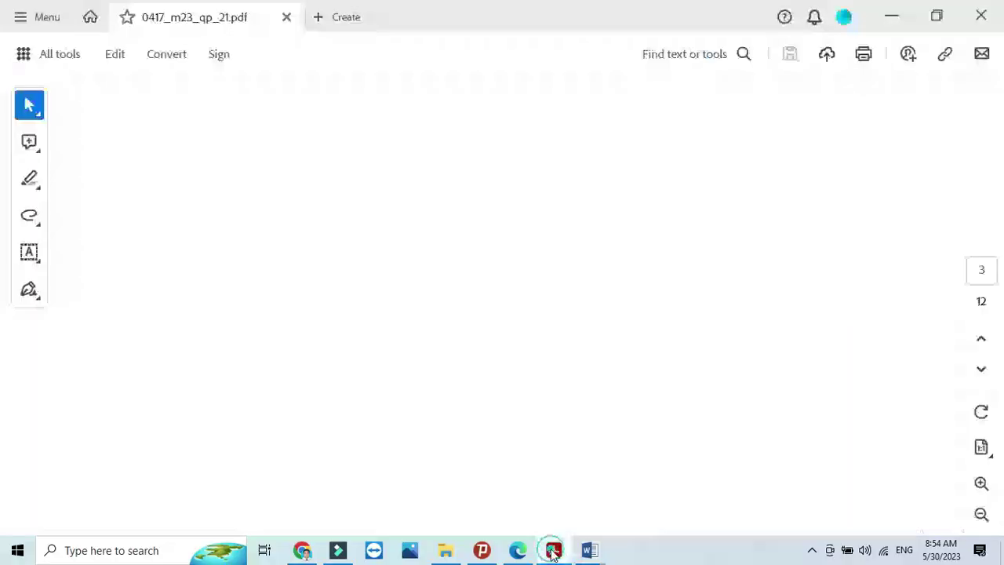
left_click(553, 551)
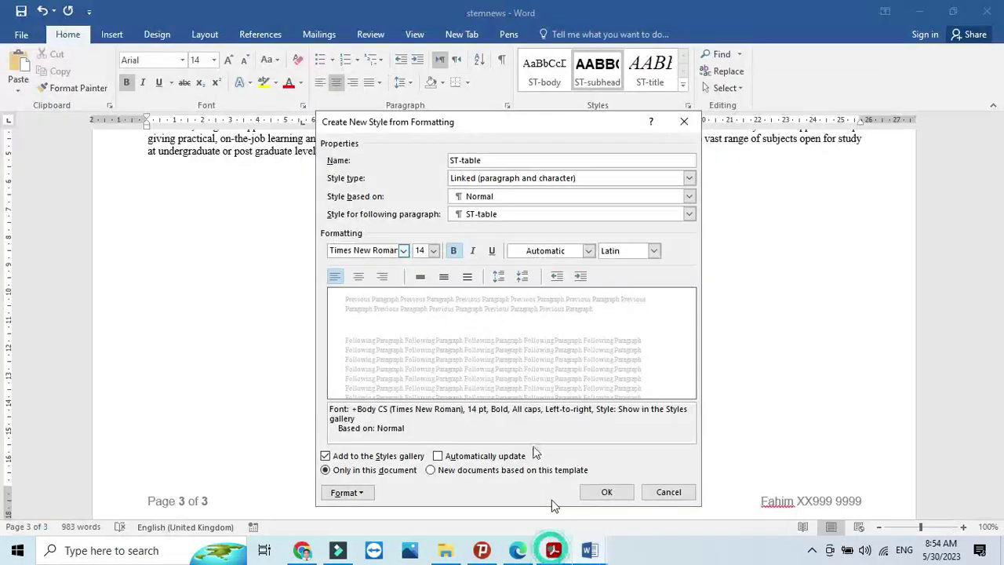
left_click(433, 251)
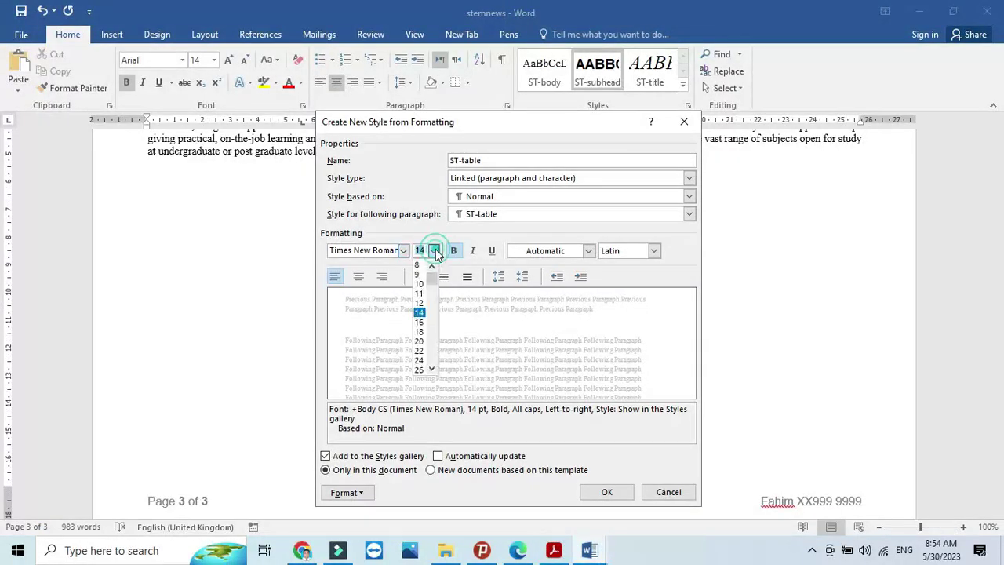
left_click(420, 293)
- Make ST-table left-aligned, not bold, and italic
left_click(554, 552)
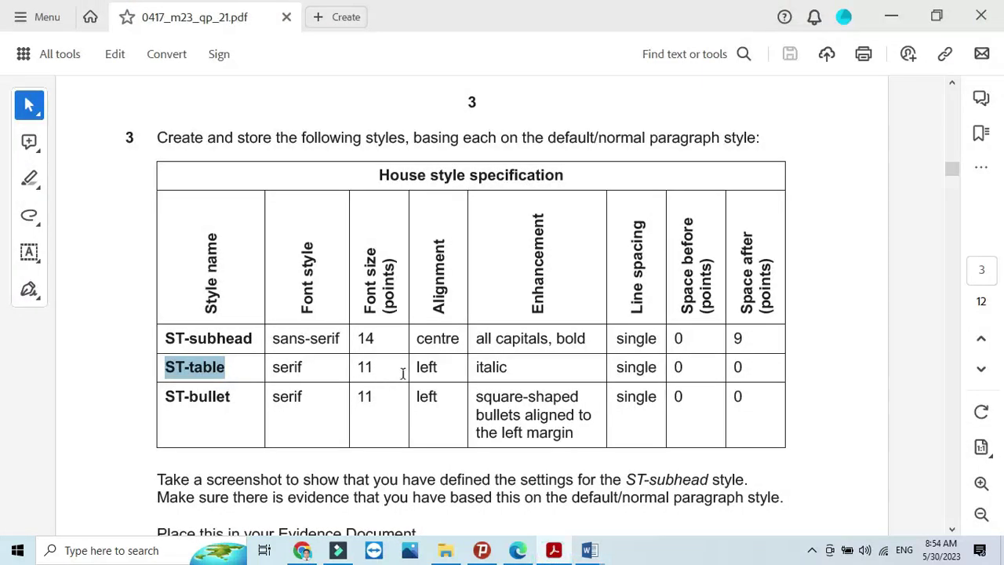
left_click(554, 551)
left_click(358, 276)
left_click(335, 276)
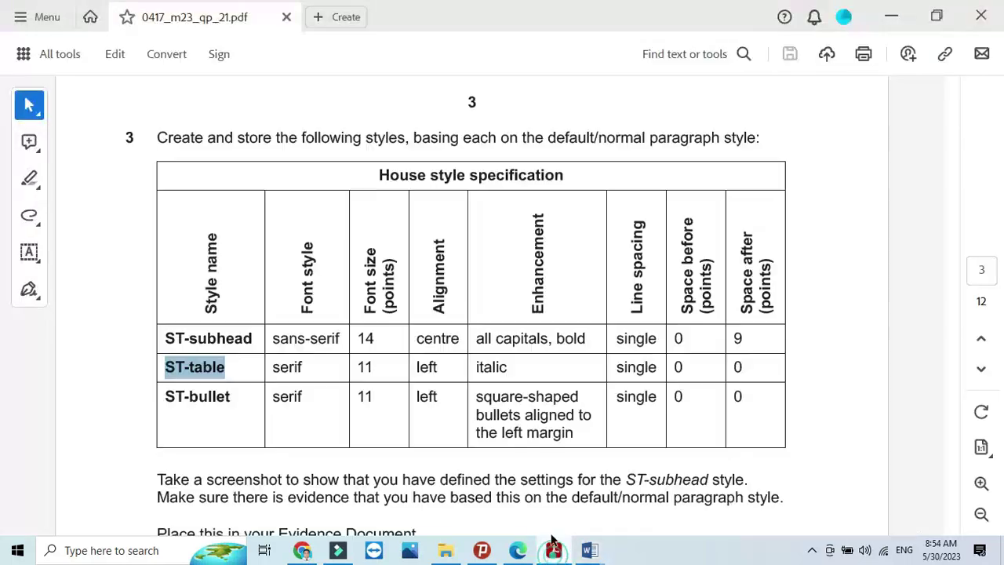
left_click(554, 551)
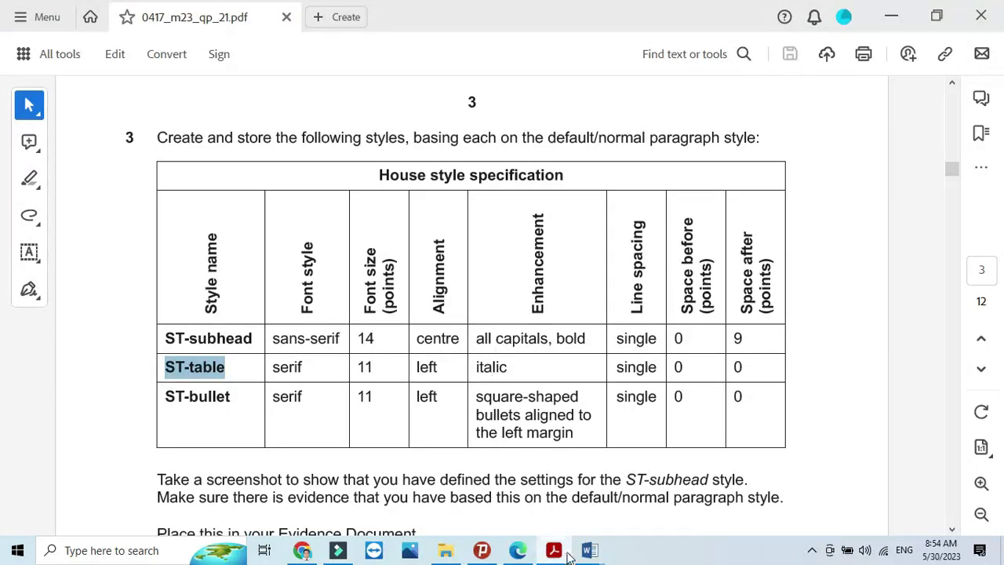
left_click(566, 551)
left_click(453, 250)
left_click(474, 250)
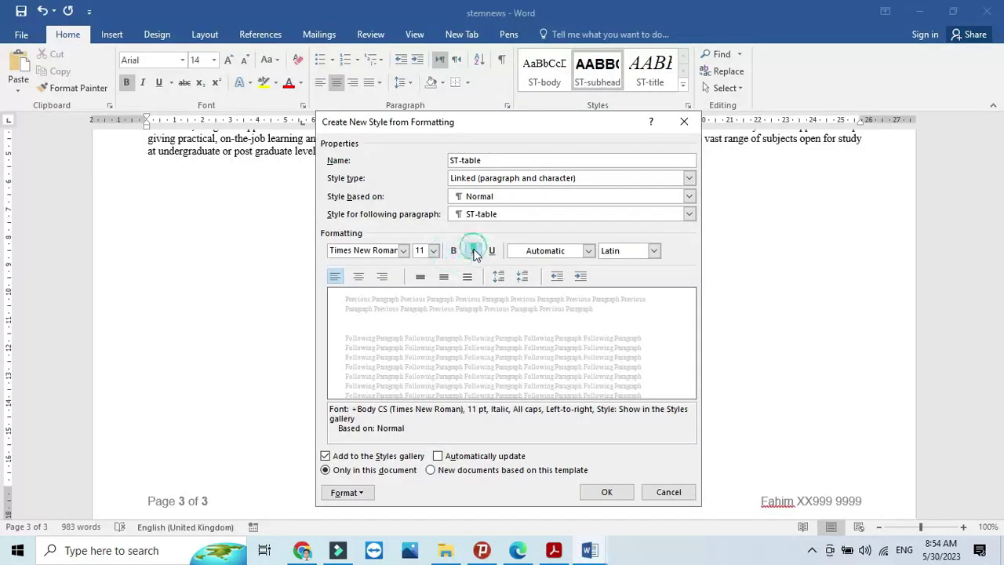
- Turn off All caps in the ST-table font settings
left_click(363, 499)
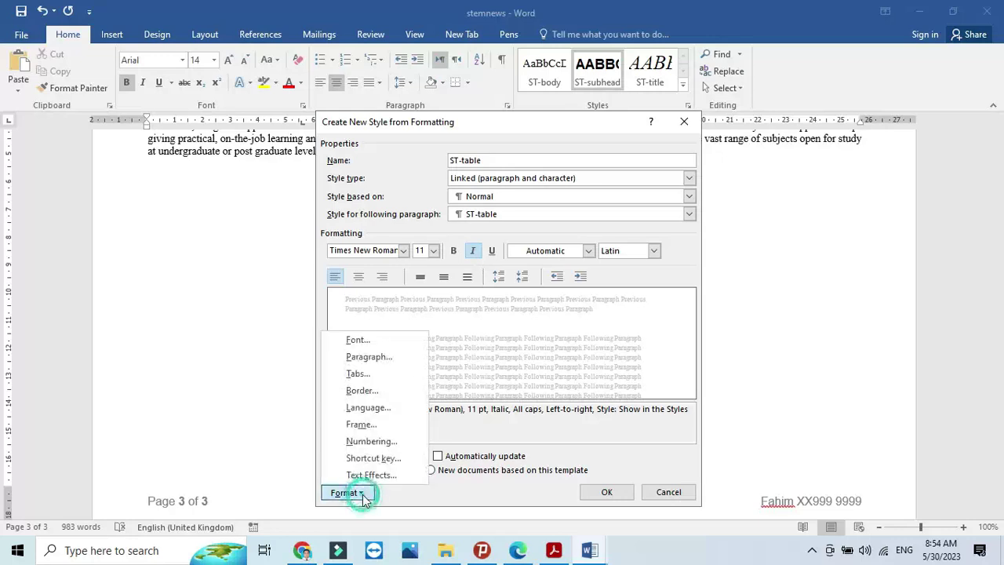
left_click(371, 340)
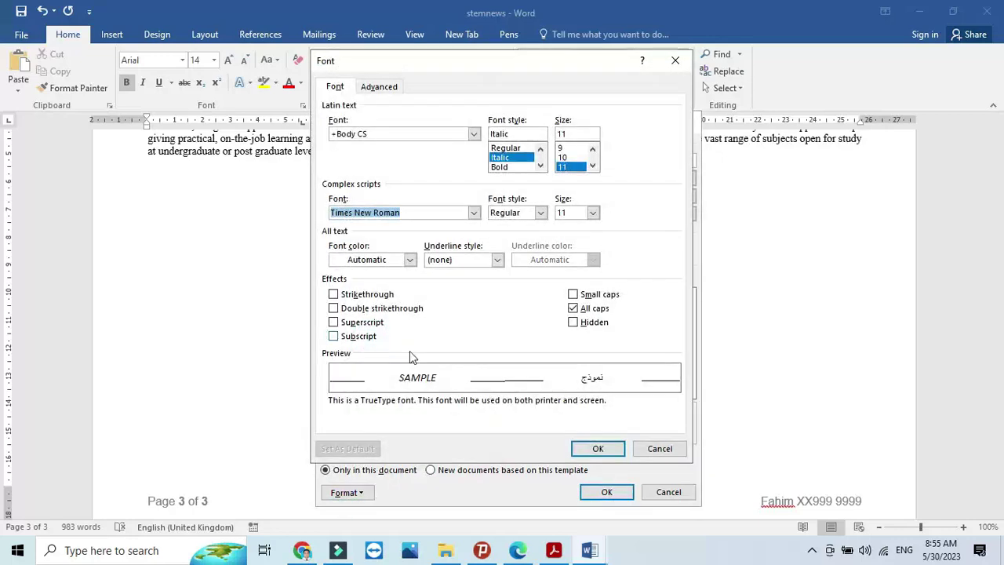
left_click(573, 308)
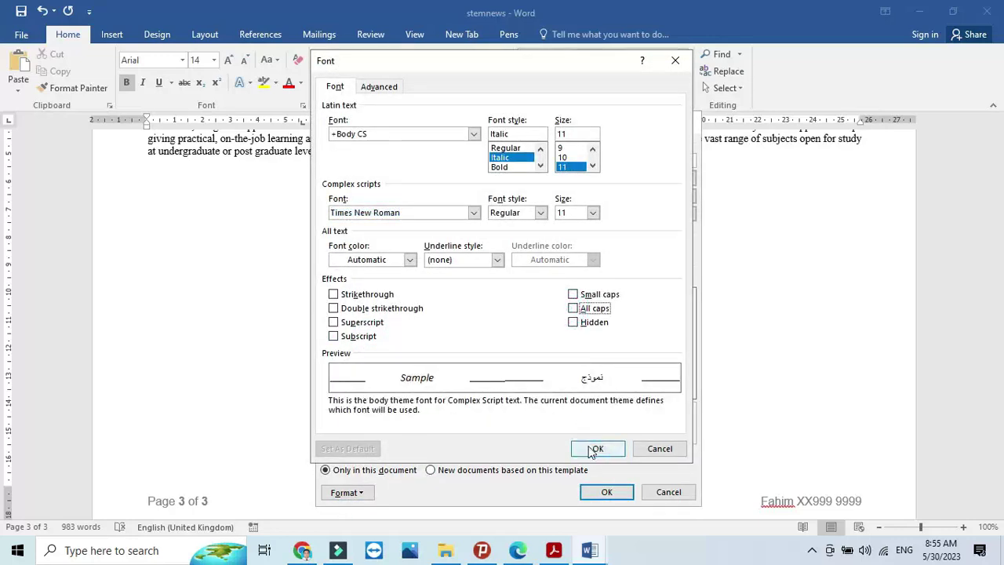
left_click(594, 448)
left_click(553, 552)
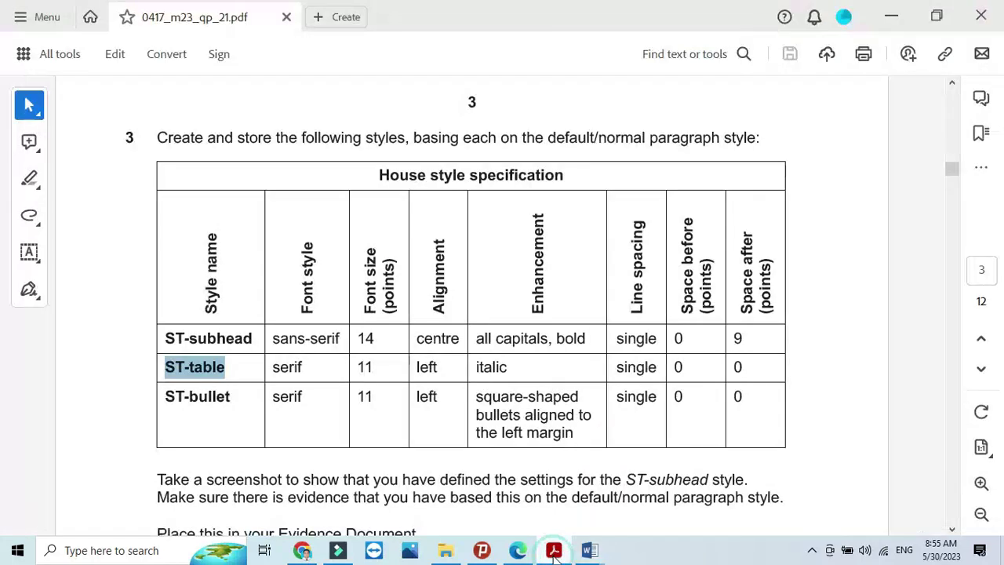
left_click(554, 551)
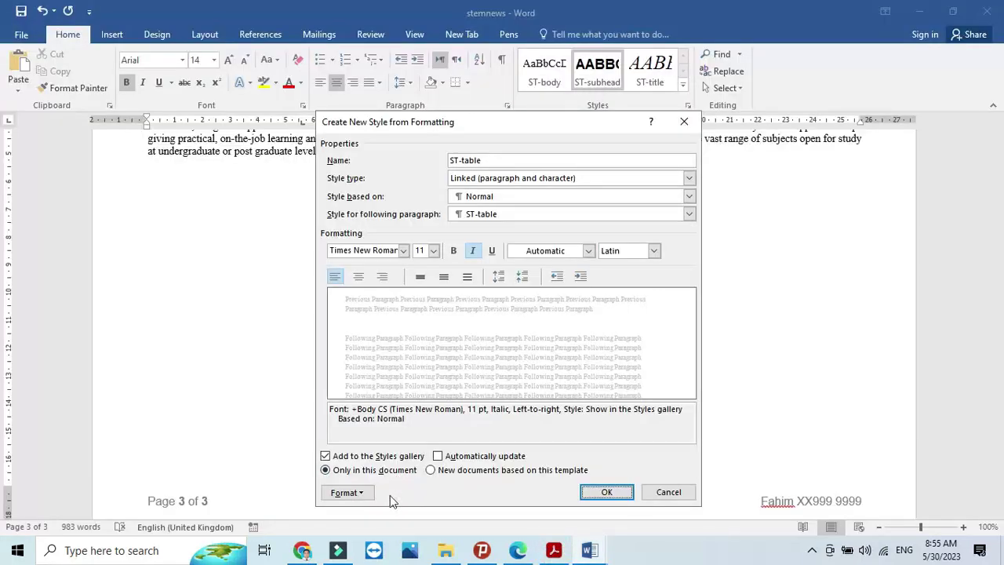
- Set single line spacing and 0 pt after, then save the ST-table style
left_click(346, 492)
left_click(367, 358)
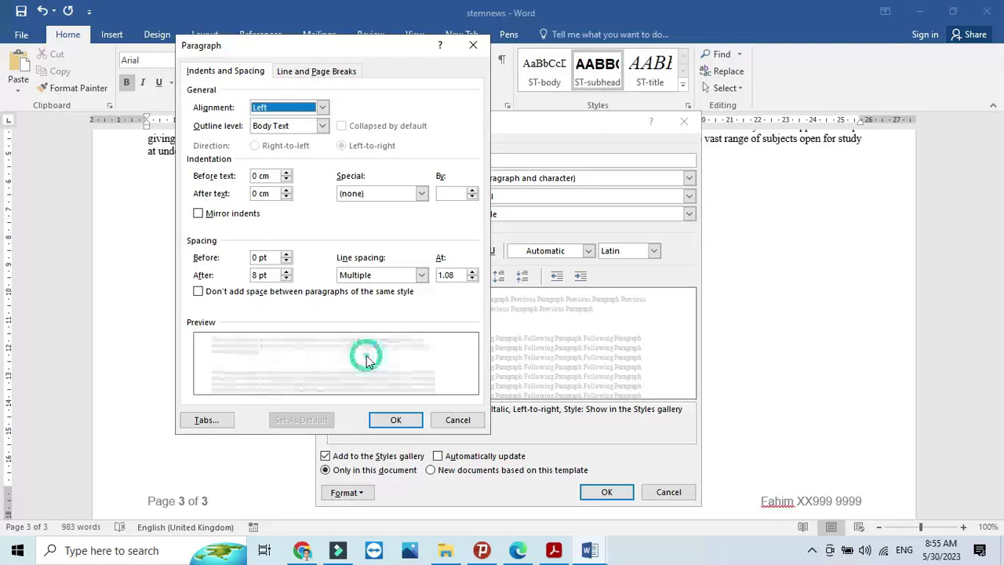
left_click(422, 274)
left_click(369, 286)
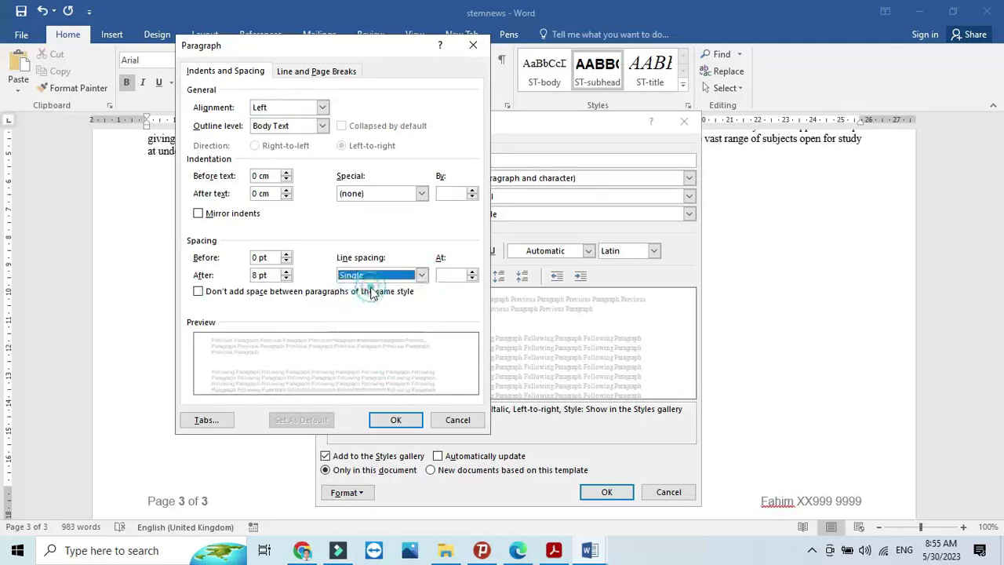
left_click(287, 279)
left_click(286, 279)
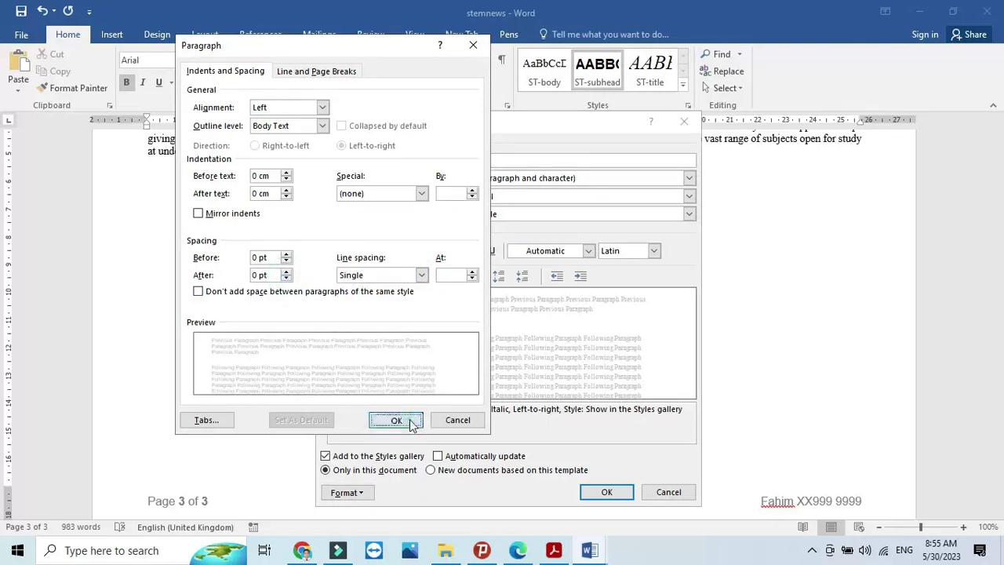
left_click(395, 420)
left_click(605, 491)
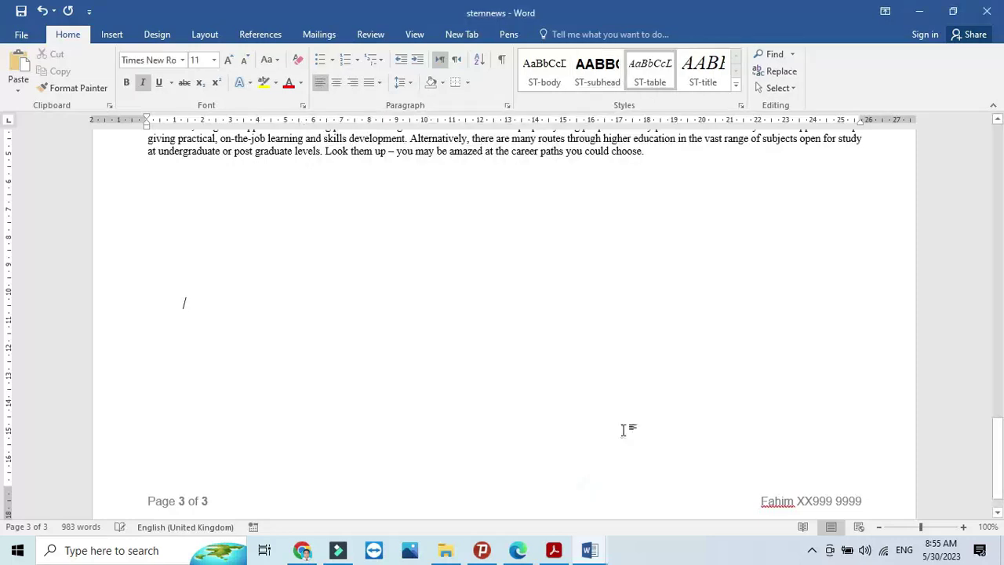
- Copy the ST-bullet style name from the specification PDF
key("alt+Tab")
left_click_drag(229, 397, 170, 399)
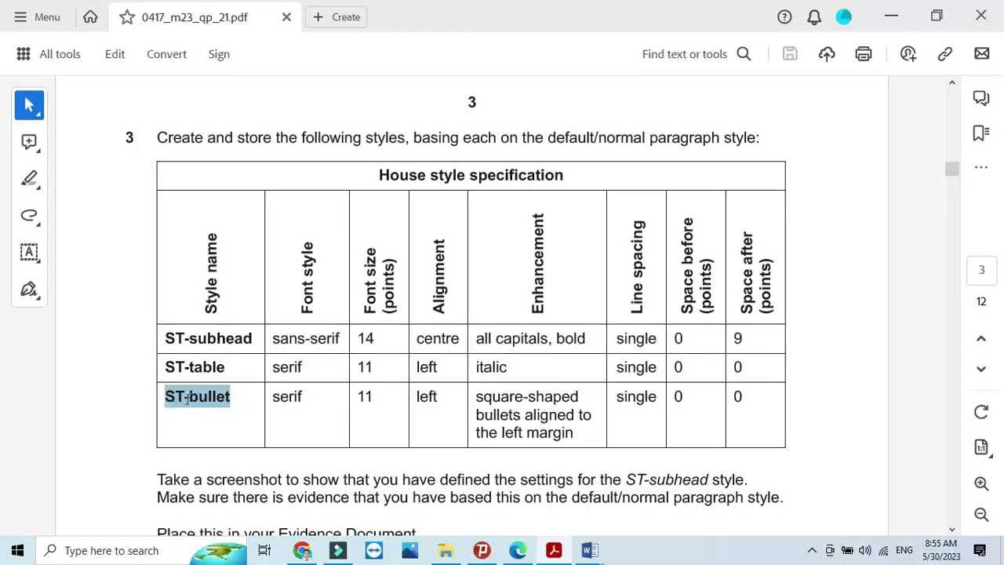
right_click(200, 398)
left_click(179, 406)
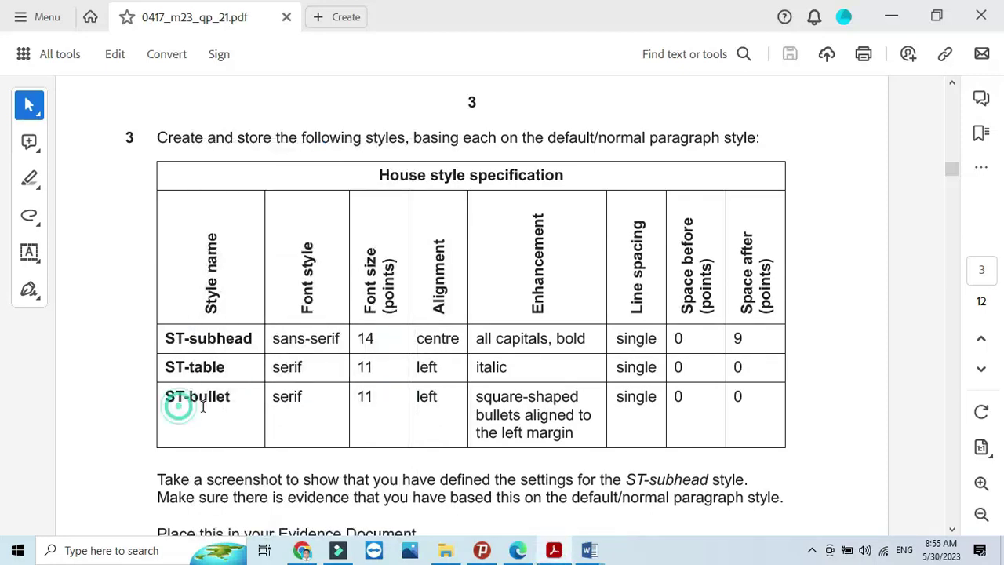
left_click_drag(229, 397, 166, 399)
right_click(186, 416)
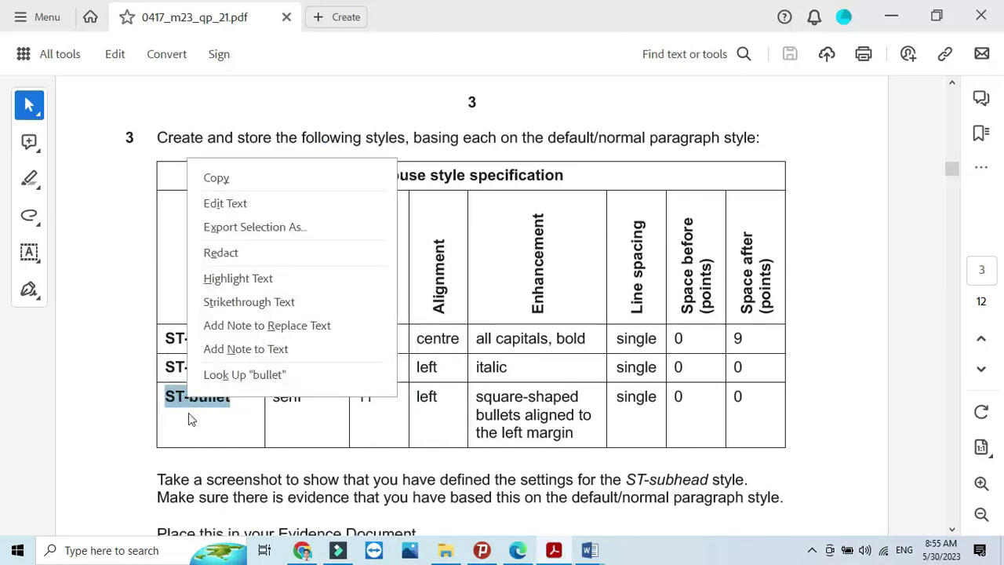
left_click(223, 178)
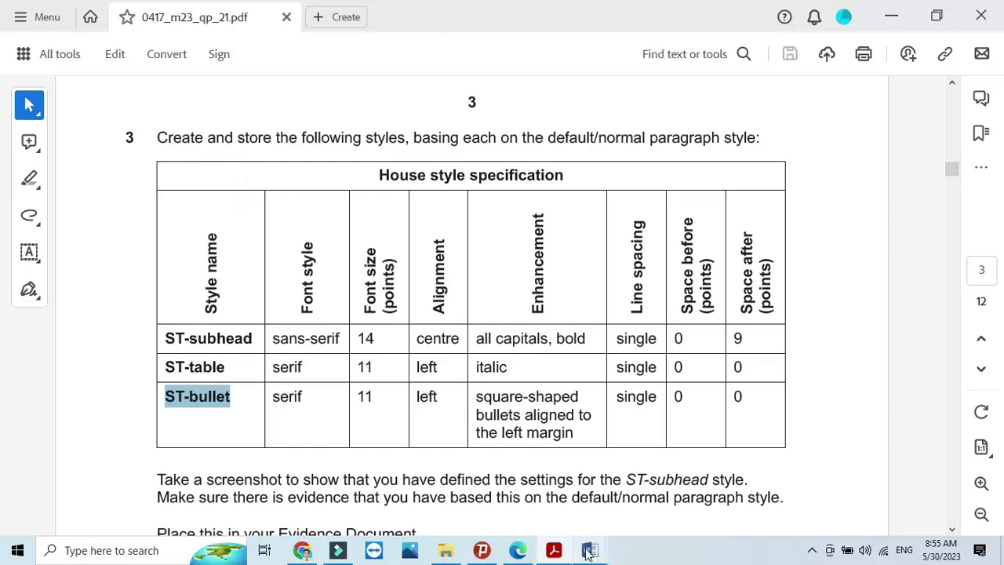
mouse_move(588, 553)
left_click(662, 482)
- Start a new ST-bullet style based on Normal
left_click(737, 85)
left_click(671, 99)
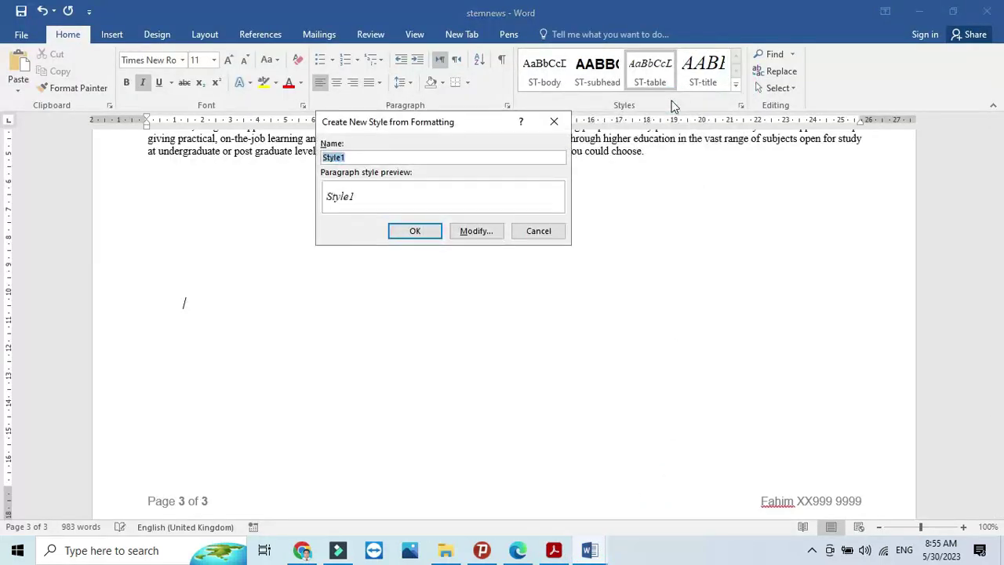
left_click(476, 230)
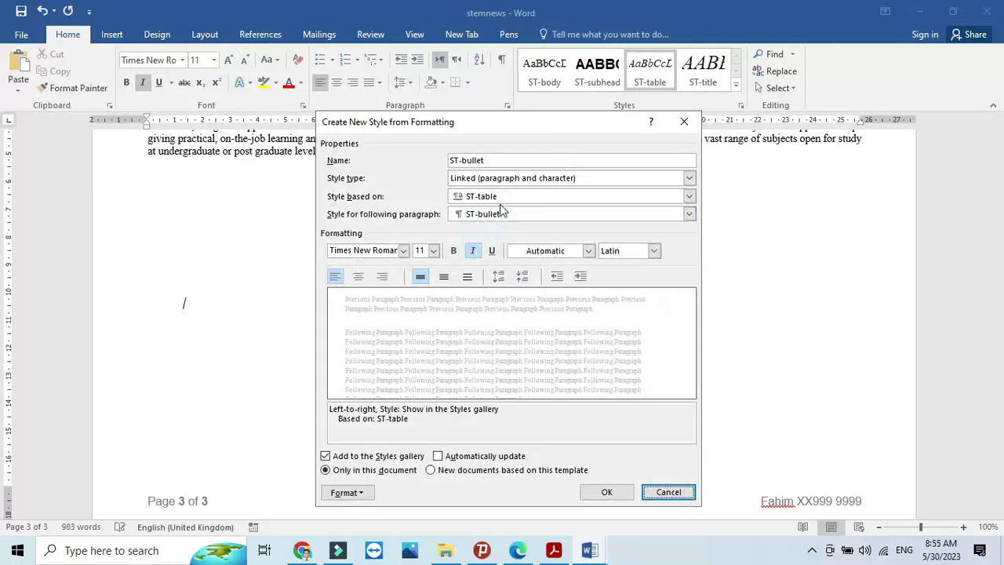
left_click(506, 198)
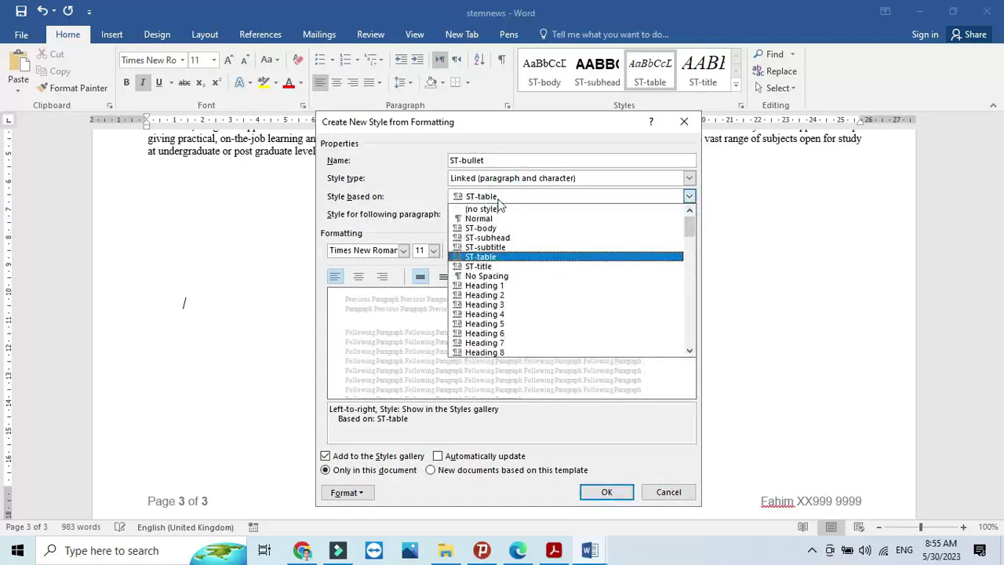
left_click(495, 217)
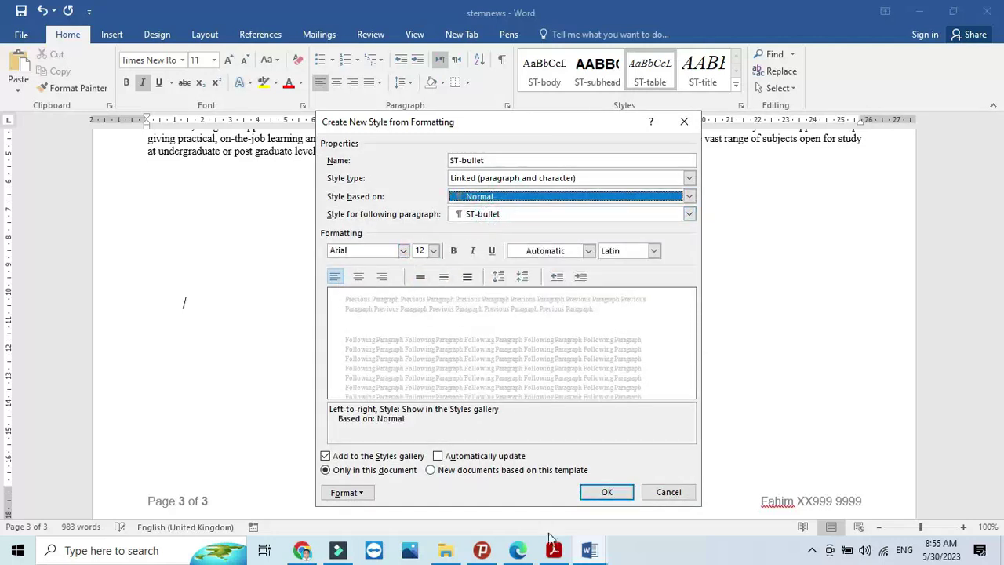
left_click(553, 549)
left_click(554, 550)
- Set the ST-bullet font to Times New Roman, 11 pt
left_click(403, 251)
left_click(393, 337)
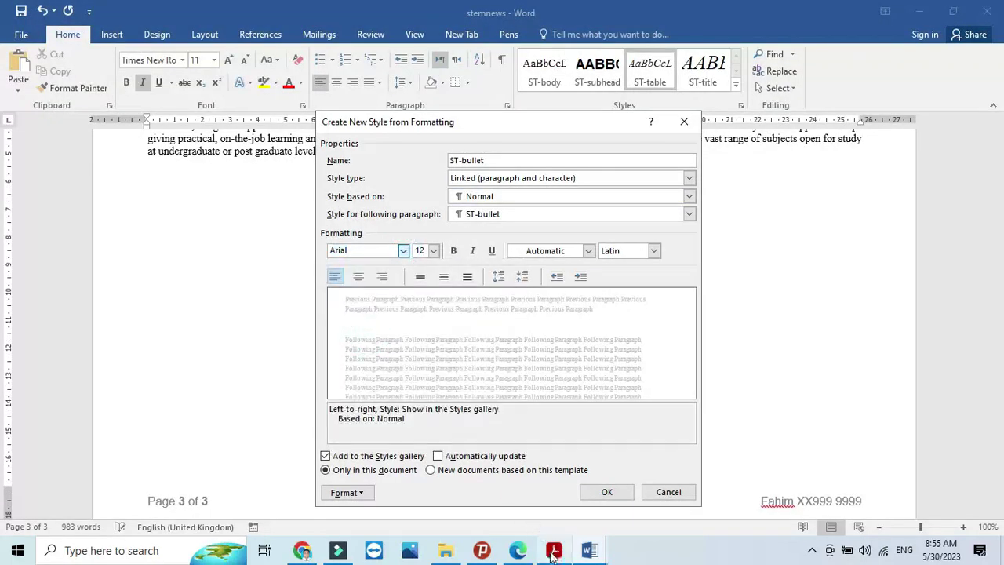
left_click(553, 550)
left_click(554, 552)
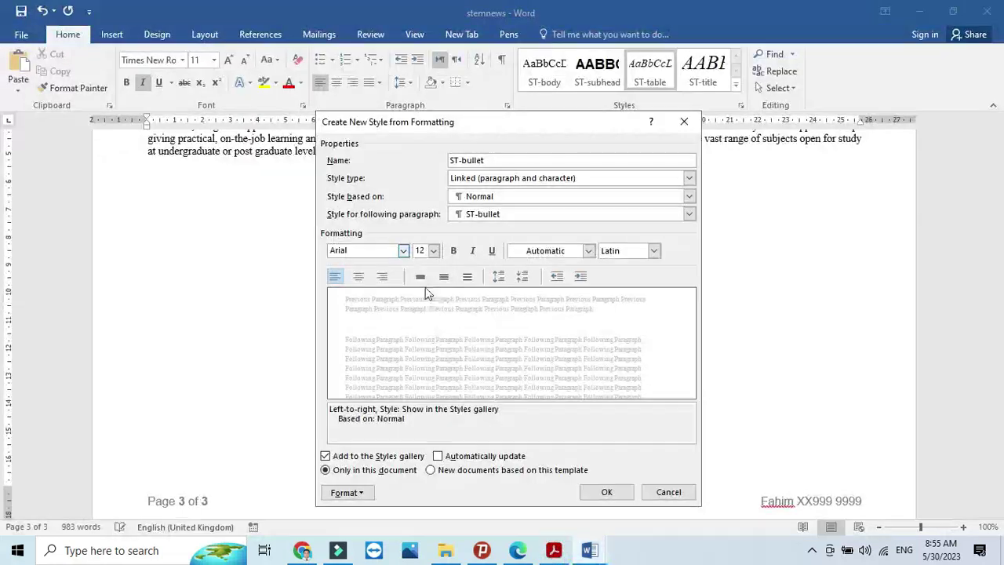
left_click(403, 251)
left_click(398, 316)
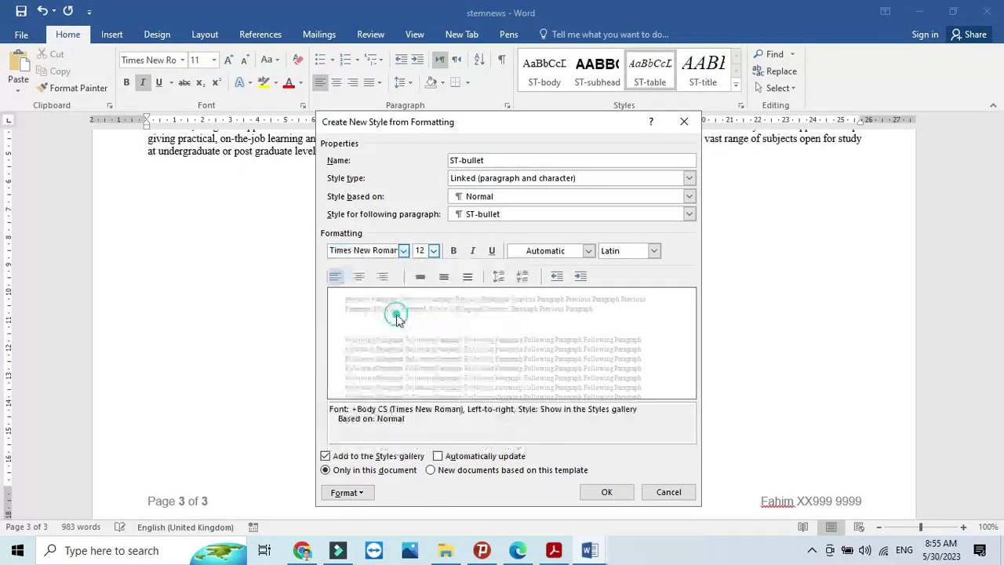
left_click(433, 251)
left_click(421, 292)
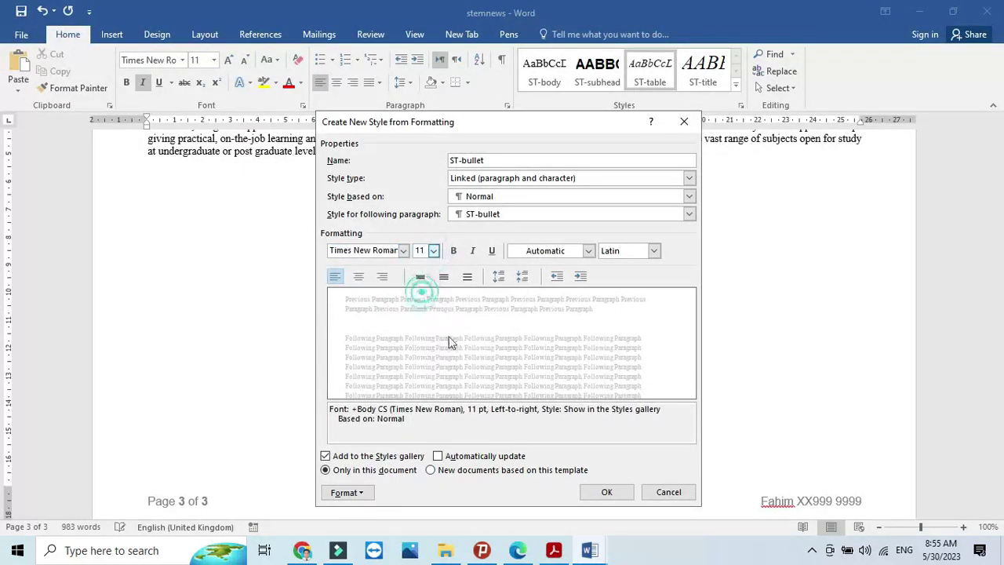
- Make the ST-bullet paragraphs left-aligned
left_click(555, 539)
left_click(555, 540)
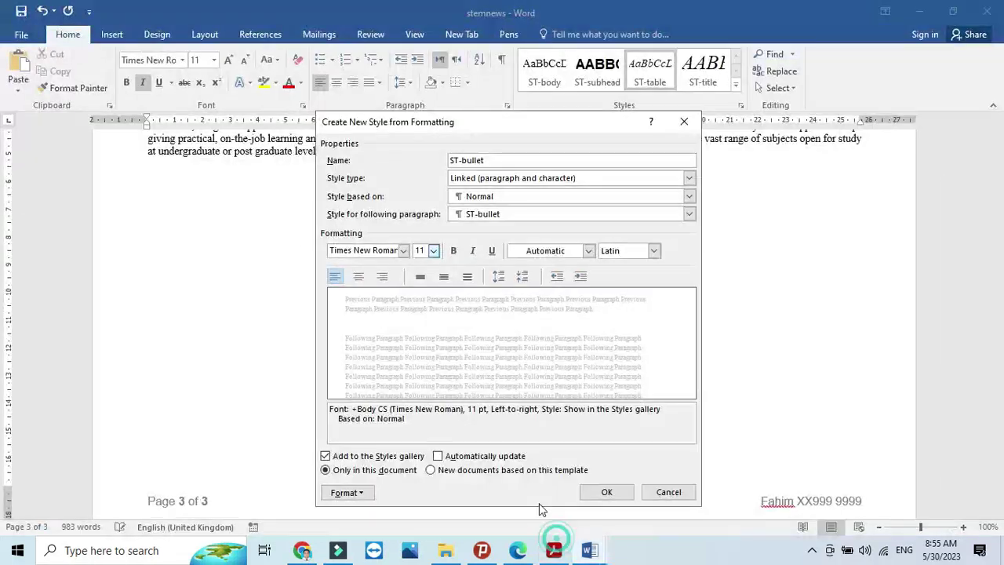
left_click(359, 278)
left_click(335, 277)
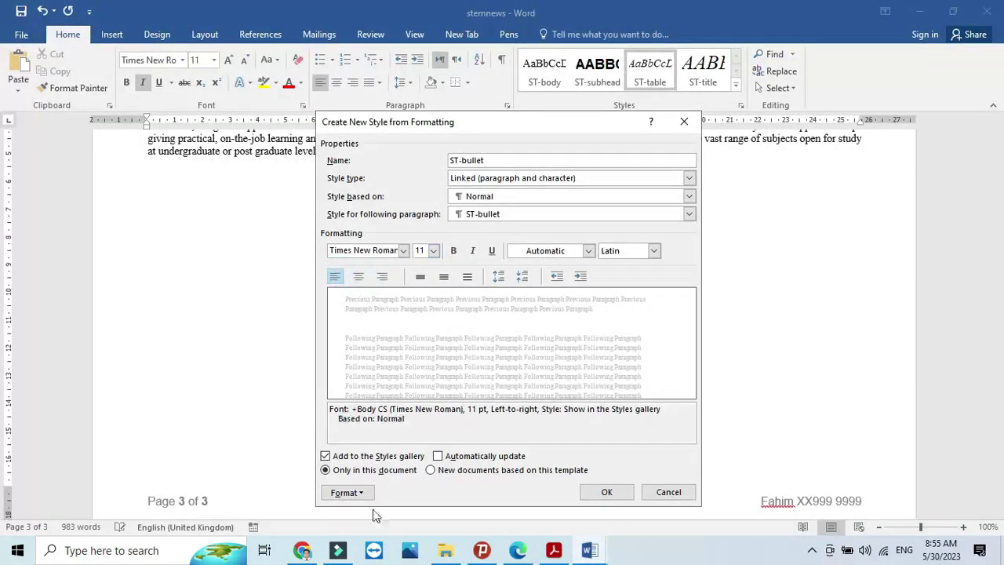
left_click(366, 493)
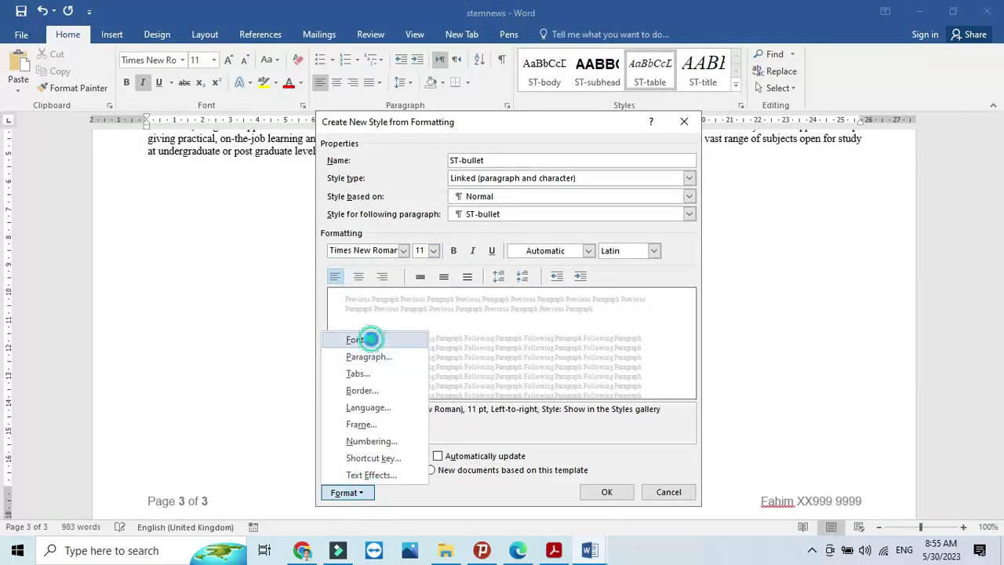
- Give the ST-bullet style square bullets
left_click(365, 336)
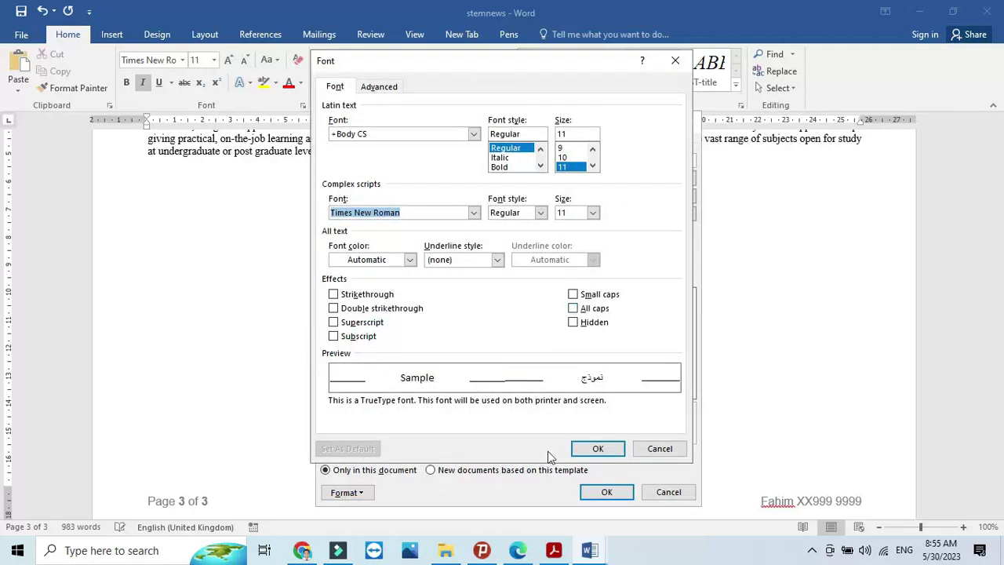
left_click(596, 449)
left_click(348, 492)
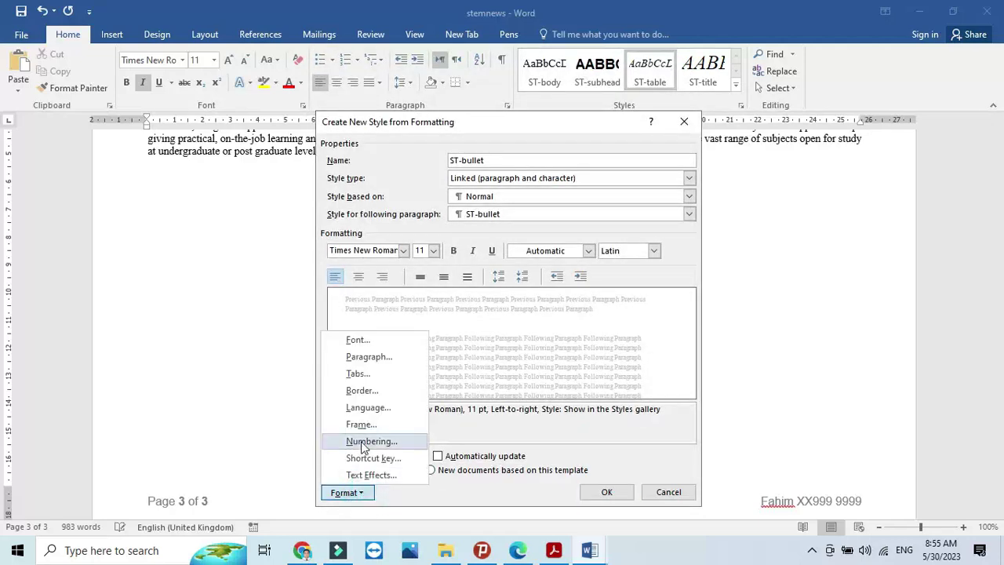
left_click(363, 444)
left_click(473, 195)
left_click(569, 250)
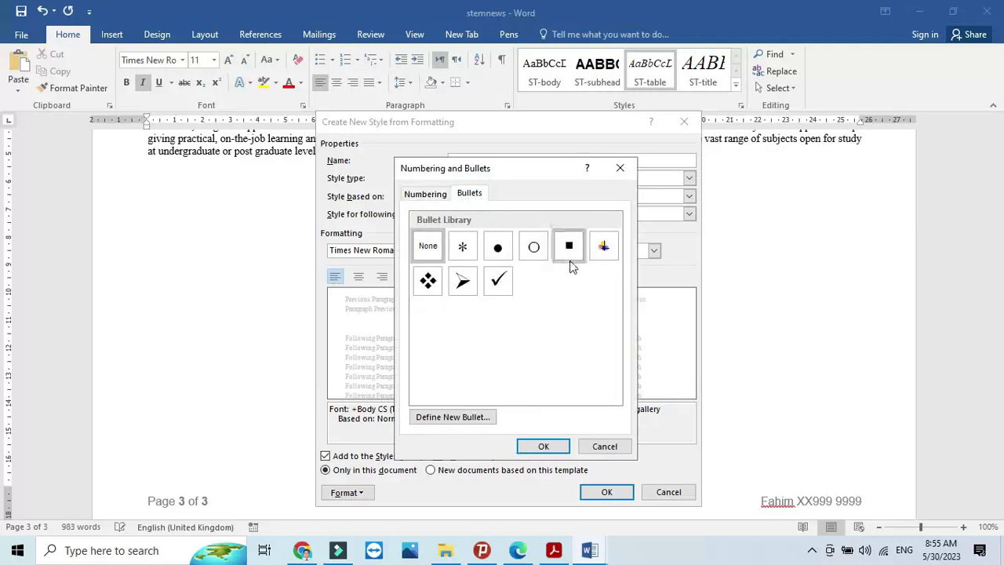
left_click(543, 446)
left_click(554, 550)
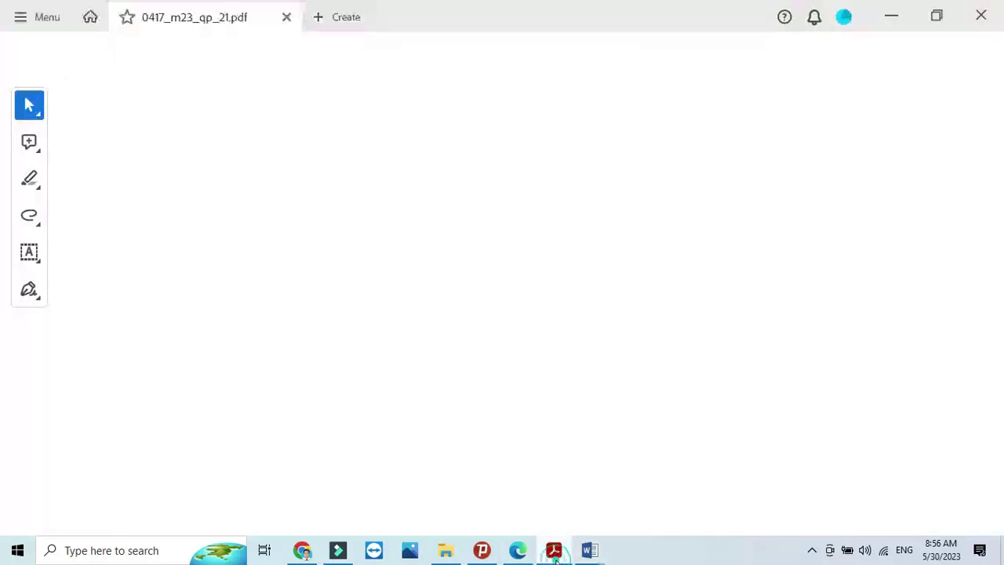
left_click(555, 556)
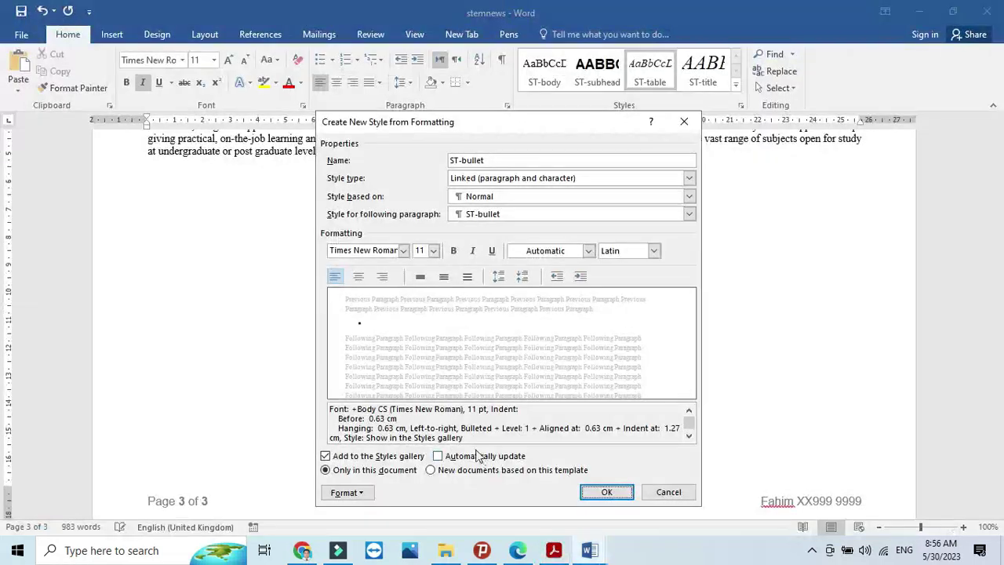
- Set single line spacing and 0 pt after, then create the ST-bullet style
left_click(363, 492)
left_click(369, 355)
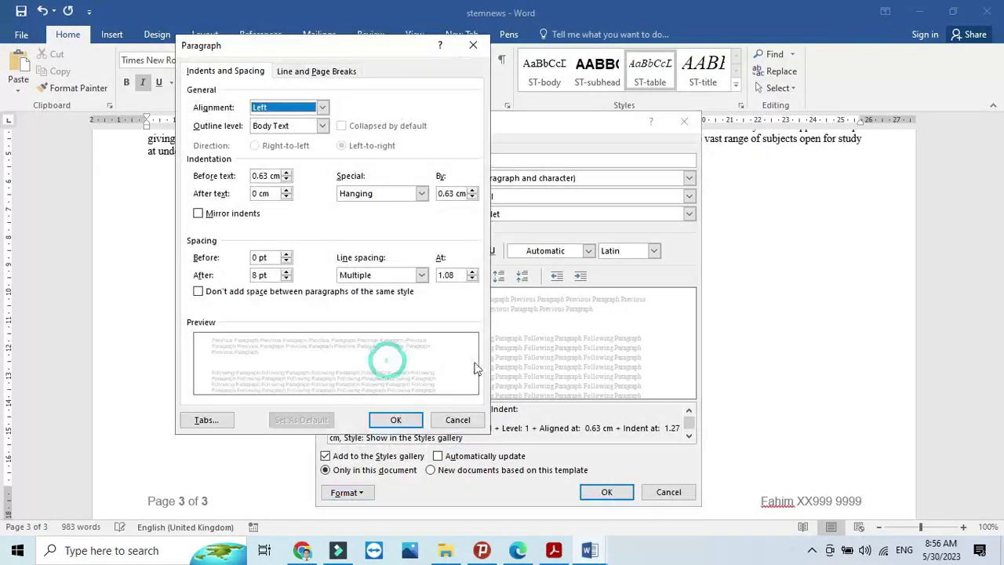
left_click(421, 274)
left_click(369, 286)
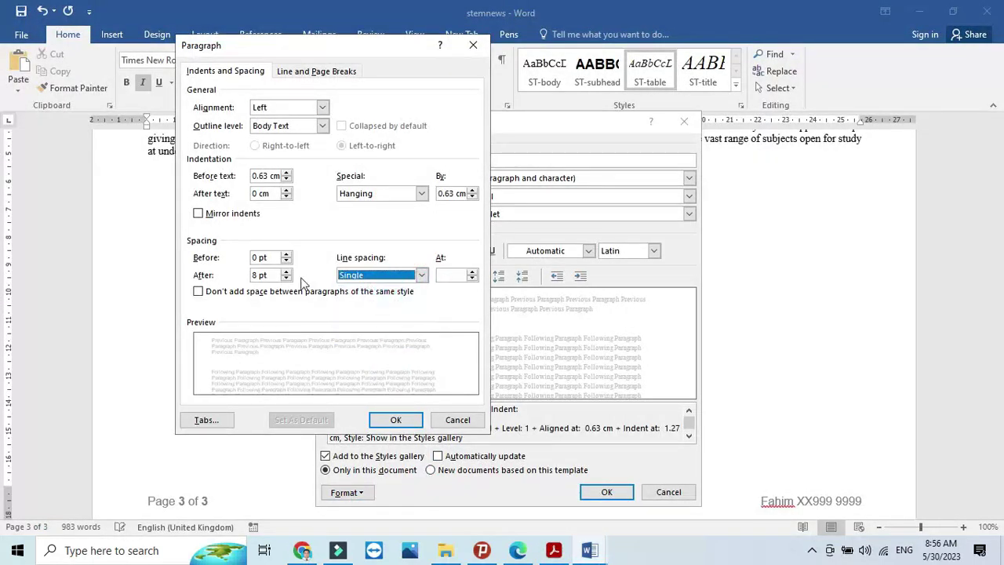
left_click(287, 280)
left_click(395, 420)
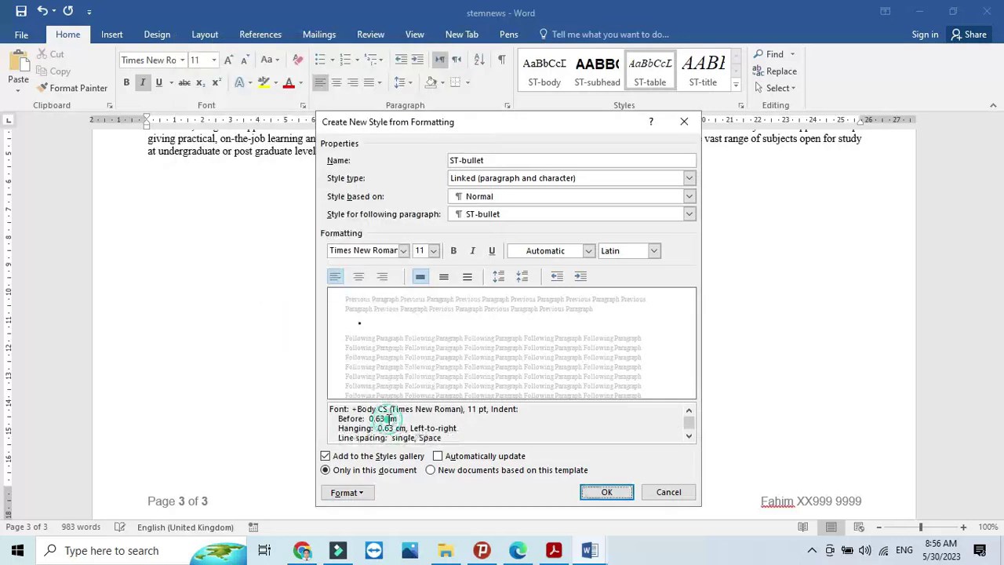
left_click(601, 494)
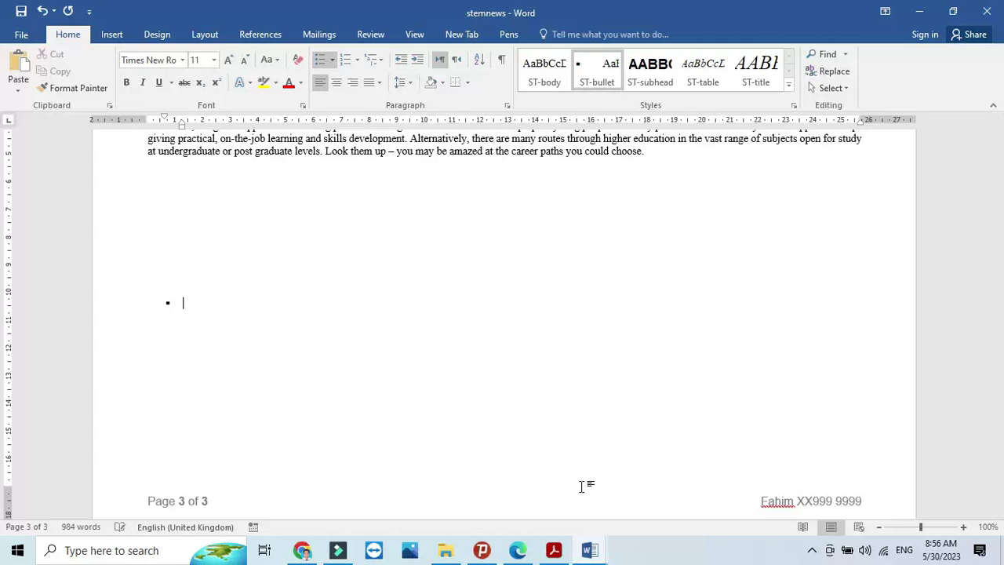
left_click(554, 555)
scroll(477, 396, "down", 5)
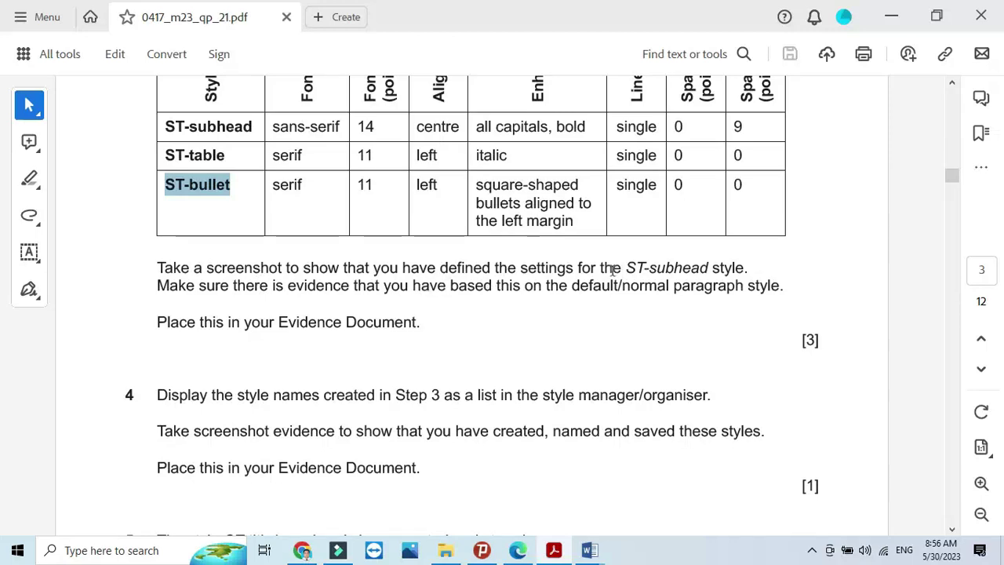
- Highlight the 'ST-subhead style' screenshot instruction in the PDF, then return to stemnews
left_click_drag(625, 267, 746, 268)
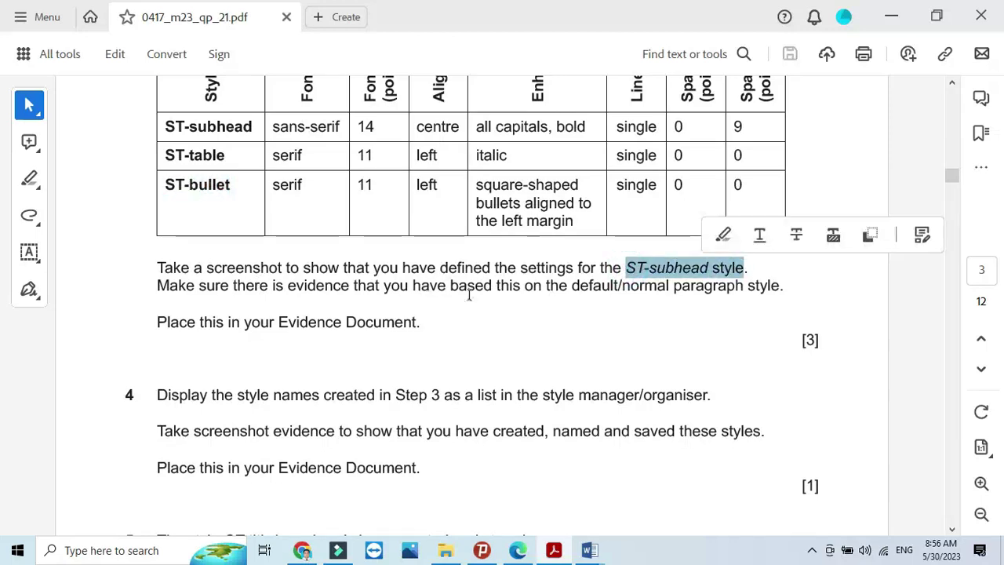
left_click(590, 550)
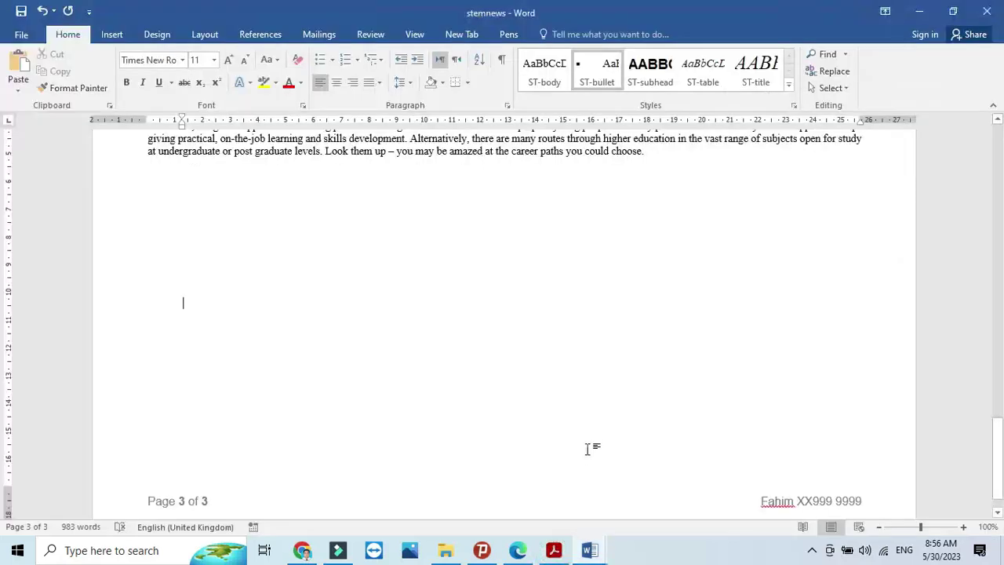
- Snip a screenshot of the ST-subhead Modify Style dialog
right_click(658, 76)
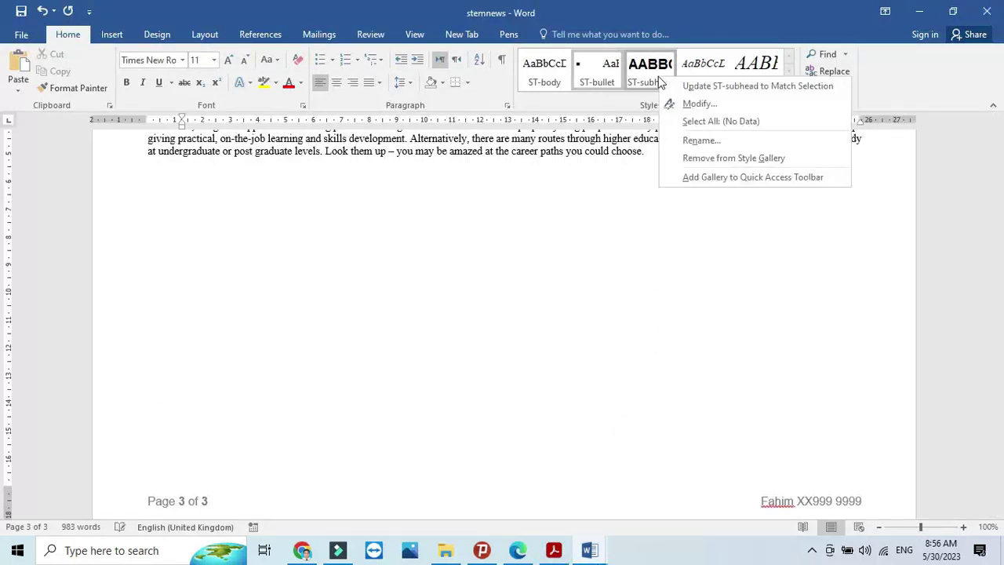
left_click(698, 105)
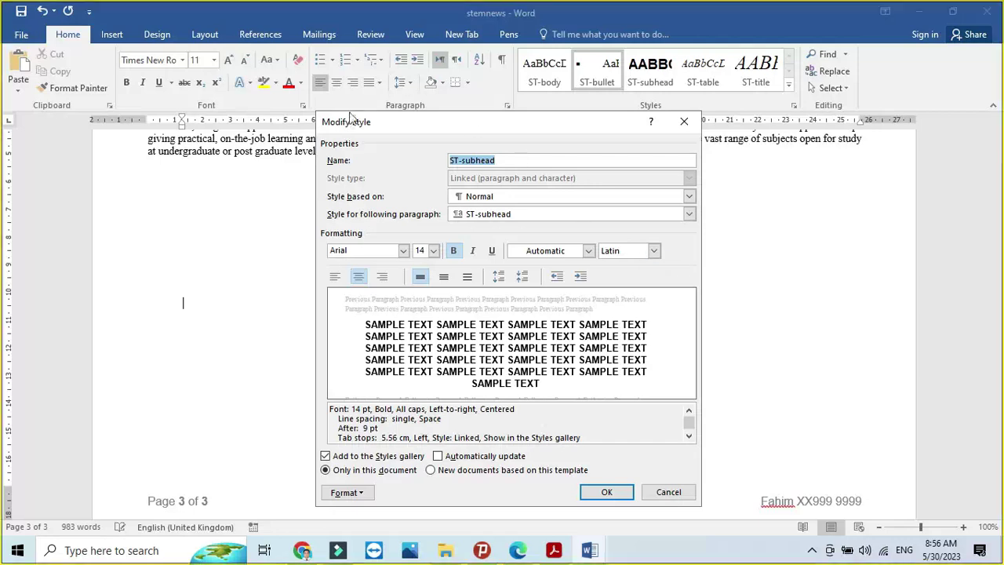
key("super+shift+s")
left_click_drag(315, 110, 701, 509)
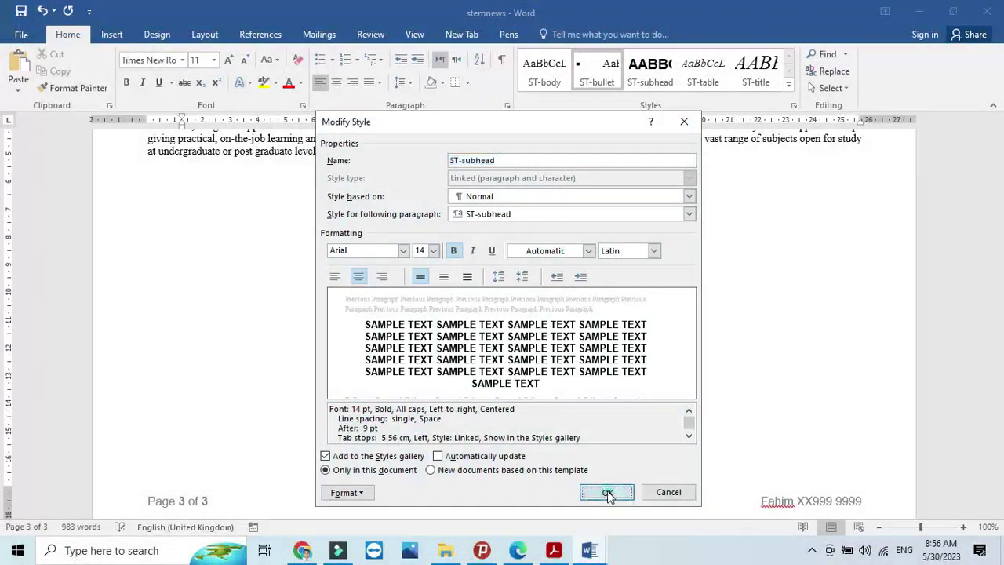
left_click(606, 492)
- Paste the ST-subhead screenshot under Step 3 in m23evidence9999
mouse_move(590, 550)
left_click(551, 508)
left_click(304, 293)
left_click(20, 64)
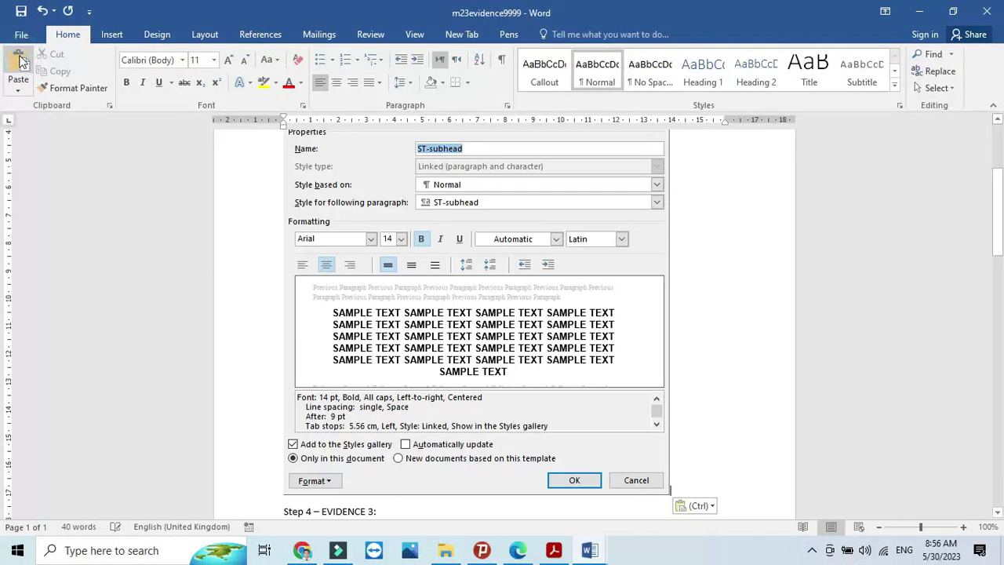
left_click(554, 549)
- Scroll the PDF to step 4, highlight its first line, and return to the evidence document
scroll(448, 335, "down", 3)
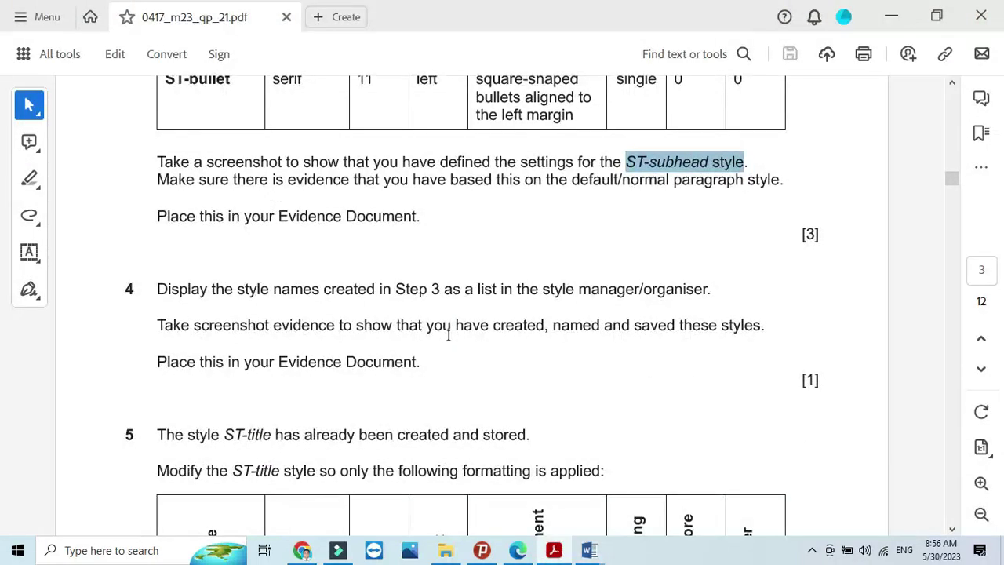
scroll(449, 335, "down", 1)
left_click_drag(157, 252, 700, 267)
left_click(590, 550)
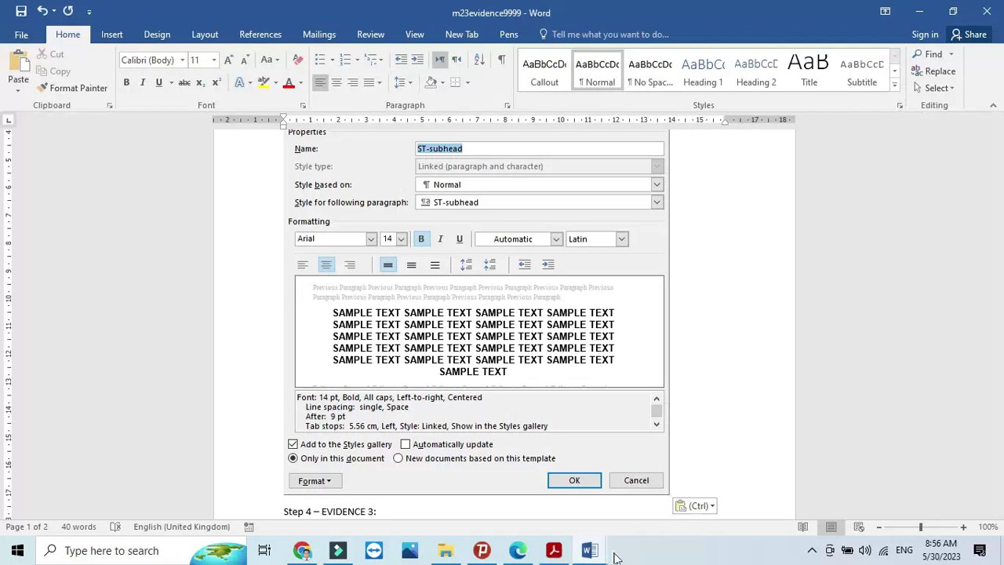
- Snip a screenshot of the stemnews Styles list
mouse_move(590, 550)
left_click(645, 491)
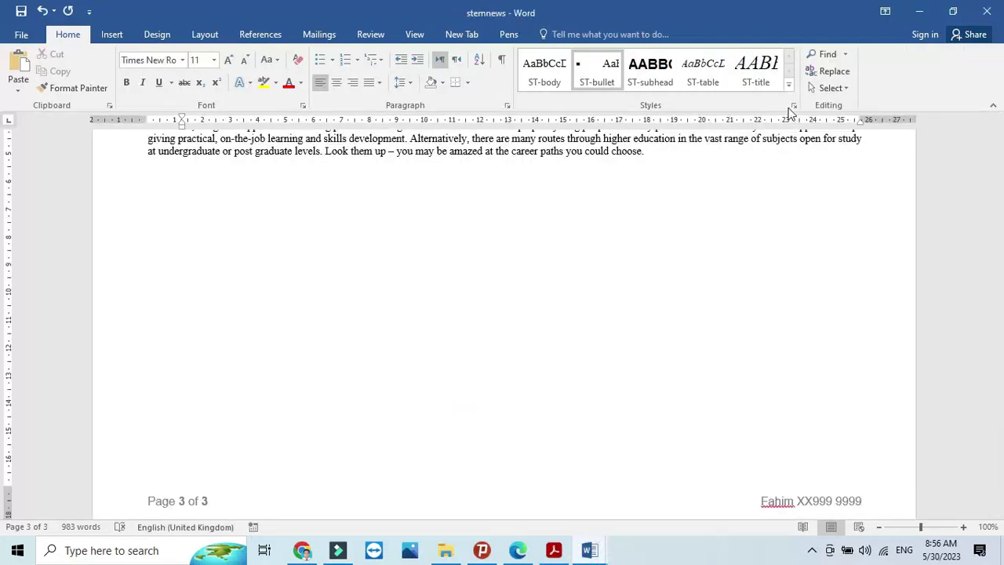
left_click(794, 105)
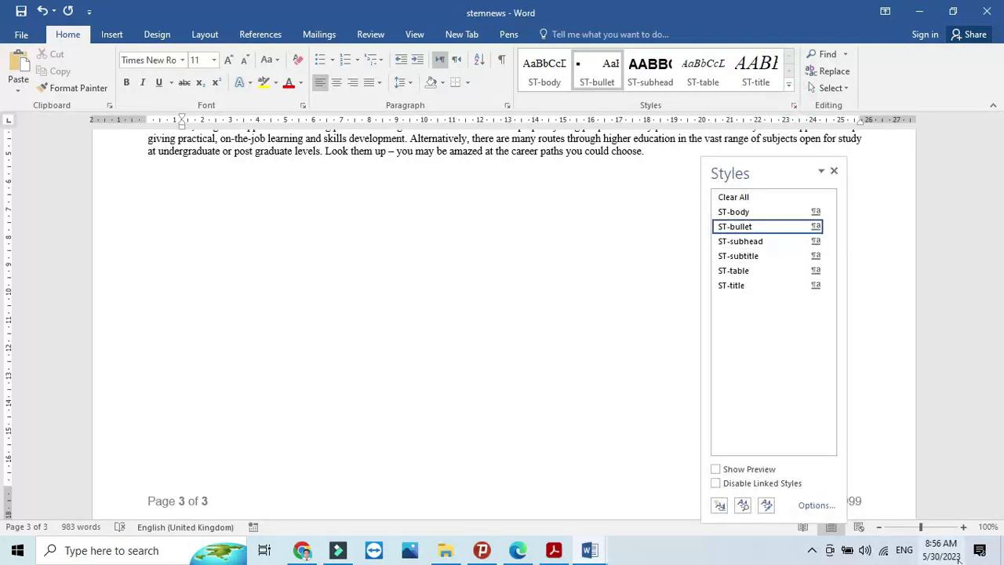
key("super+shift+s")
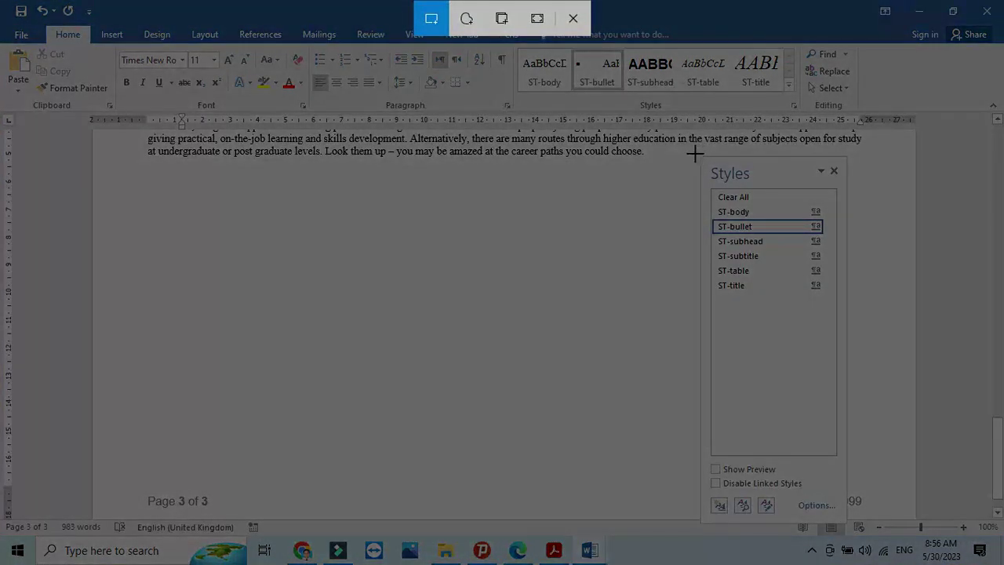
mouse_move(701, 155)
left_mouse_down()
mouse_move(786, 196)
mouse_move(846, 303)
left_mouse_up()
- Paste the Styles list screenshot under 'Step 4 – EVIDENCE 3:' and move Step 5 onto its own line
mouse_move(583, 550)
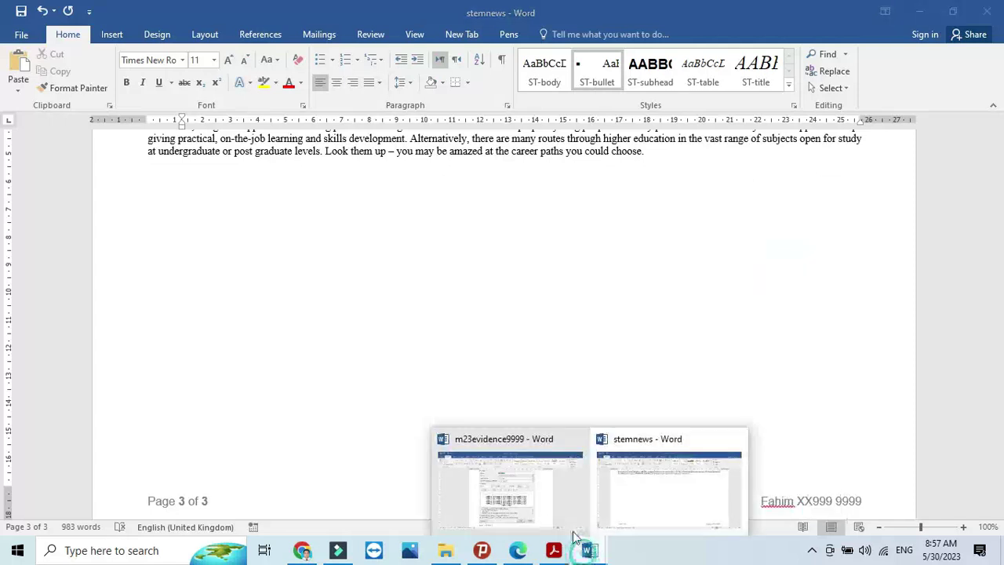
left_click(627, 508)
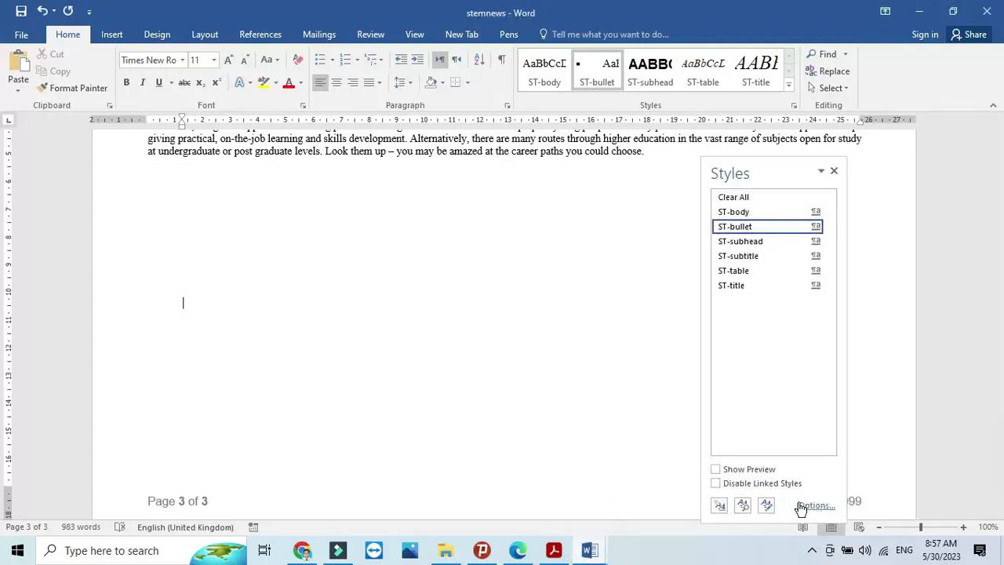
left_click(835, 171)
mouse_move(587, 545)
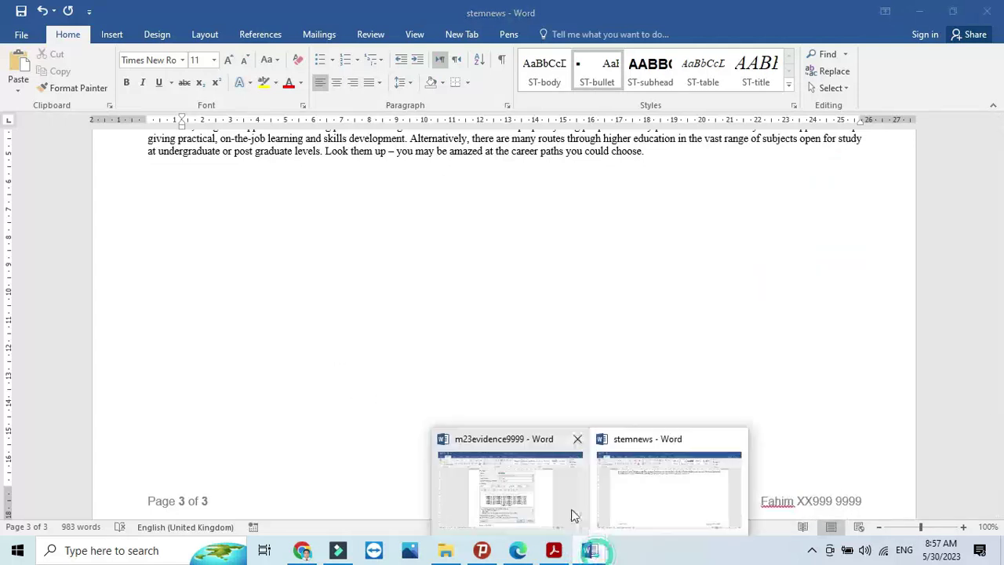
left_click(528, 492)
scroll(351, 401, "down", 3)
left_click(313, 343)
left_click(390, 336)
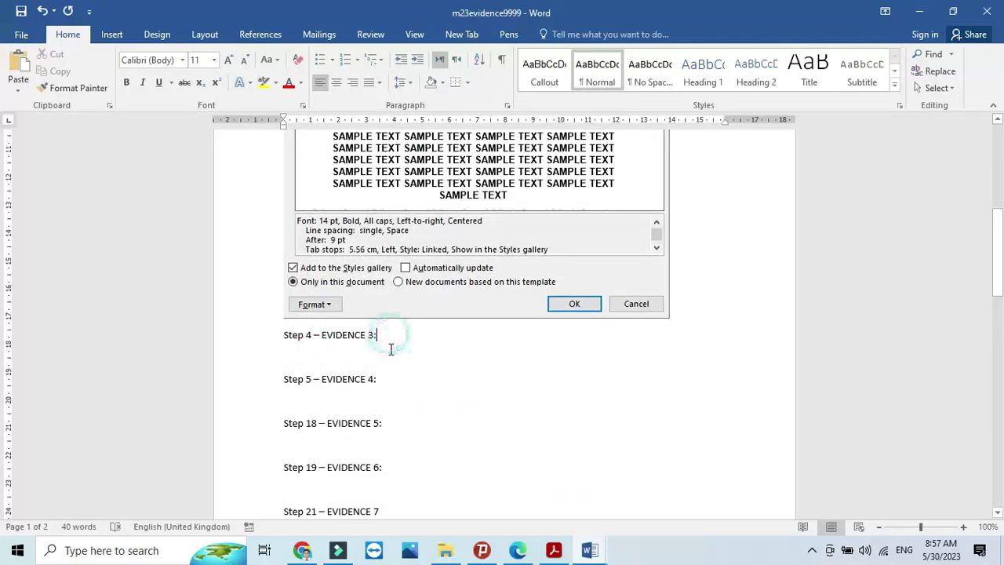
left_click(298, 354)
left_click(18, 67)
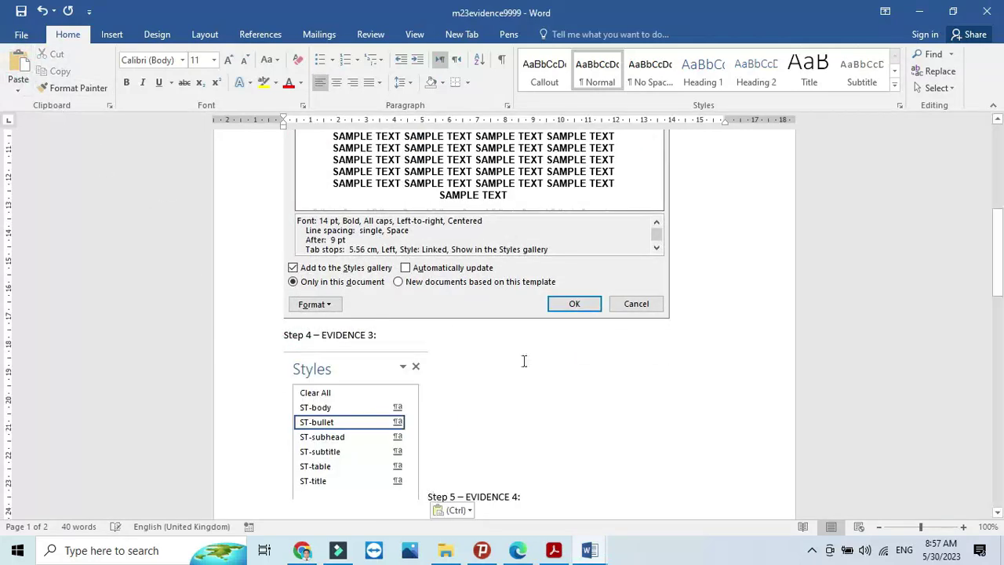
key("Return")
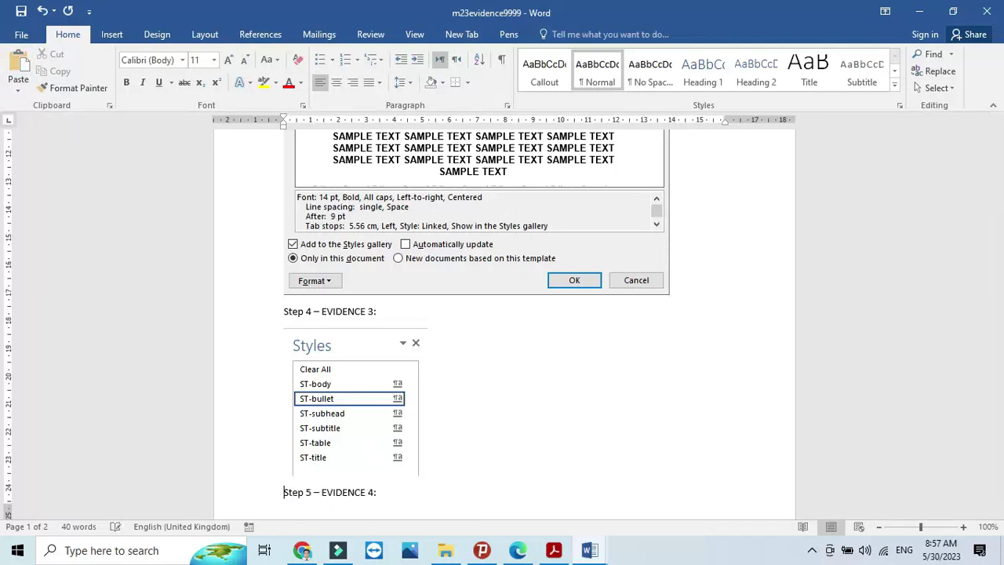
left_click(554, 550)
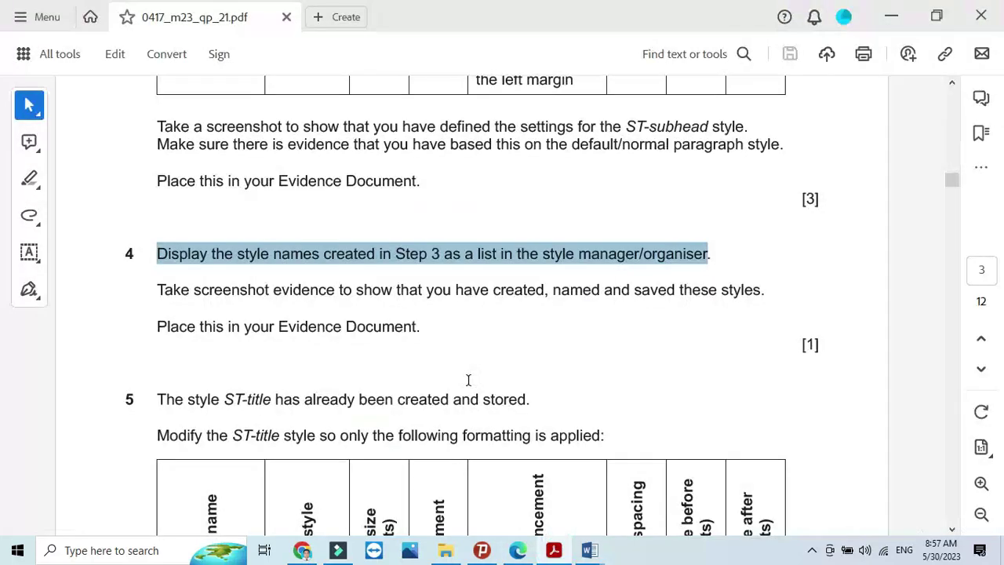
- Scroll to task 5, highlight its ST-title modification text, then return to stemnews
scroll(468, 384, "down", 3)
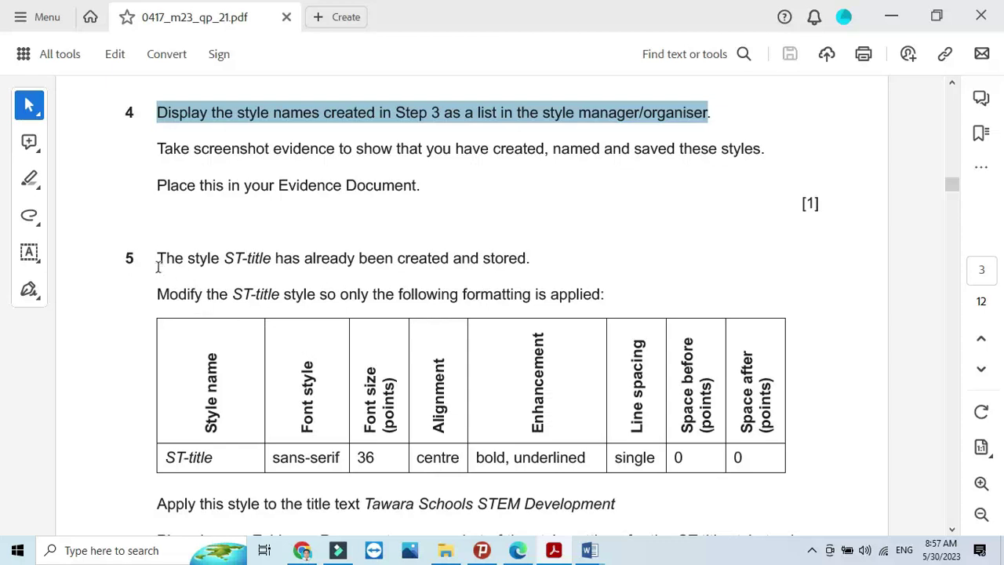
left_click_drag(156, 258, 208, 259)
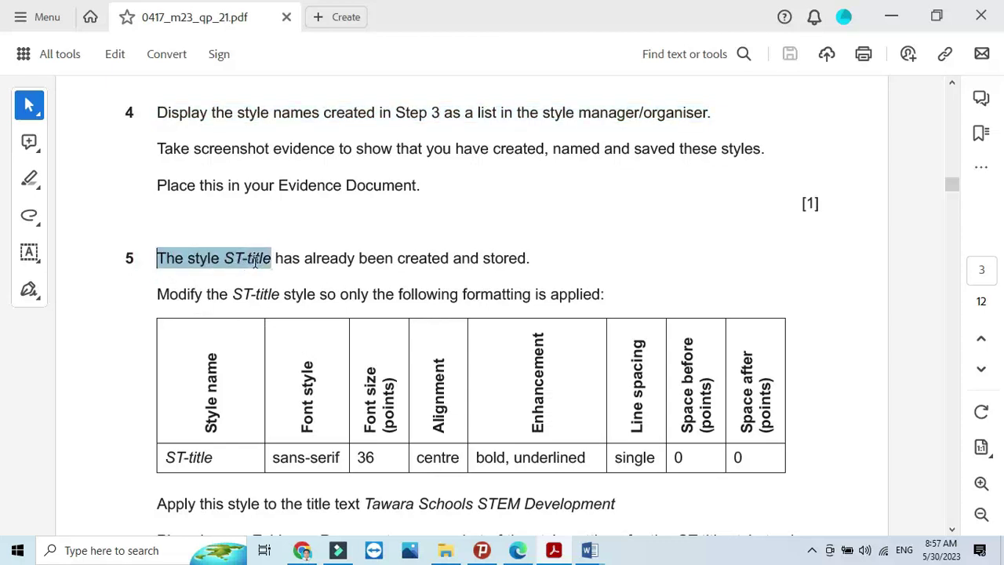
left_click_drag(273, 262, 531, 259)
left_click_drag(235, 293, 280, 295)
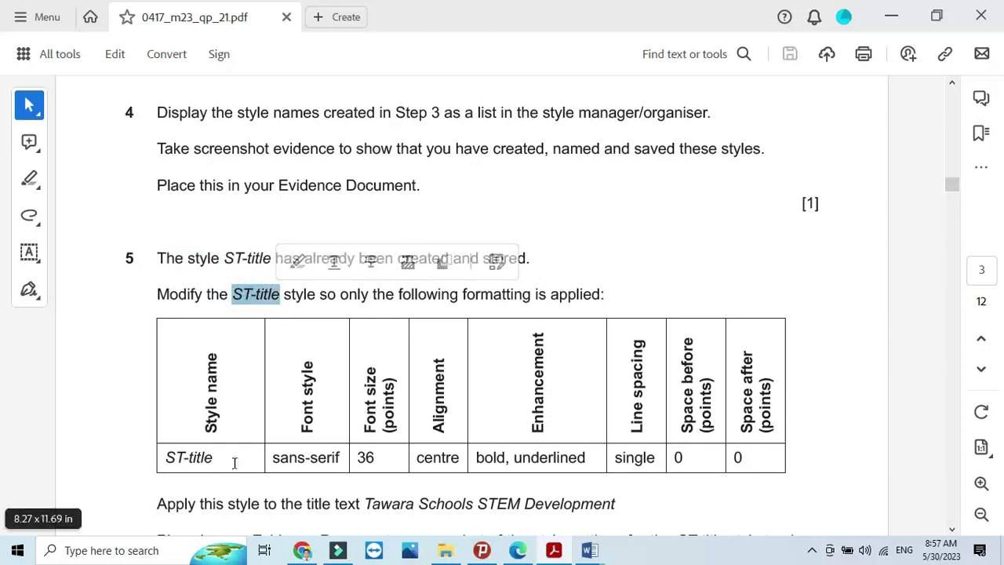
left_click(589, 550)
mouse_move(589, 550)
left_click(661, 488)
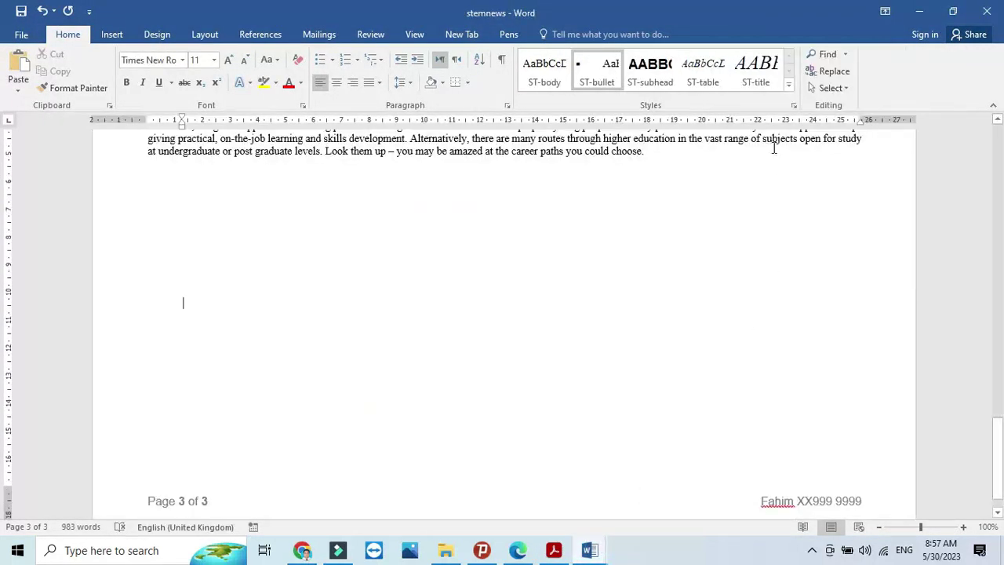
- Begin modifying the ST-title style and turn off All caps in its font settings
left_click(691, 231)
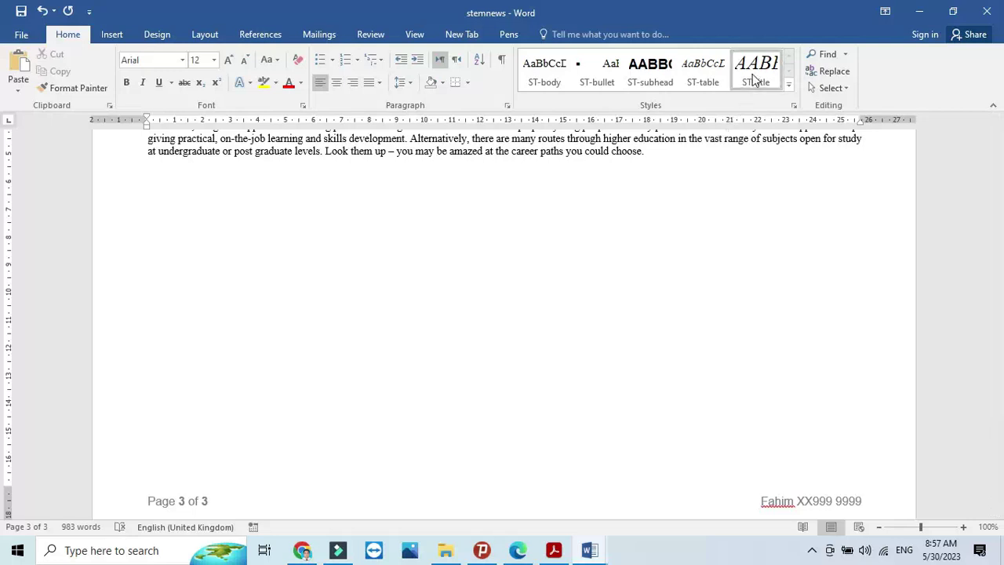
right_click(753, 78)
left_click(781, 99)
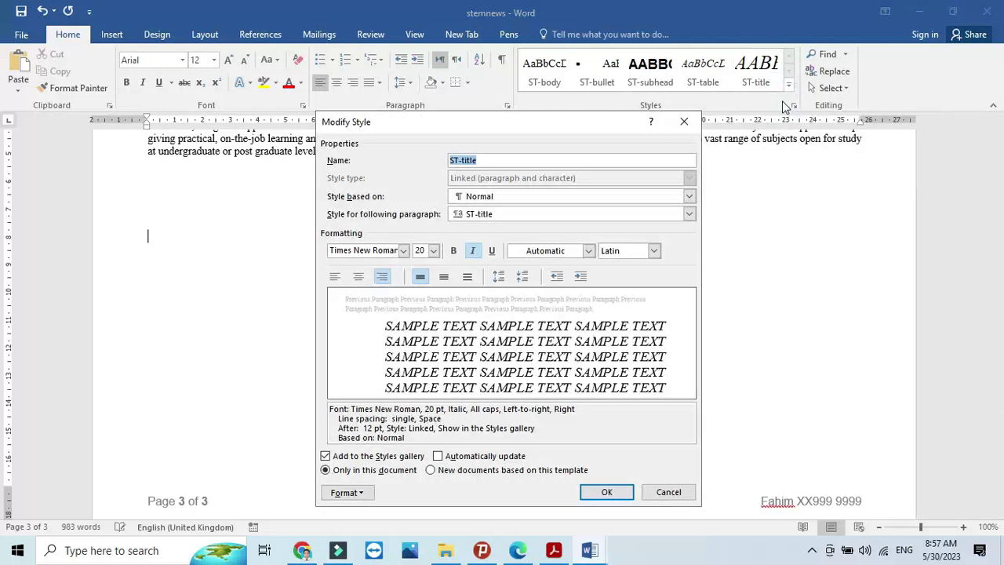
left_click(345, 492)
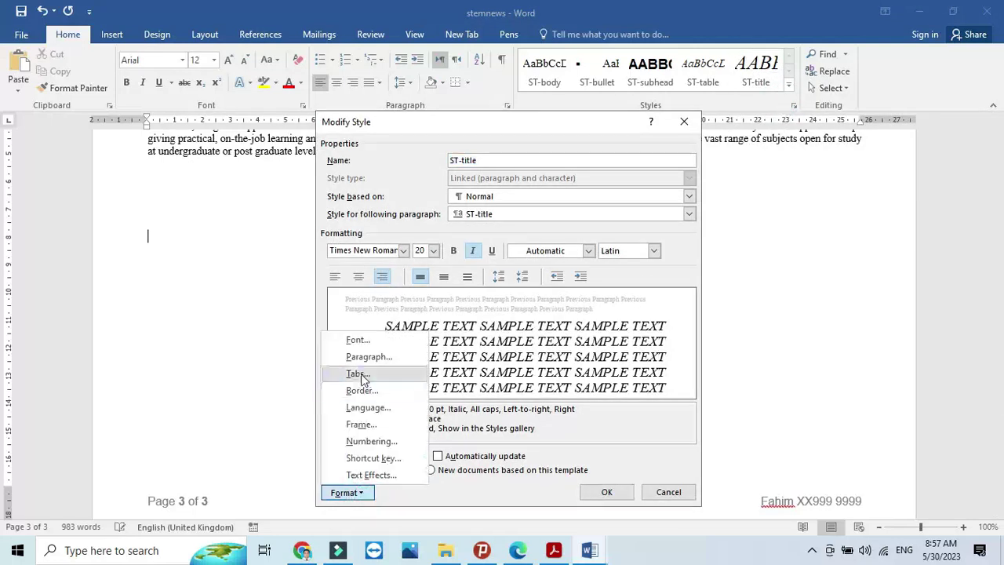
left_click(357, 340)
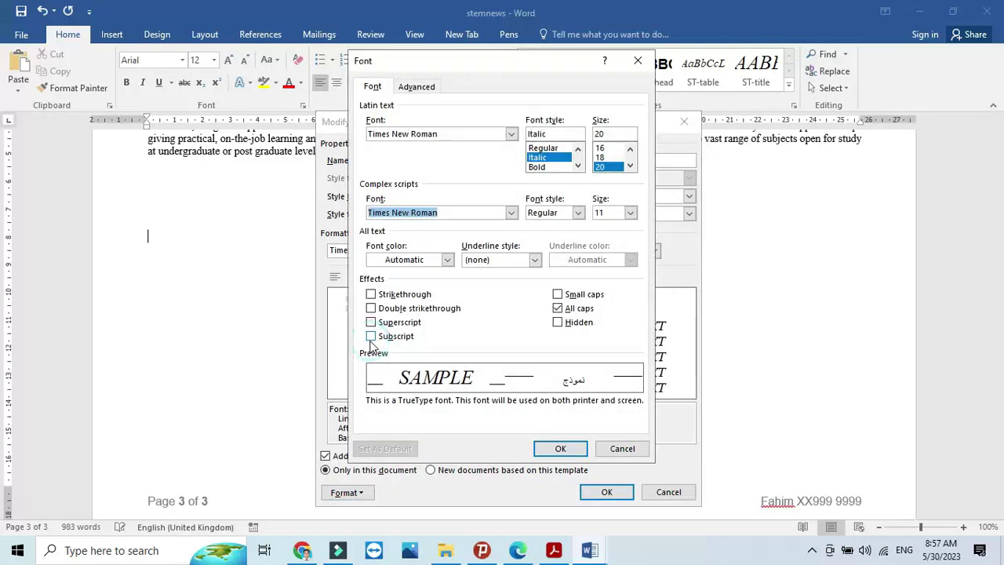
left_click(558, 308)
left_click(571, 447)
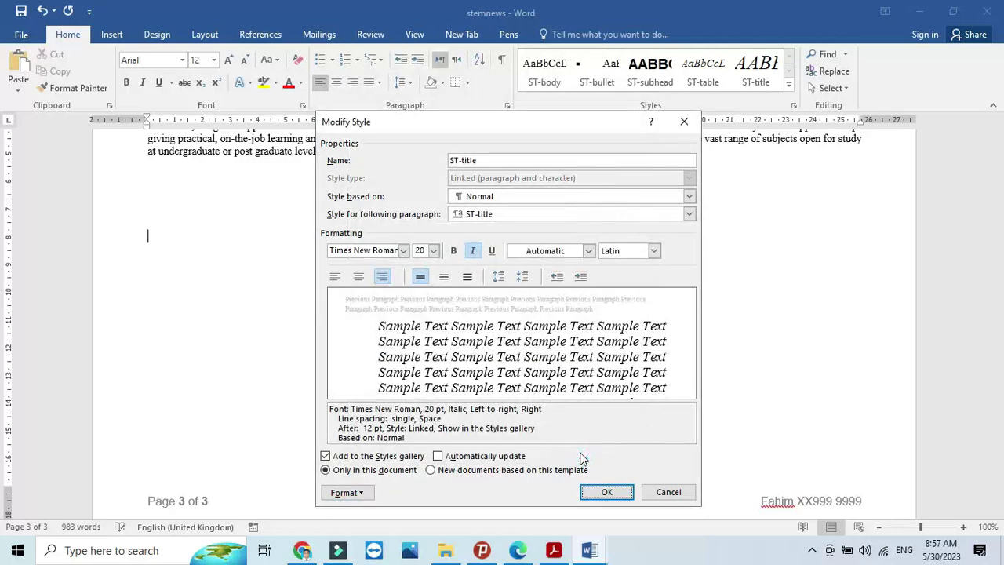
- Set the ST-title style's font to Arial, 36 pt
left_click(553, 550)
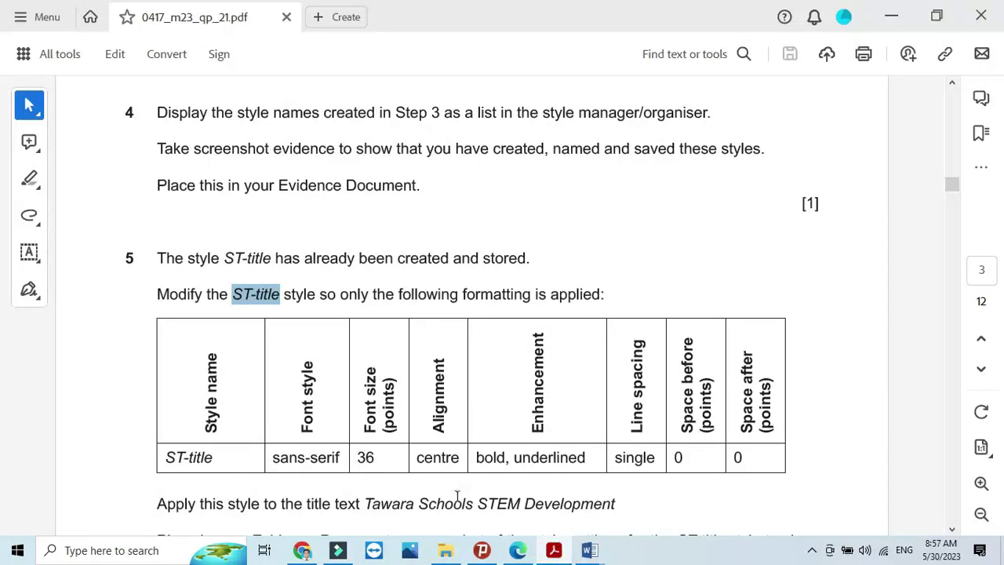
left_click(549, 553)
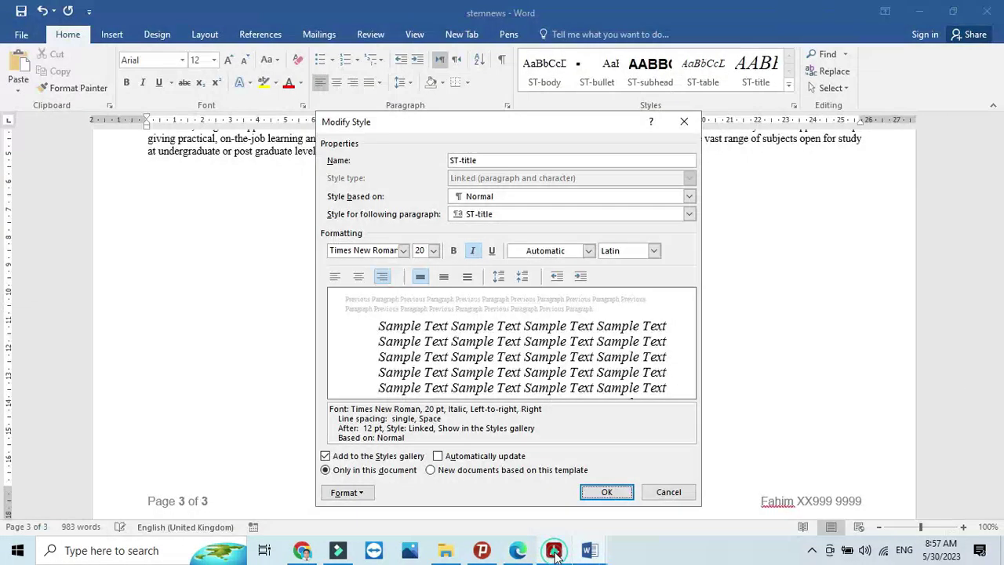
left_click(403, 250)
left_click(384, 332)
left_click(433, 250)
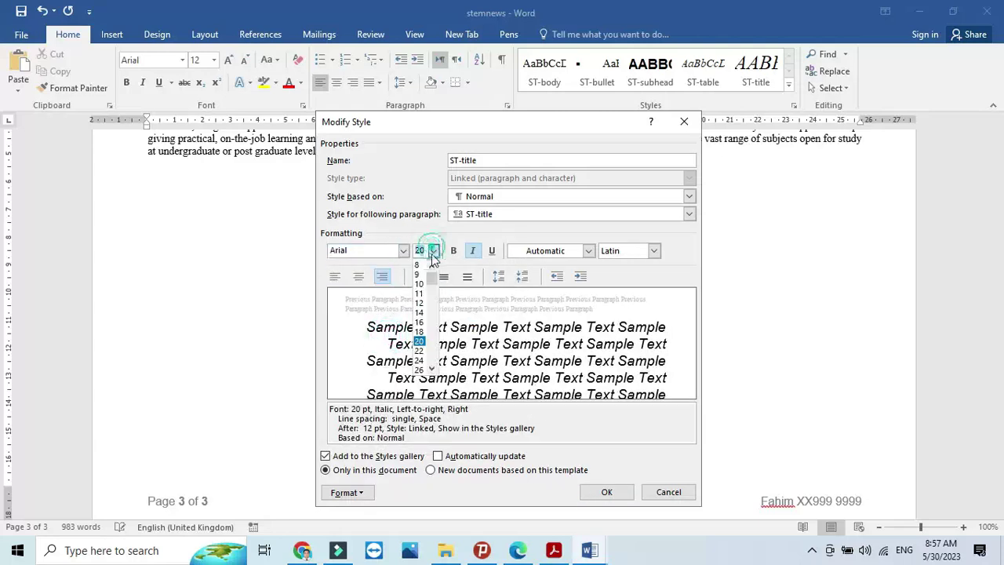
scroll(422, 356, "down", 1)
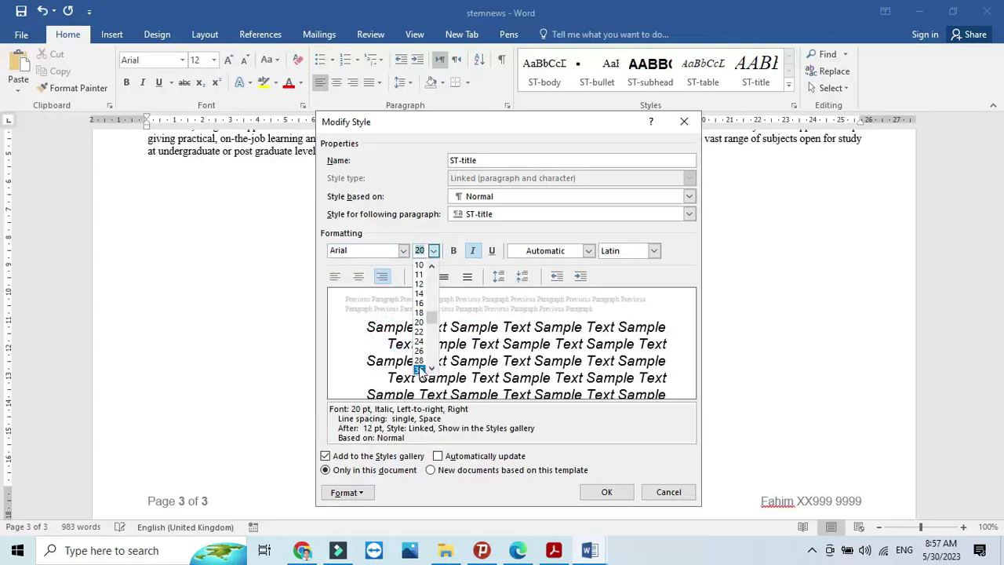
left_click(420, 370)
- Make ST-title bold, non-italic, centred and underlined, checking against the question paper
left_click(553, 549)
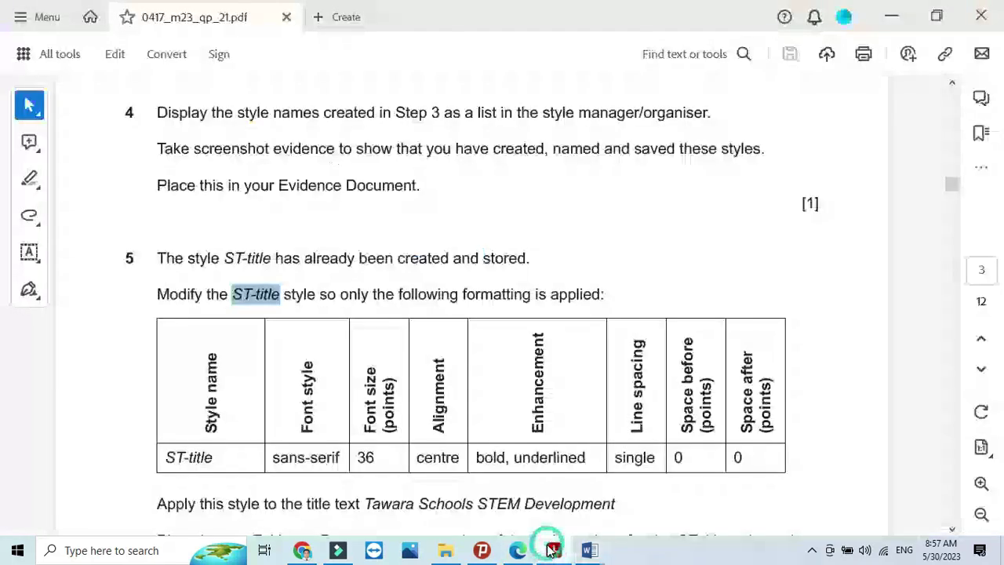
left_click(553, 549)
left_click(454, 250)
left_click(472, 250)
left_click(357, 276)
left_click(553, 550)
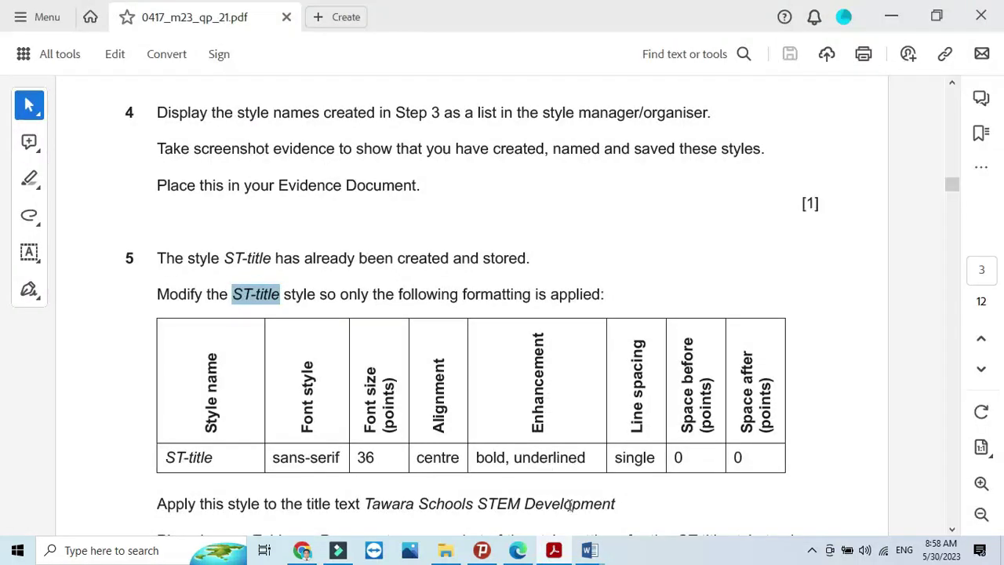
left_click(555, 551)
left_click(491, 251)
left_click(553, 550)
left_click(556, 550)
- Set the ST-title paragraph spacing after to 0 pt
left_click(345, 492)
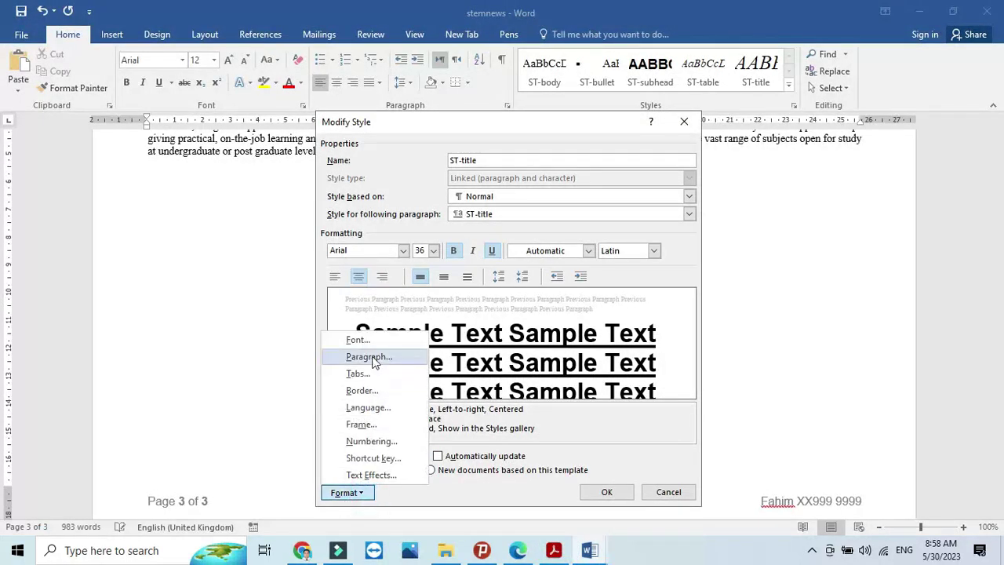
left_click(369, 356)
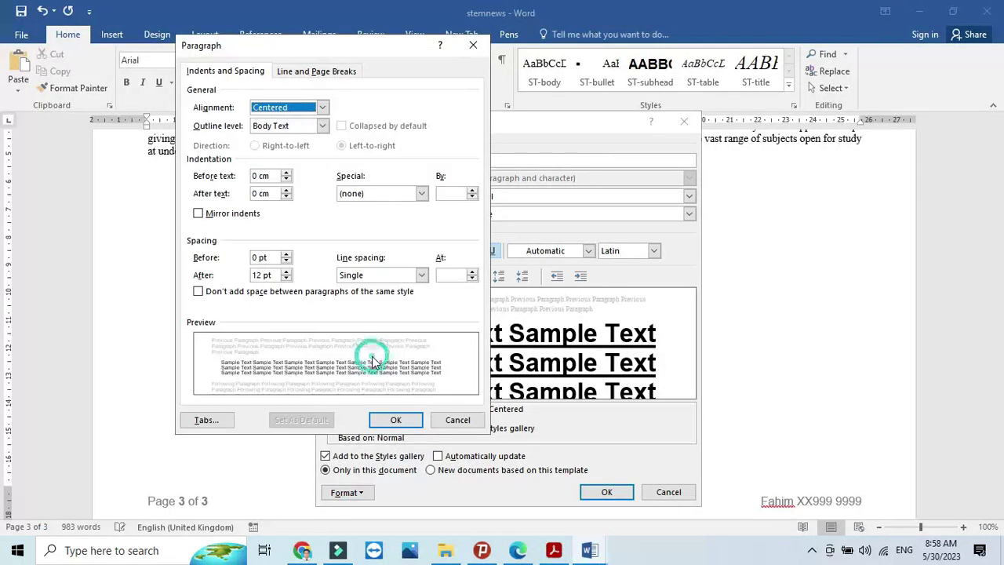
left_click(286, 279)
left_click(286, 279)
left_click(392, 420)
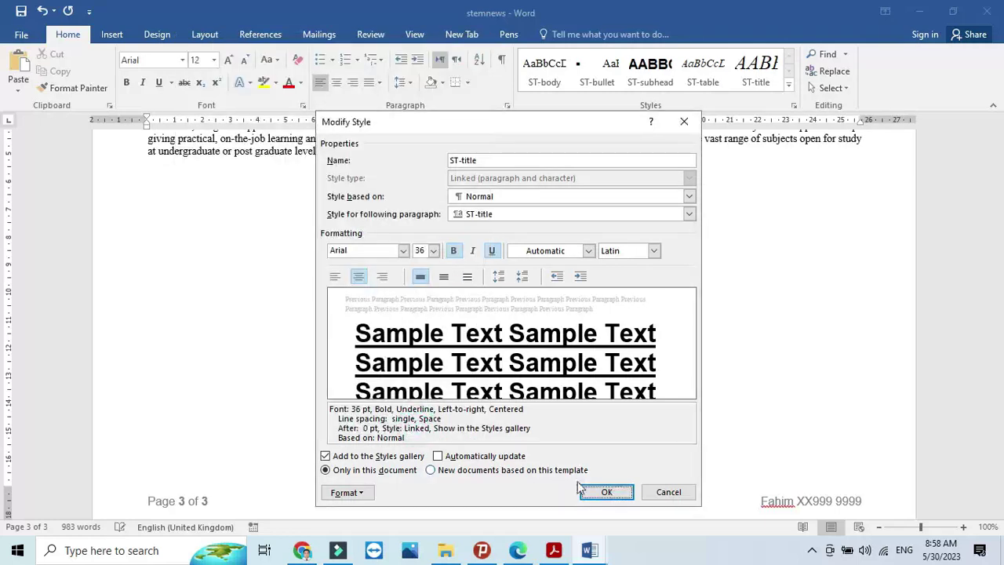
- Compare with the question paper, save the modified ST-title style, and return to the PDF
left_click(566, 554)
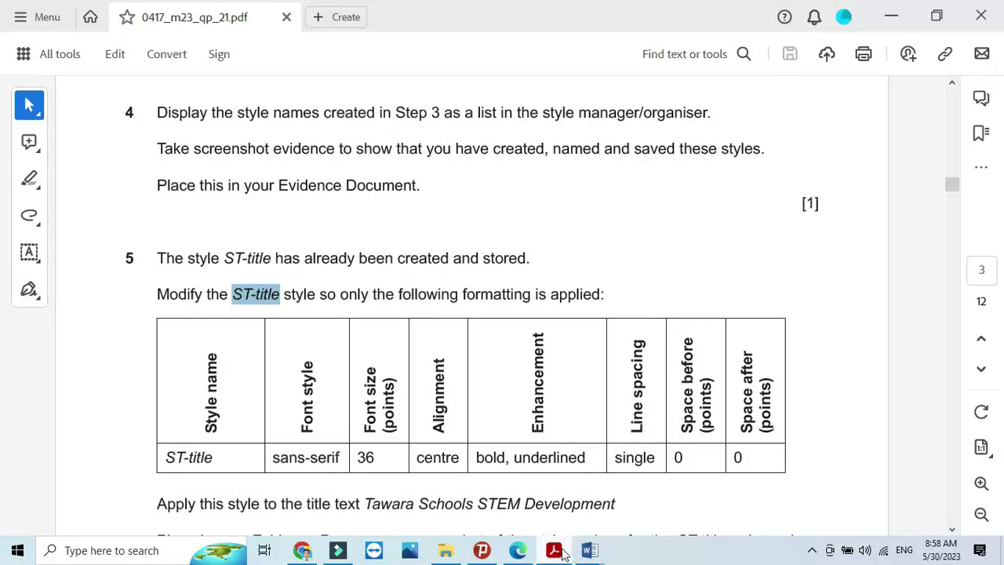
left_click(558, 553)
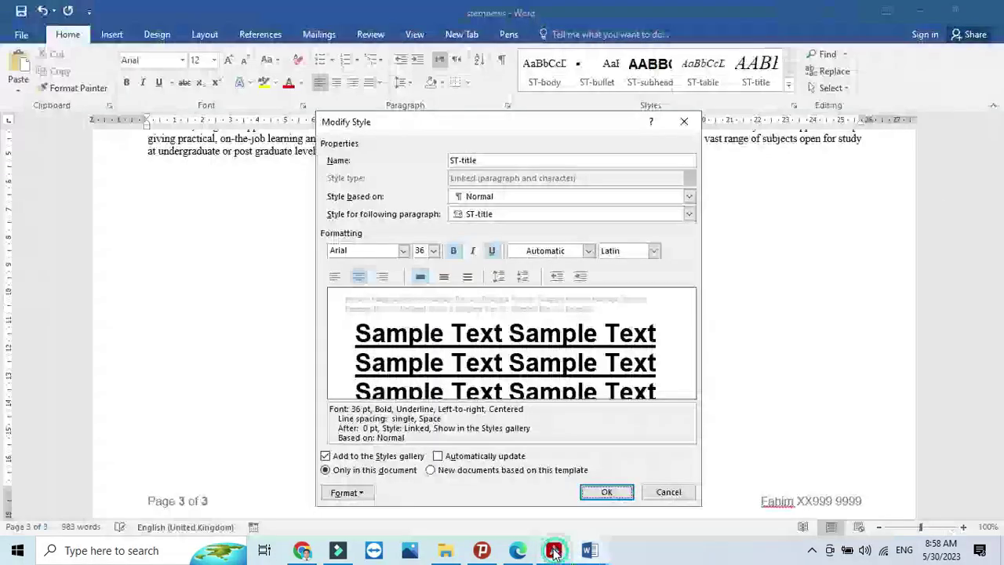
left_click(606, 491)
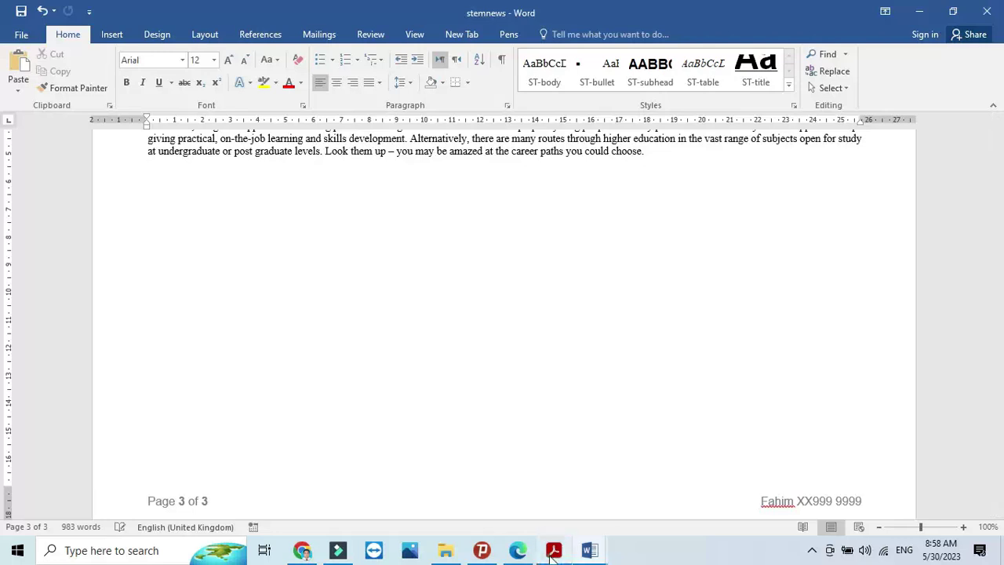
left_click(556, 551)
scroll(420, 416, "down", 2)
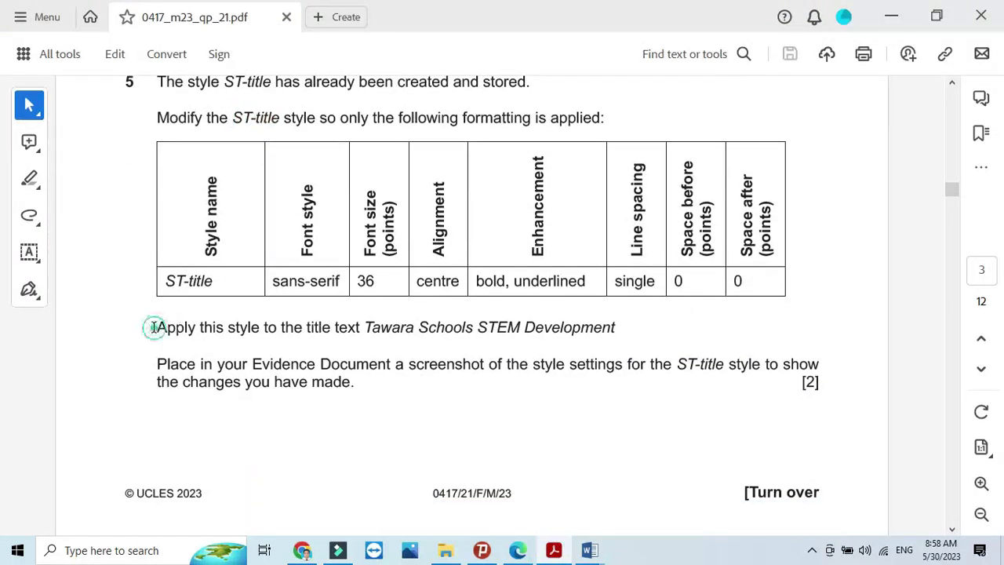
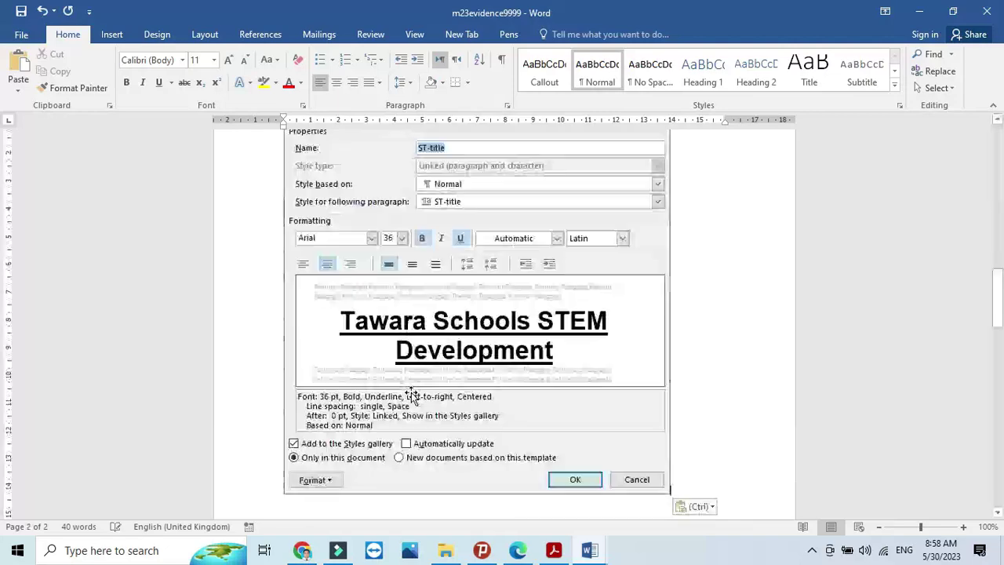
- Copy the question 6 subtitle 'Innovations in Science Education' from the question paper
left_click(549, 549)
scroll(416, 329, "down", 5)
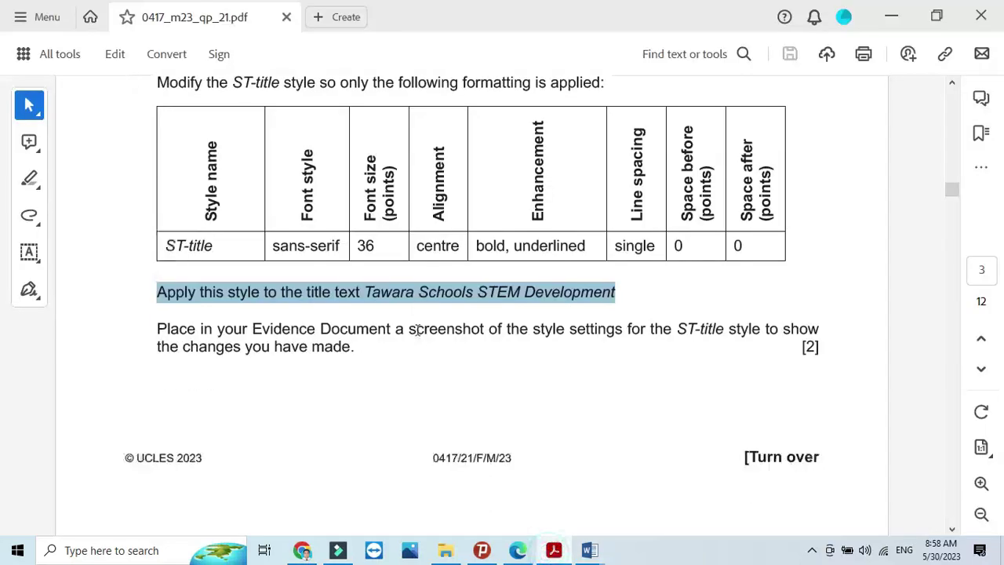
scroll(386, 320, "down", 1)
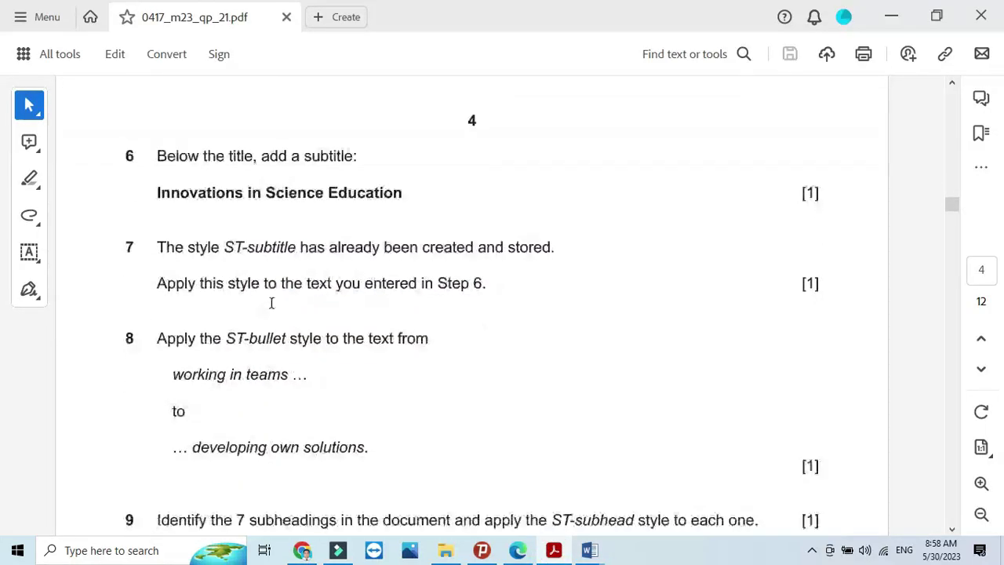
left_click_drag(160, 153, 342, 155)
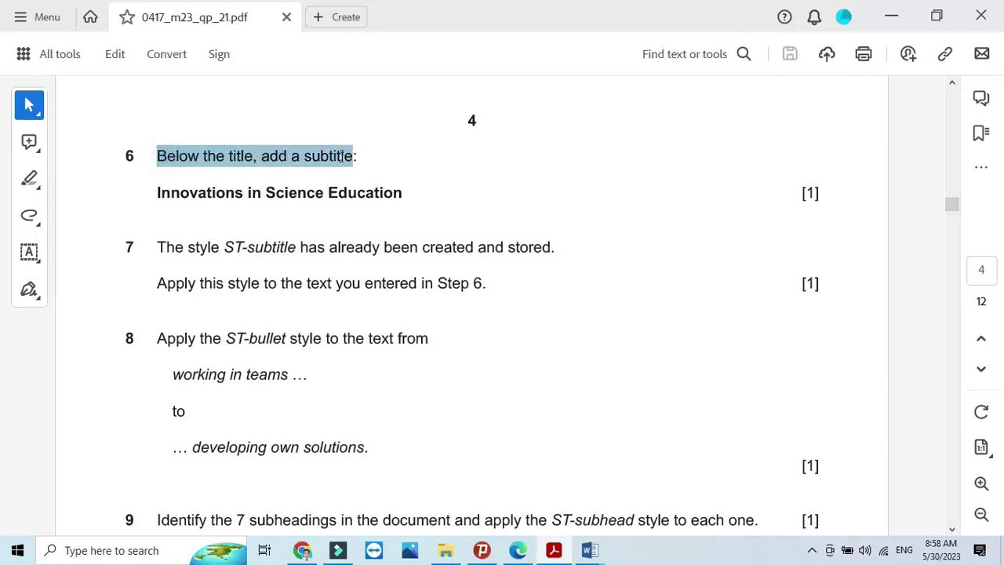
left_click_drag(158, 192, 384, 192)
right_click(353, 195)
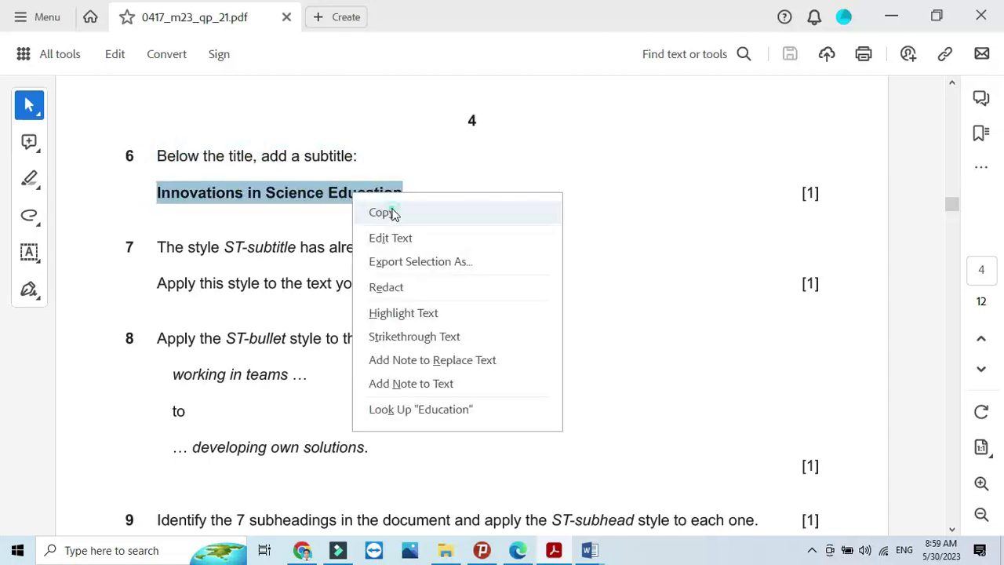
left_click(389, 213)
- Bring the stemnews Word document to the front
left_click(590, 550)
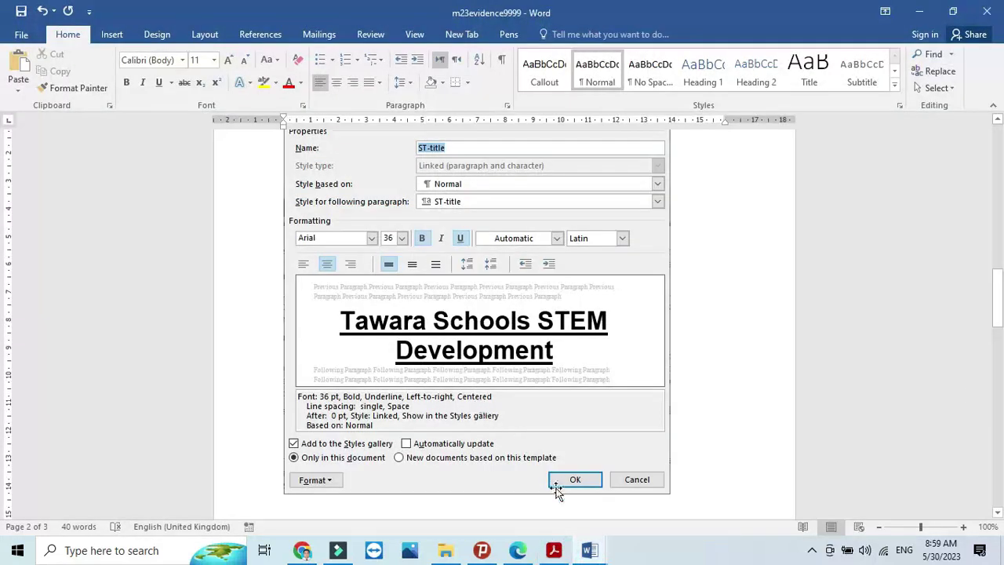
left_click(590, 550)
left_click(672, 464)
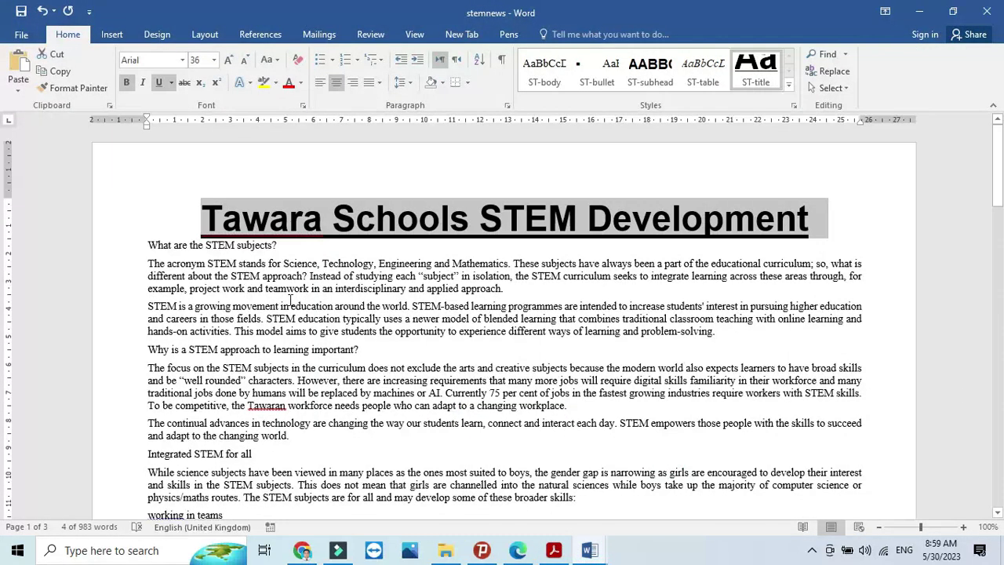
- Paste 'Innovations in Science Education' as a new paragraph below the title
left_click(149, 248)
key("Return")
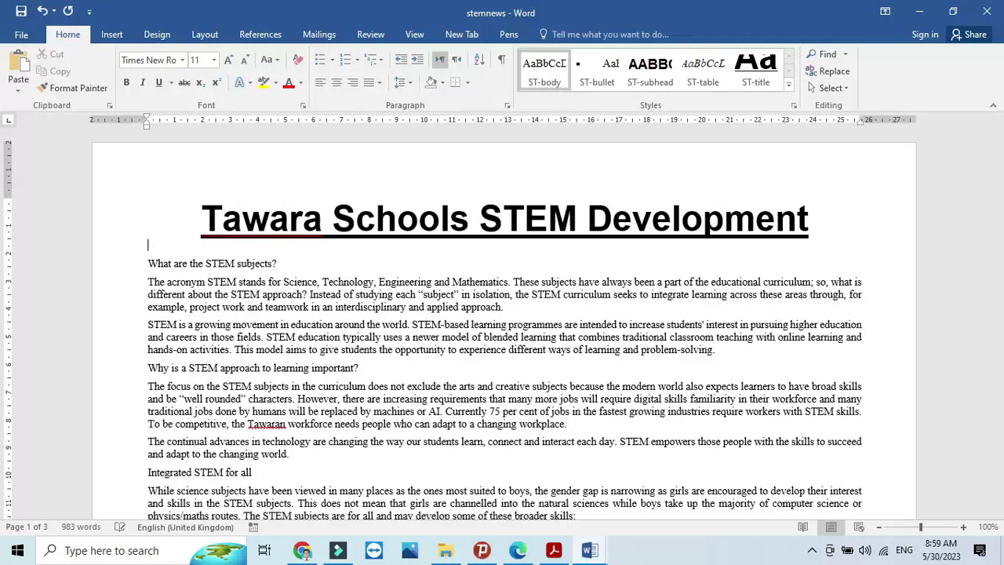
key("ctrl+v")
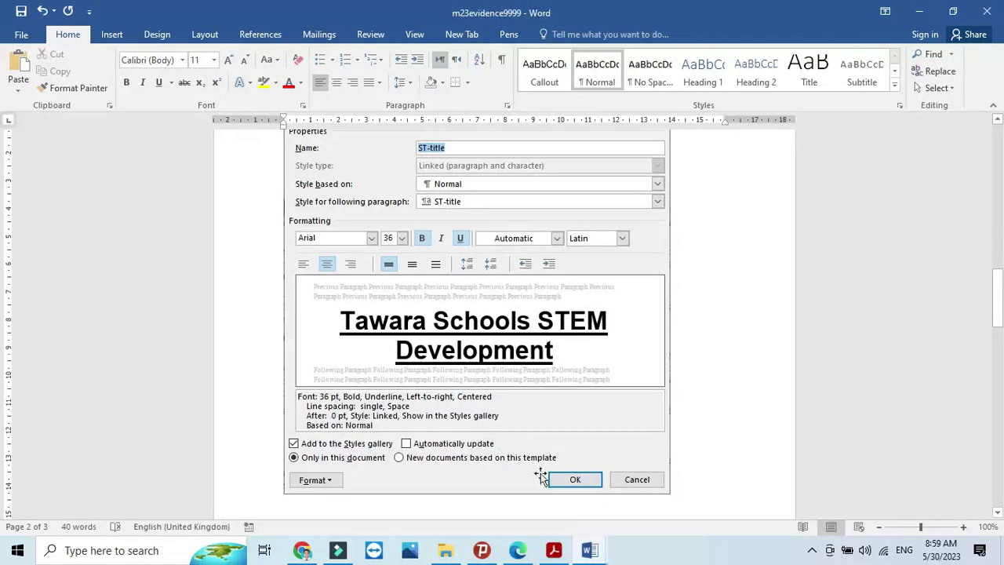
- Read question 7 in the question paper, then return to the stemnews document
key("alt+Tab")
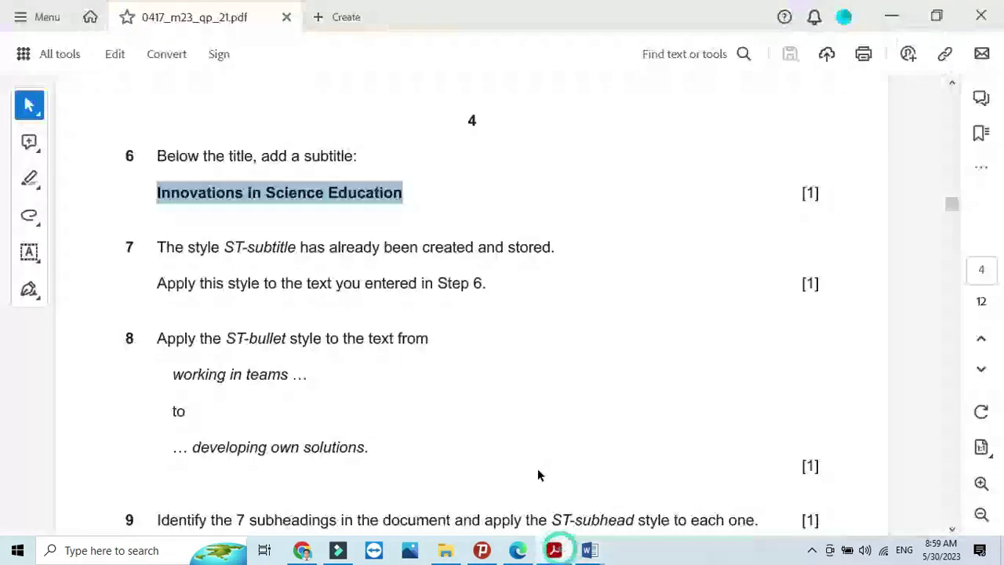
left_click_drag(160, 248, 325, 249)
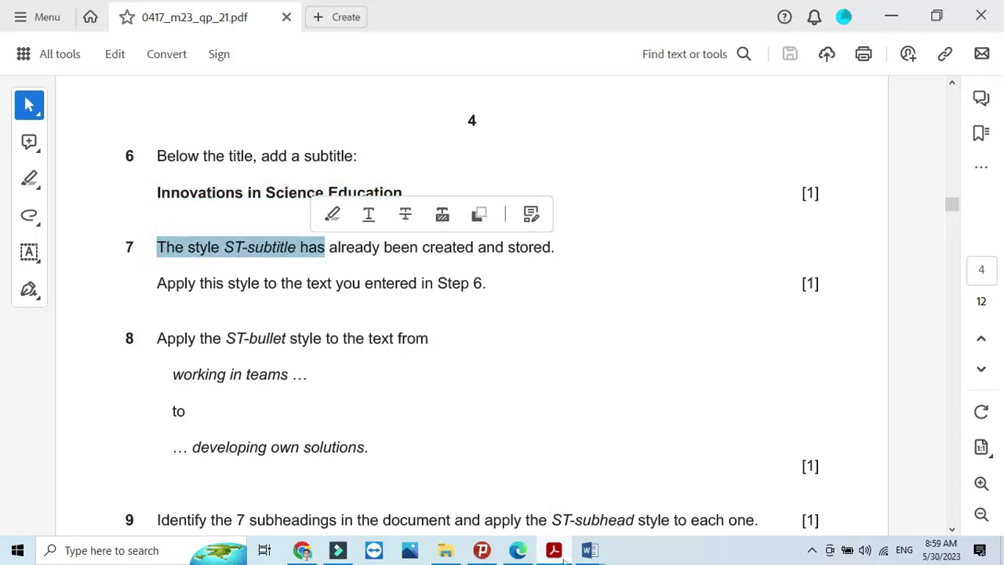
key("alt+Tab")
left_click(590, 482)
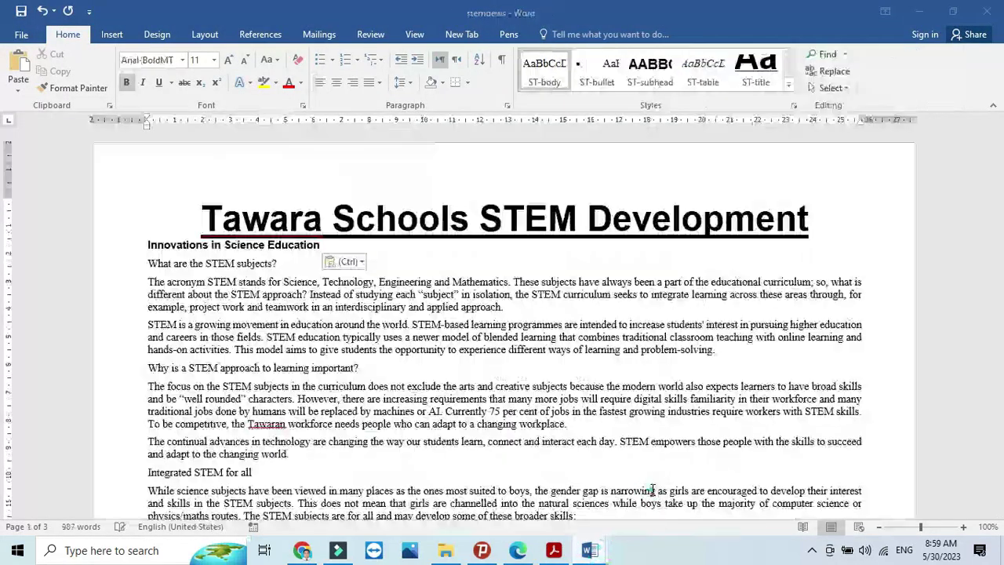
- Apply the ST-subtitle style to the 'Innovations in Science Education' line
left_click_drag(320, 244, 168, 245)
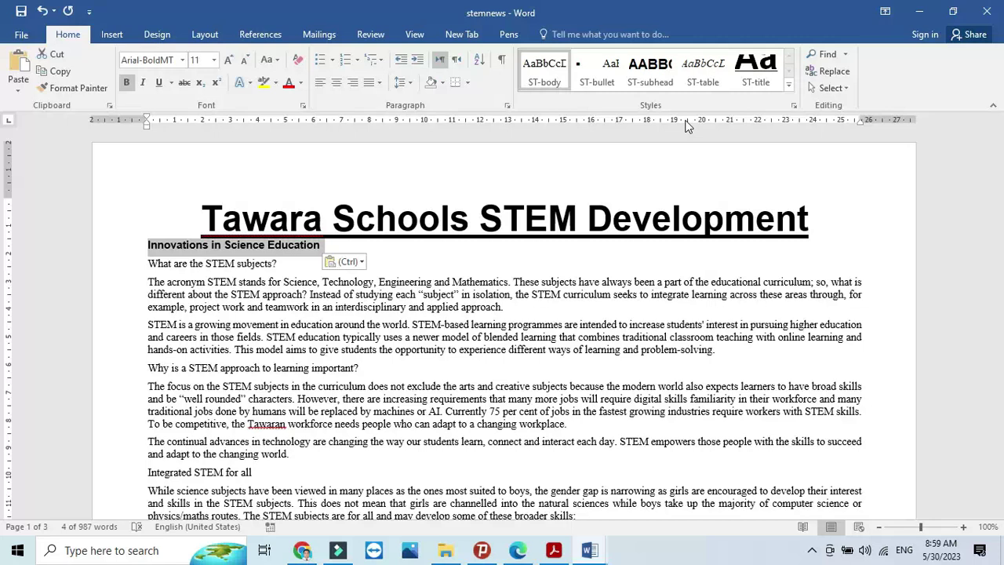
left_click(790, 84)
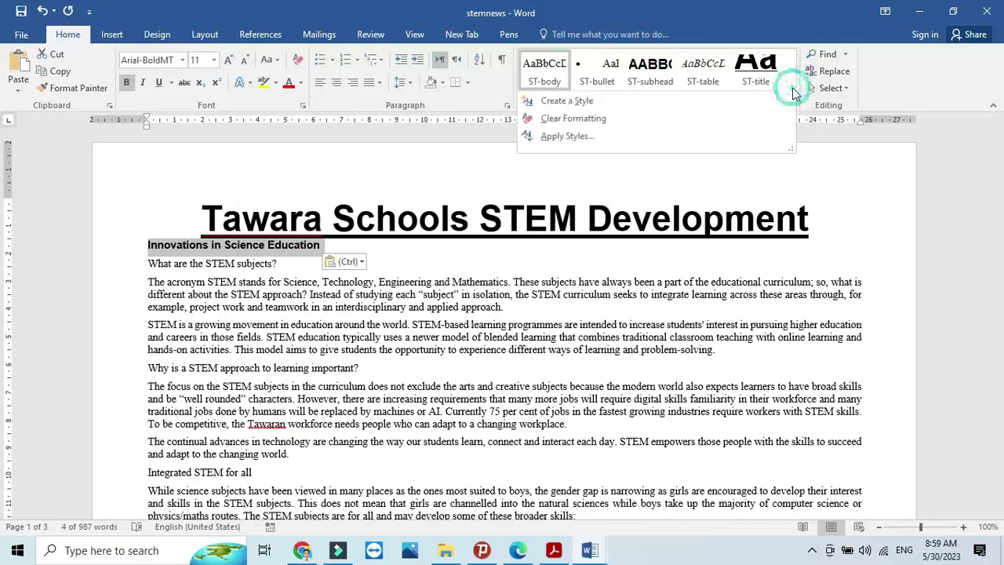
left_click(873, 168)
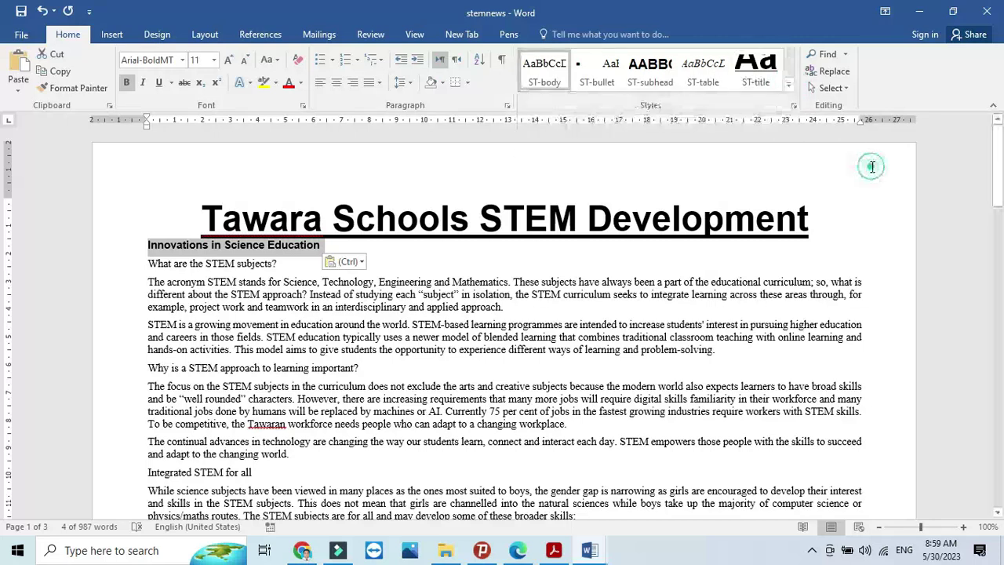
left_click(794, 105)
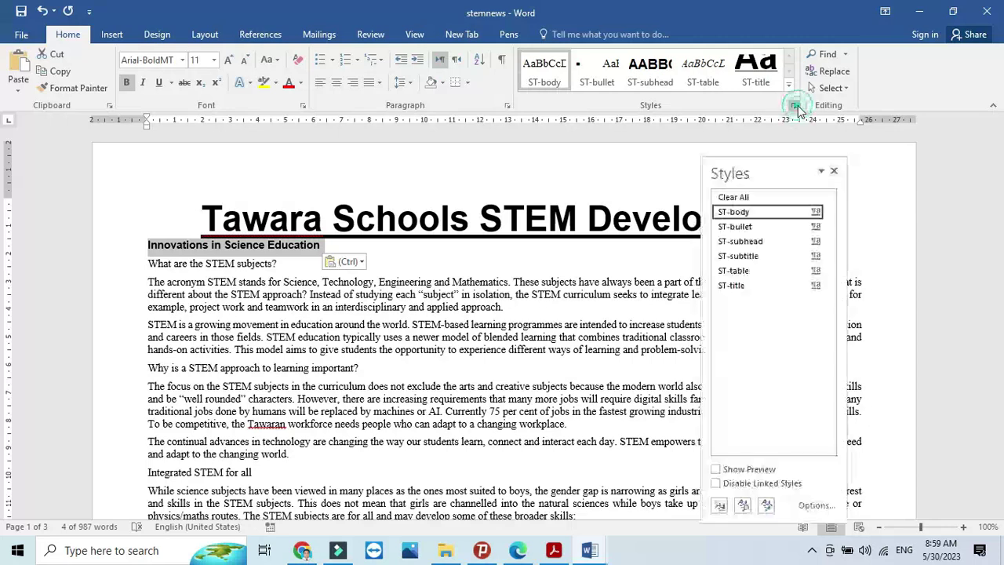
left_click(753, 256)
left_click(536, 249)
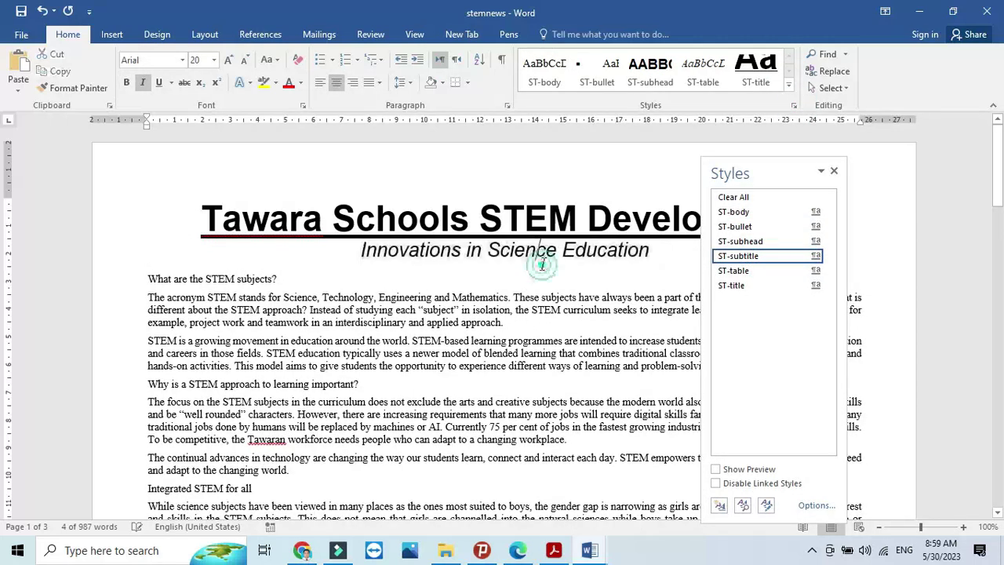
left_click(833, 171)
left_click(554, 550)
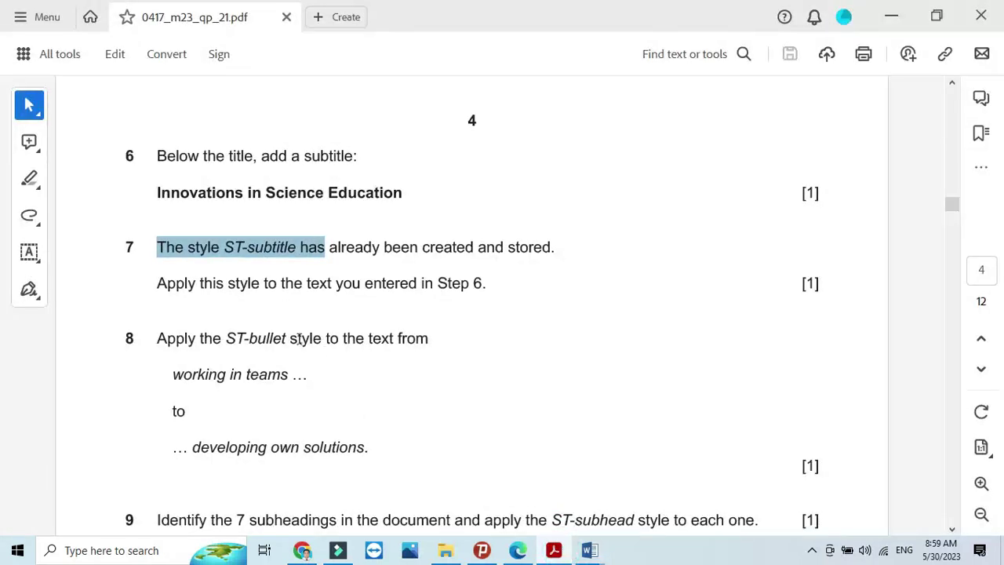
- Mark question 8's instruction about applying the ST-bullet style
scroll(270, 345, "down", 2)
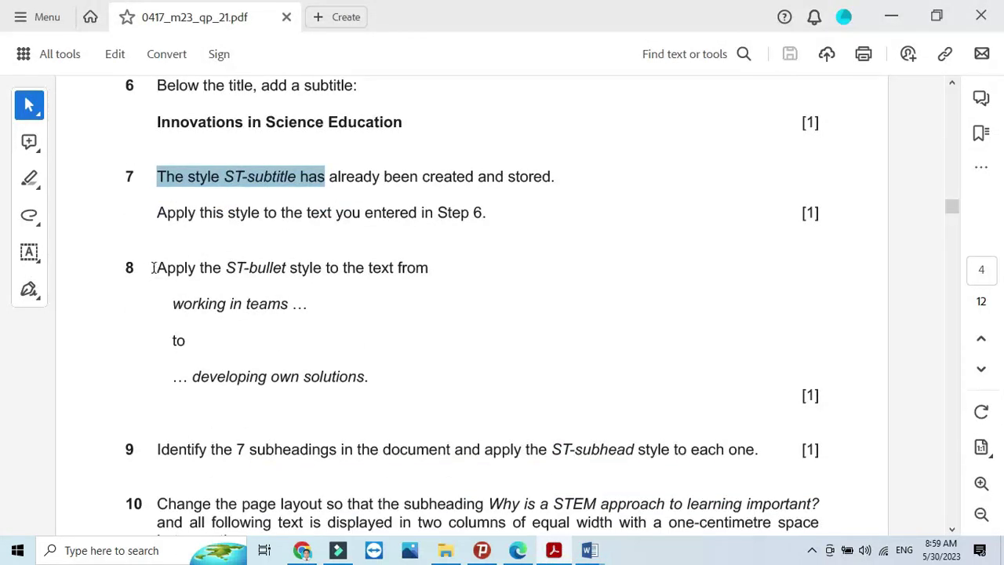
left_click_drag(155, 267, 428, 270)
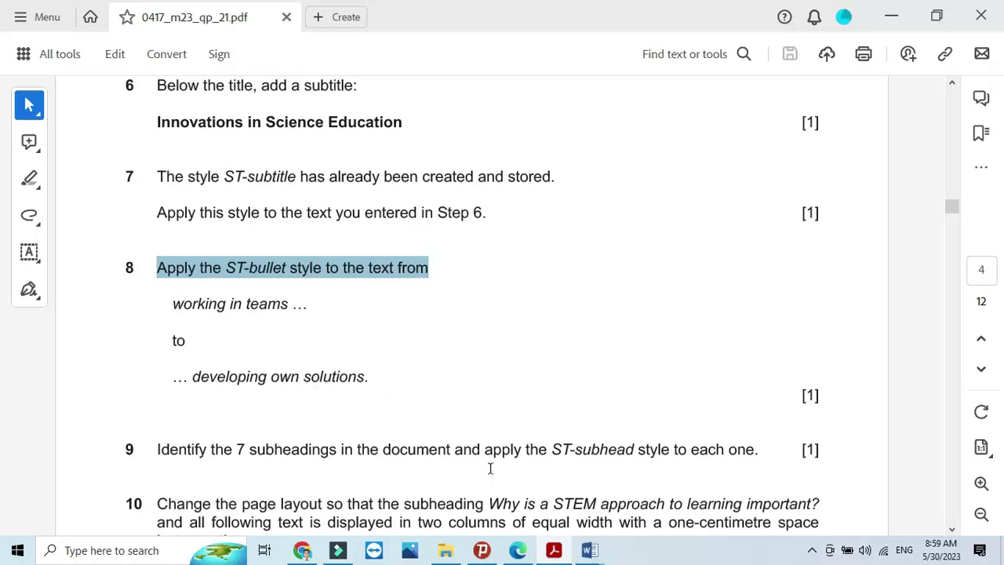
- Apply ST-bullet to the six skills from 'working in teams' to 'developing own solutions'
mouse_move(589, 550)
left_click(650, 511)
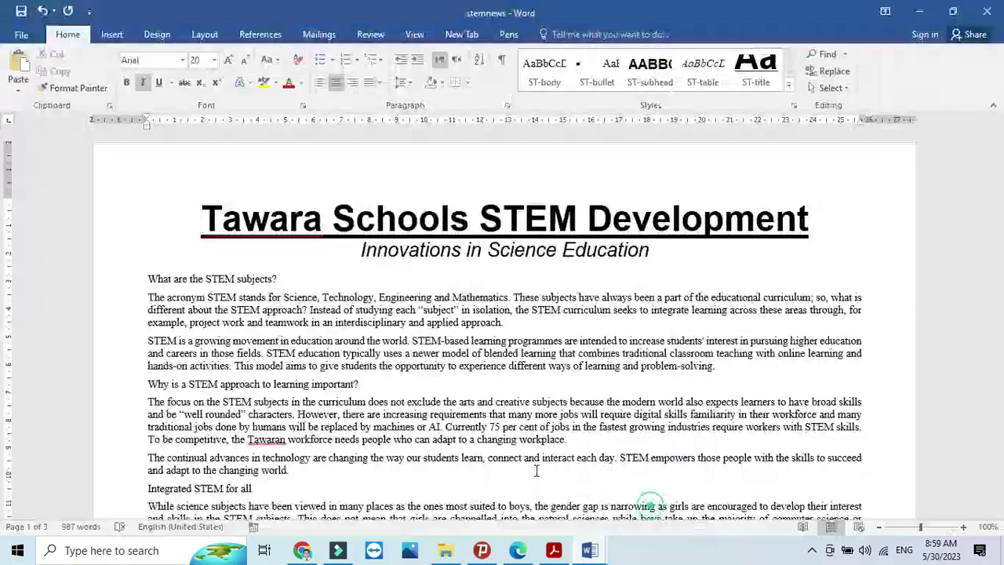
scroll(316, 397, "down", 10)
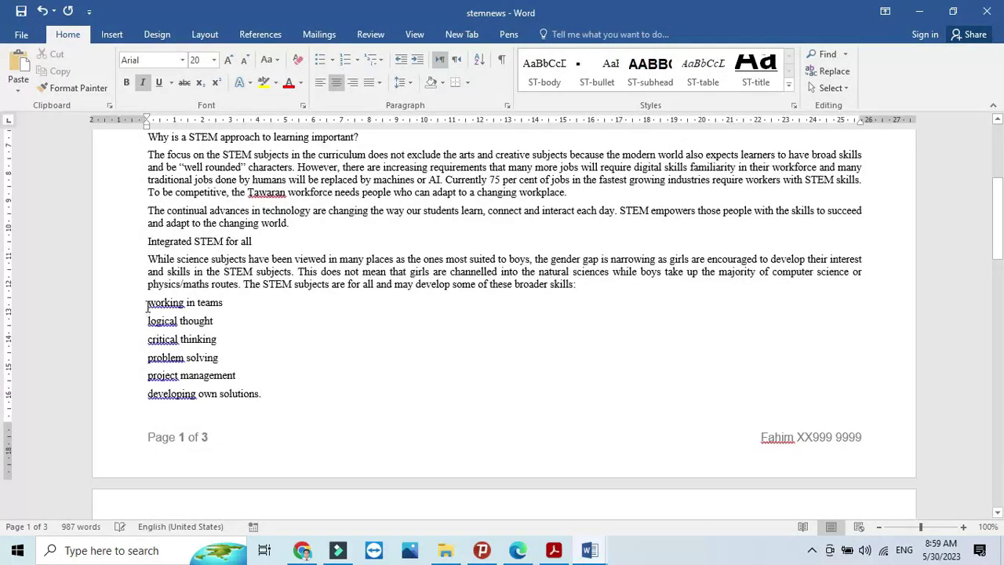
left_click_drag(148, 303, 265, 395)
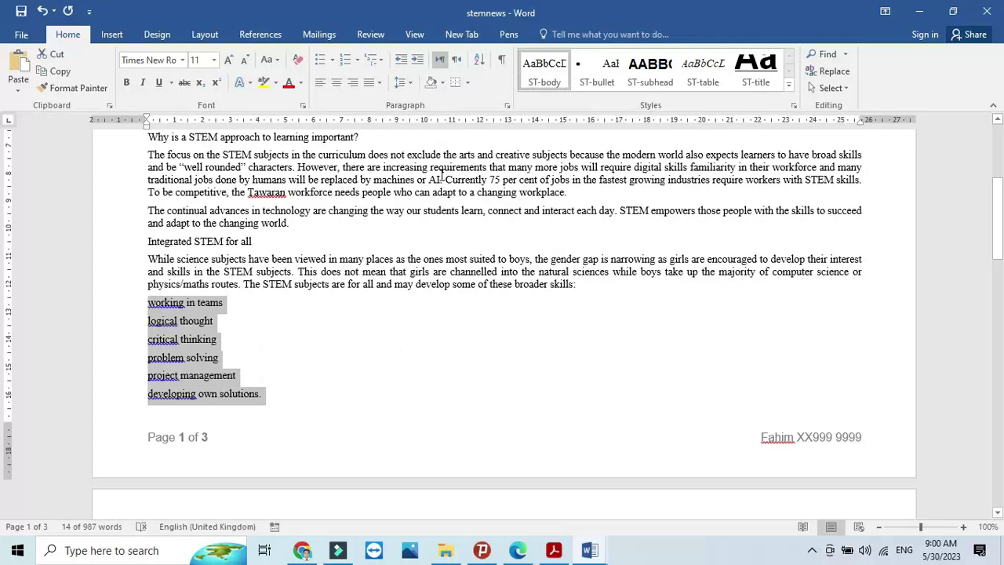
left_click(607, 83)
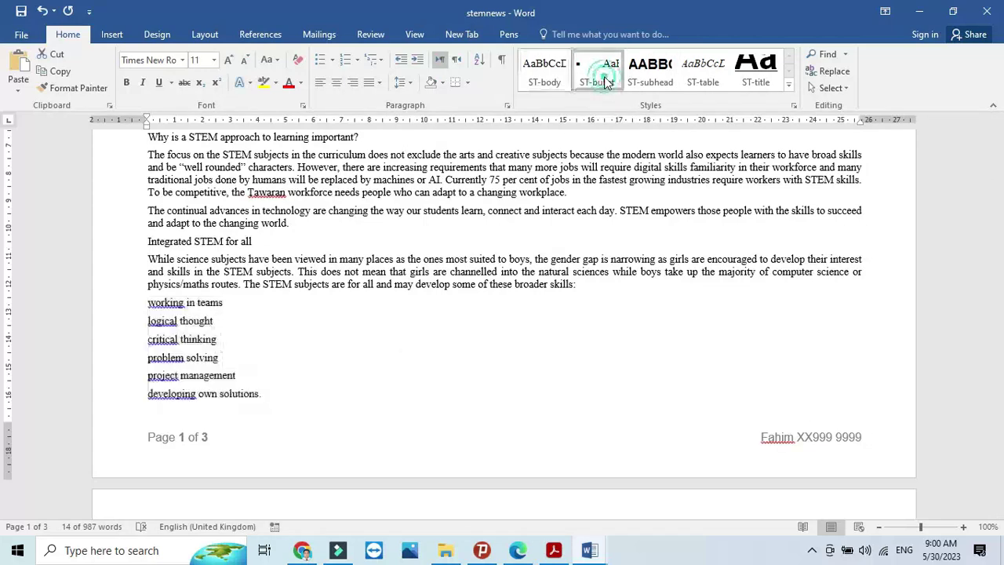
- Read question 9 on styling the 7 subheadings with ST-subhead, then minimise the question paper
left_click(555, 551)
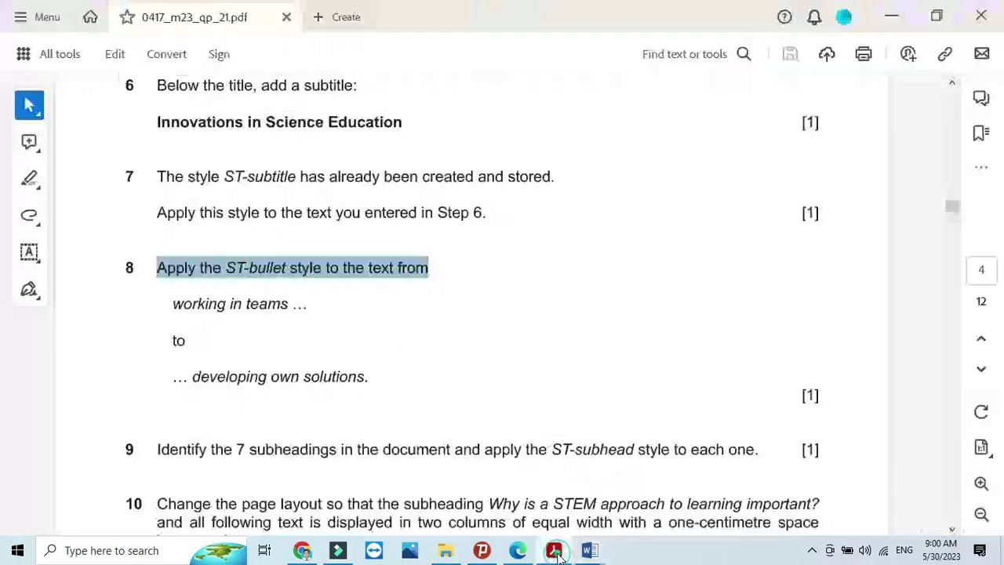
scroll(374, 350, "down", 2)
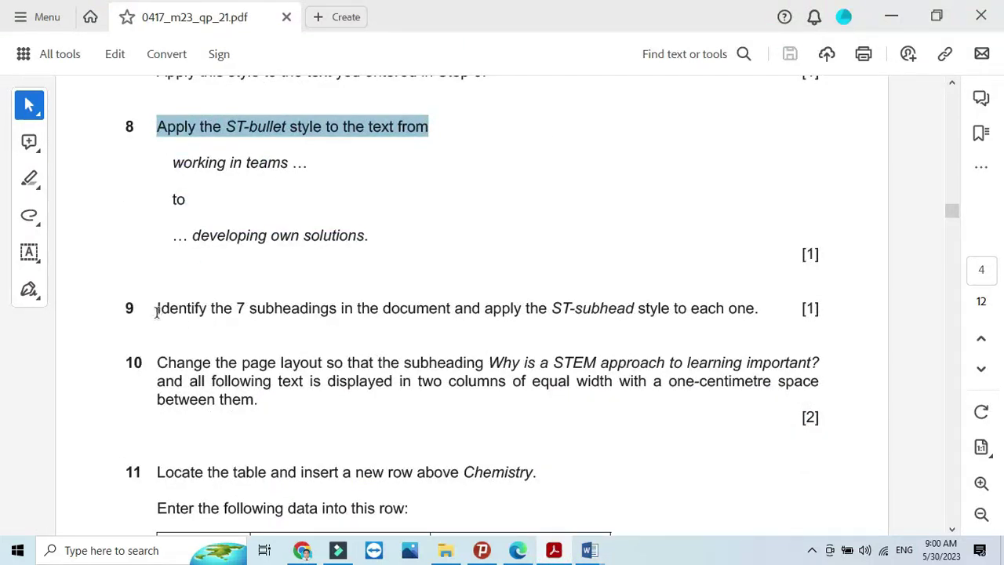
left_click_drag(157, 311, 759, 315)
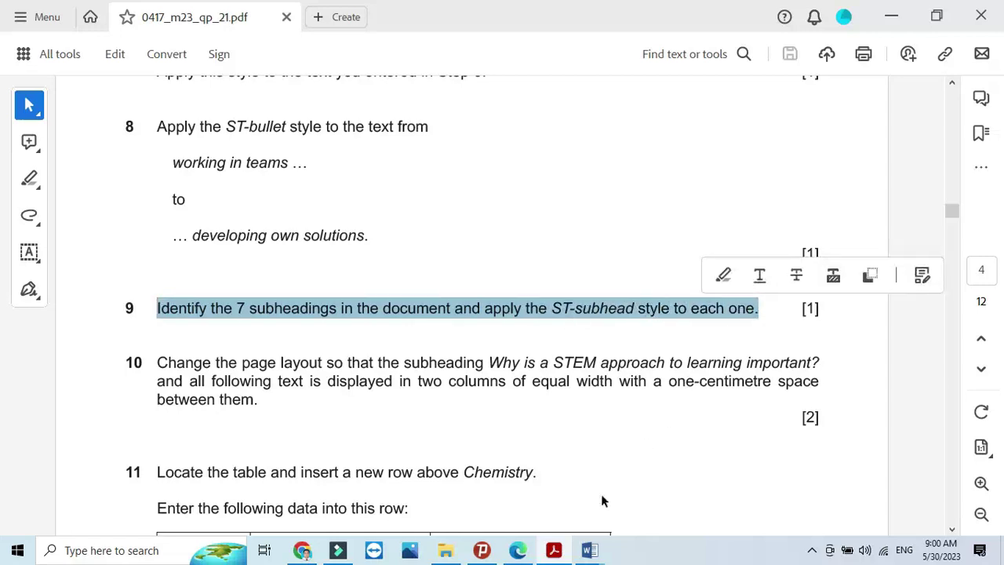
left_click(556, 553)
scroll(361, 361, "up", 4)
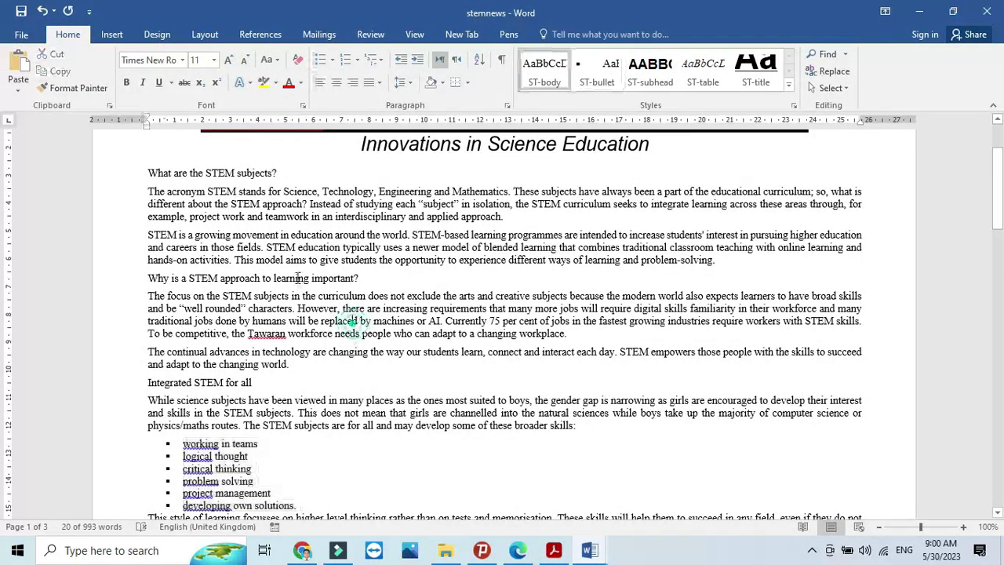
- Multi-select the subheadings from 'What are the STEM subjects?' to 'Why is STEM so important?'
left_click_drag(149, 171, 279, 174)
left_click_drag(149, 276, 351, 279)
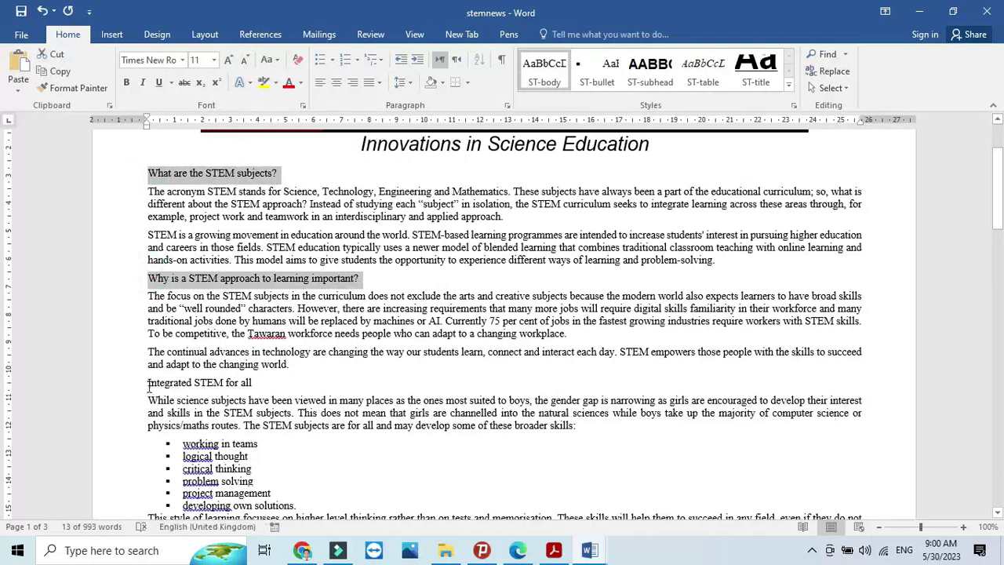
left_click_drag(147, 385, 266, 383)
scroll(267, 383, "down", 6)
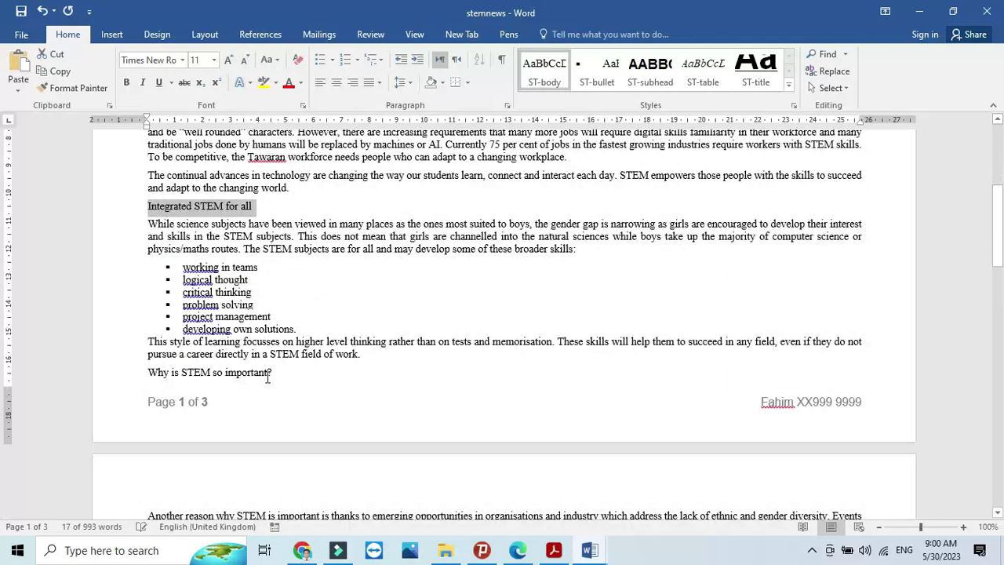
left_click_drag(147, 300, 259, 307)
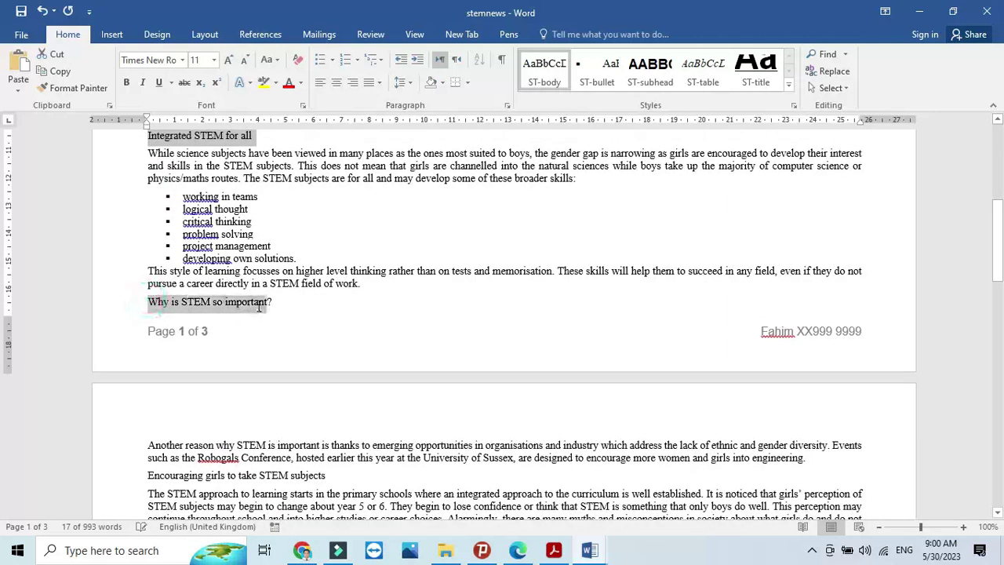
- Add the remaining subheadings through 'Moving into work or higher education' and apply ST-subhead
scroll(260, 347, "down", 2)
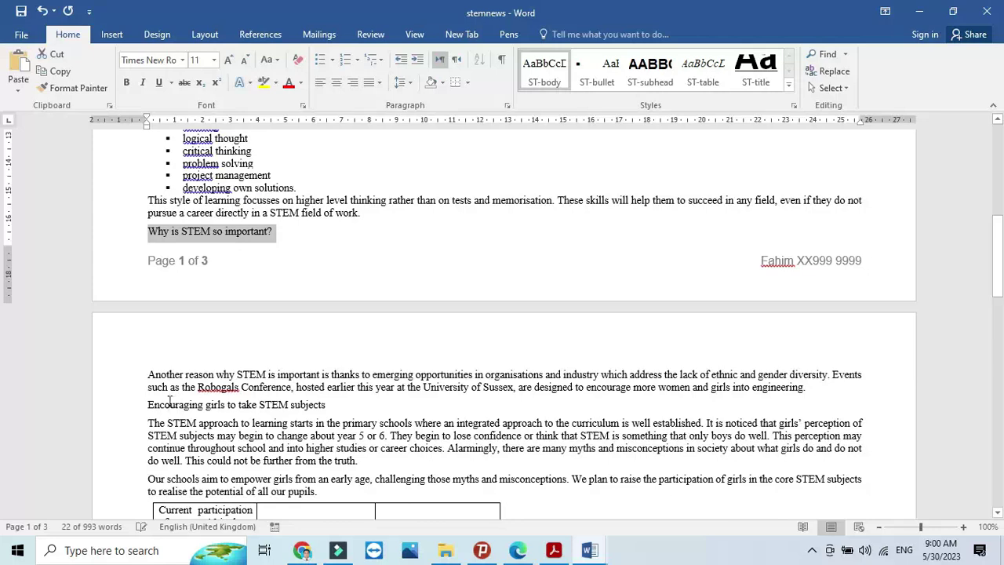
left_click_drag(147, 404, 328, 406)
scroll(335, 407, "down", 5)
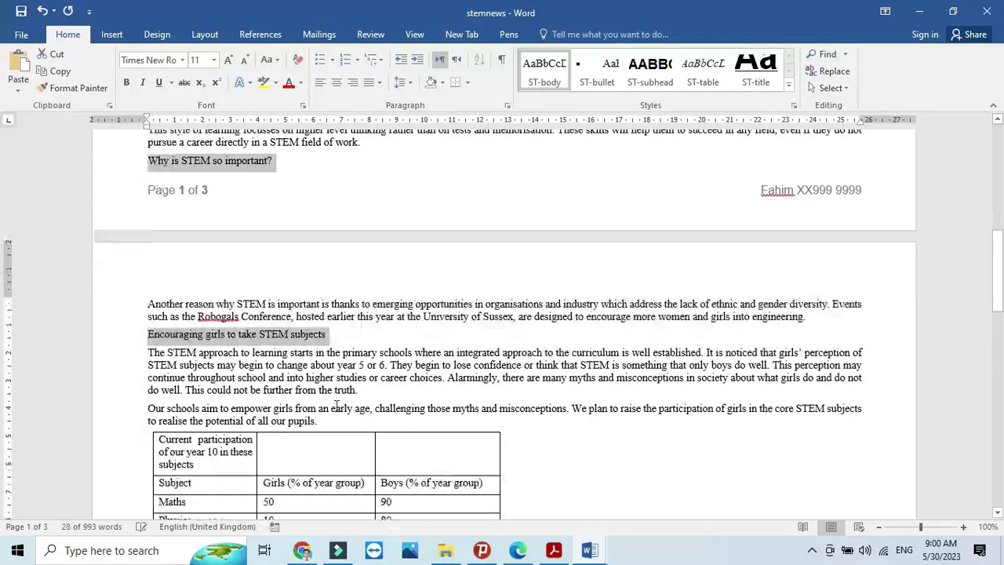
scroll(335, 406, "down", 6)
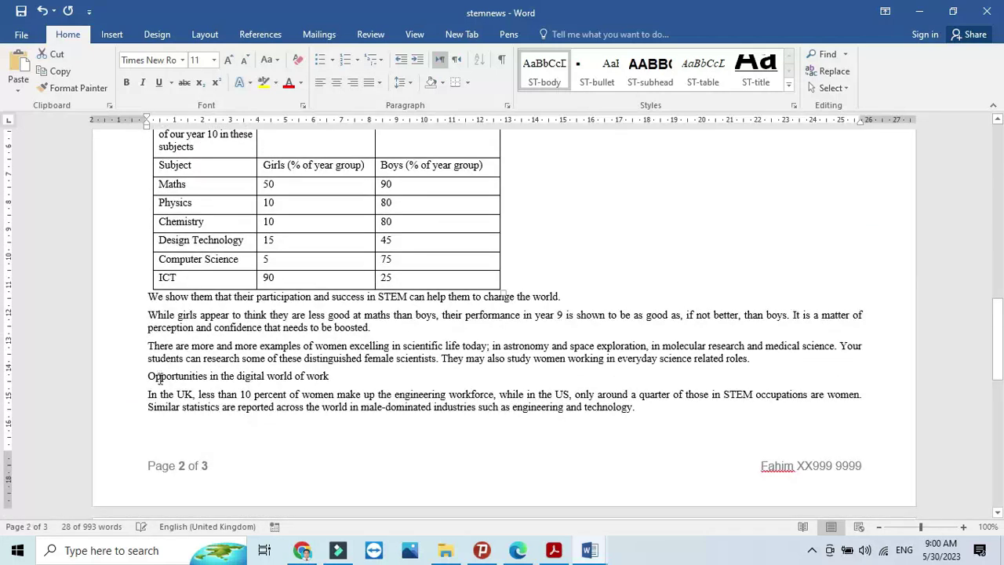
left_click_drag(141, 376, 333, 377)
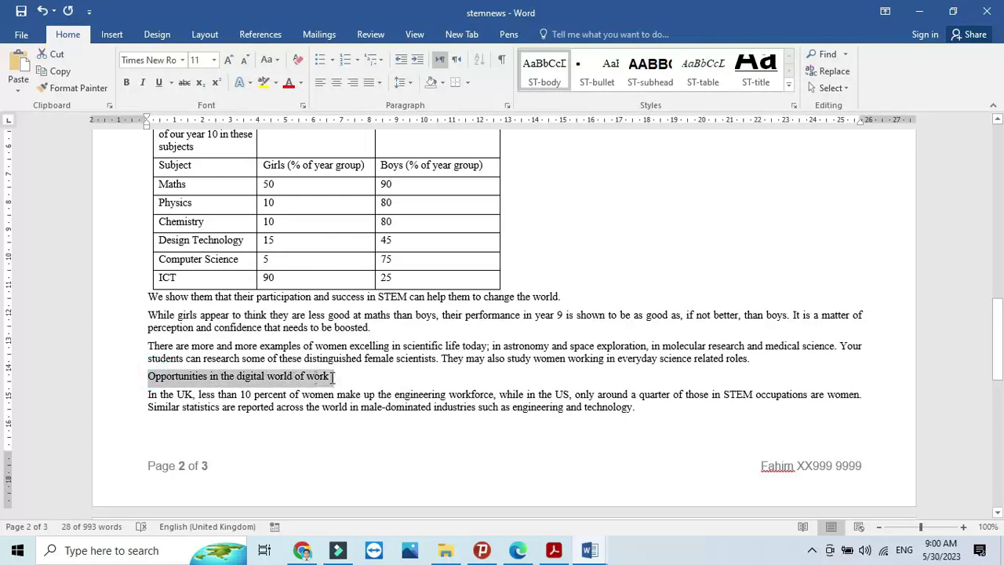
scroll(252, 395, "down", 9)
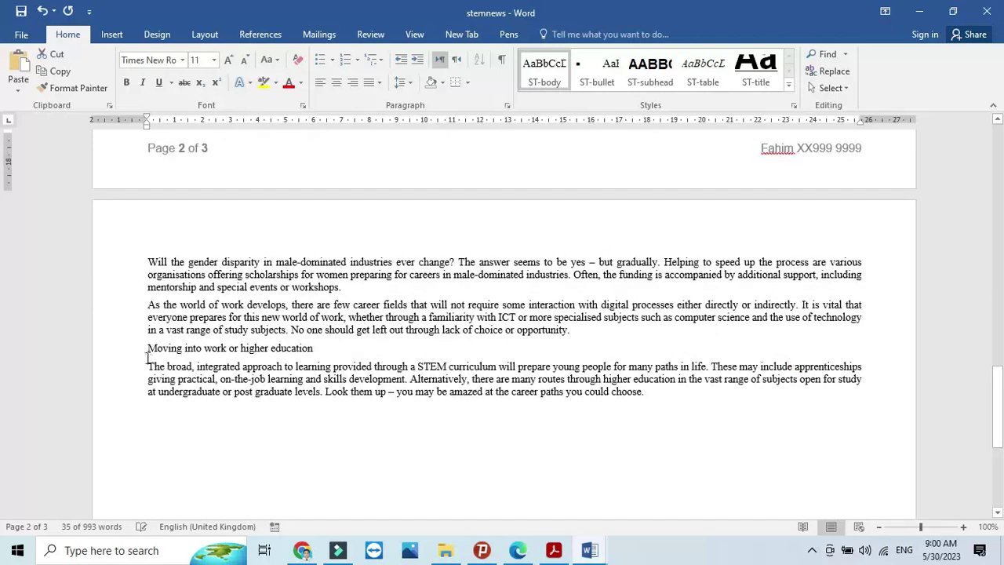
left_click_drag(146, 351, 307, 354)
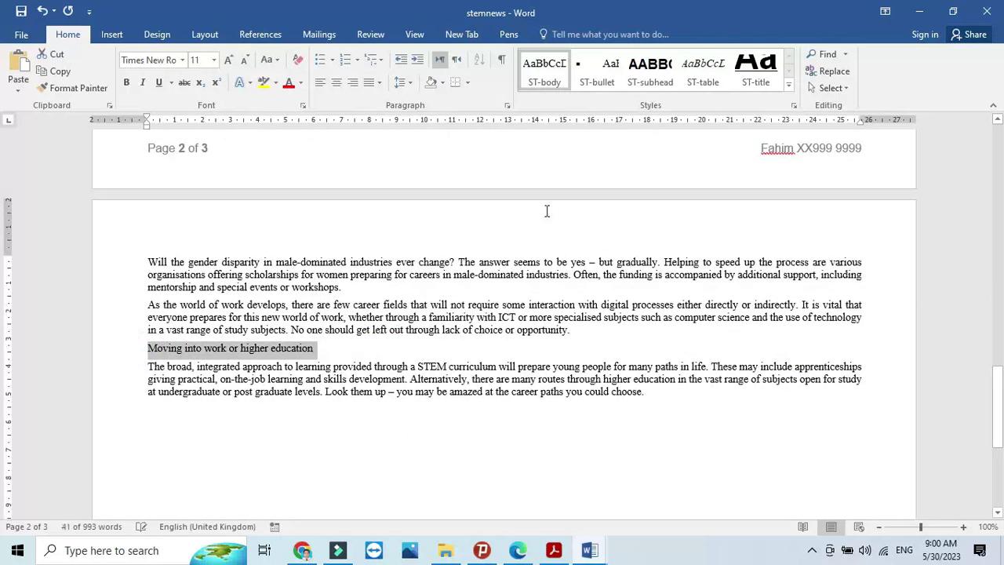
left_click(656, 74)
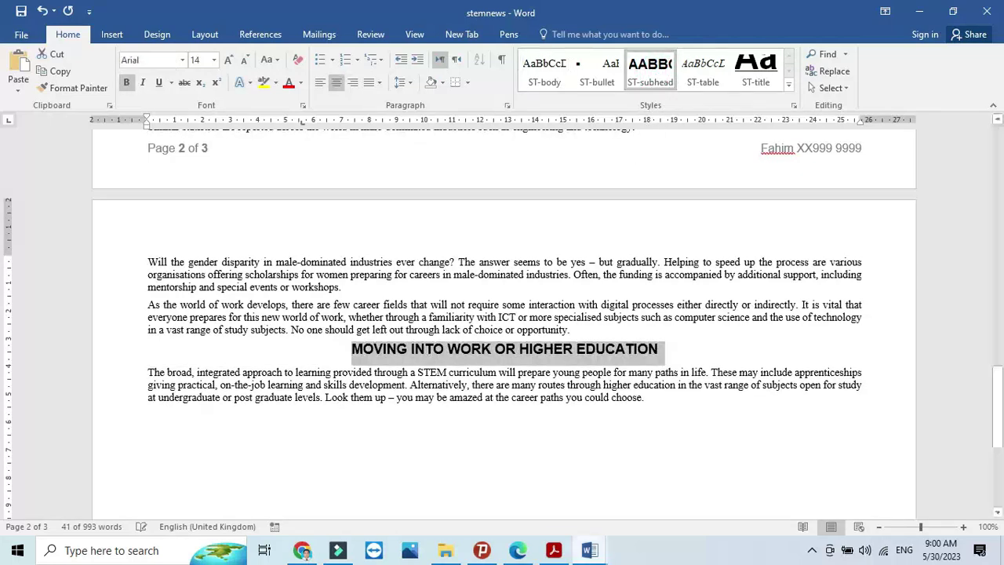
left_click(554, 550)
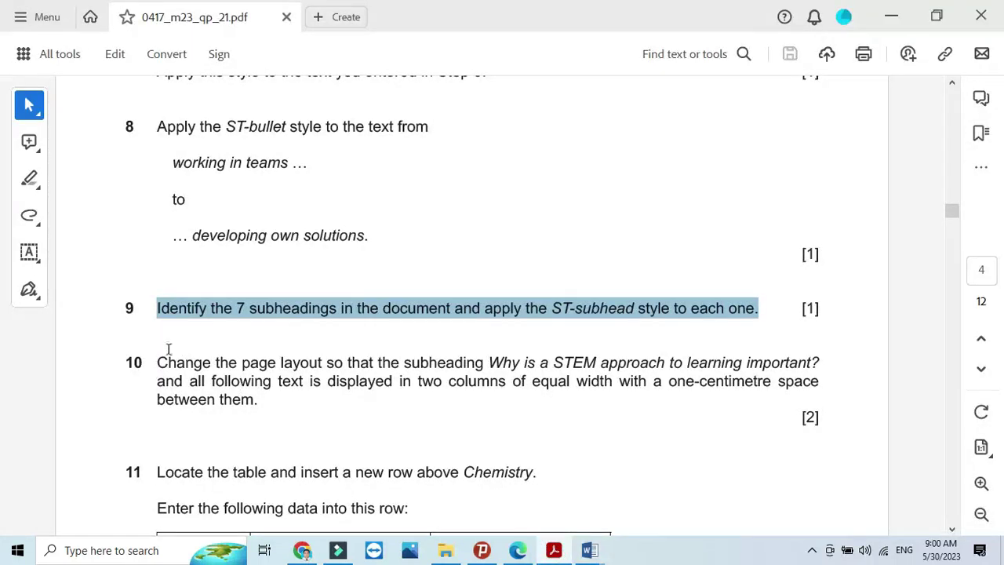
- Read question 10, marking the two-column and one-centimetre spacing requirements
left_click_drag(156, 367, 506, 367)
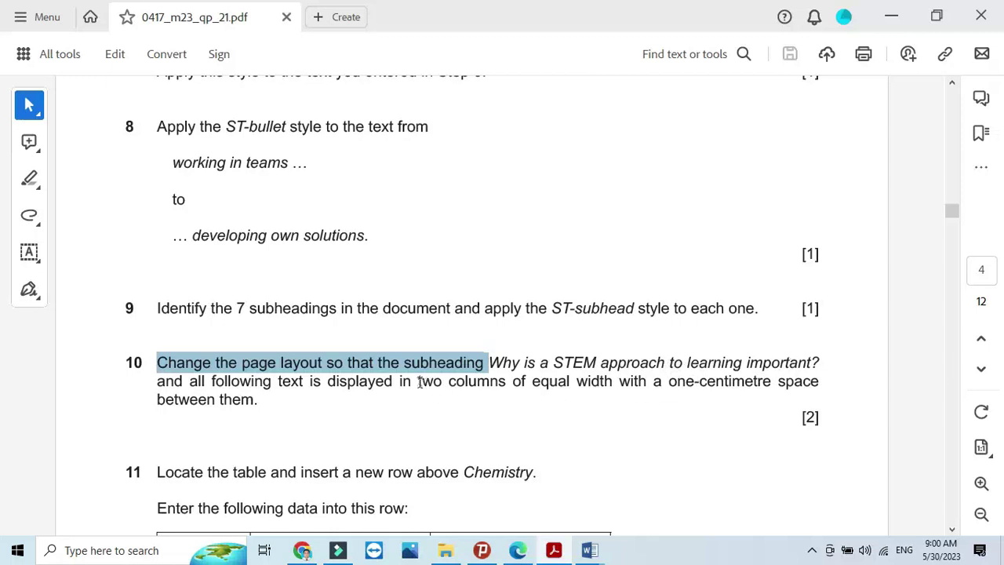
left_click_drag(420, 382, 495, 382)
left_click_drag(671, 383, 764, 384)
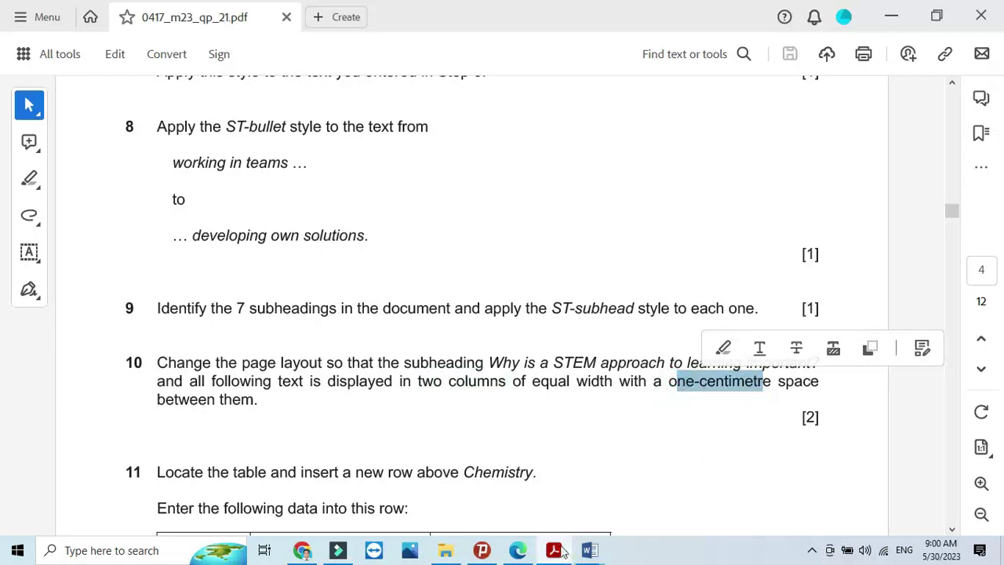
left_click(589, 550)
scroll(420, 380, "up", 10)
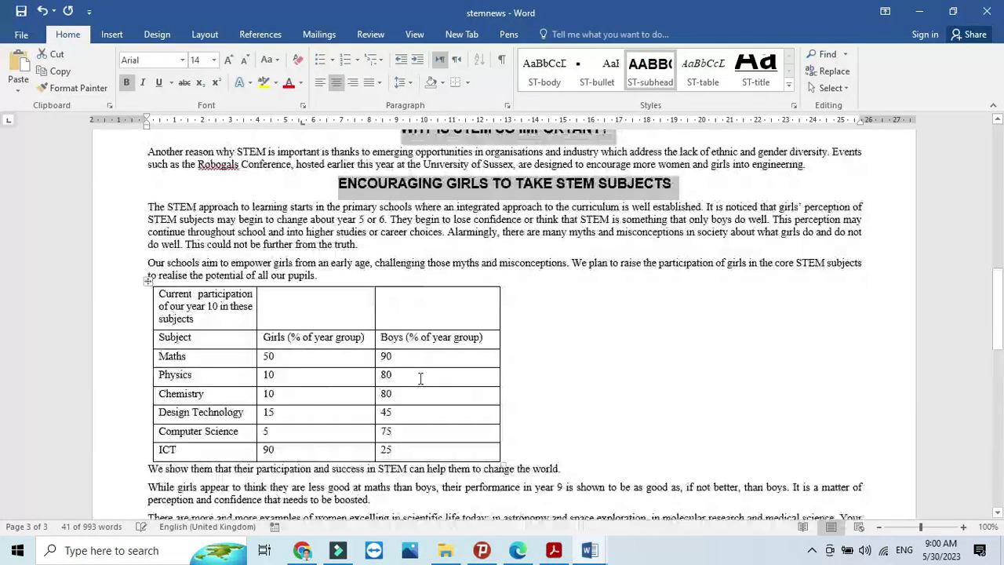
- Set the text from the second subheading onward to two equal columns spaced 1 cm apart
scroll(420, 380, "up", 15)
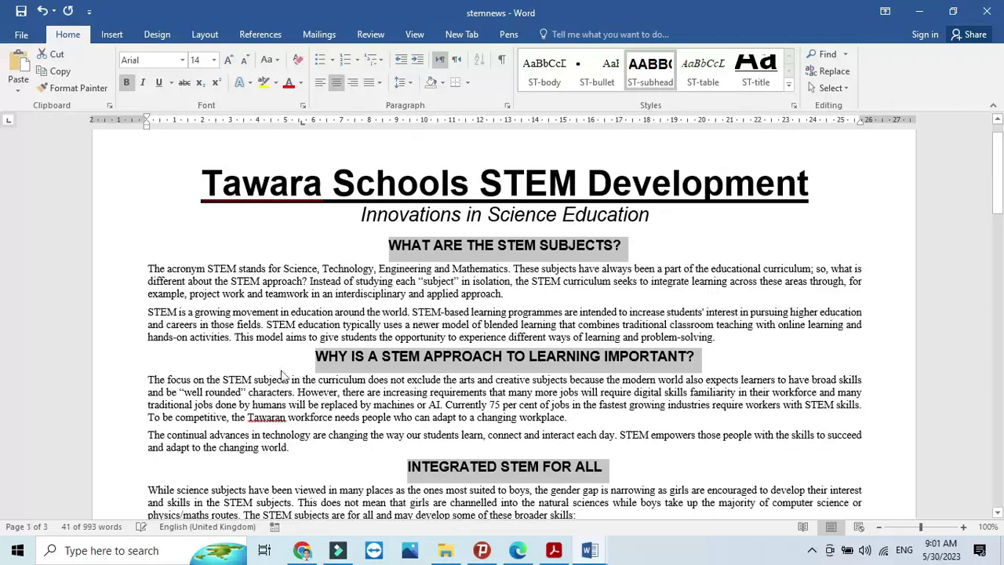
left_click_drag(298, 355, 649, 400)
left_click(205, 33)
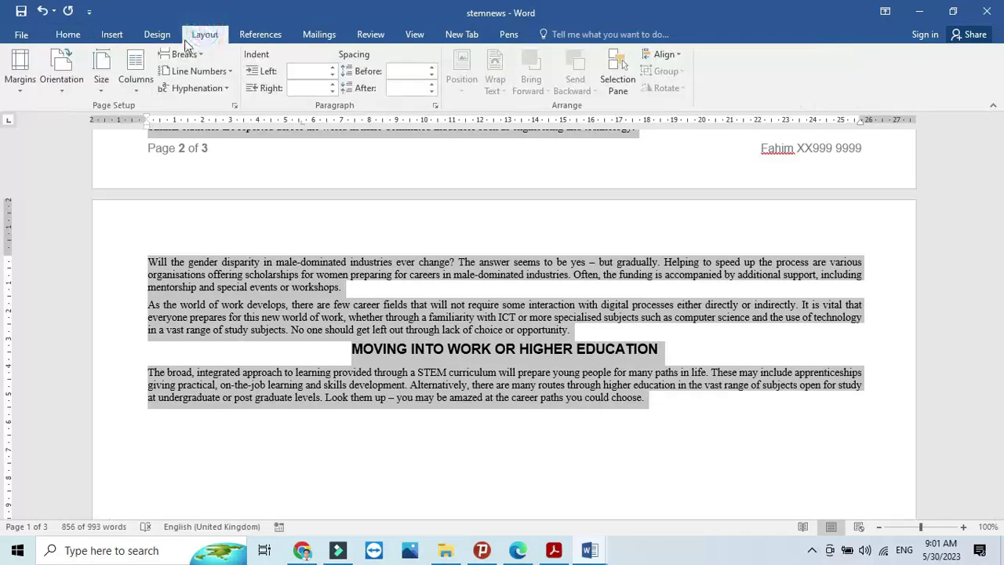
left_click(135, 94)
left_click(166, 268)
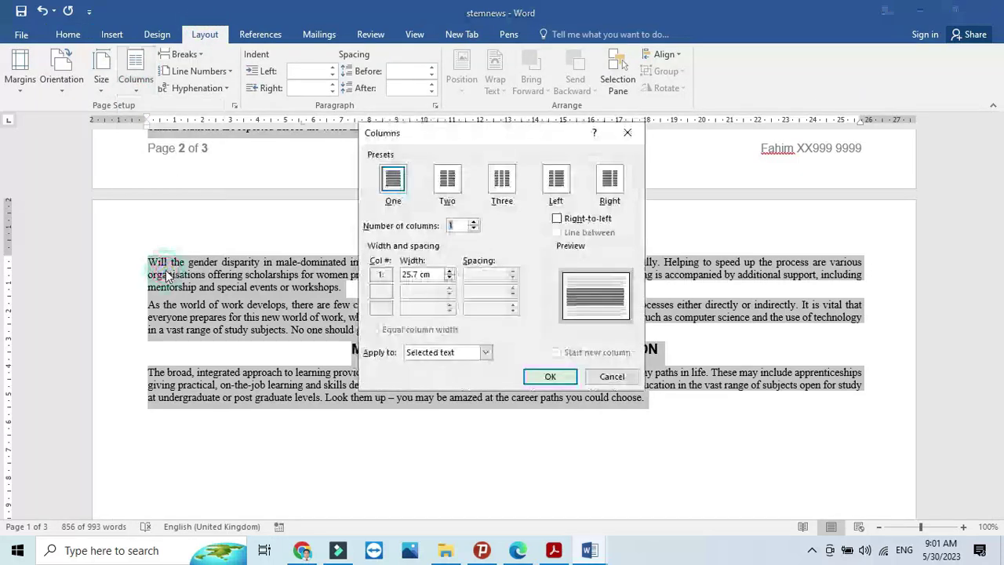
left_click(447, 182)
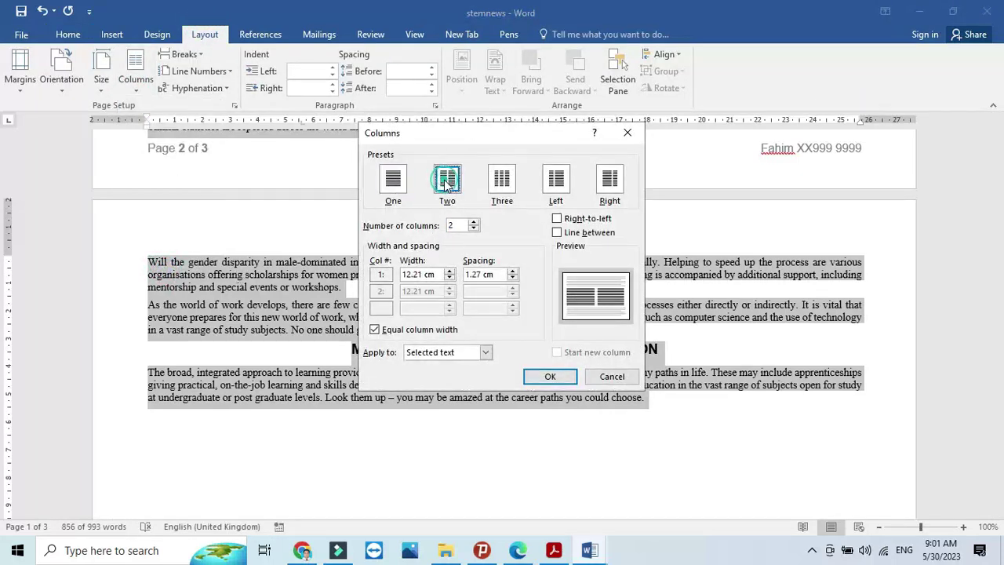
left_click(513, 278)
left_click(513, 278)
left_click(513, 278)
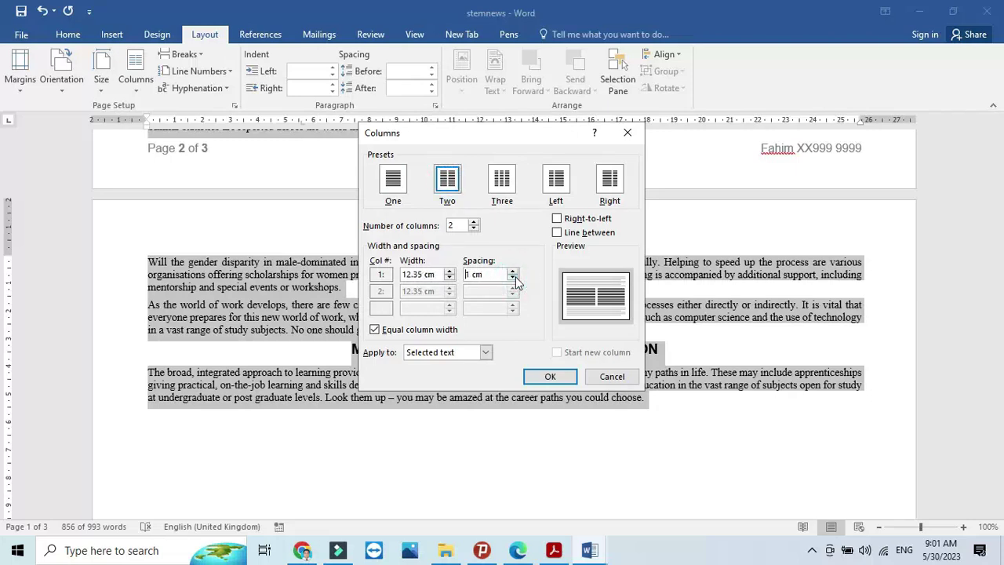
left_click(551, 375)
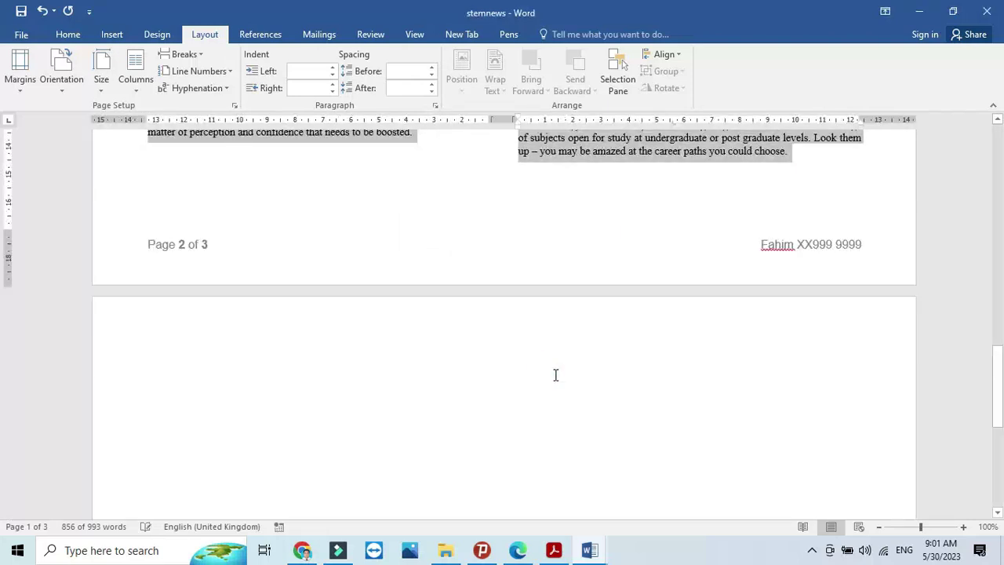
- Read question 11 on adding a Biology row above Chemistry, then return to the table
left_click(553, 550)
scroll(419, 379, "down", 3)
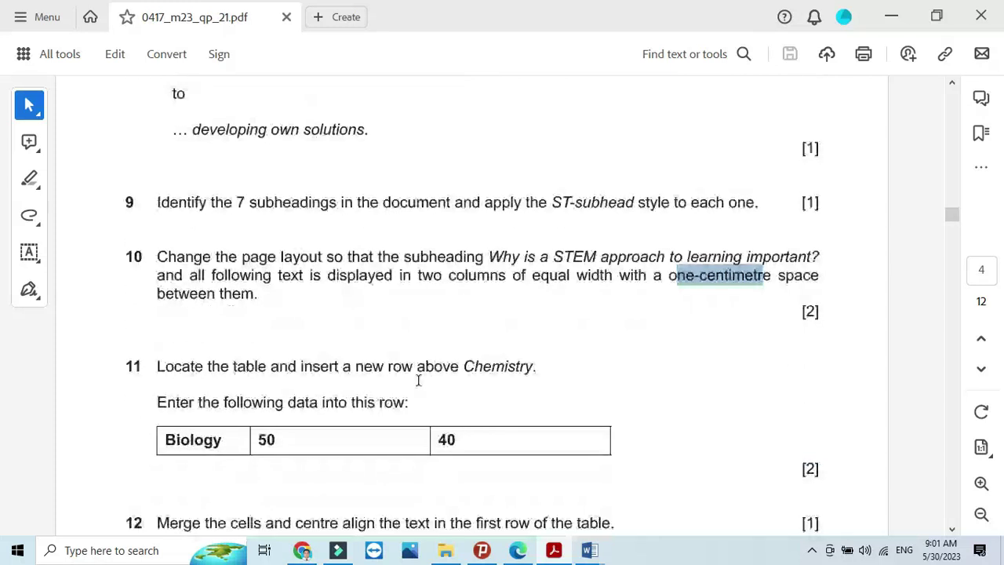
scroll(418, 379, "down", 1)
left_click_drag(154, 262, 540, 276)
left_click(590, 550)
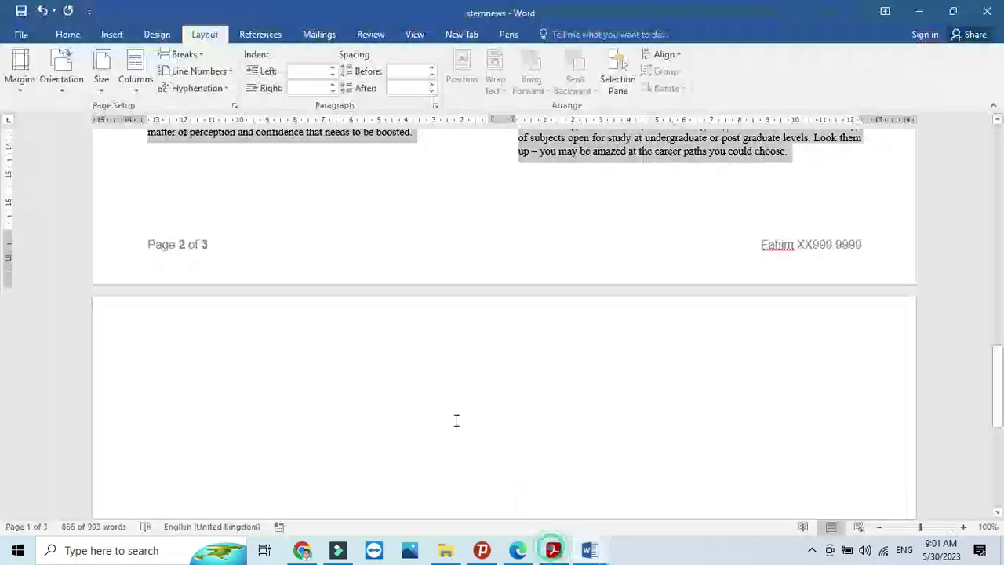
scroll(423, 356, "down", 1)
scroll(423, 357, "up", 12)
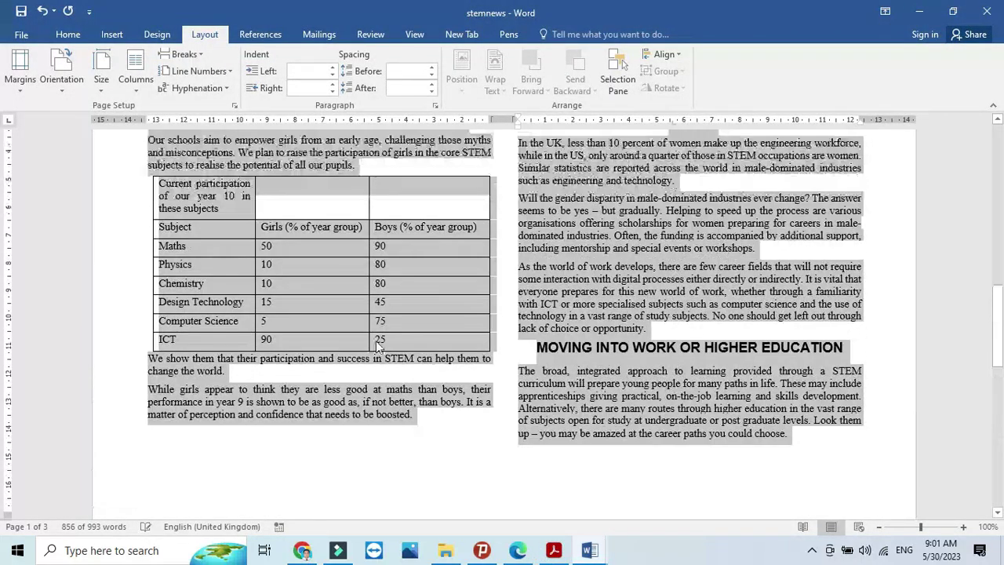
- Insert a new table row above Chemistry and start typing the Biology entry
left_click(289, 305)
left_click(219, 283)
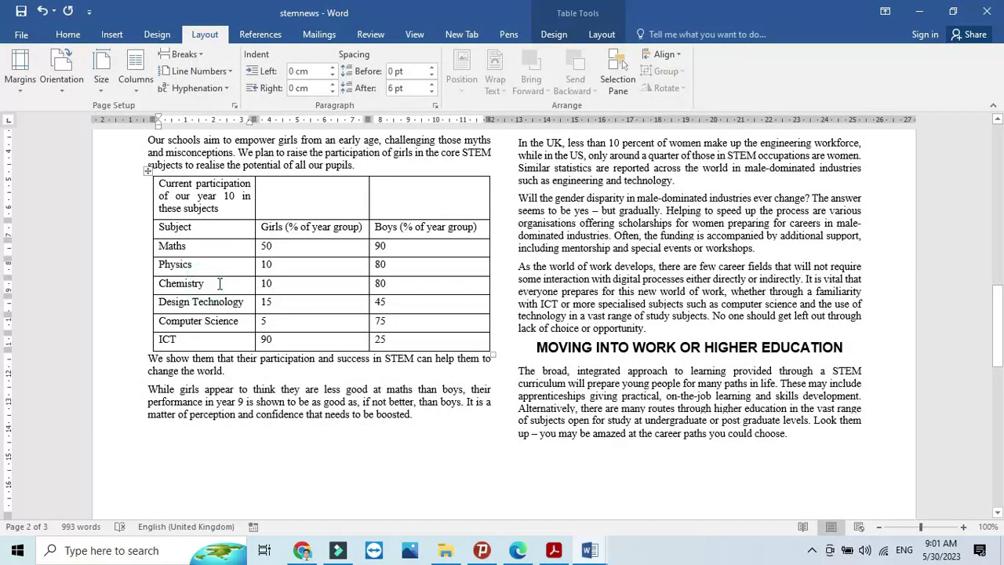
right_click(219, 286)
left_click(400, 314)
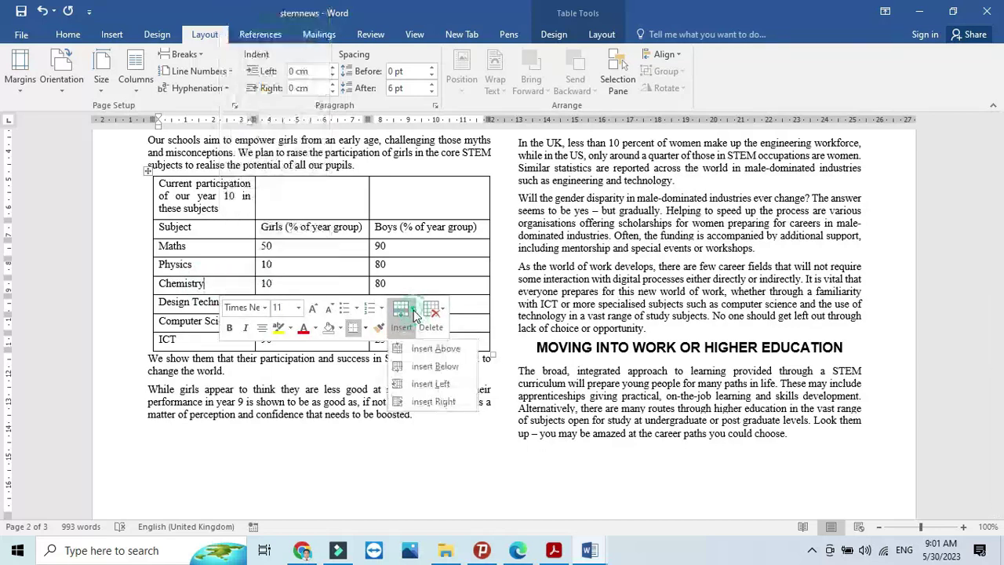
left_click(434, 351)
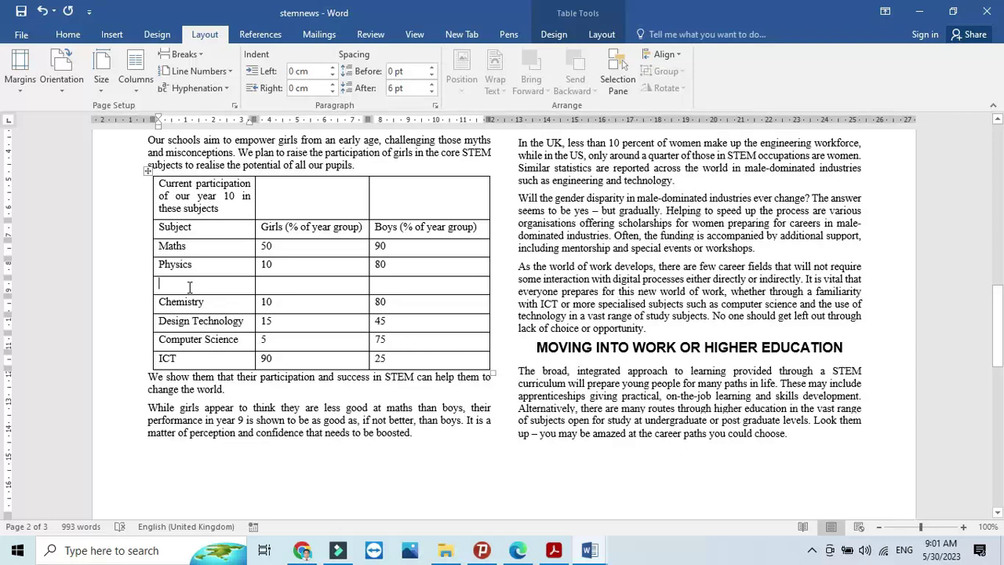
type("Biology")
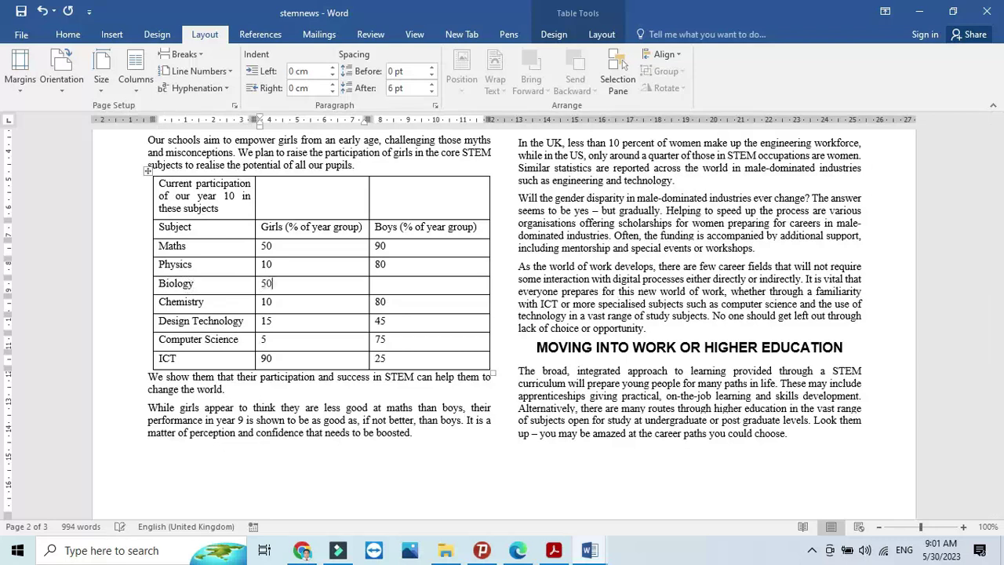
- Read question 12 about merging and centring the table's first row
key("alt+Tab")
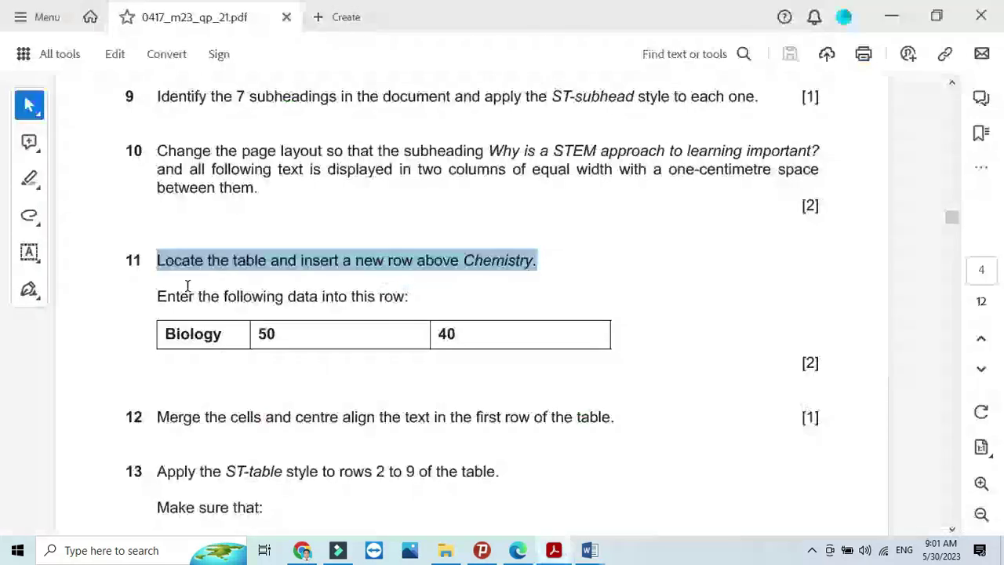
scroll(299, 334, "down", 3)
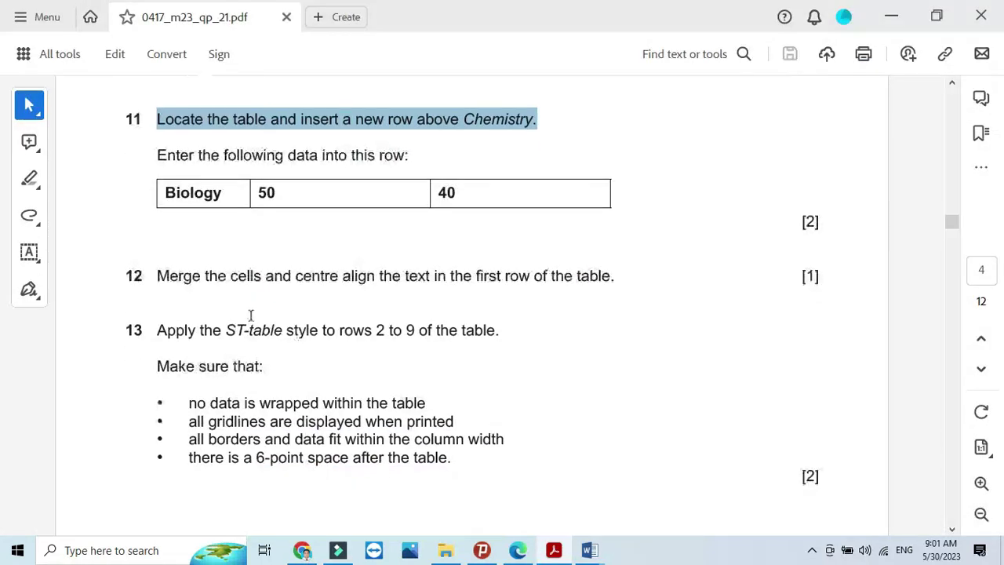
left_click(155, 280)
left_click_drag(155, 280, 617, 280)
key("alt+Tab")
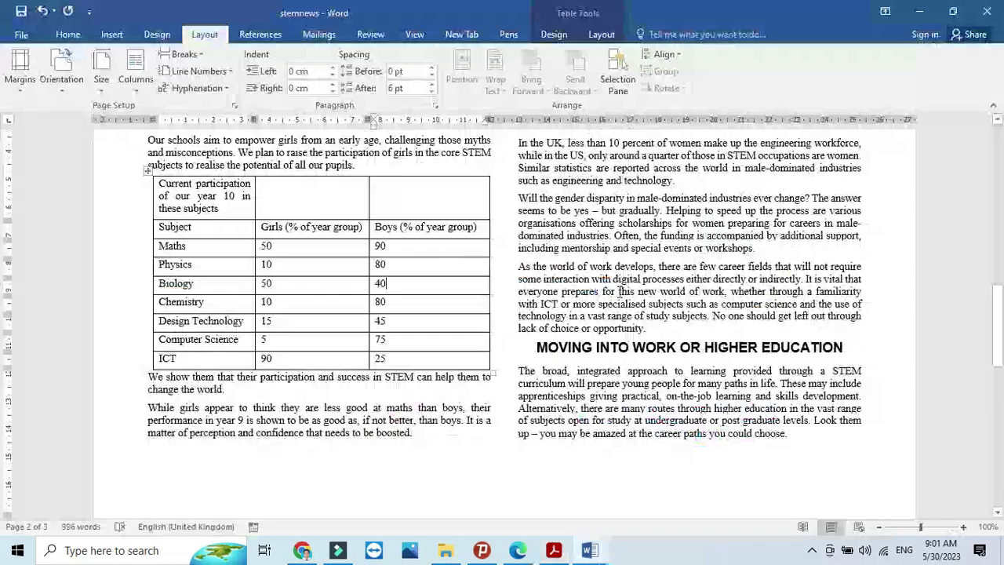
- Merge the table's first row into one cell and centre 'Current participation of our year 10 in these subjects'
left_click_drag(419, 209, 230, 195)
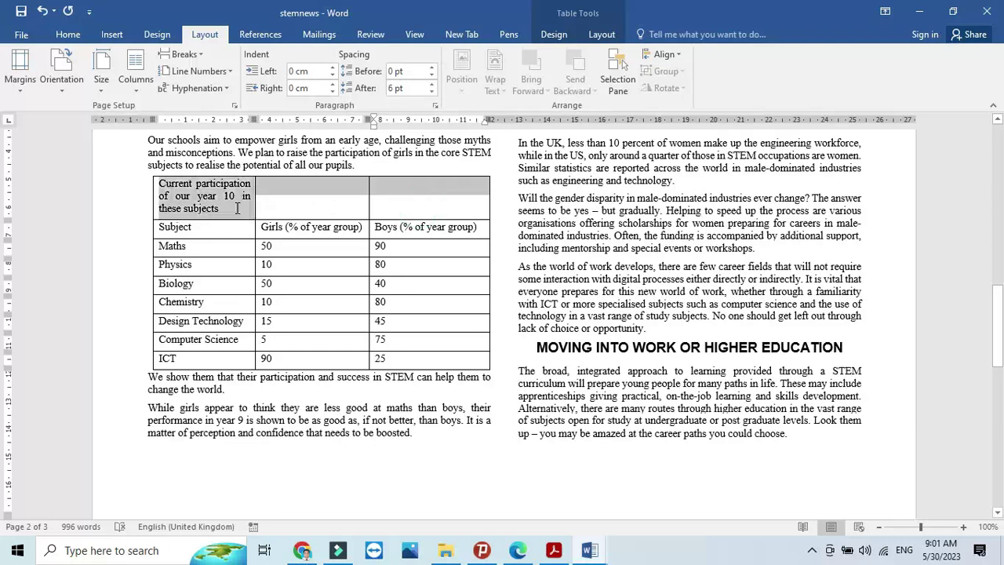
right_click(279, 185)
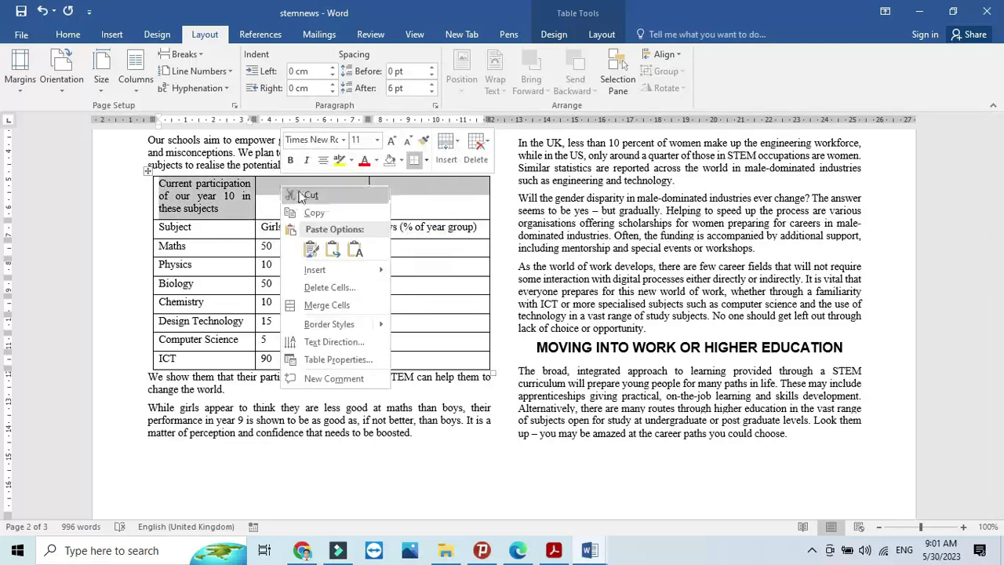
left_click(335, 306)
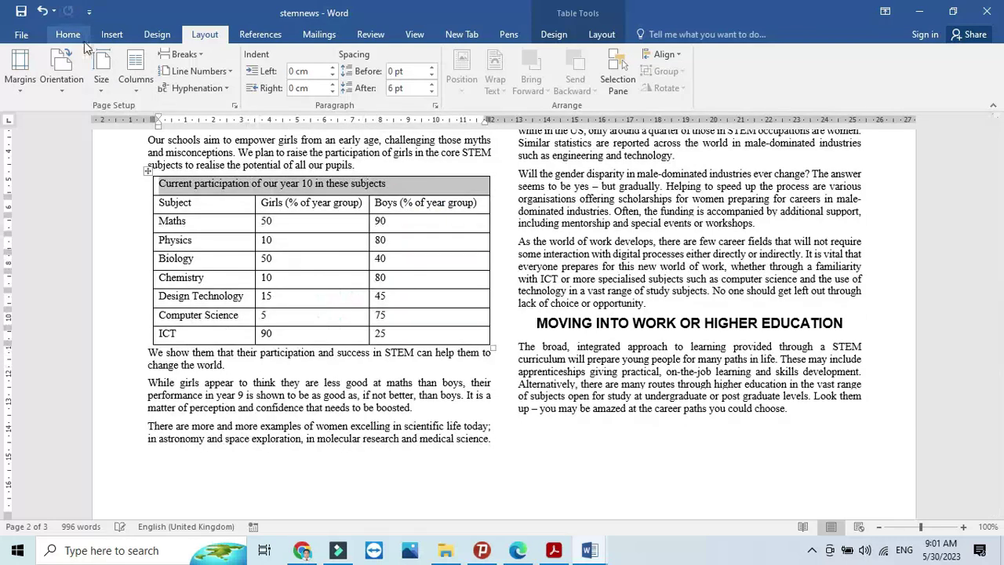
left_click(68, 34)
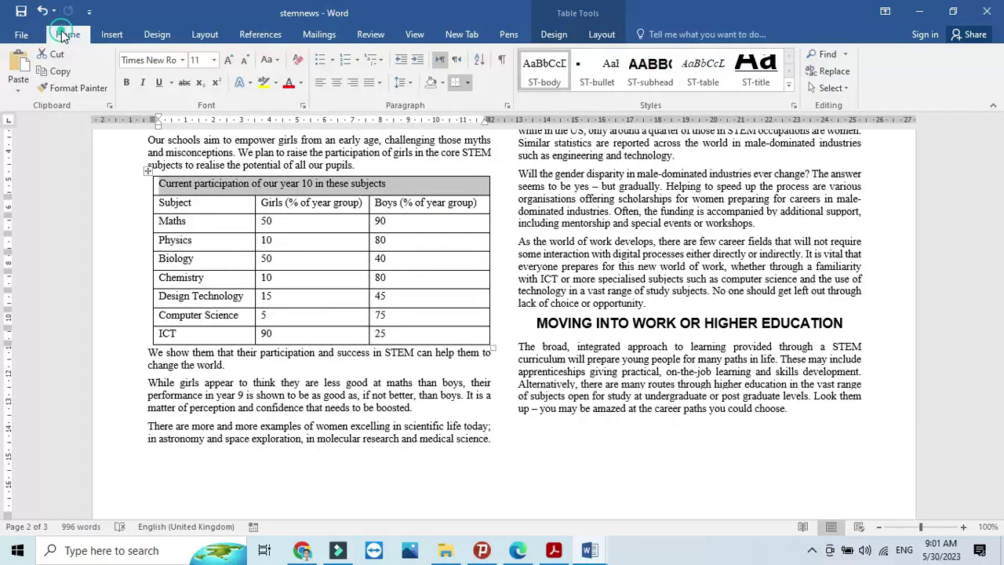
left_click(336, 81)
key("alt+Tab")
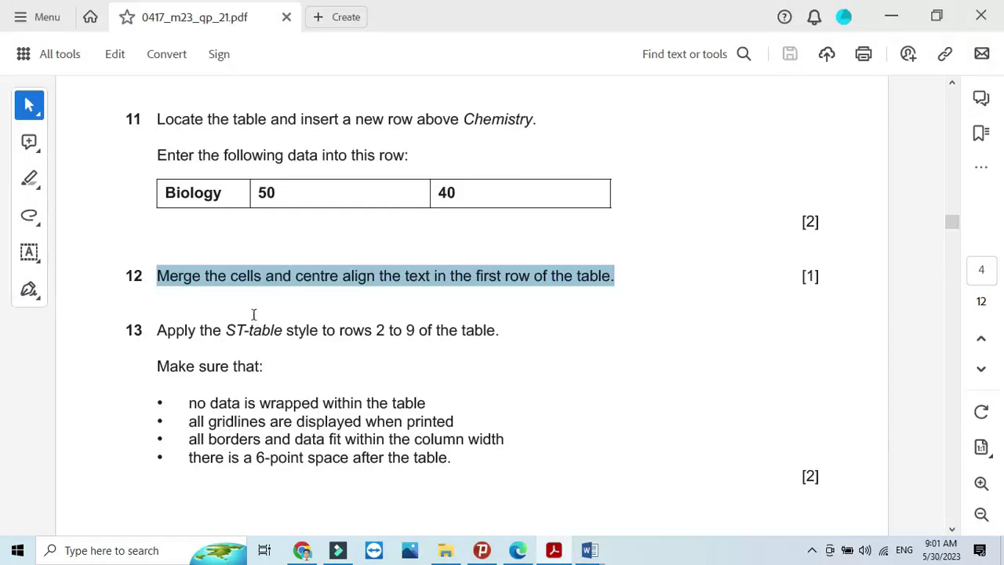
- Read question 13's requirement to apply the ST-table style to table rows 2 to 9
left_click(158, 330)
left_click_drag(228, 330, 280, 337)
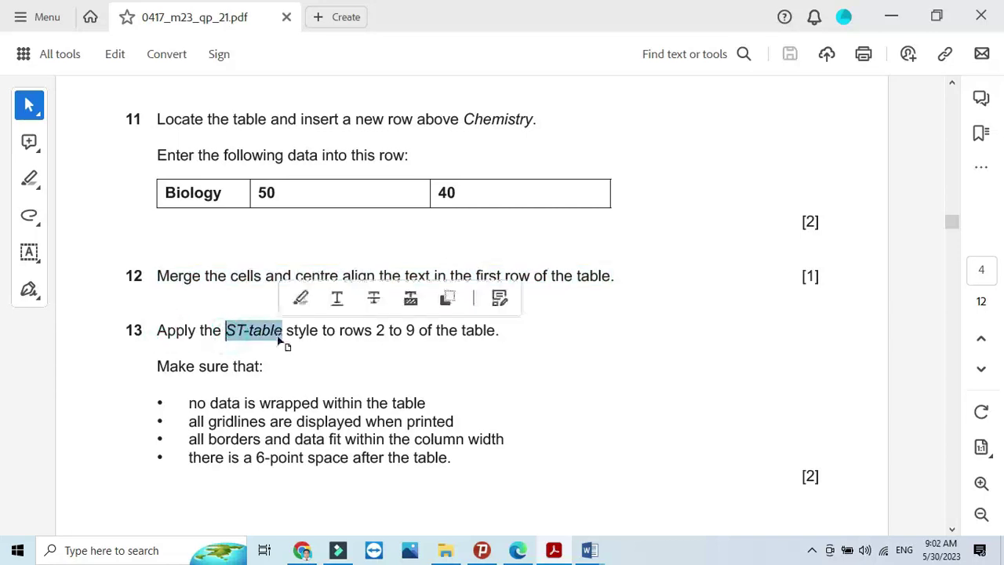
left_click_drag(376, 330, 416, 332)
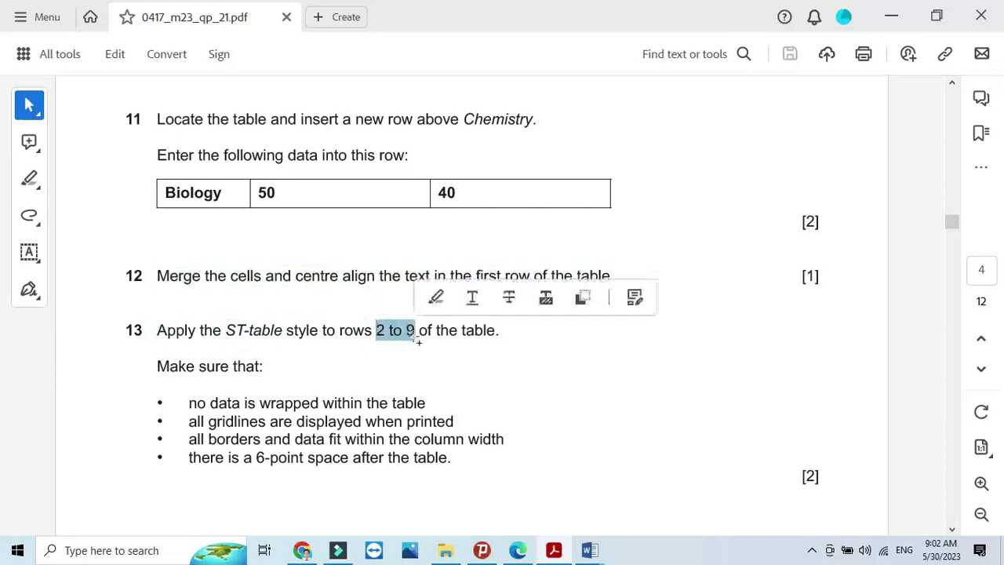
key("alt+Tab")
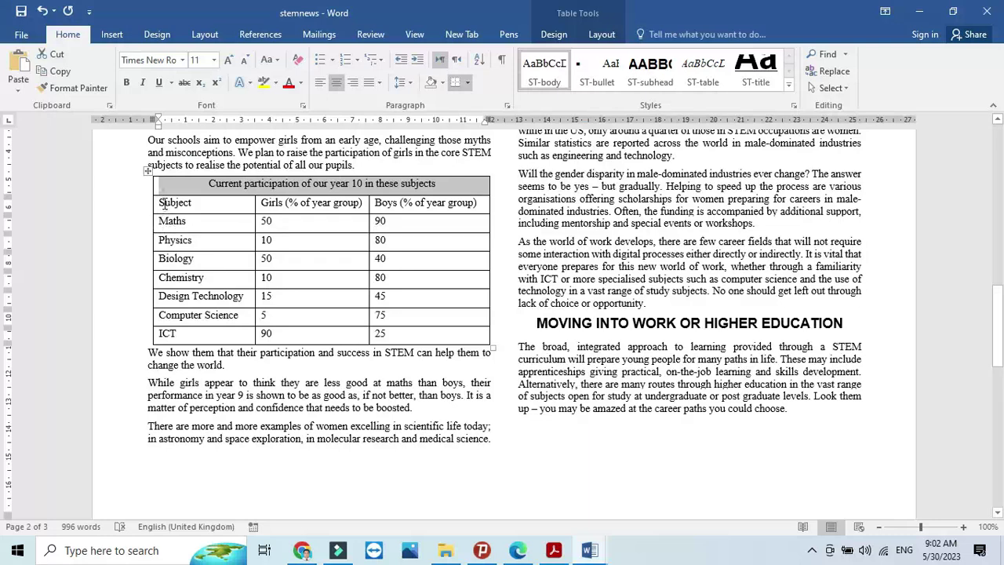
- Apply the ST-table style to the table rows Subject through ICT and check the wrapped-data requirement
left_click_drag(161, 202, 424, 337)
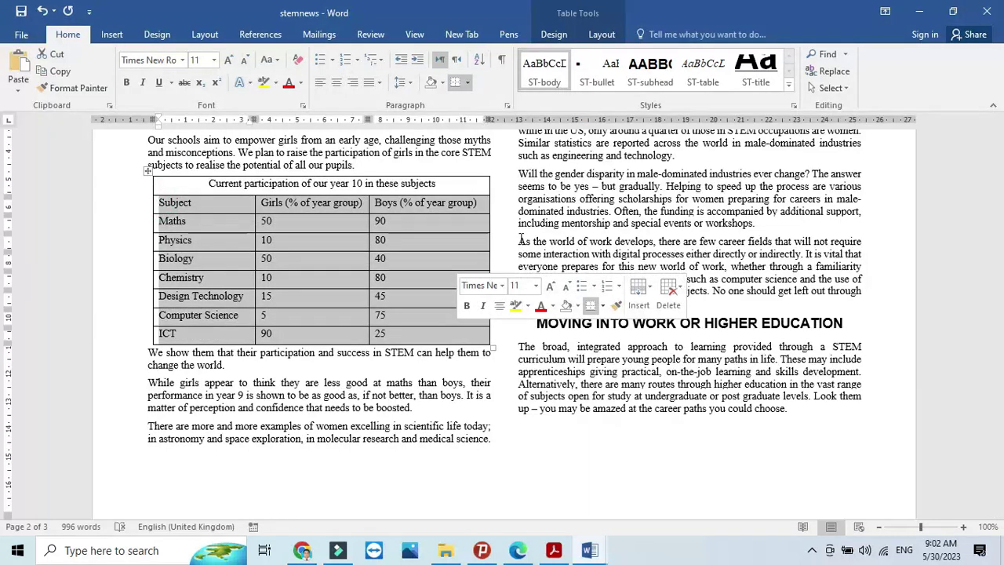
left_click(704, 78)
left_click(554, 550)
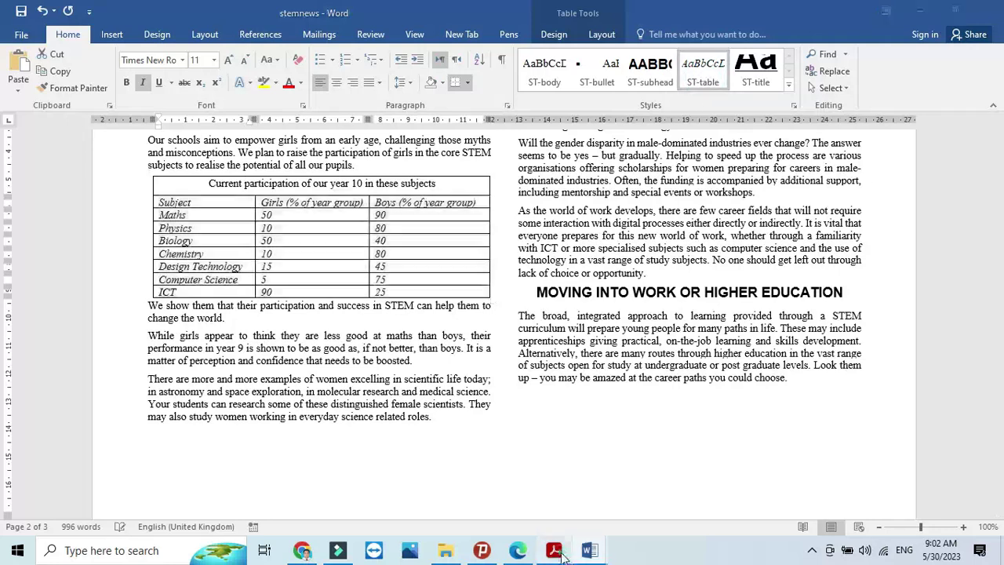
scroll(273, 382, "down", 1)
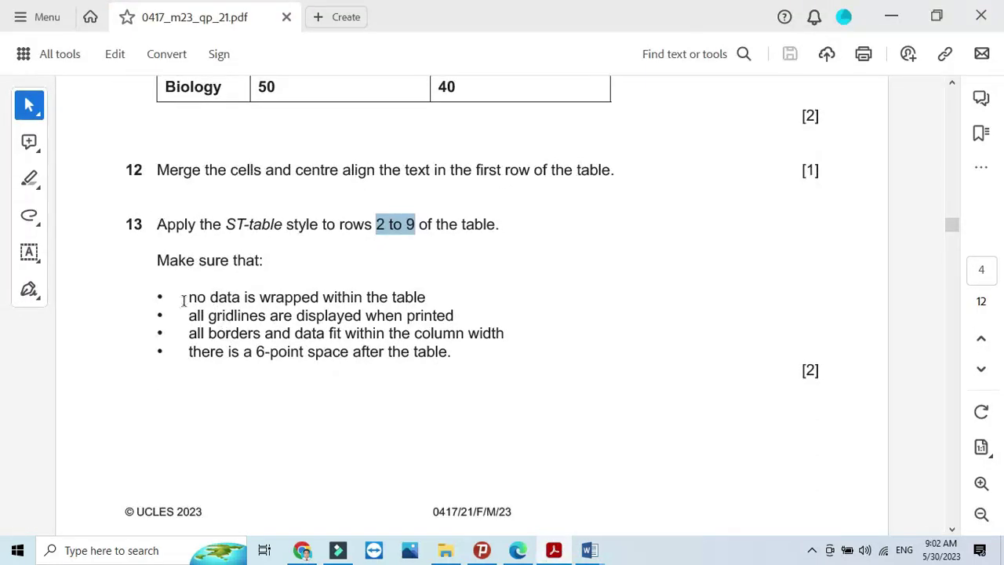
left_click_drag(187, 297, 428, 295)
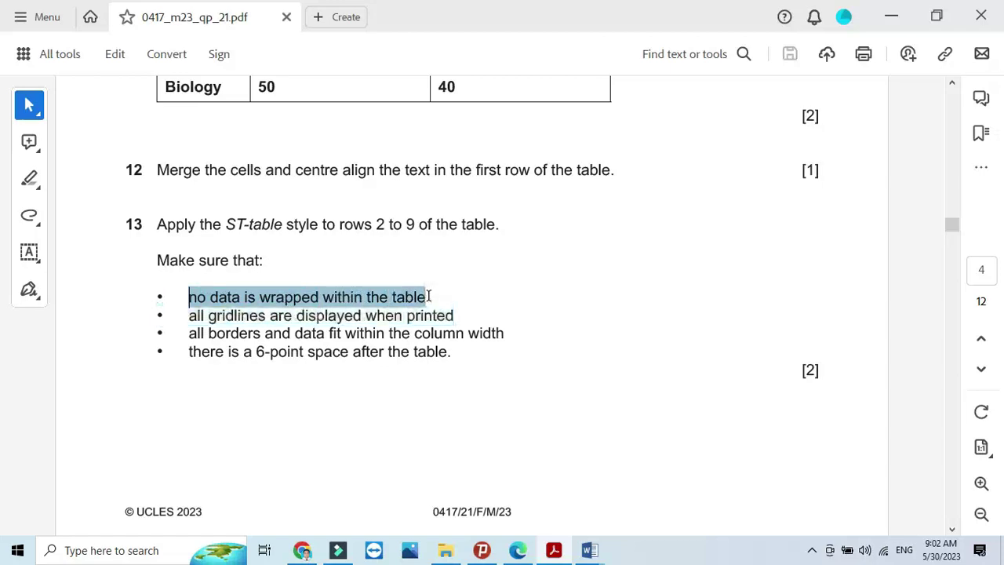
key("alt+Tab")
- Select the whole table and drag its left border slightly further left
left_click(224, 207)
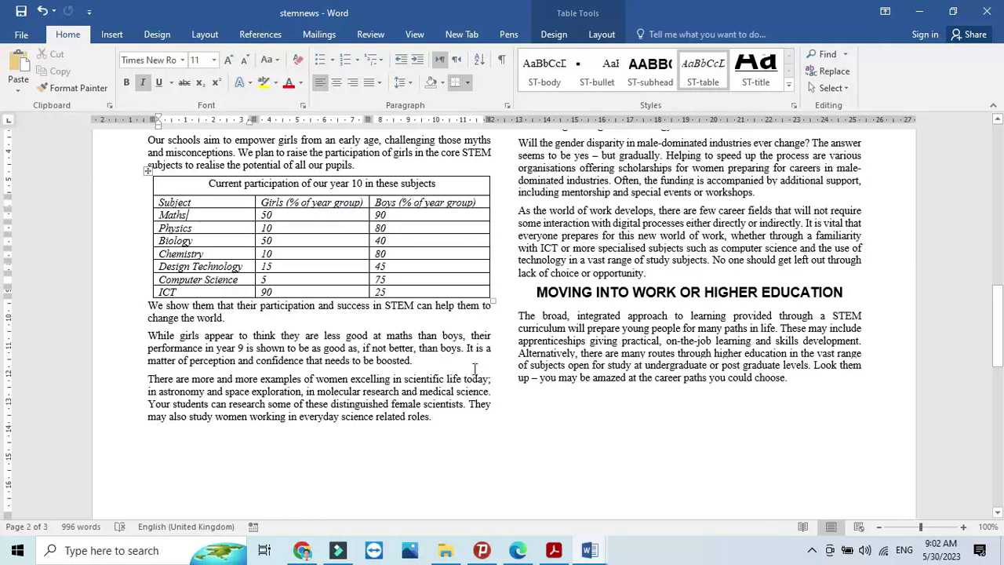
left_click(554, 550)
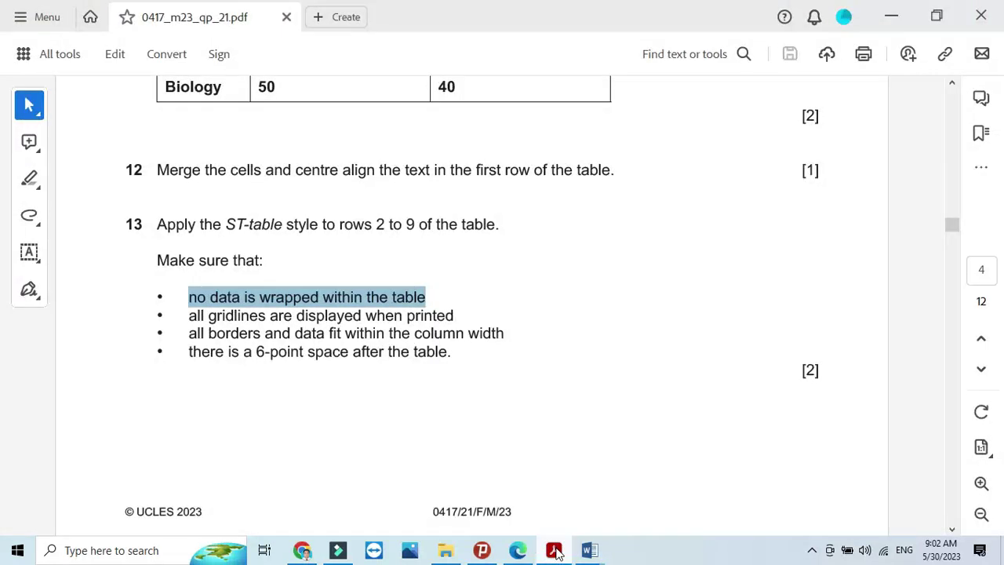
left_click(553, 550)
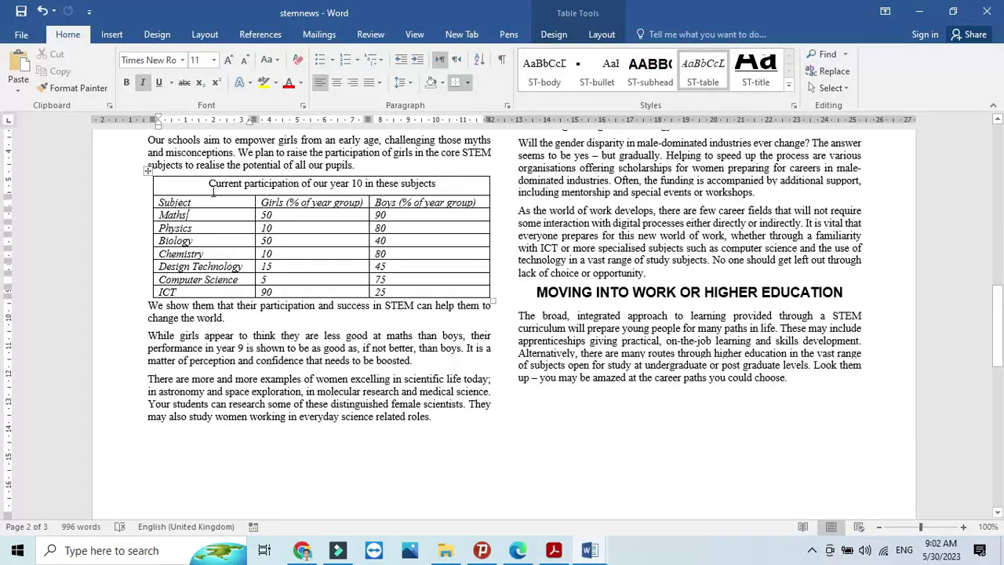
left_click(147, 171)
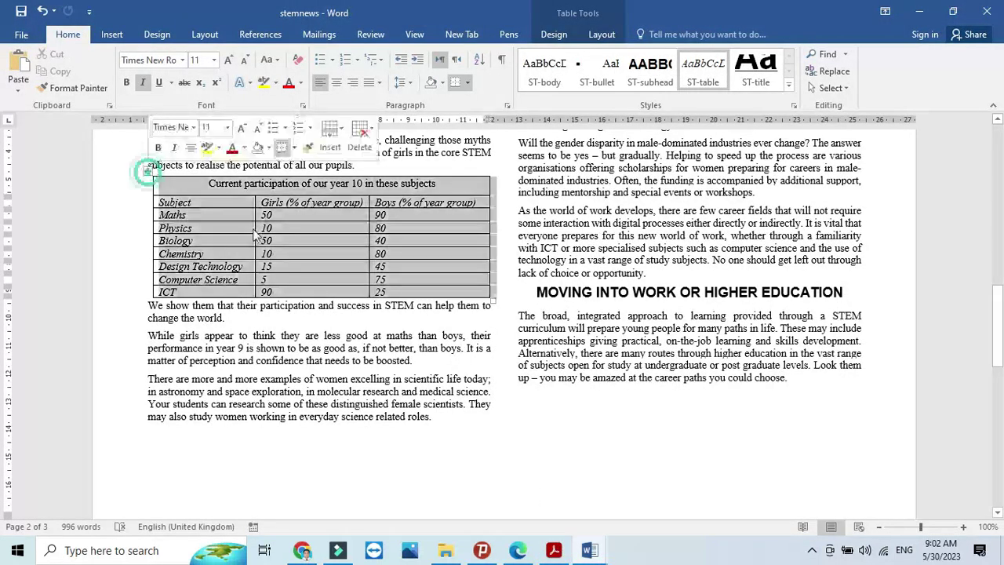
left_click(554, 549)
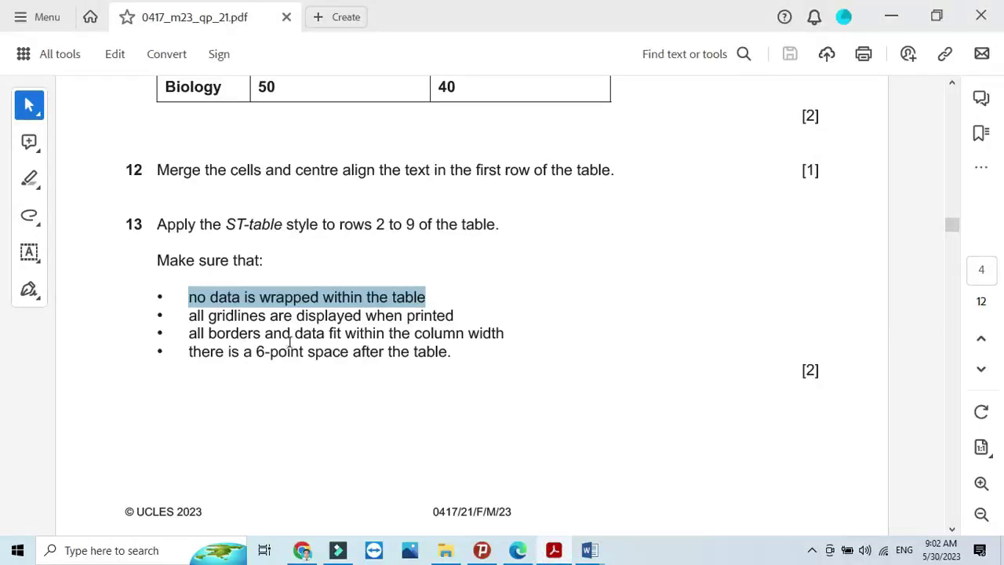
left_click(554, 549)
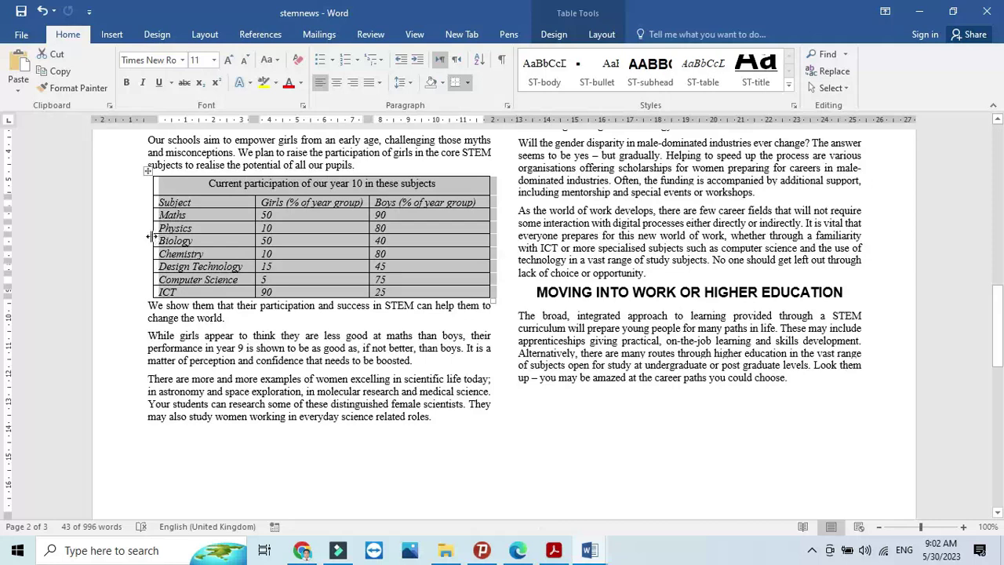
left_click_drag(149, 239, 143, 238)
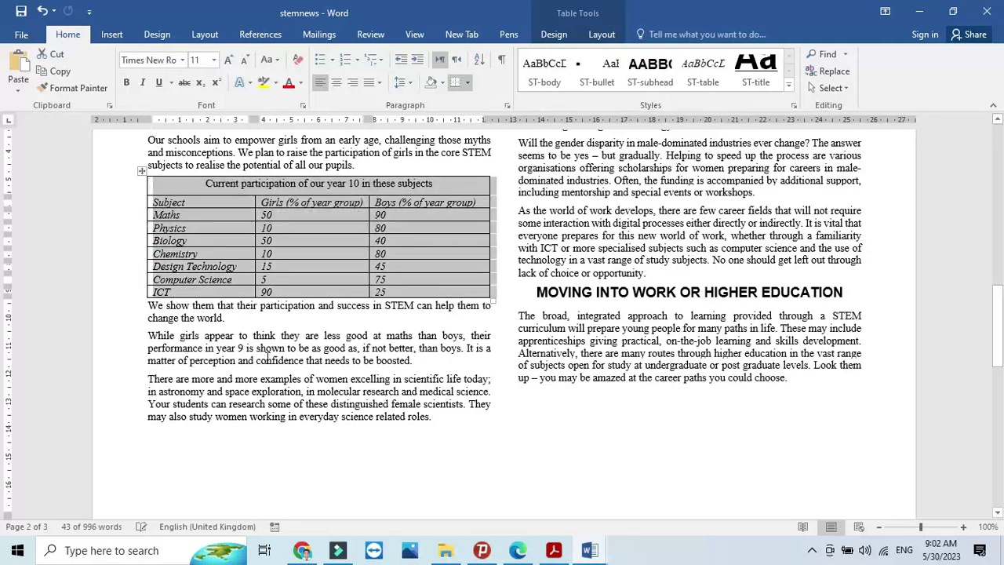
left_click(553, 550)
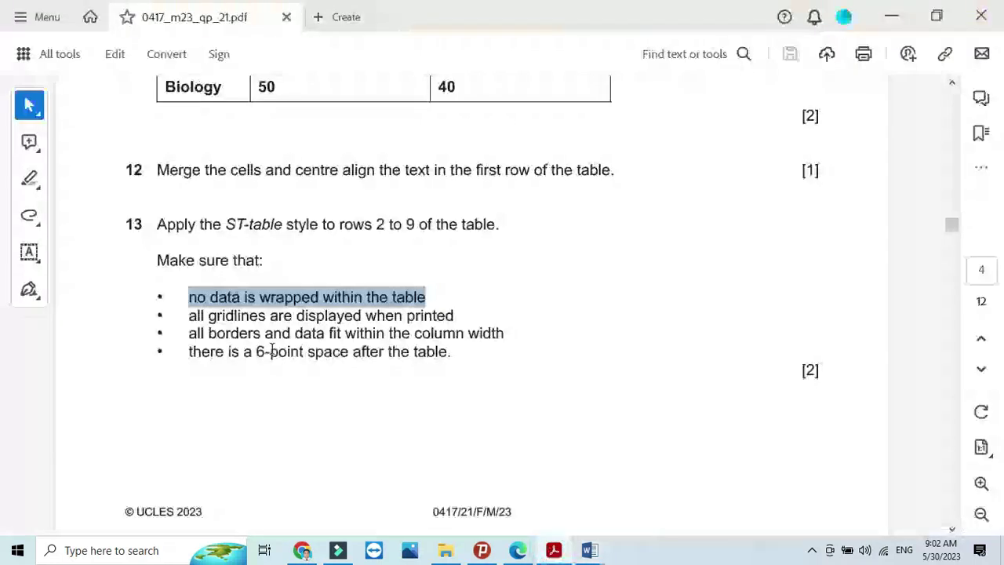
left_click(280, 356)
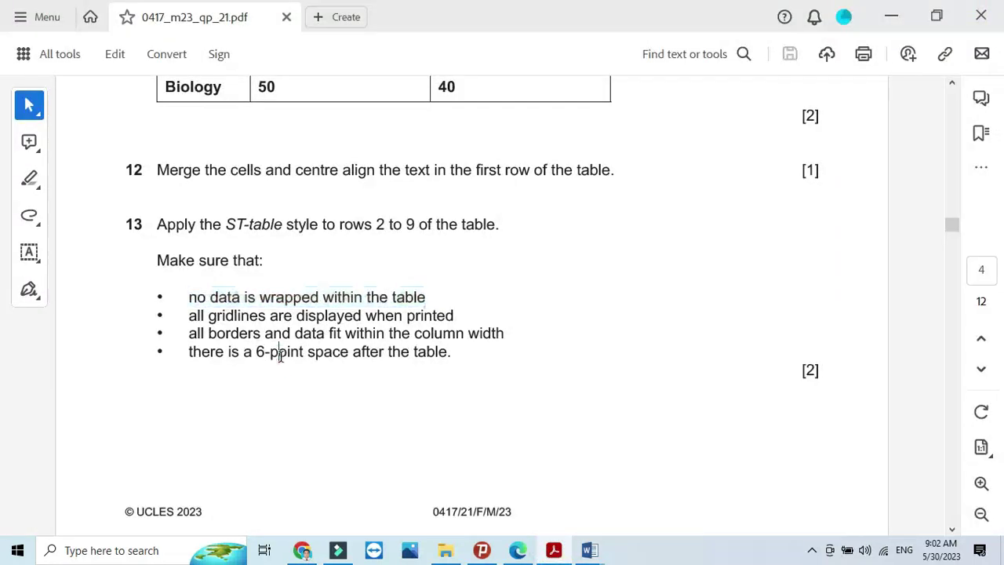
left_click(555, 554)
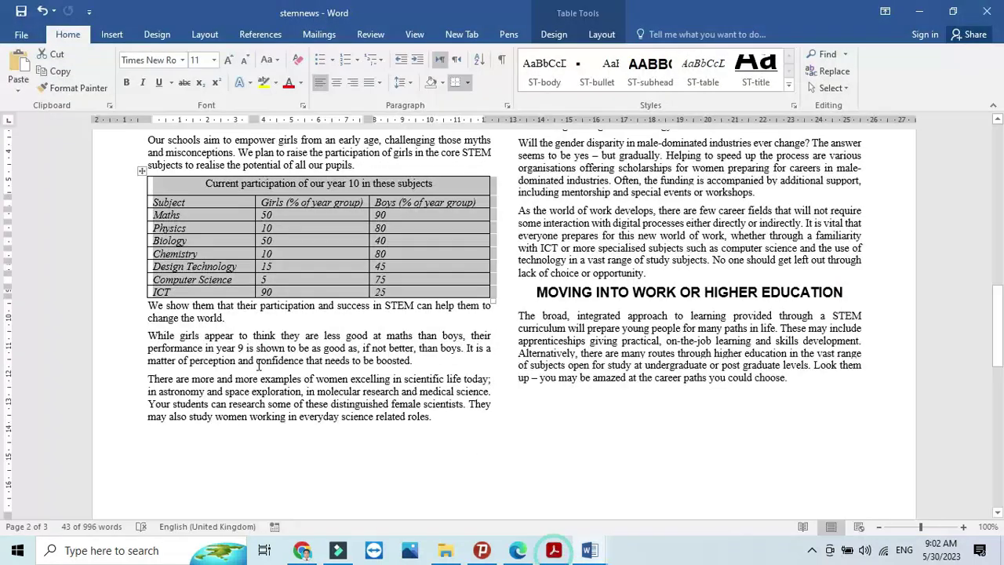
- Give the paragraph beginning 'We show them' 6 pt spacing before it
left_click(148, 306)
right_click(149, 308)
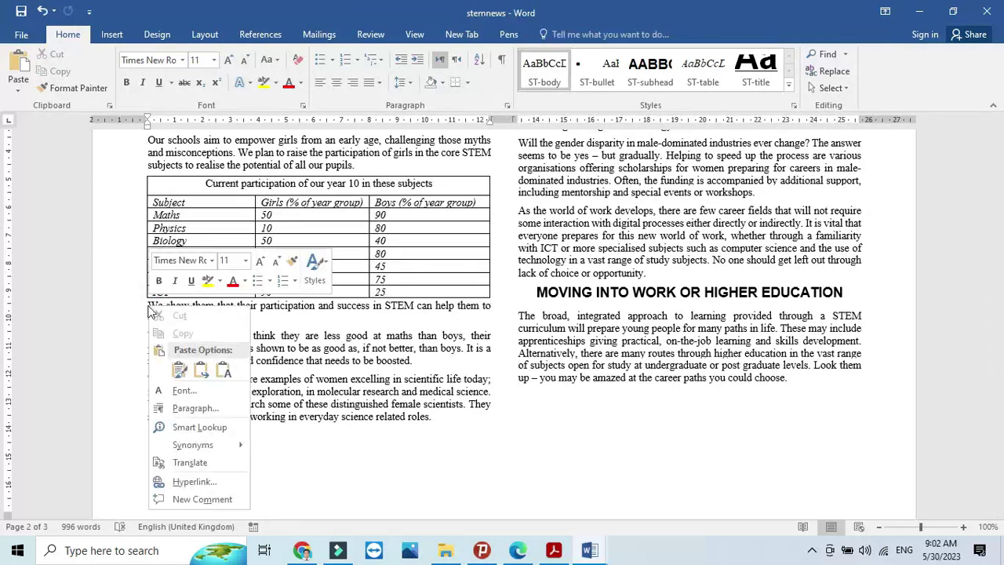
left_click(204, 408)
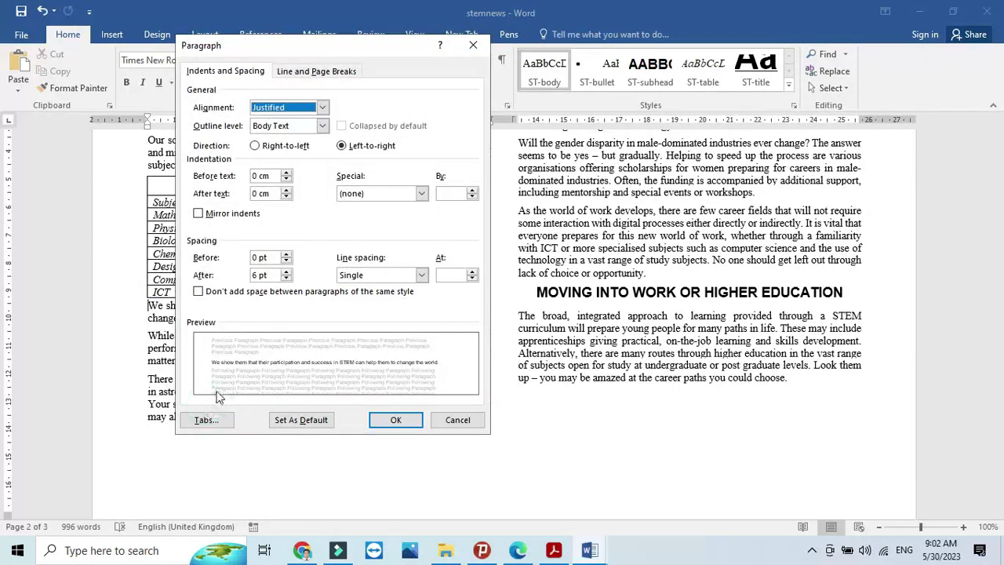
left_click(253, 258)
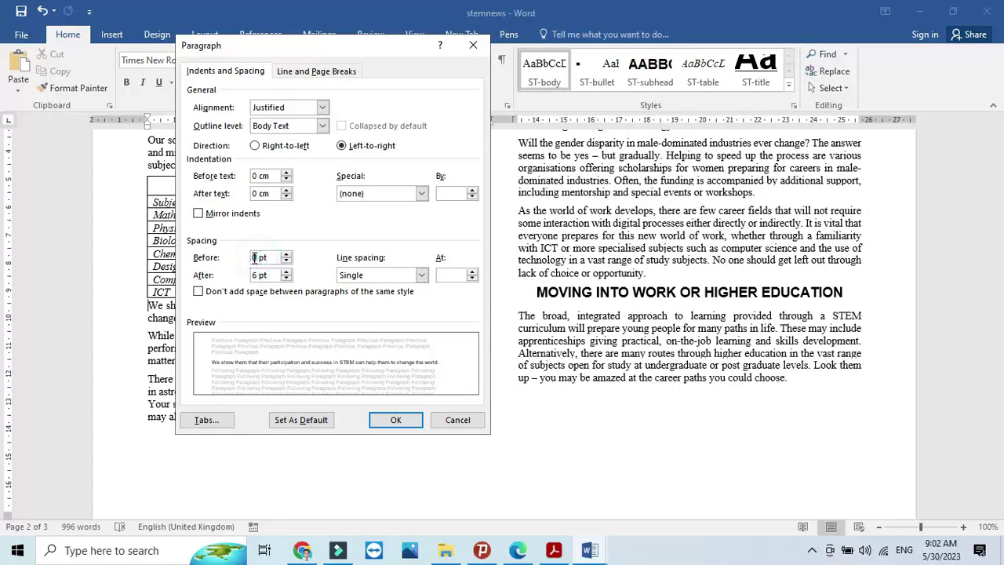
left_click(395, 419)
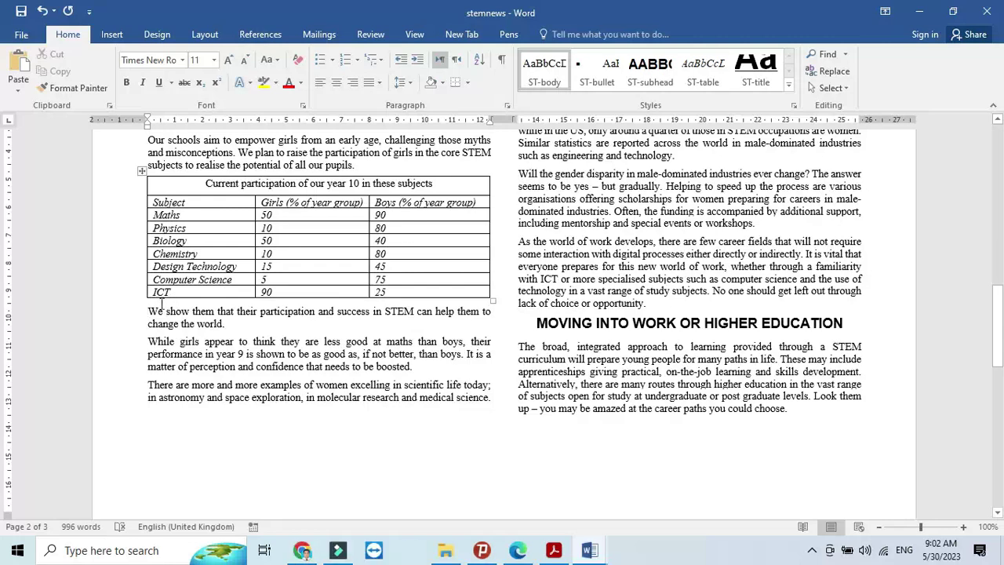
left_click(553, 550)
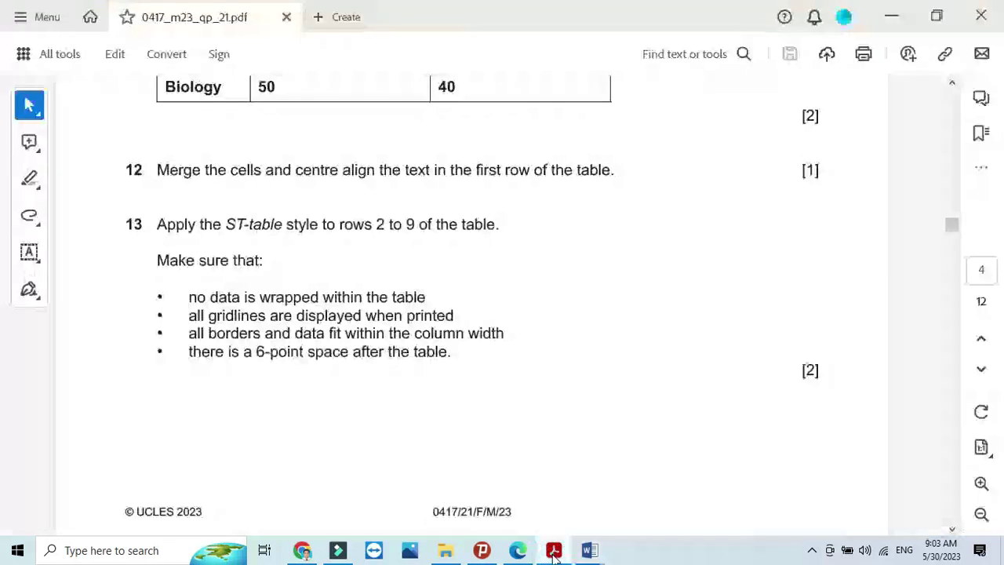
- Read question 14 on importing m23scientist.jpg into the 'Will the gender disparity' paragraph
scroll(194, 330, "down", 5)
scroll(194, 330, "down", 2)
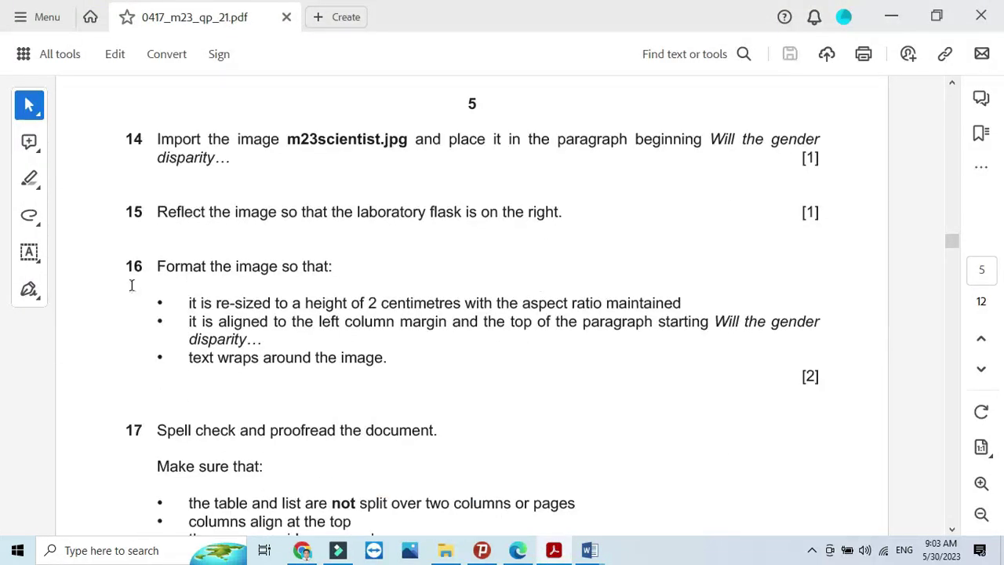
left_click_drag(155, 139, 408, 146)
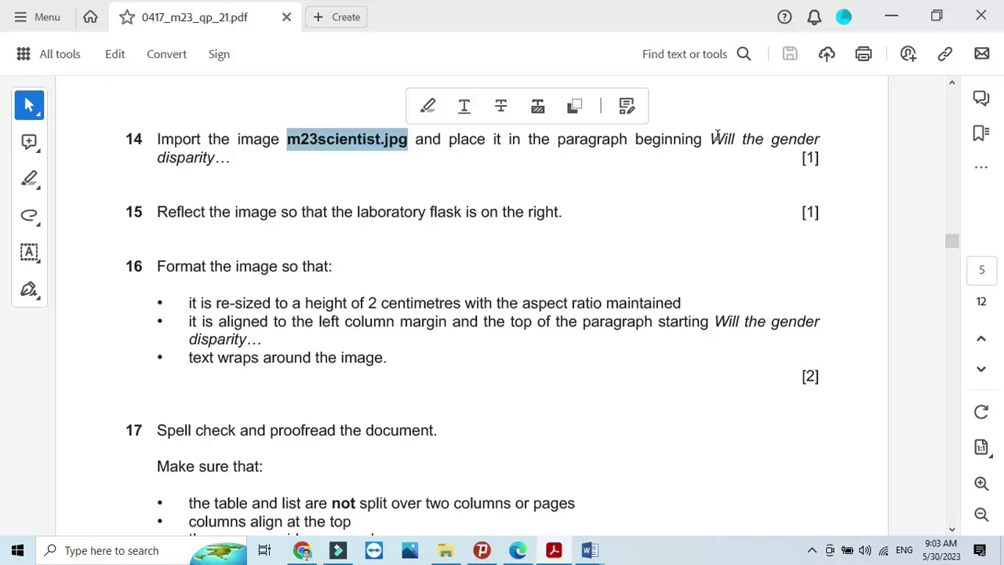
left_click_drag(710, 139, 235, 168)
left_click(589, 550)
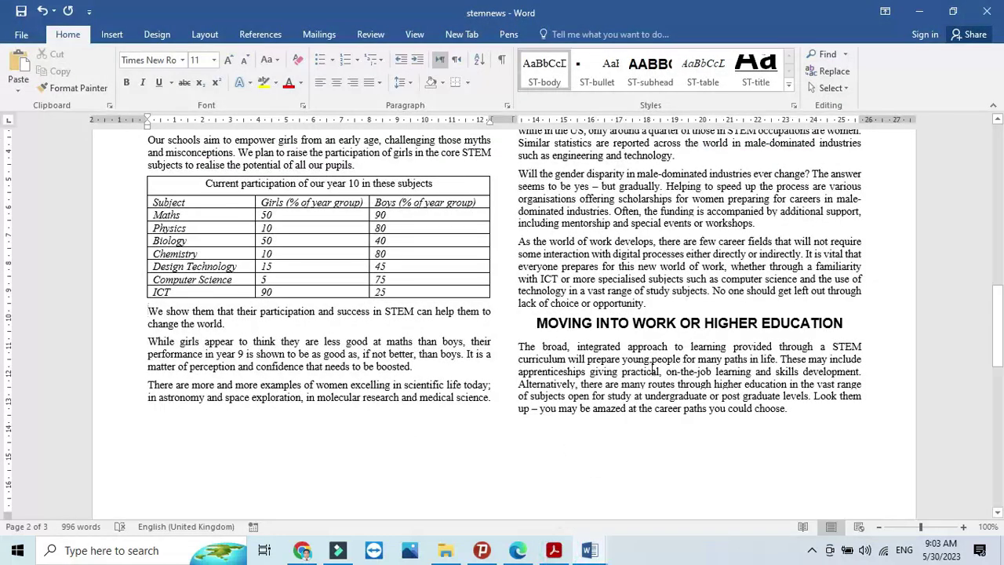
- Insert m23scientist from Desktop > paper2 at the start of the 'Will the gender disparity' paragraph
left_click(517, 176)
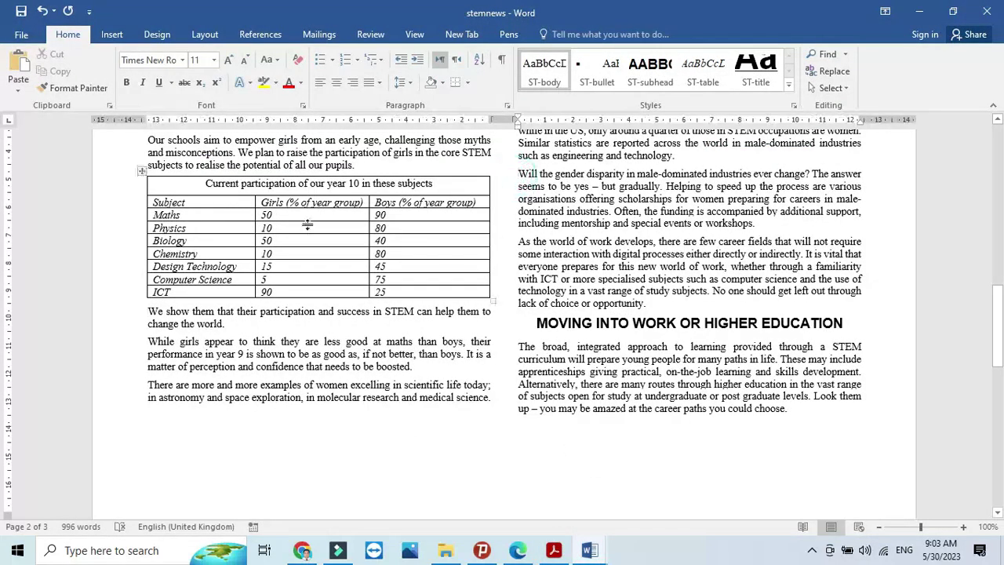
left_click(112, 38)
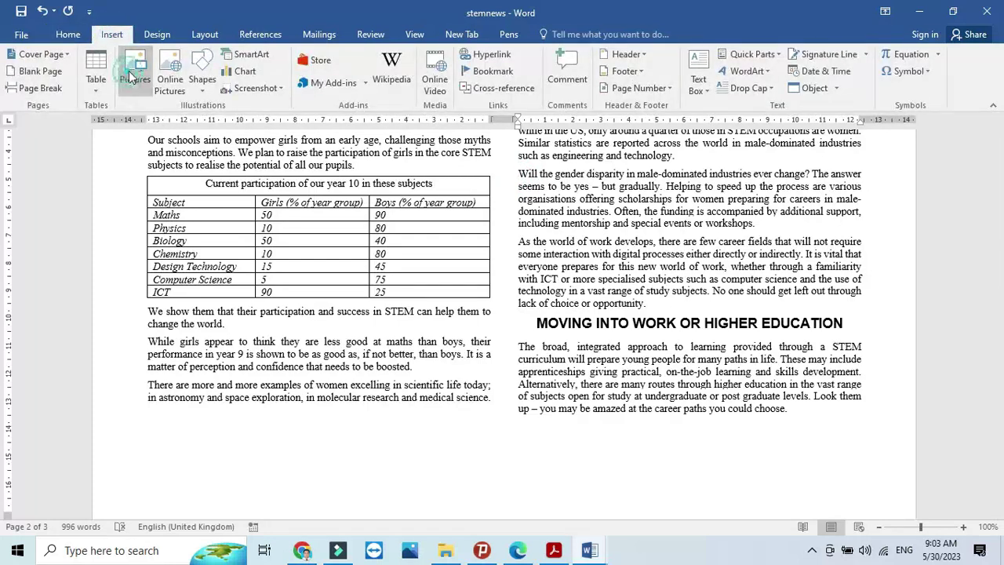
left_click(135, 69)
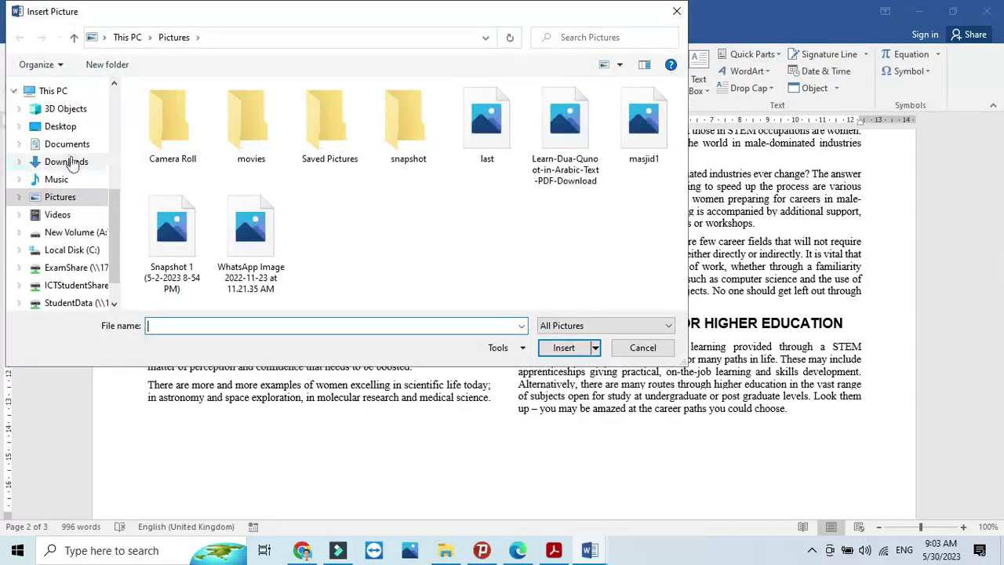
left_click(64, 127)
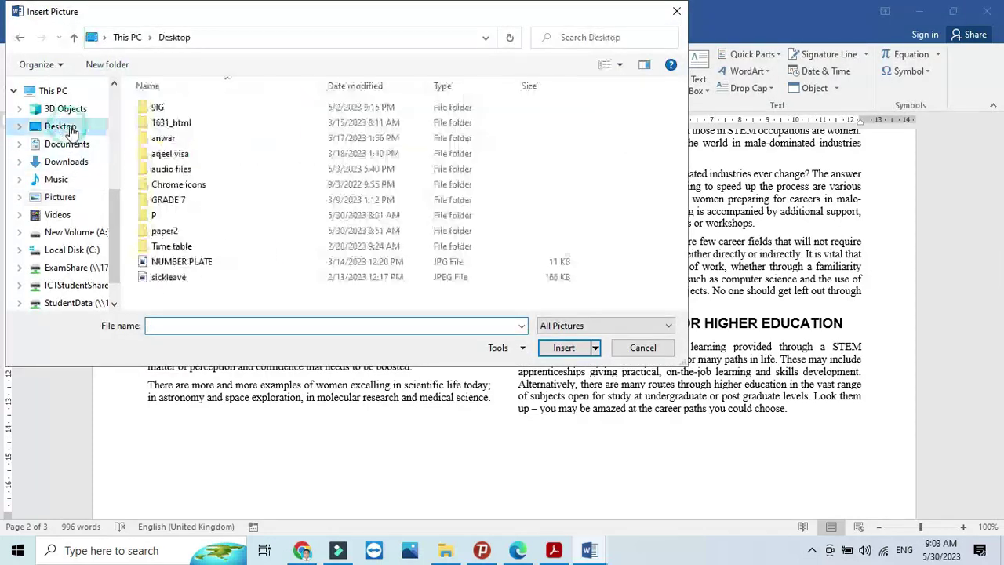
double_click(168, 230)
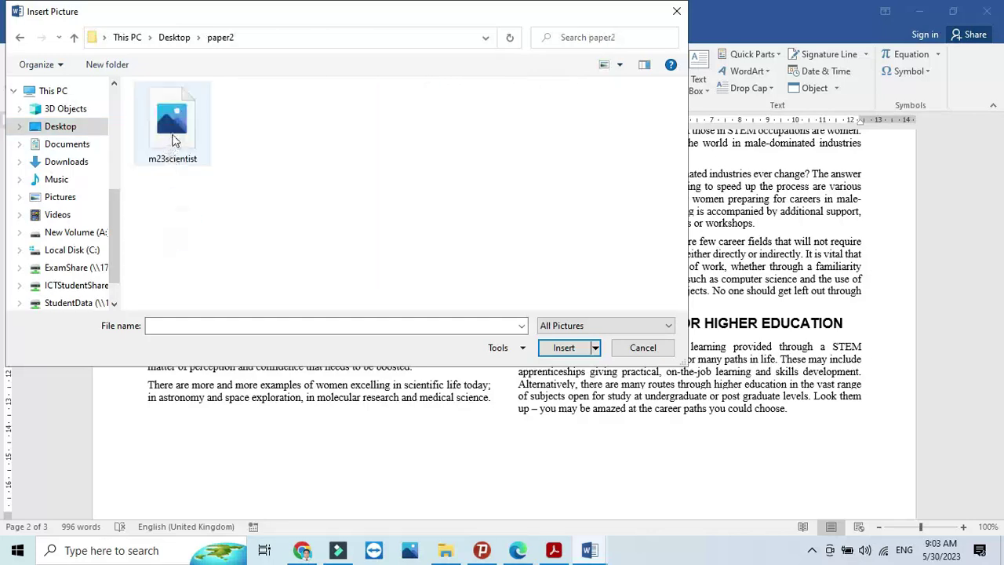
left_click(563, 348)
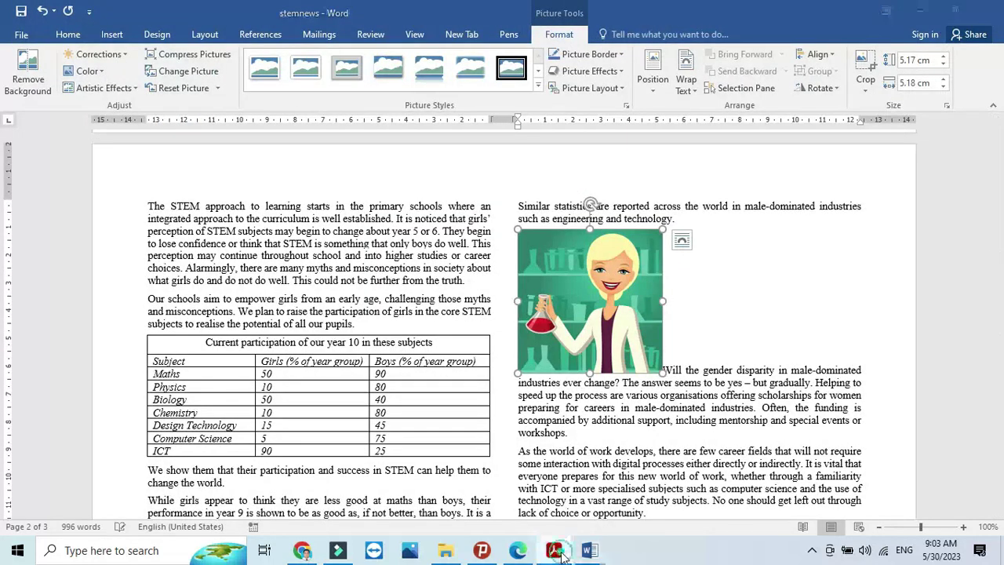
left_click(553, 550)
left_click_drag(159, 212, 570, 217)
- Mirror the scientist picture by setting its 3-D X Rotation to 180°
left_click(590, 549)
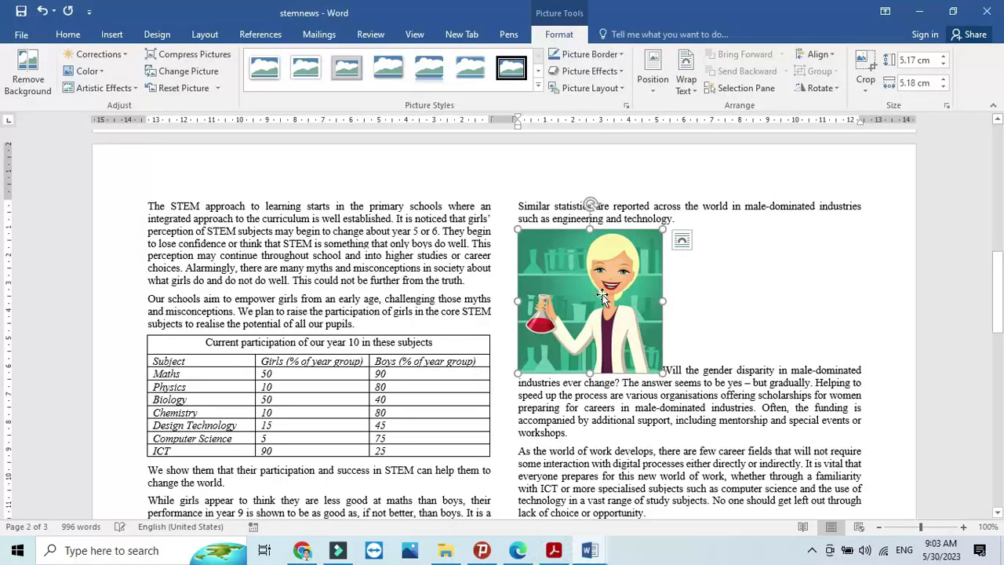
right_click(645, 251)
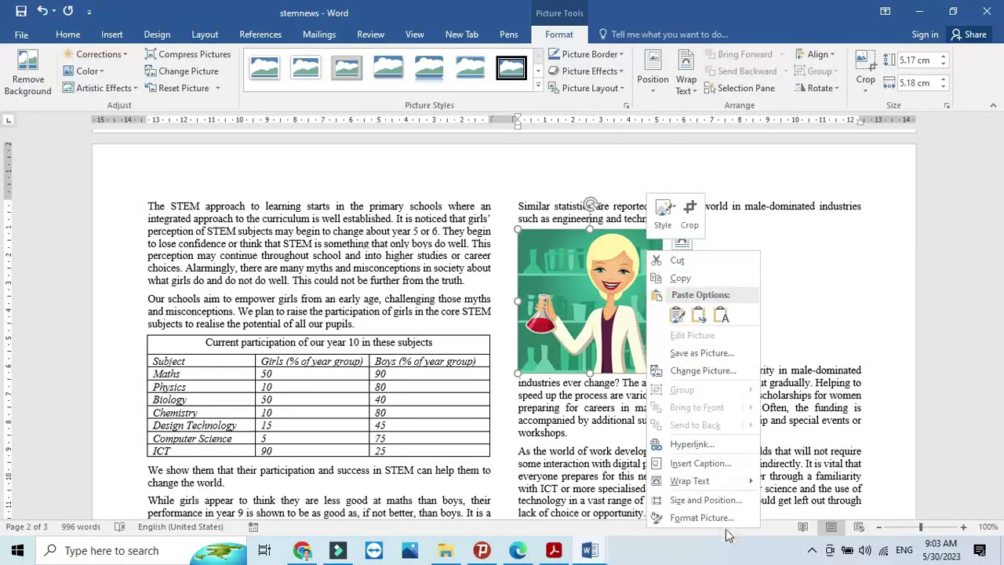
left_click(700, 518)
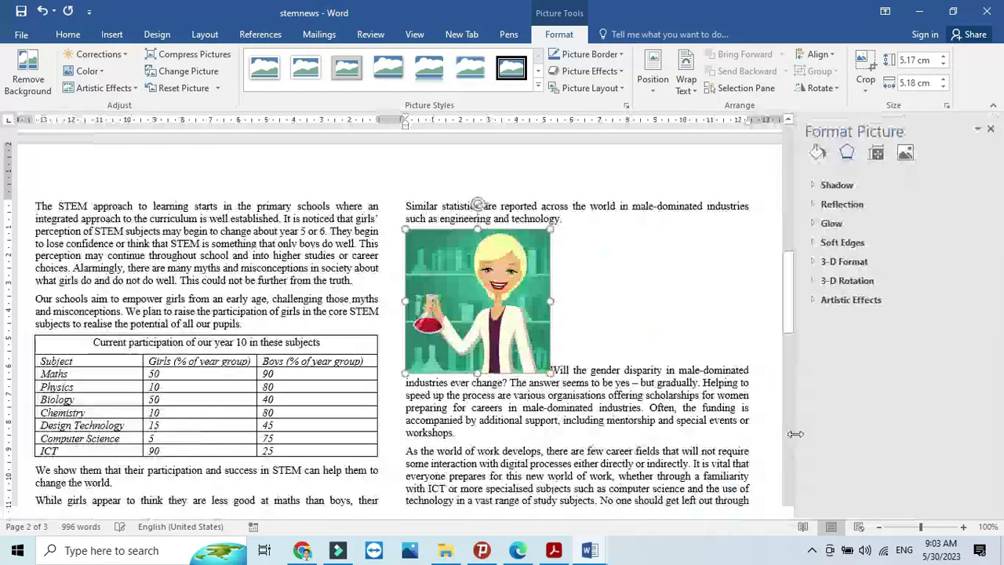
left_click(845, 282)
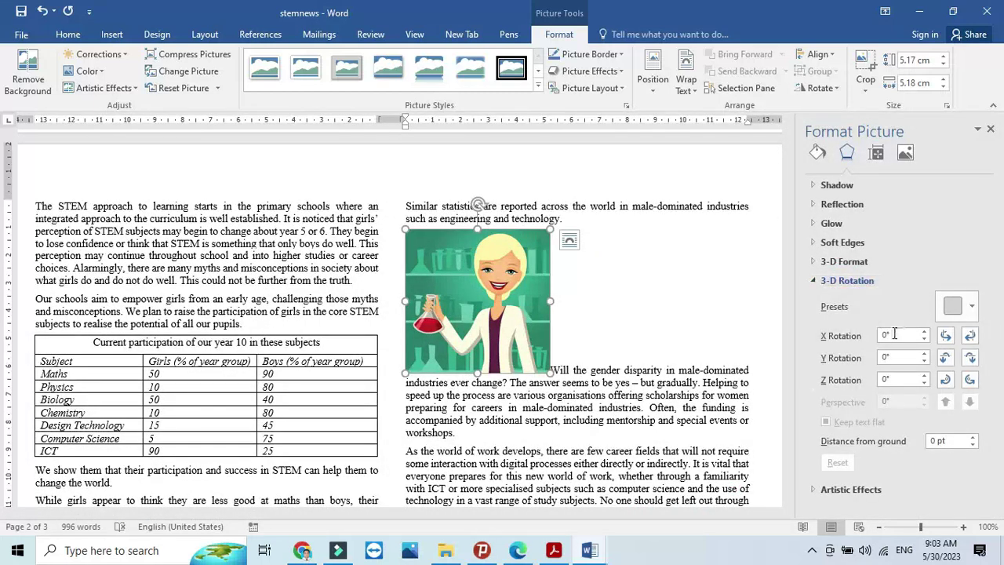
left_click(879, 335)
type("180")
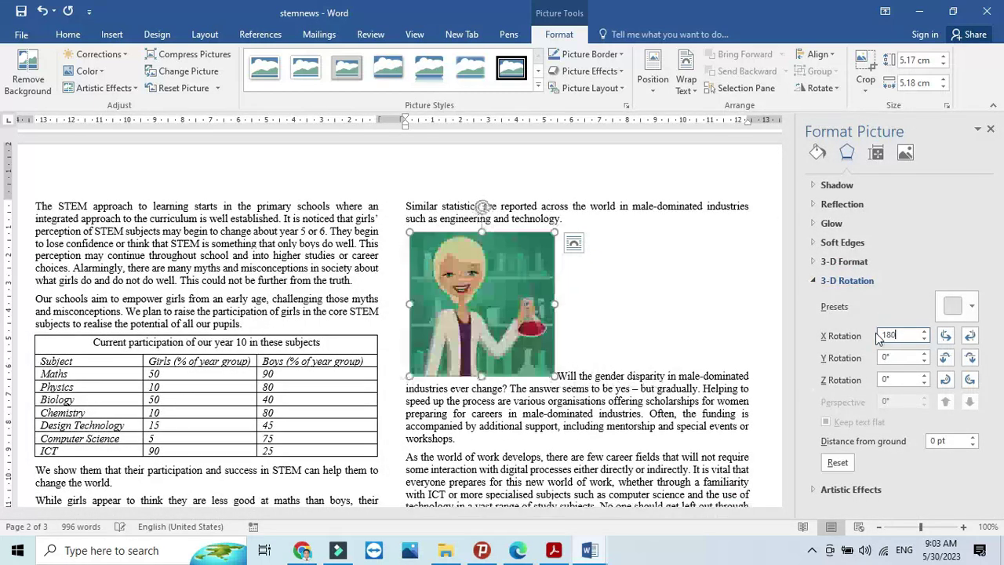
left_click(990, 130)
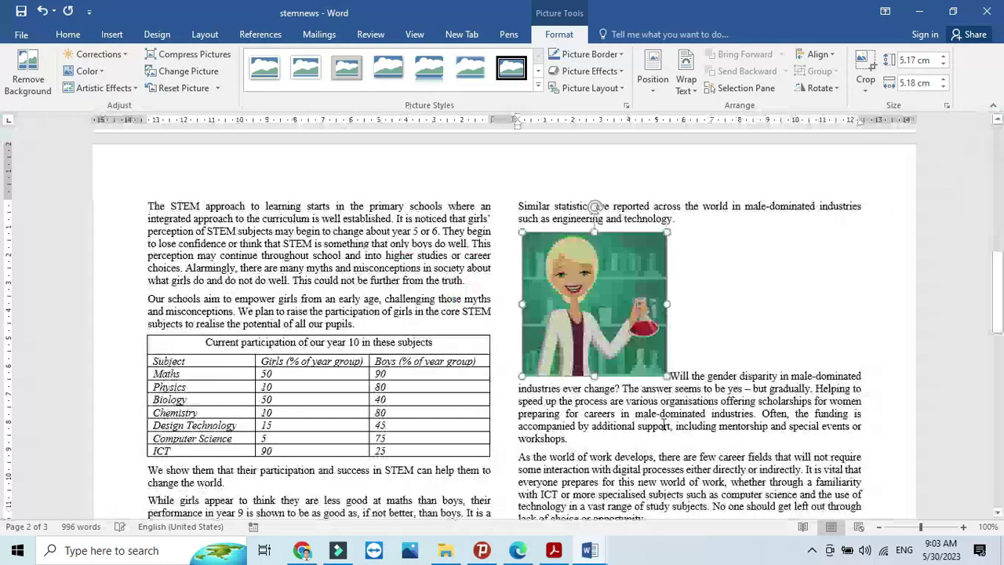
- Read question 16's 2 cm height, aspect-ratio and left-margin alignment requirements
left_click(553, 550)
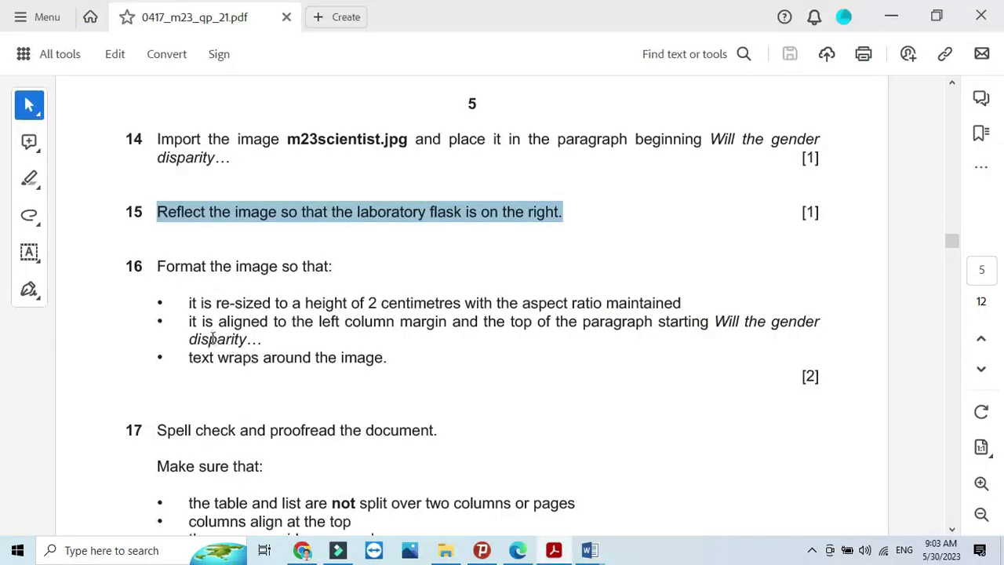
left_click_drag(188, 304, 694, 309)
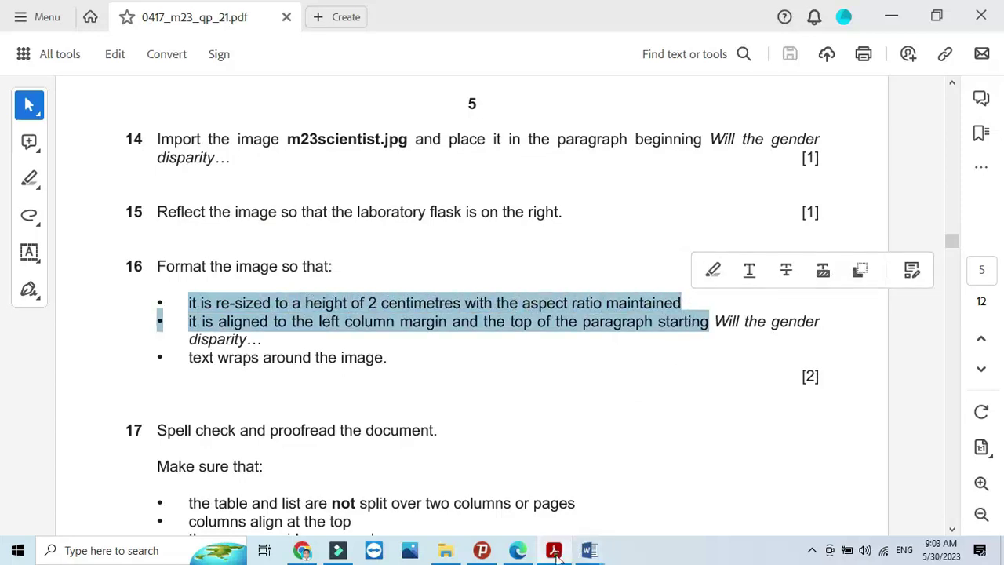
left_click(590, 549)
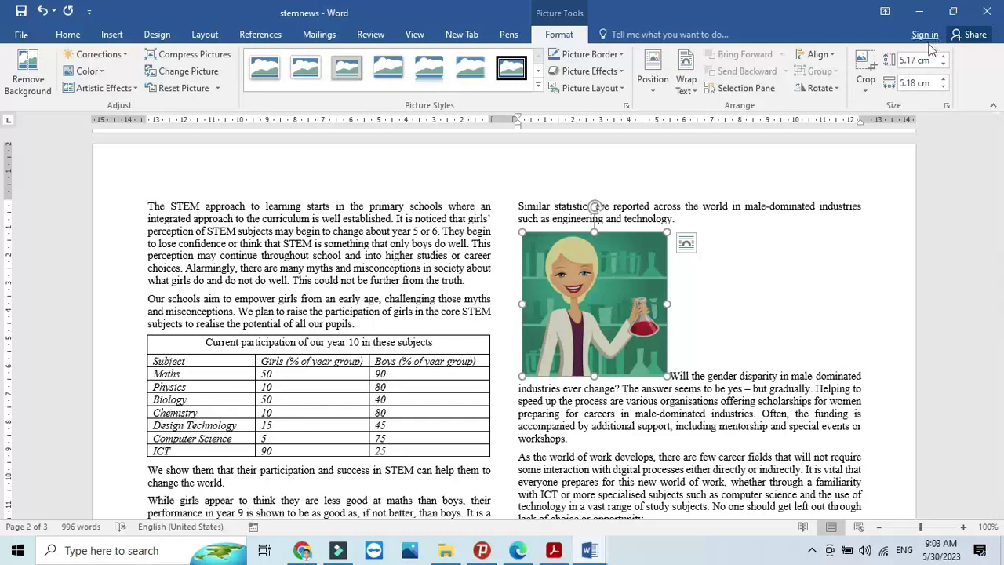
- Set the scientist picture's shape height to 2 cm
left_click(916, 60)
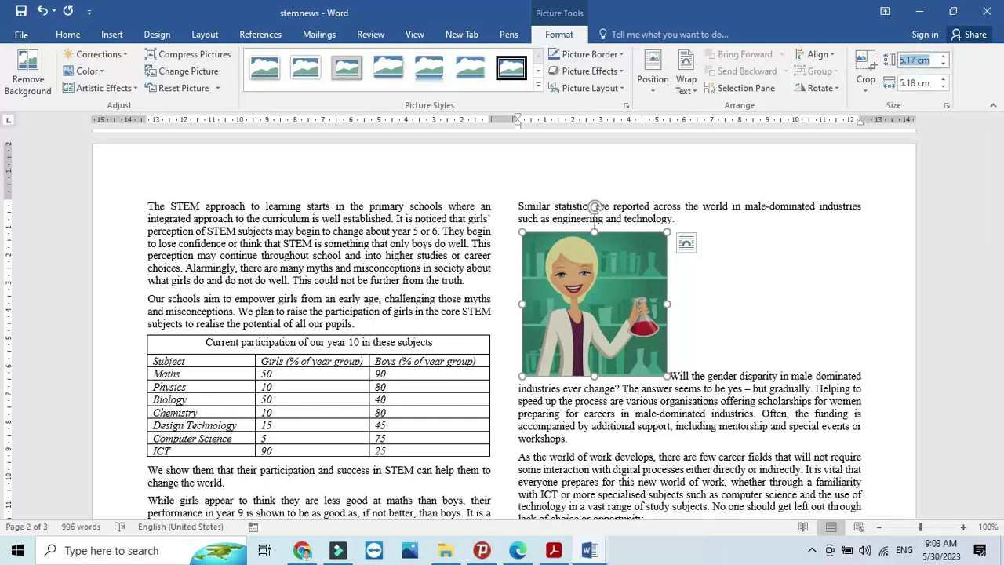
type("2")
key("Return")
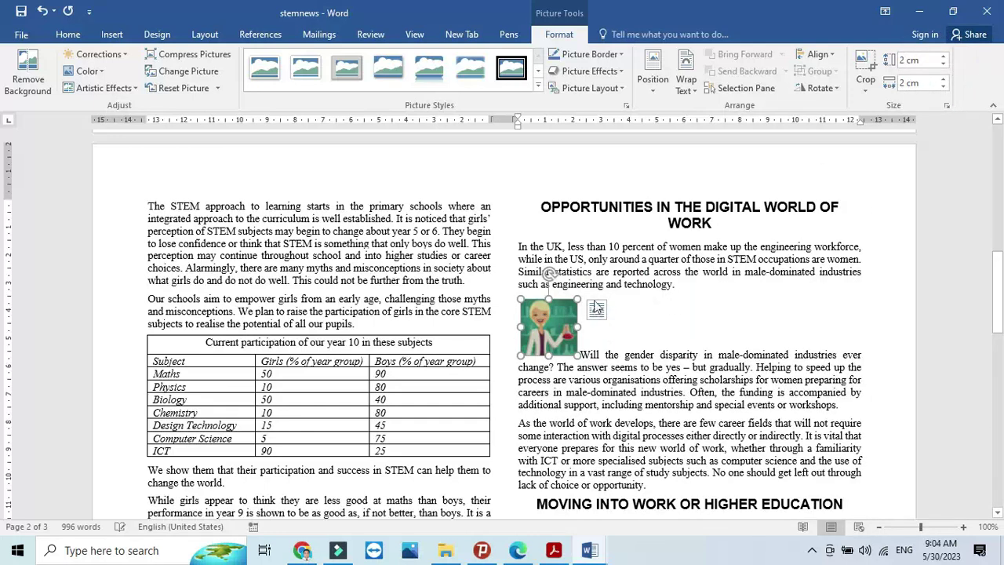
- Review question 16's text-wrapping requirement for the 'Will the gender disparity' paragraph
left_click(549, 550)
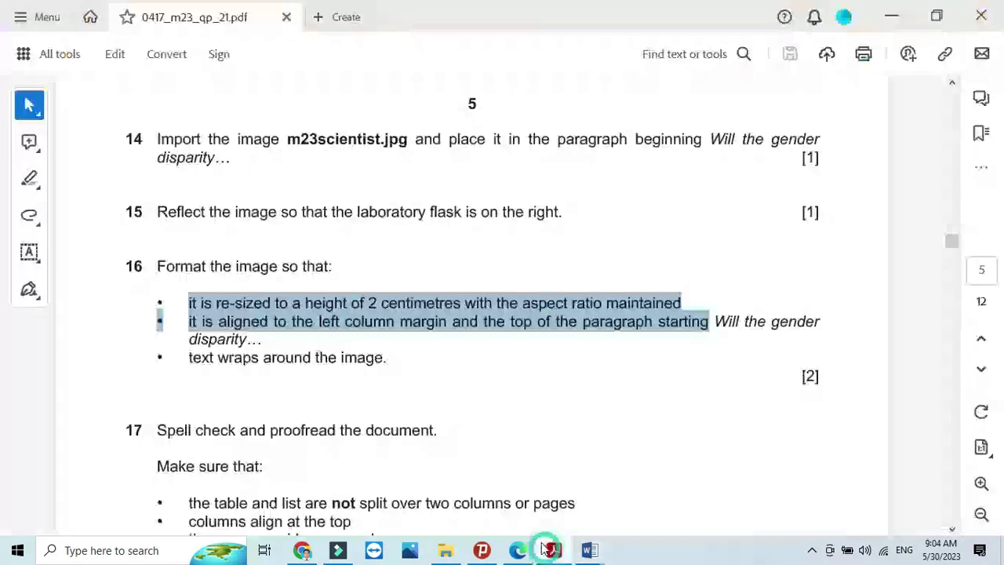
left_click_drag(188, 358, 384, 359)
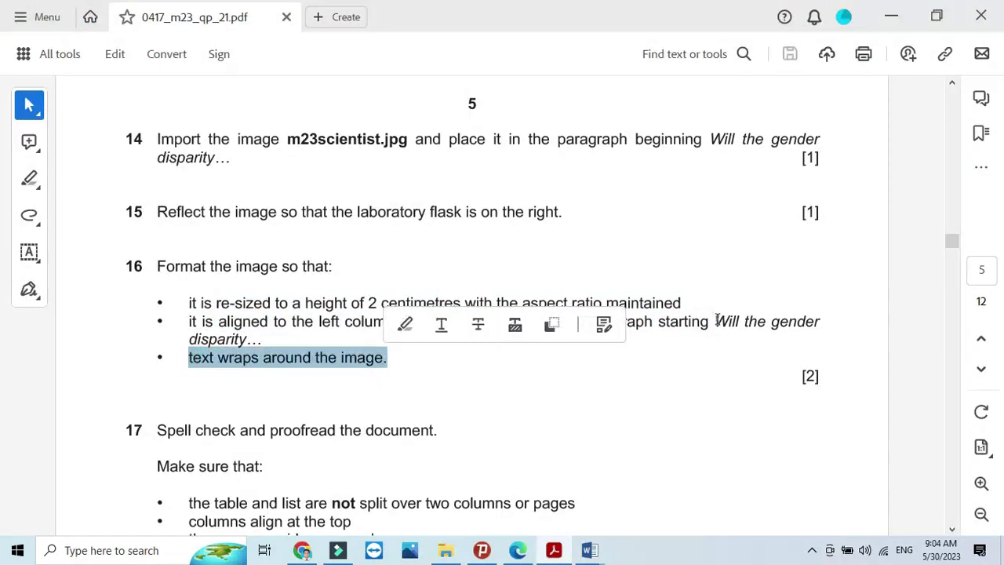
left_click_drag(717, 321, 808, 328)
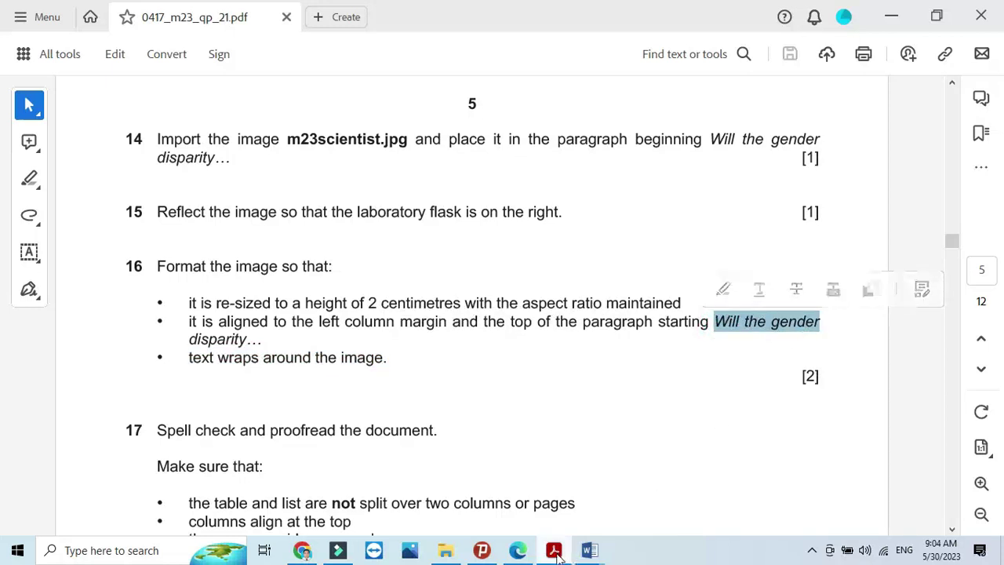
mouse_move(556, 554)
left_click_drag(189, 340, 262, 340)
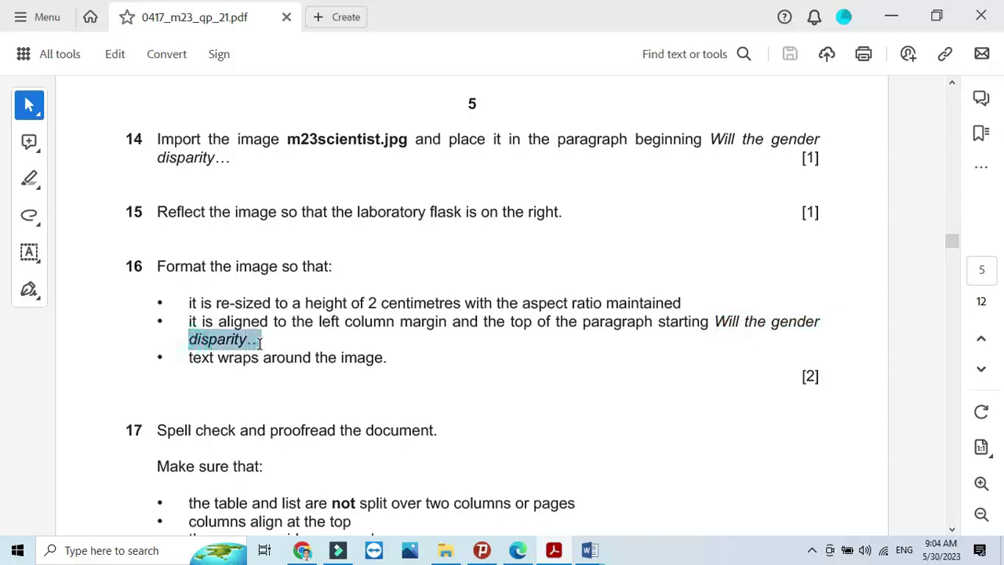
left_click(590, 550)
left_click(596, 310)
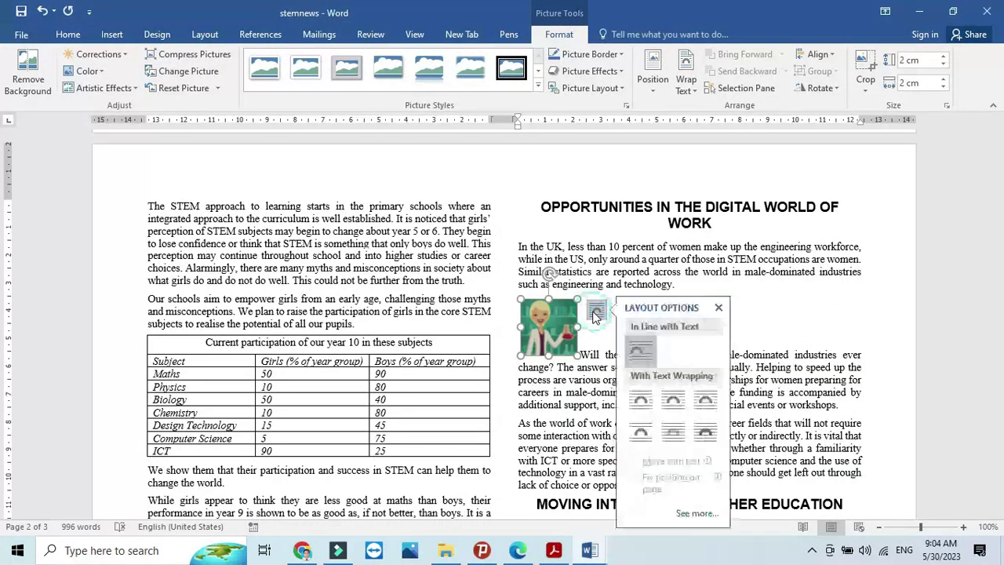
left_click(644, 402)
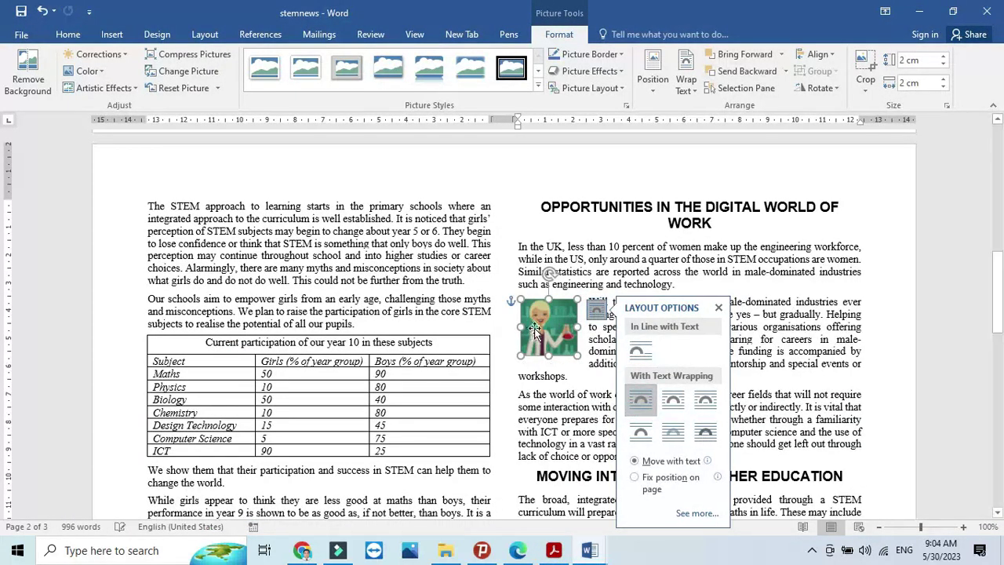
left_click_drag(535, 329, 535, 333)
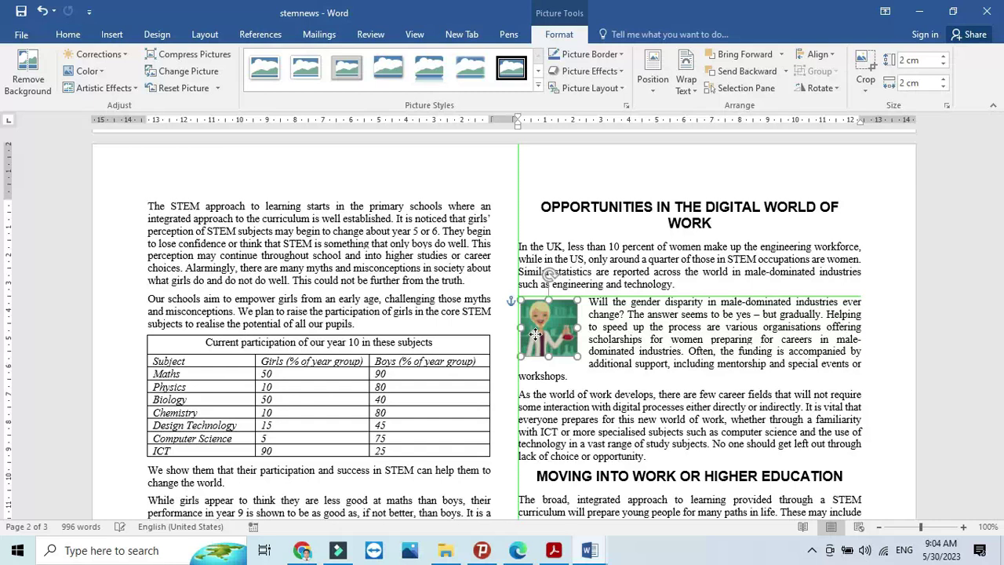
left_click_drag(534, 333, 596, 311)
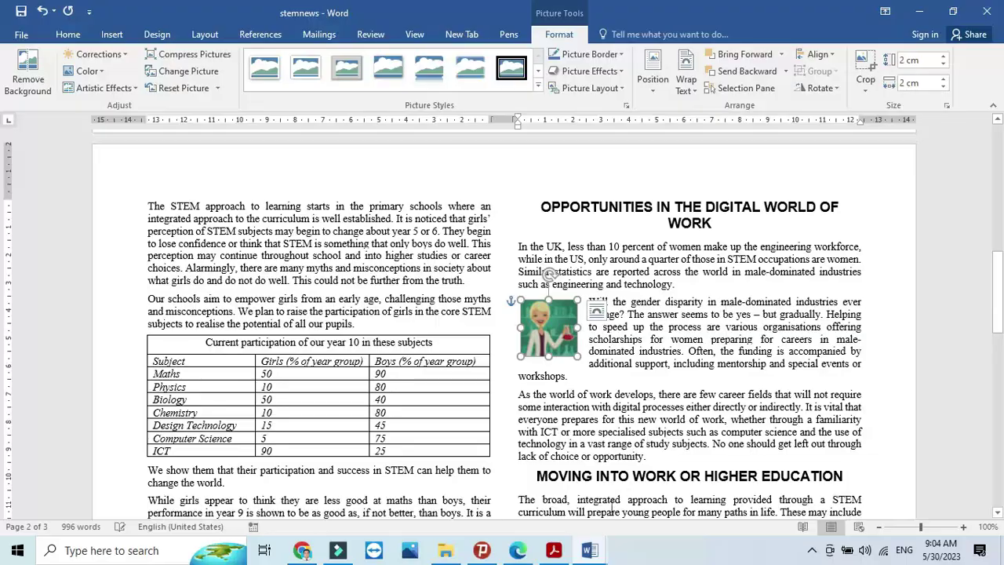
left_click(553, 550)
scroll(406, 349, "down", 5)
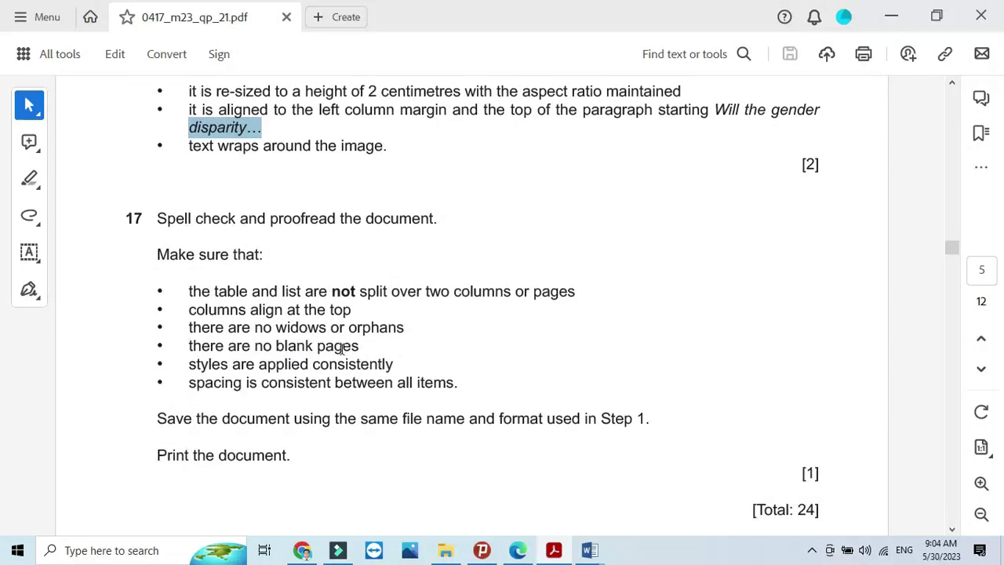
left_click_drag(160, 217, 453, 240)
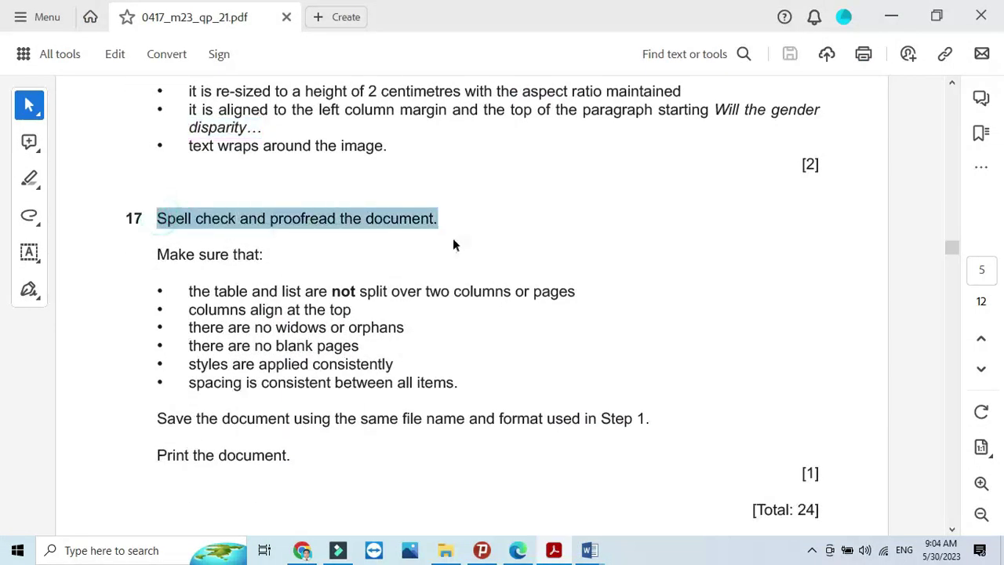
left_click(554, 552)
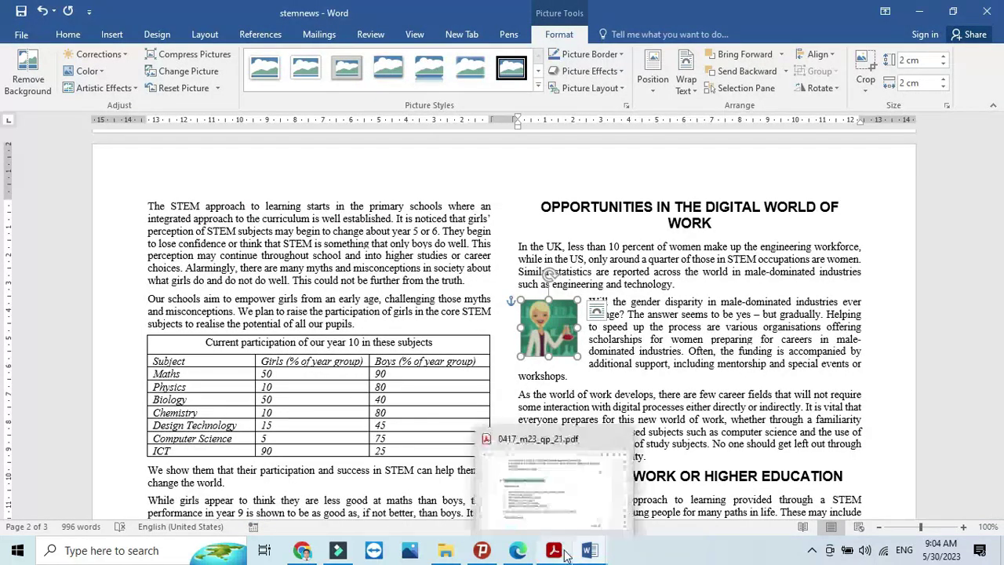
- Run Spelling & Grammar, ignoring Tawara, Tawaran, developing, Robogals and the footer name
left_click(726, 427)
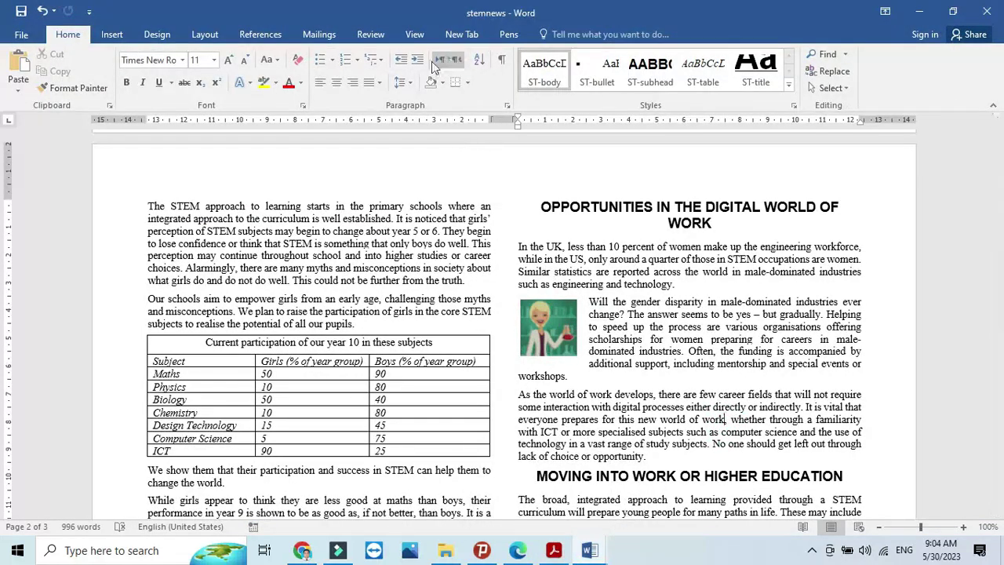
left_click(373, 33)
left_click(25, 75)
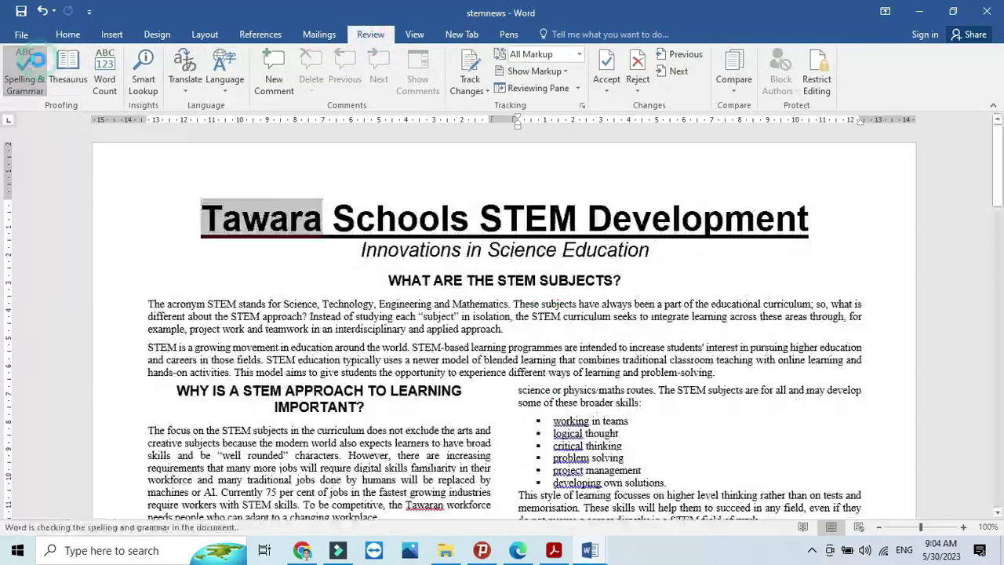
left_click(851, 167)
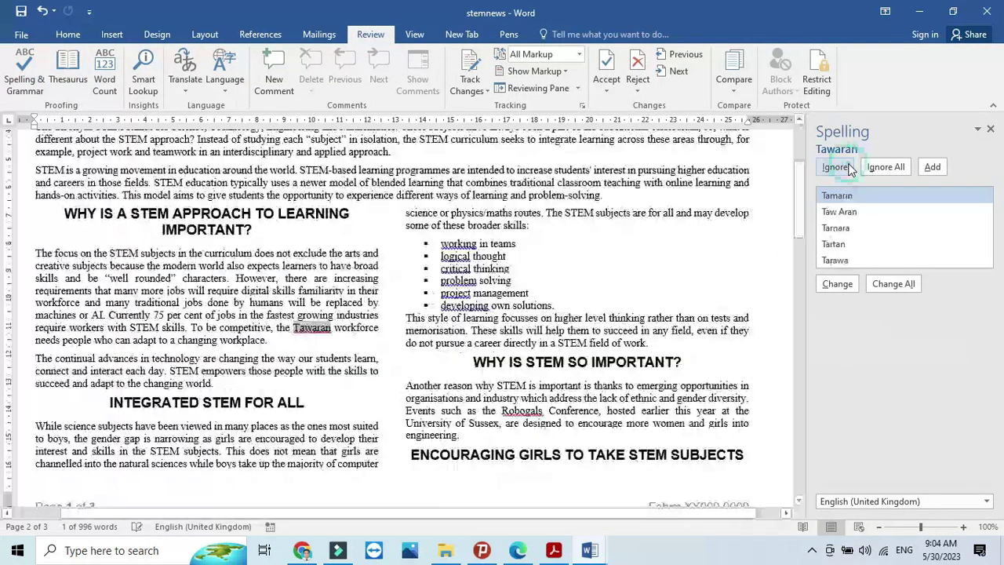
left_click(851, 168)
left_click(835, 167)
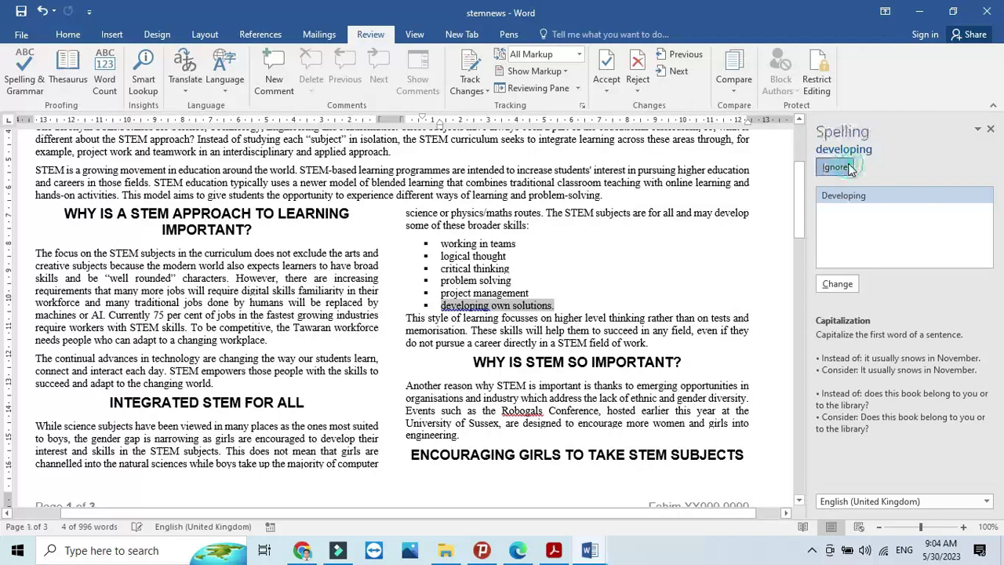
left_click(836, 167)
left_click(852, 168)
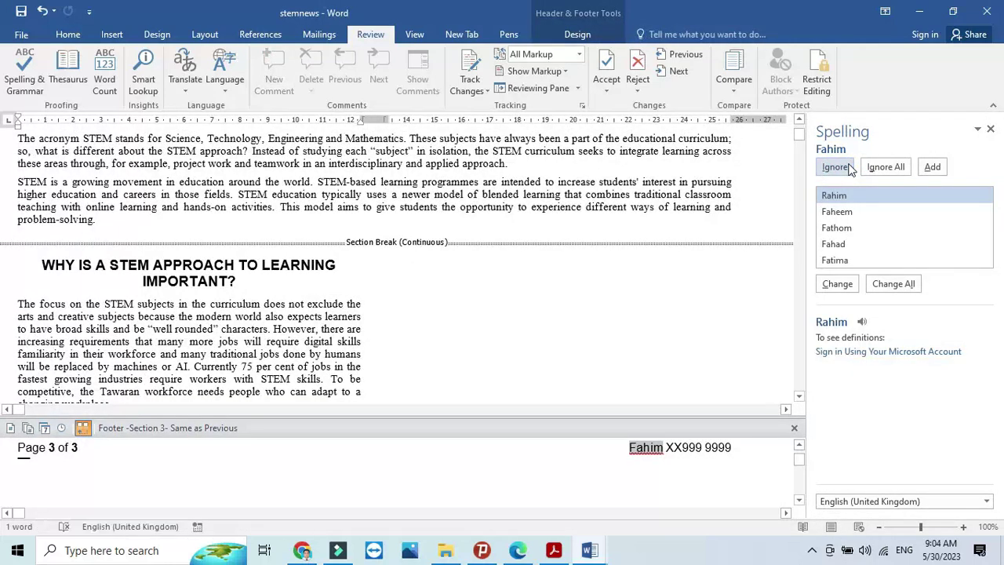
left_click(851, 167)
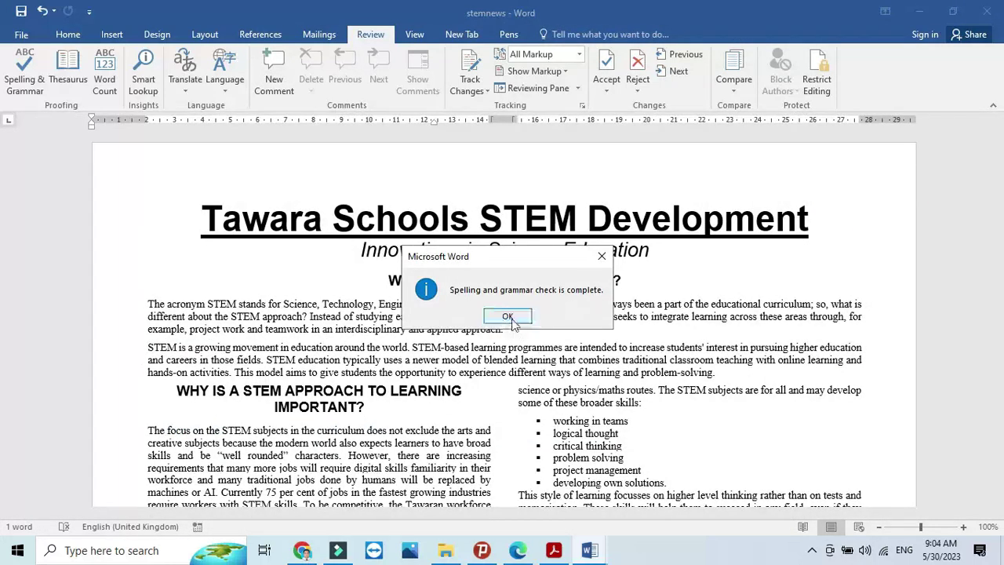
left_click(511, 315)
left_click(553, 549)
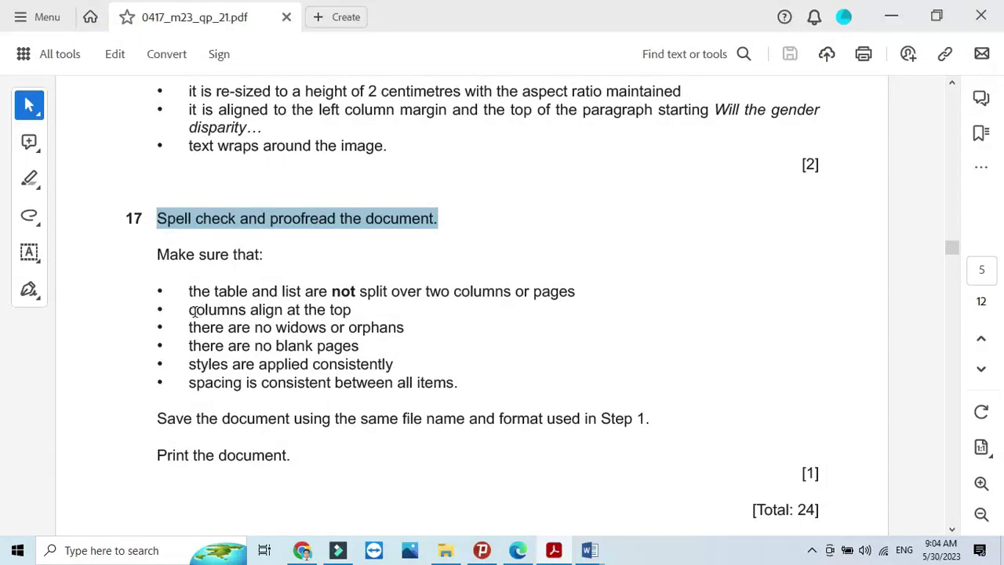
- Check the no widows or orphans requirement and scroll through stemnews to the blank page
left_click_drag(191, 329, 406, 329)
left_click(590, 549)
scroll(477, 338, "down", 10)
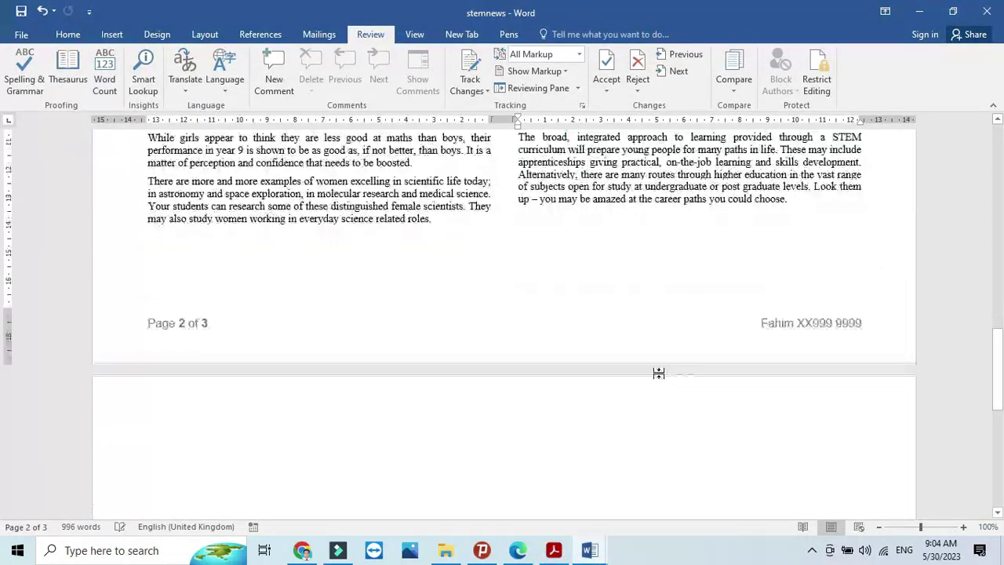
scroll(477, 337, "down", 10)
scroll(477, 337, "up", 20)
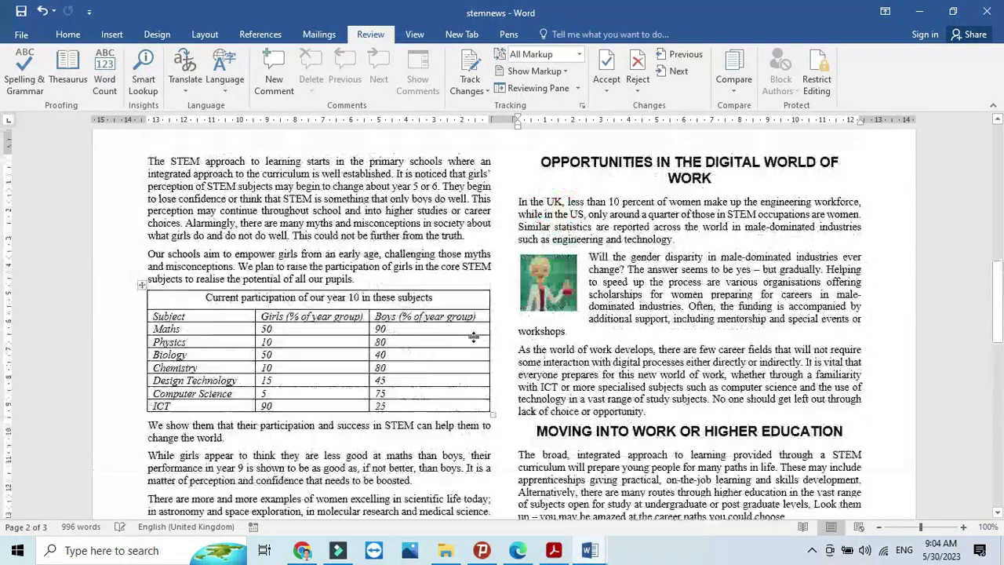
scroll(475, 338, "up", 2)
scroll(475, 337, "down", 8)
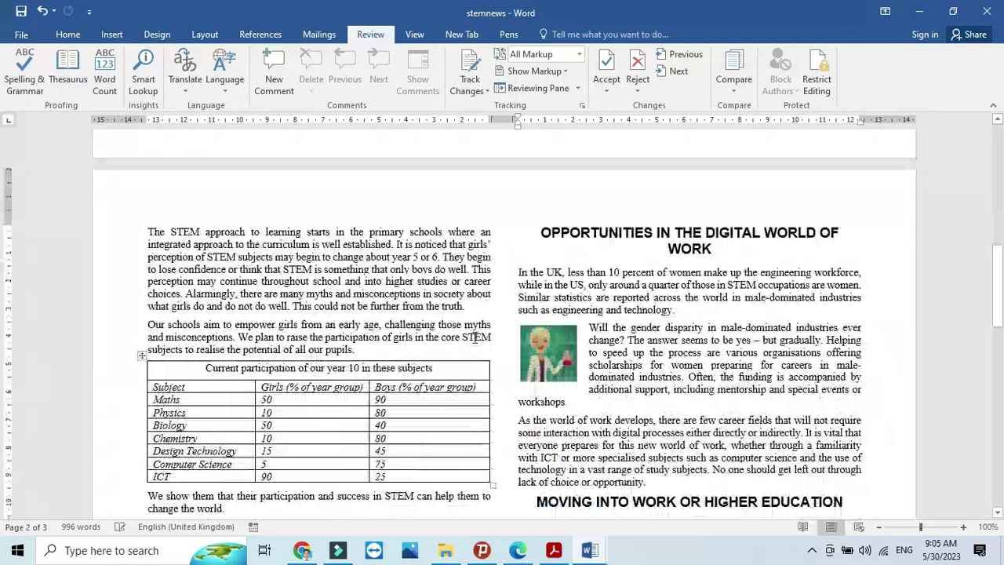
left_click(554, 549)
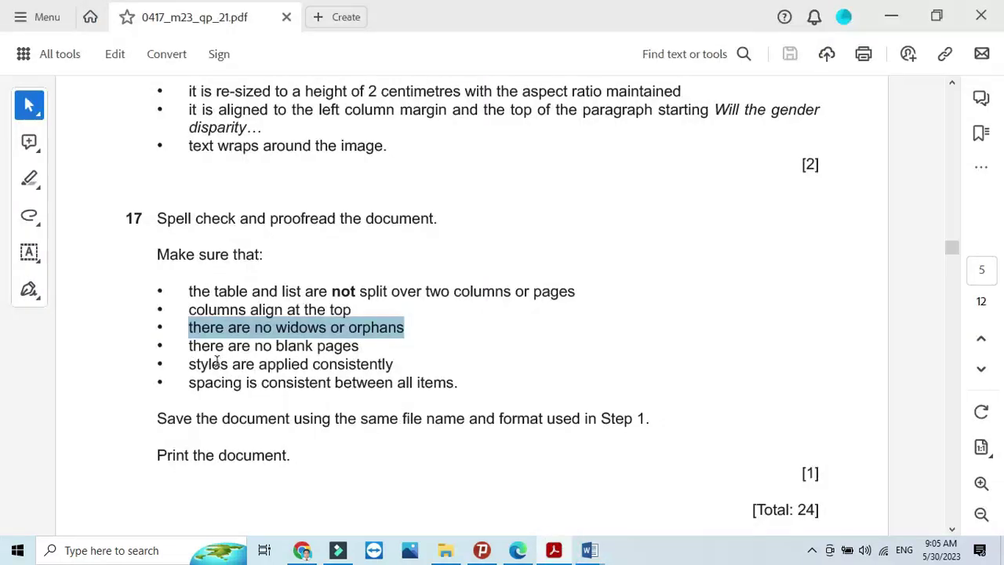
left_click(590, 550)
scroll(527, 343, "down", 5)
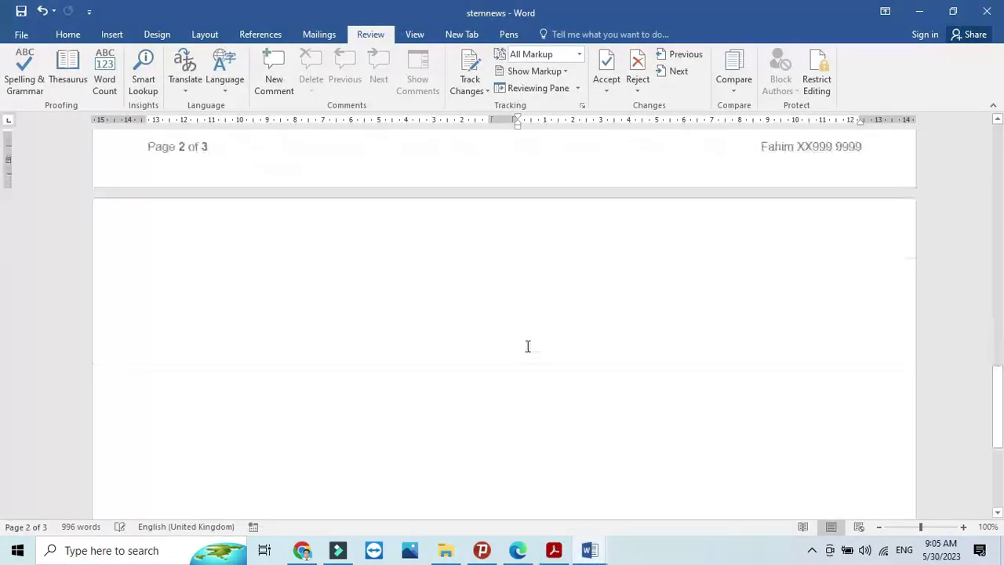
- Show paragraph marks and delete the empty paragraphs until page 3 disappears
left_click(469, 323)
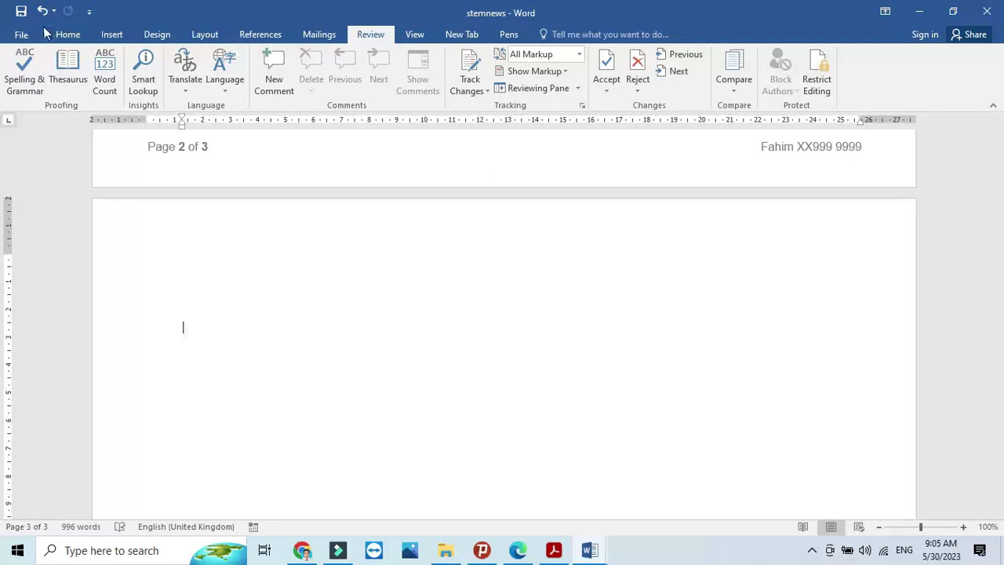
left_click(68, 33)
left_click(503, 60)
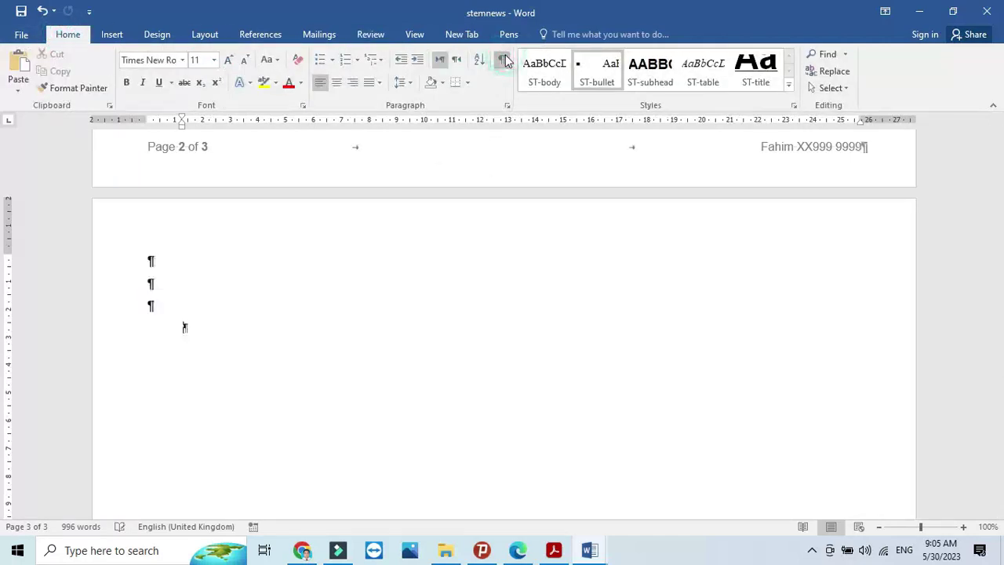
left_click(201, 324)
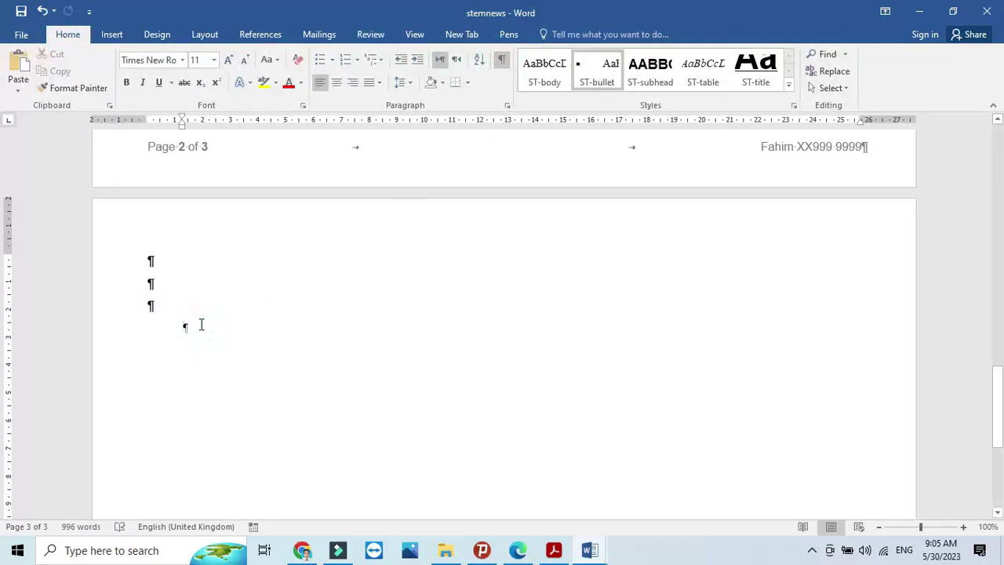
key("BackSpace")
key("BackSpace")
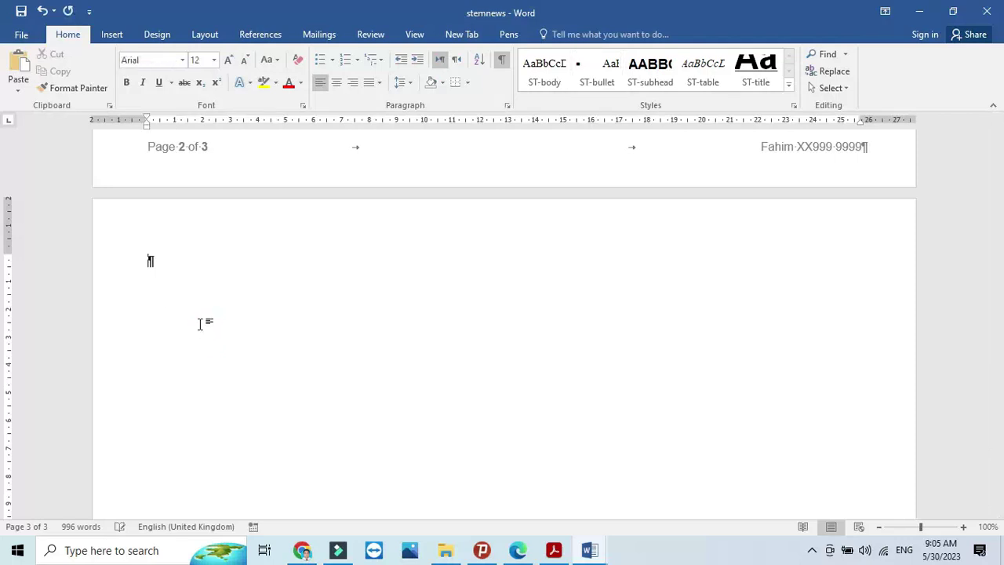
key("BackSpace")
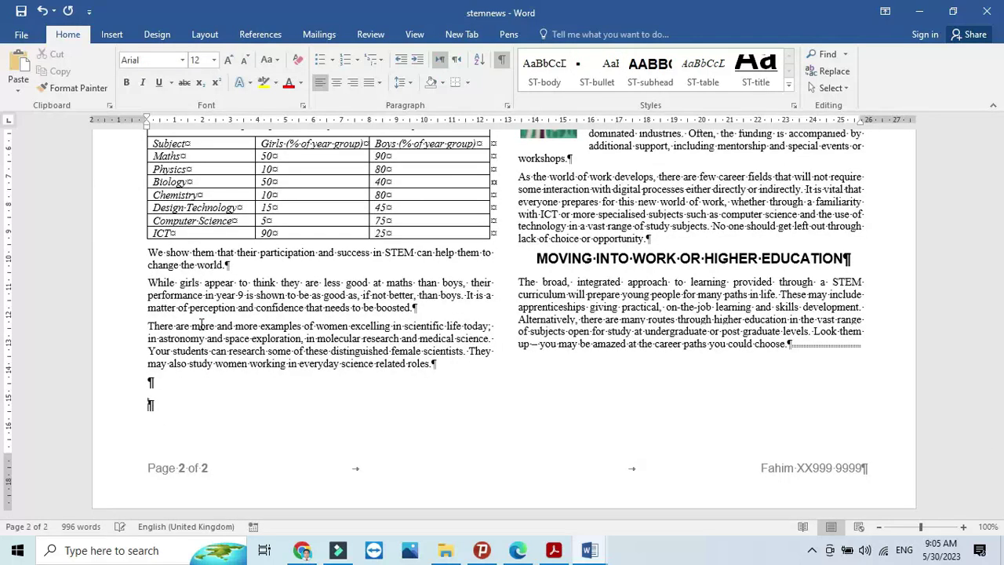
key("BackSpace")
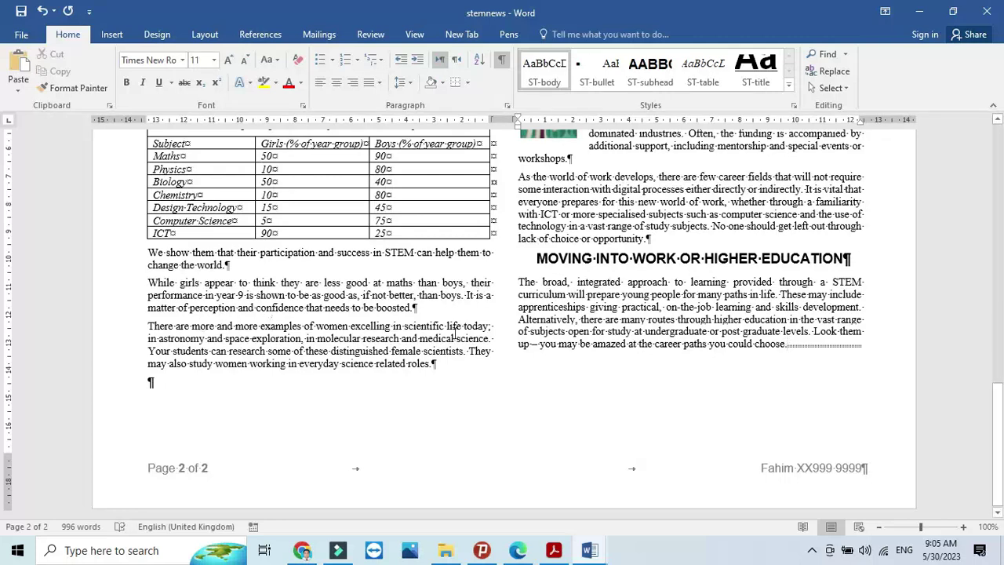
- Review question 17's consistent styles and spacing requirements in the exam paper
left_click(554, 550)
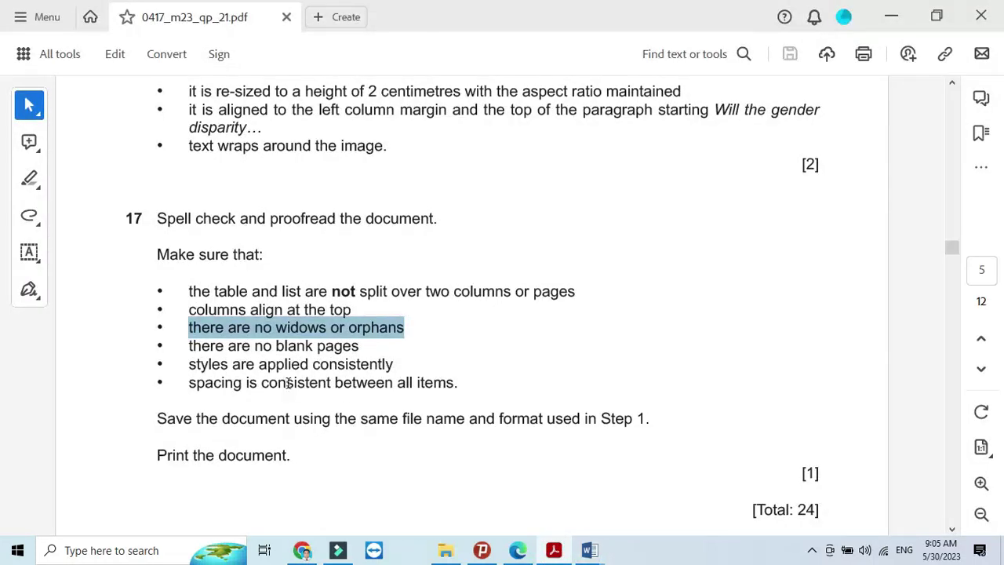
left_click_drag(188, 369, 464, 399)
key("alt+Tab")
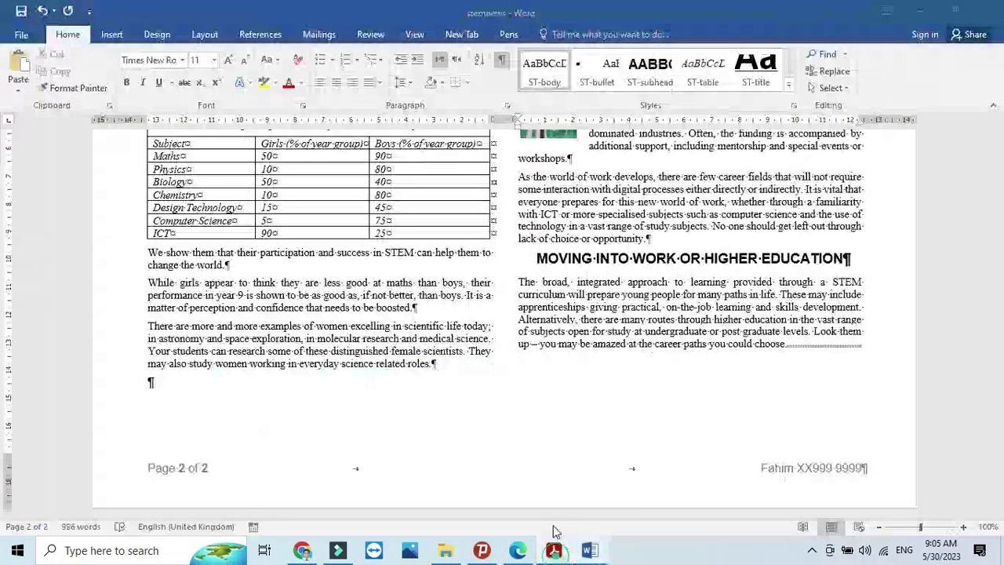
- Hide the paragraph marks and save the stemnews document
left_click(502, 59)
scroll(605, 225, "up", 5)
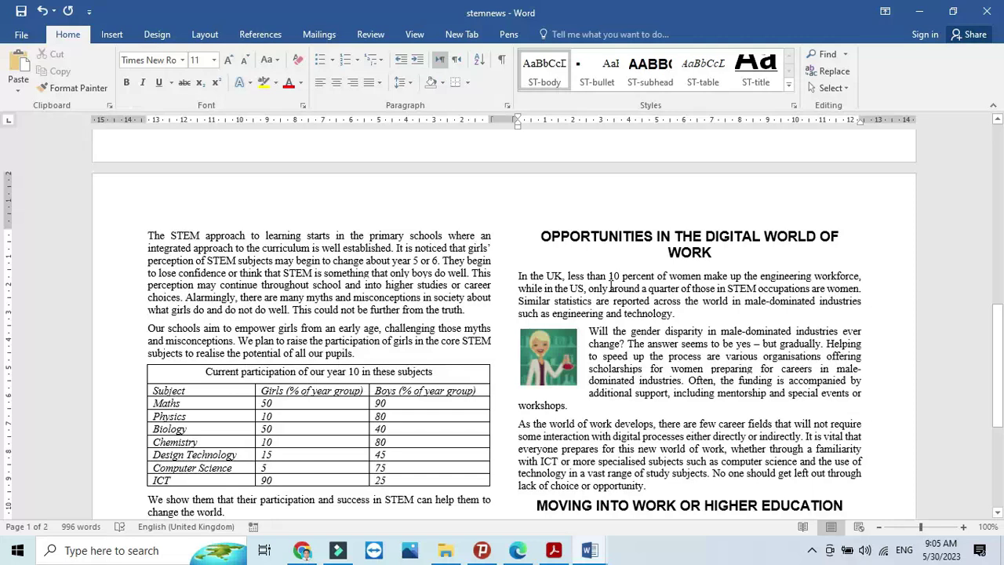
left_click(22, 11)
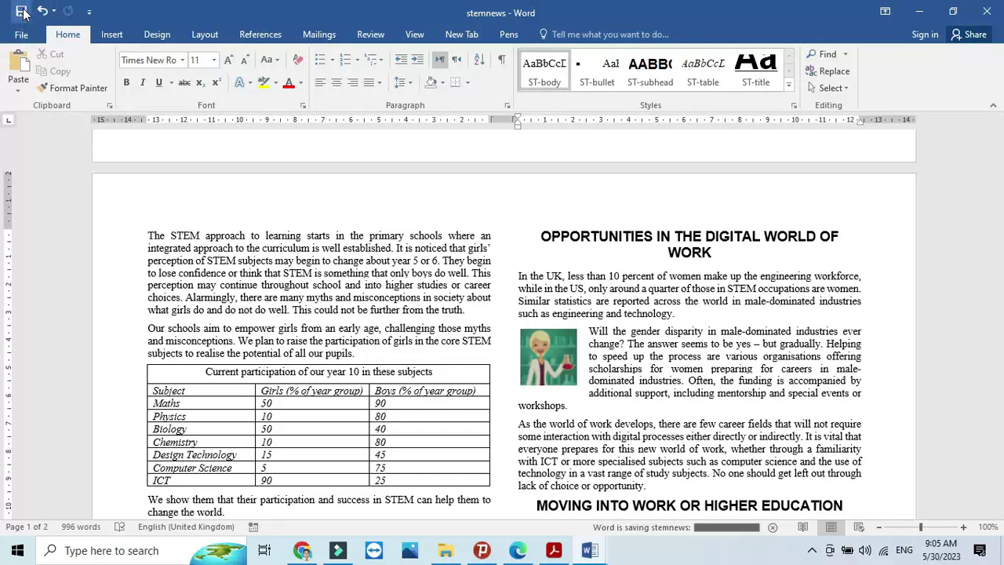
left_click(554, 550)
scroll(449, 418, "up", 1)
scroll(448, 418, "down", 1)
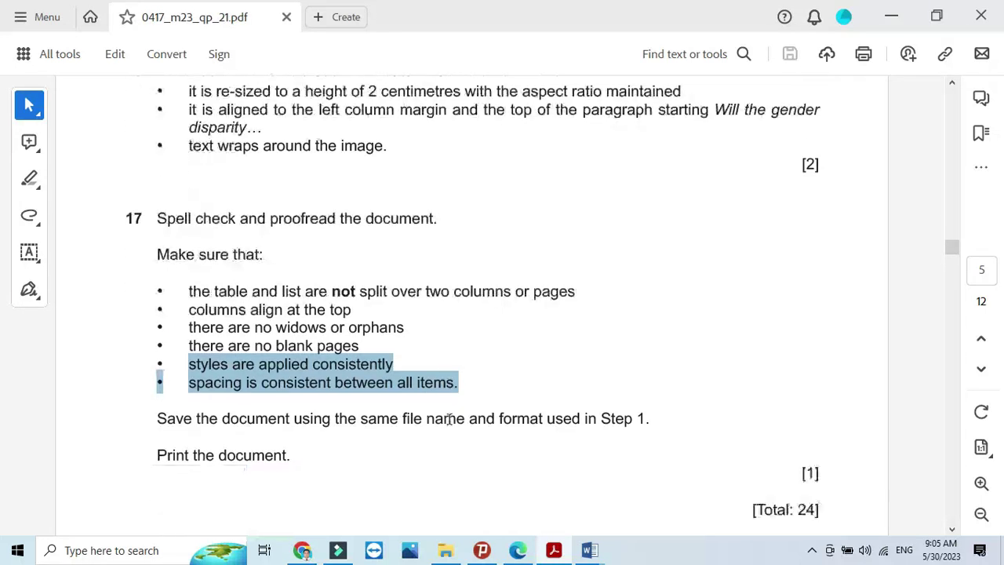